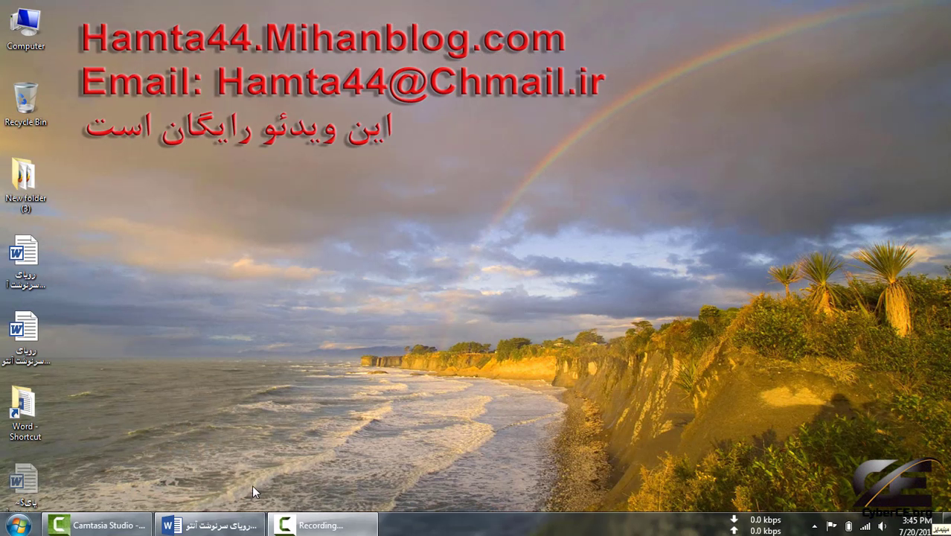
Step: Switch to the open Word document and place the text cursor at the end of the heading "بخش اول"
click(198, 524)
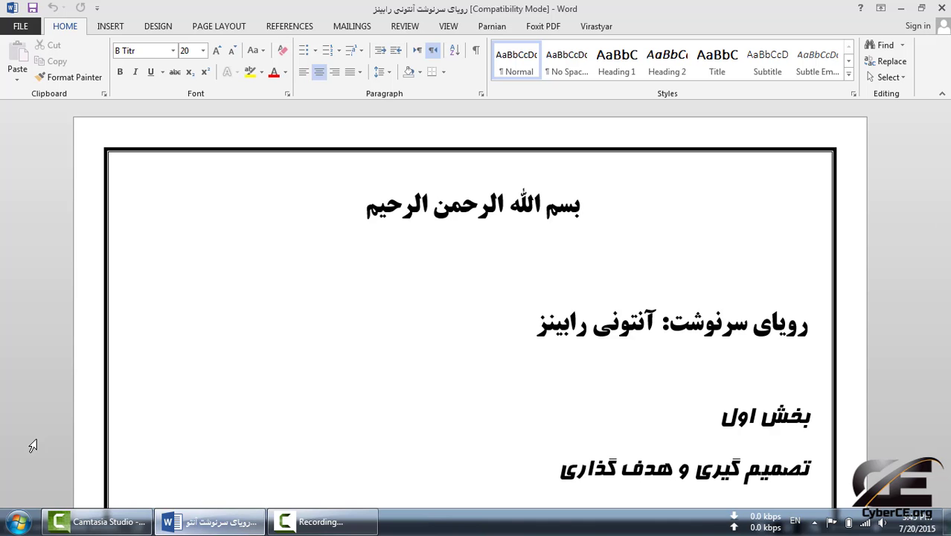
click(311, 425)
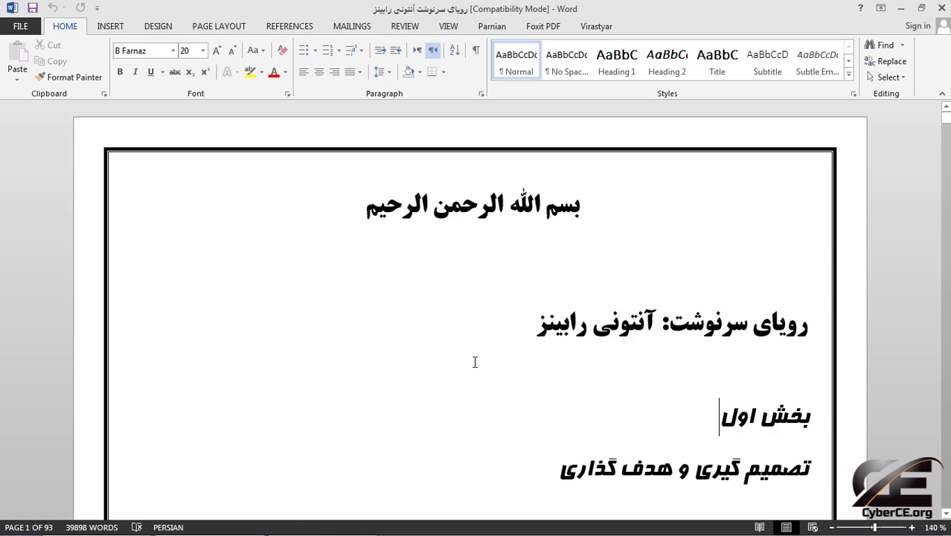
scroll(474, 364, down, 3)
scroll(589, 330, down, 1)
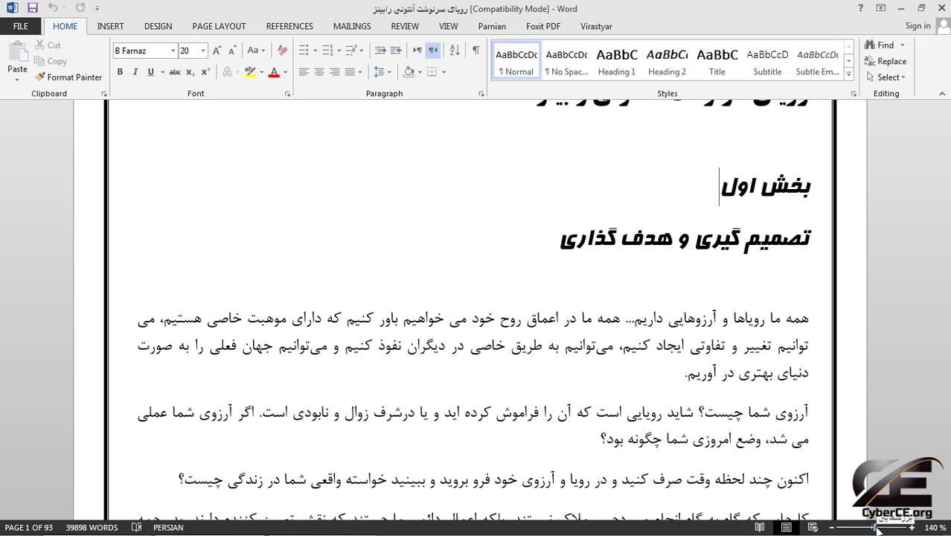
Step: Zoom the document out until several pages show side by side, and zoom back in on the first page to 130%
mouse_move(878, 528)
mouse_down()
mouse_move(890, 529)
mouse_move(865, 530)
mouse_up()
click(833, 529)
click(833, 530)
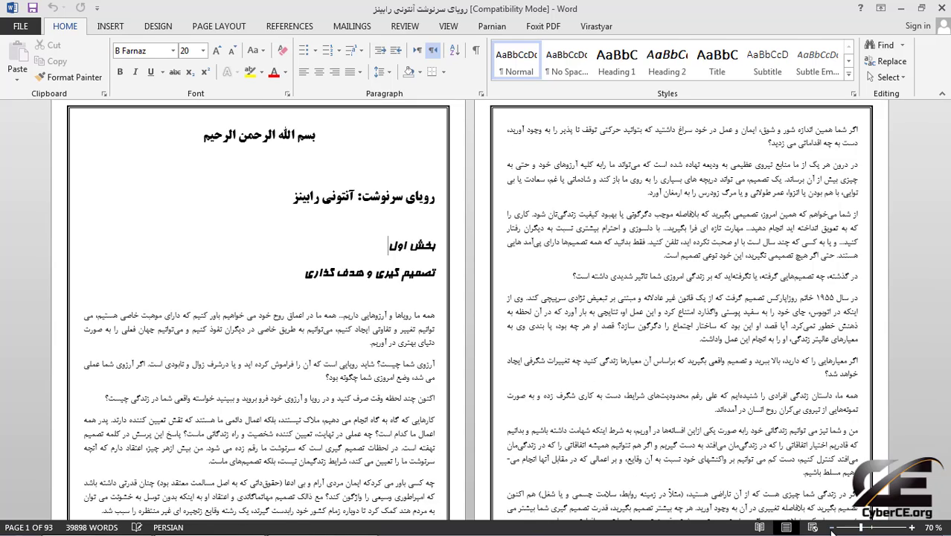
click(833, 530)
click(833, 530)
click(833, 530)
click(911, 529)
click(911, 529)
click(911, 528)
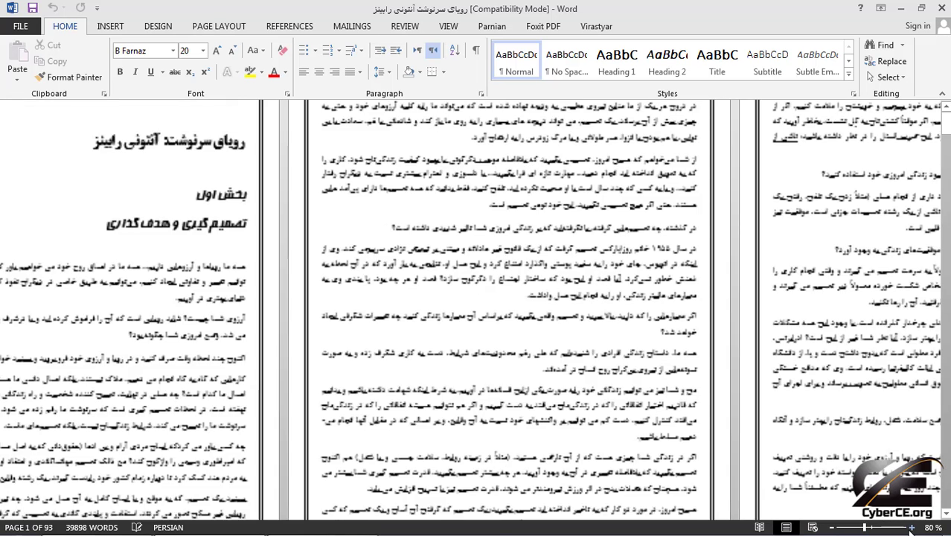
click(910, 529)
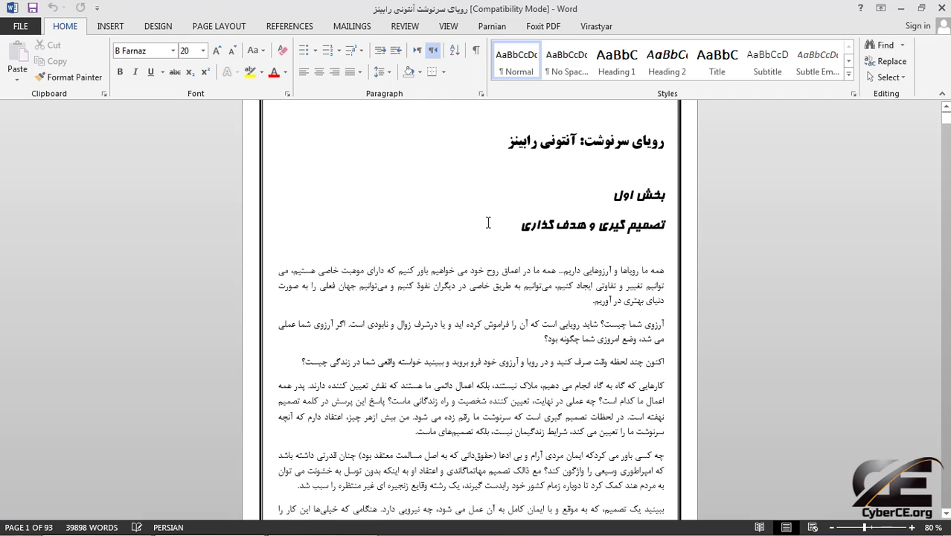
scroll(489, 222, up, 3)
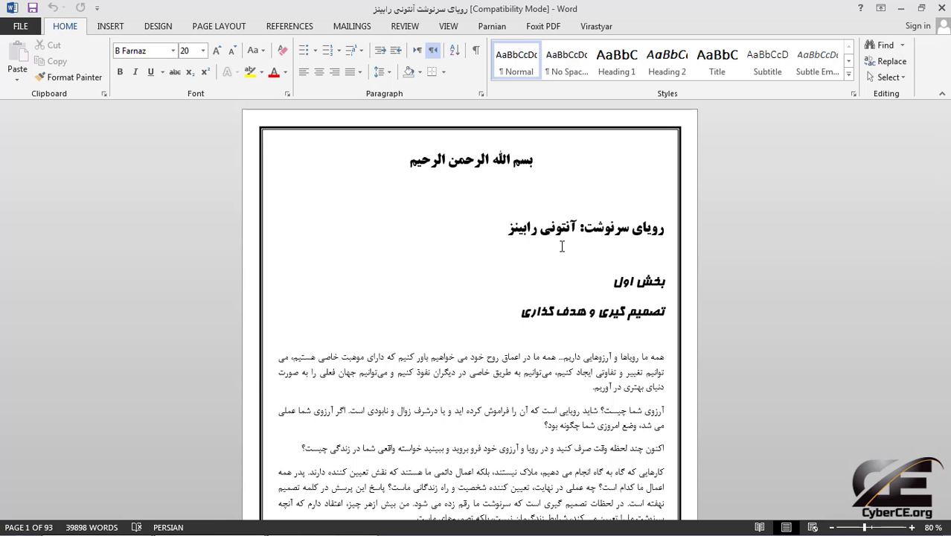
ctrl+scroll(562, 247, up, 5)
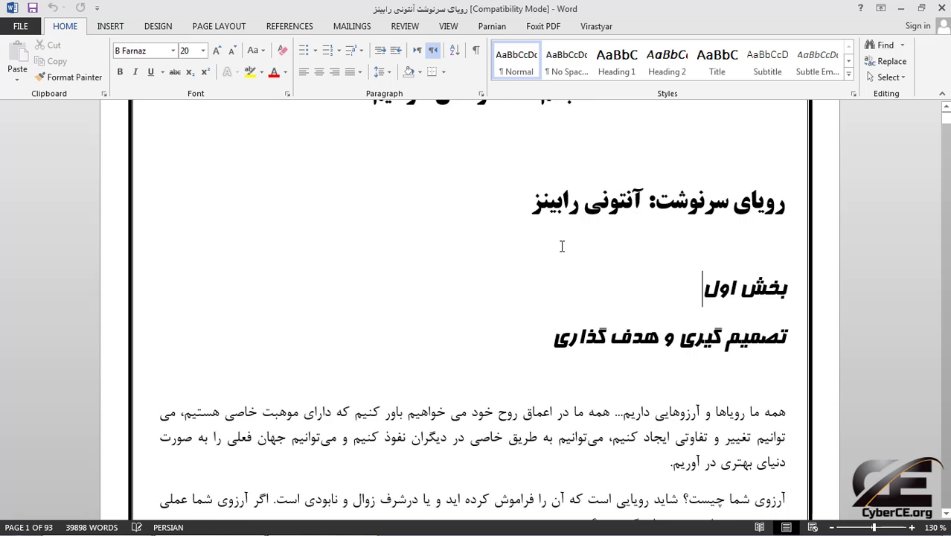
Step: Look through the available paper sizes for the document without choosing one
click(218, 26)
click(96, 61)
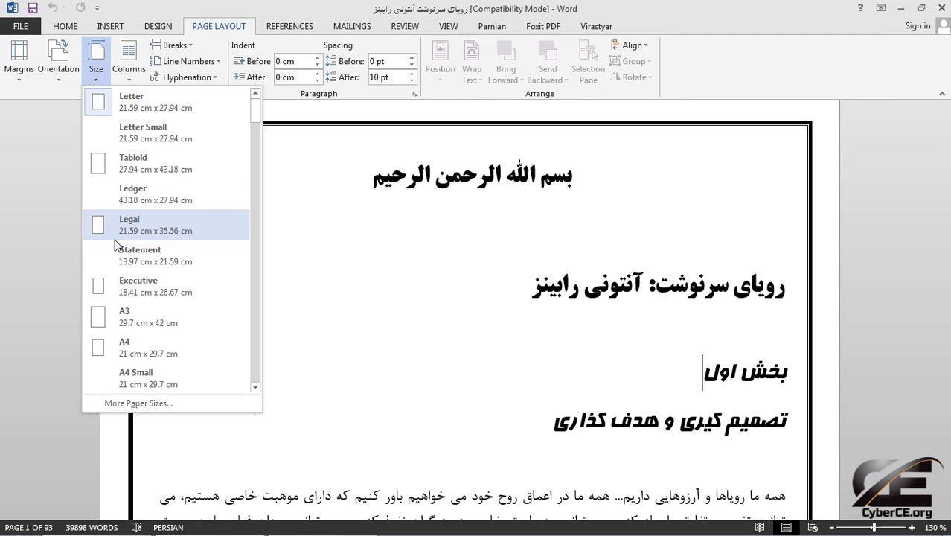
scroll(121, 251, down, 3)
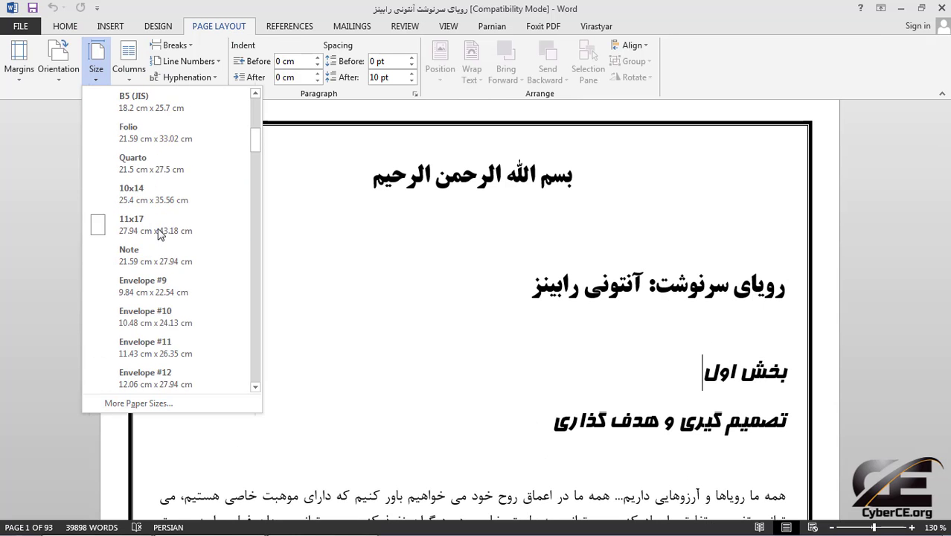
scroll(154, 229, up, 3)
click(69, 26)
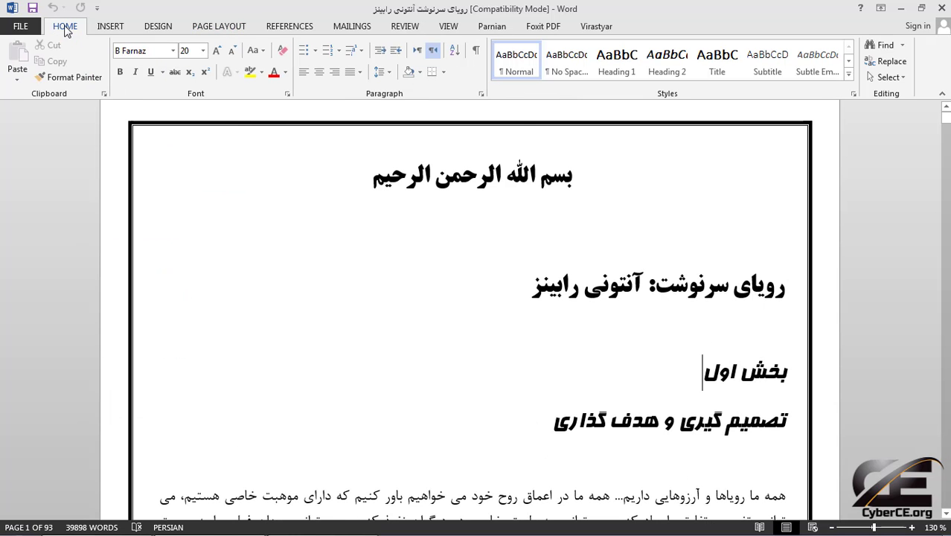
Step: Set the document zoom to 100% with the first section's headings in view
scroll(384, 201, down, 8)
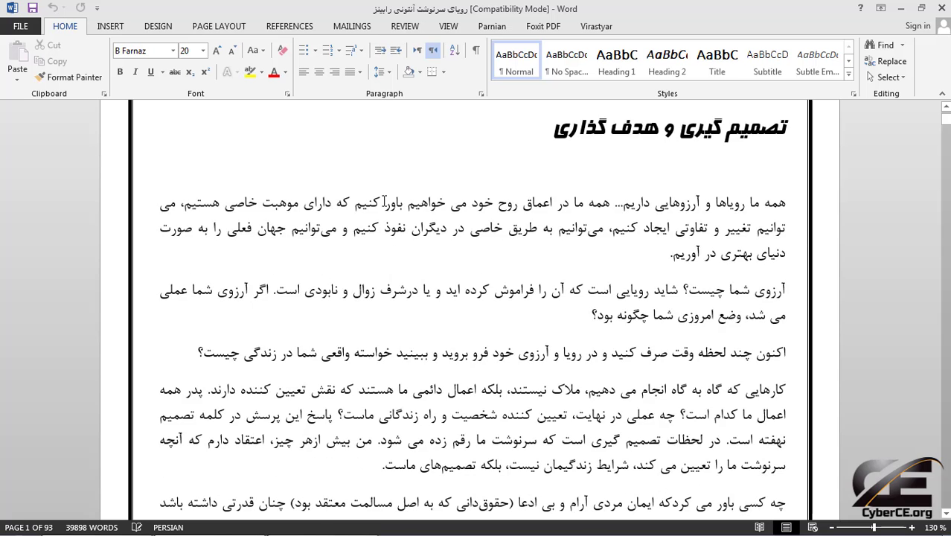
scroll(537, 201, up, 4)
scroll(537, 200, up, 2)
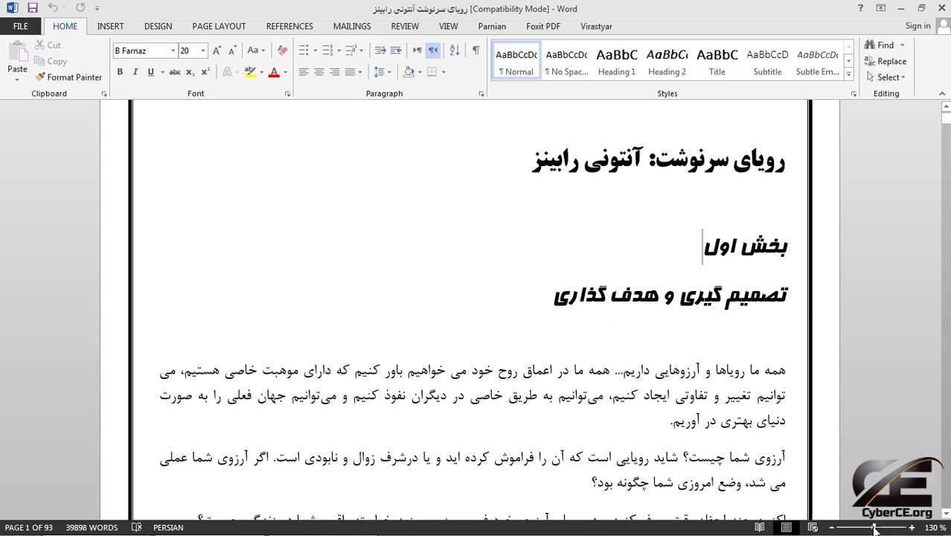
mouse_move(874, 528)
mouse_down()
mouse_move(855, 530)
mouse_move(882, 529)
mouse_move(871, 530)
mouse_up()
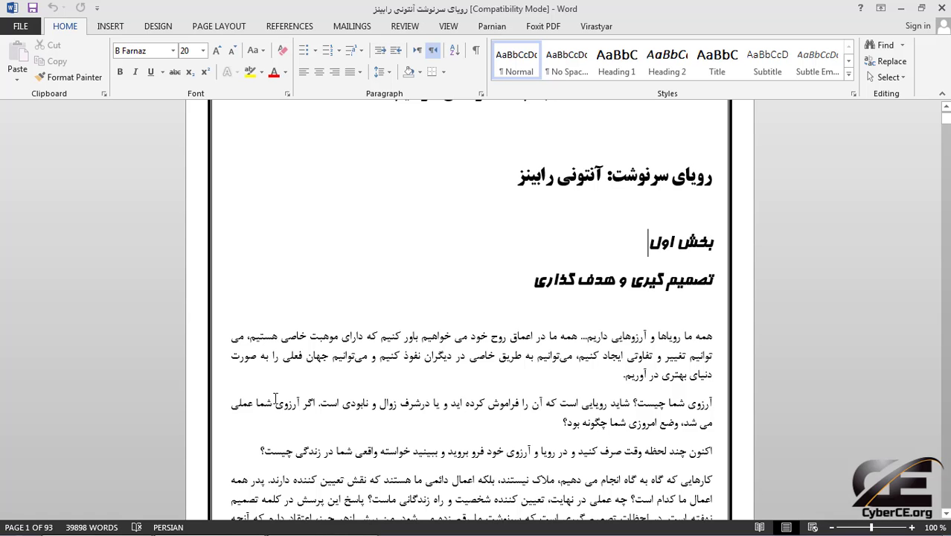
Step: Place the text cursor in the blank line below the document title and vary the zoom, ending at 150%
click(709, 177)
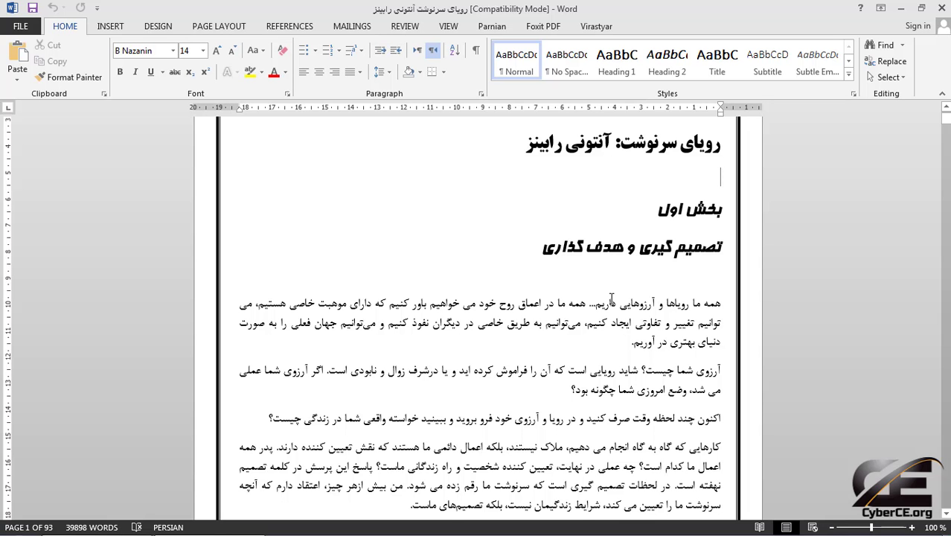
scroll(611, 299, up, 1)
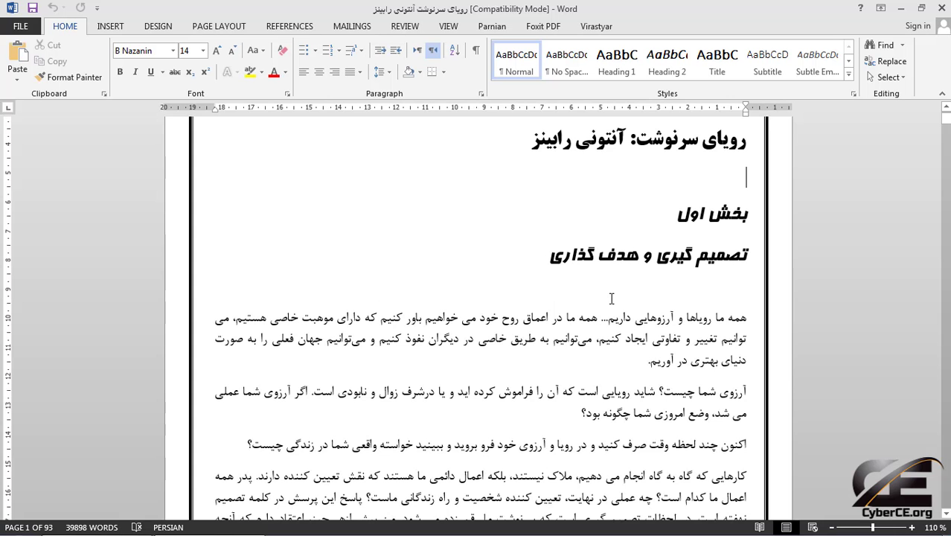
scroll(612, 298, up, 6)
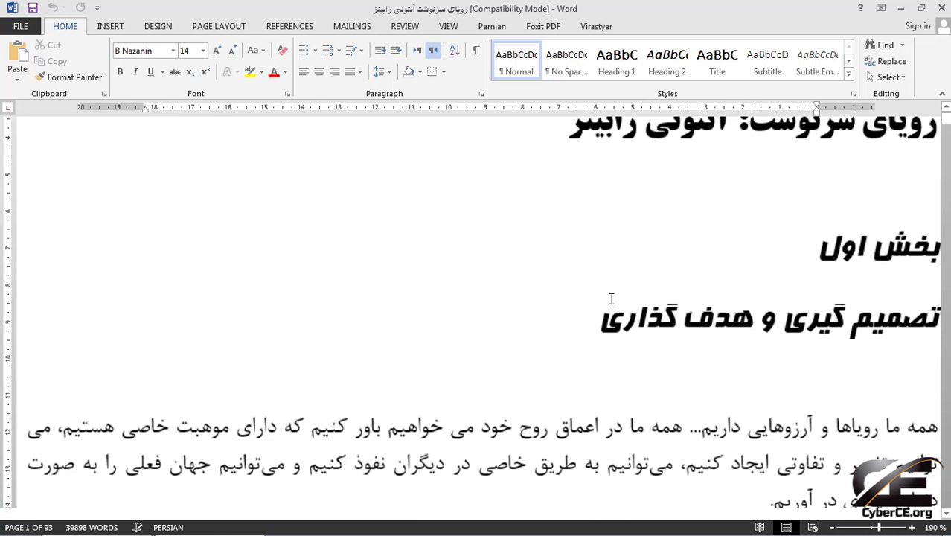
scroll(612, 298, down, 9)
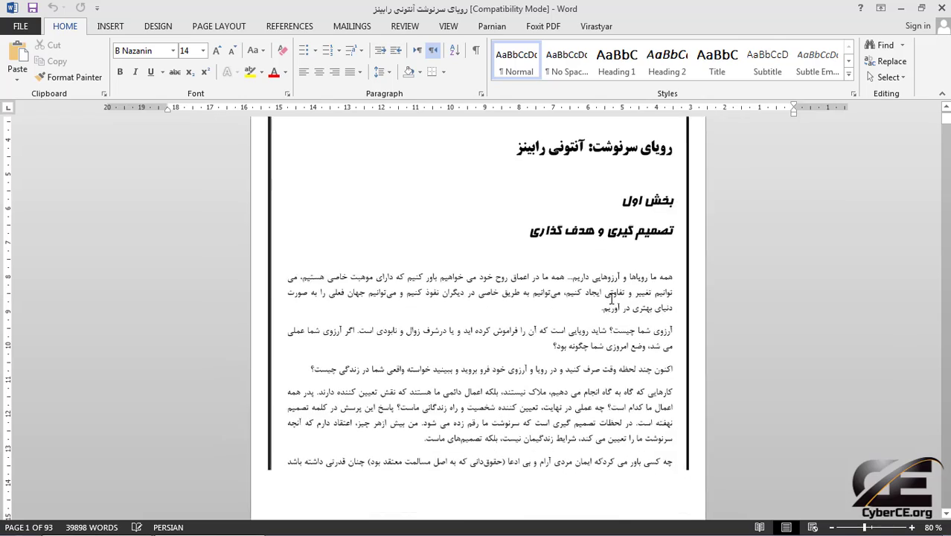
scroll(612, 298, up, 7)
scroll(612, 299, up, 2)
scroll(611, 298, down, 6)
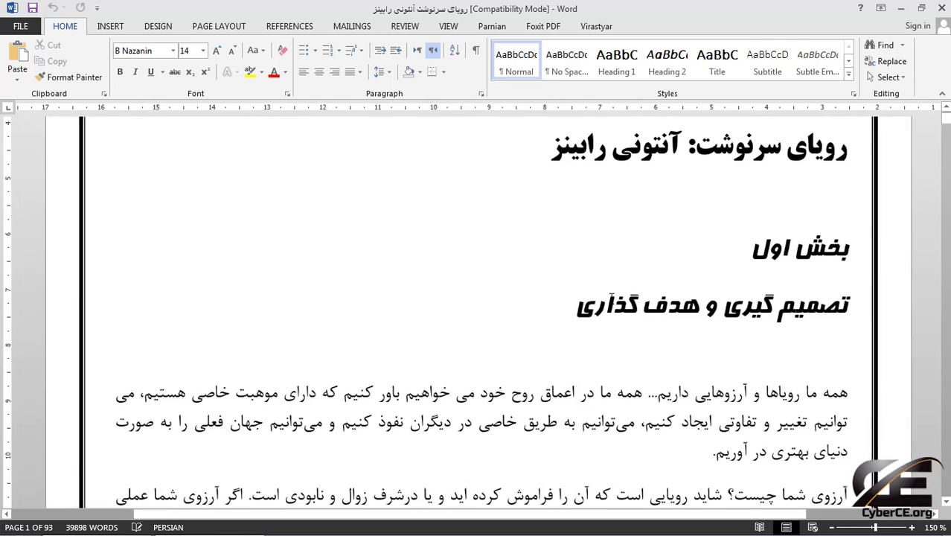
scroll(612, 299, up, 4)
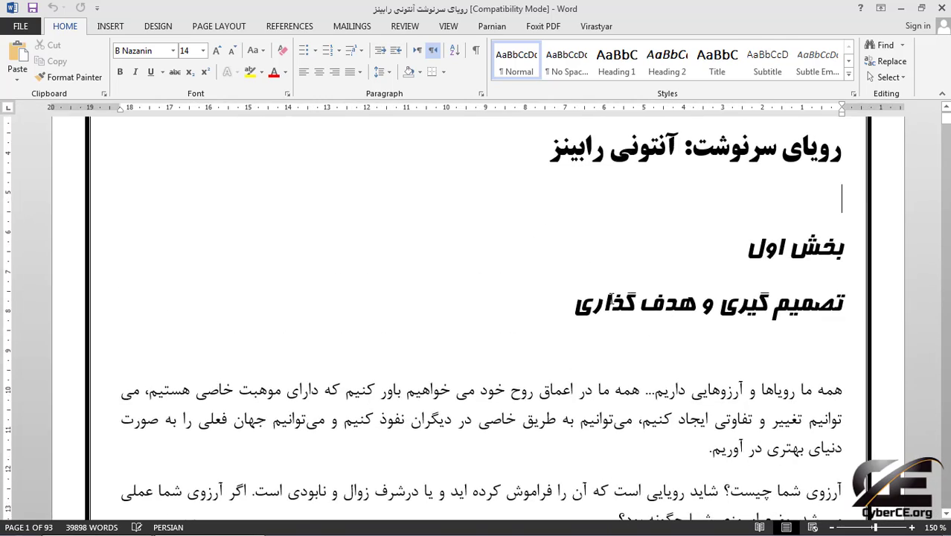
Step: Look through the first two pages, return to the title and reduce the document zoom to 110%
scroll(612, 299, down, 4)
scroll(612, 299, down, 15)
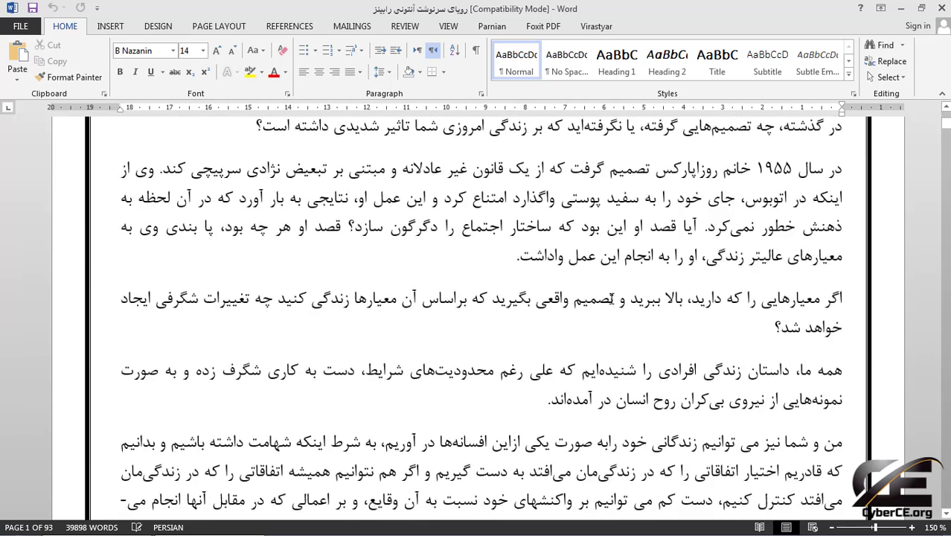
scroll(612, 298, down, 10)
scroll(612, 298, up, 17)
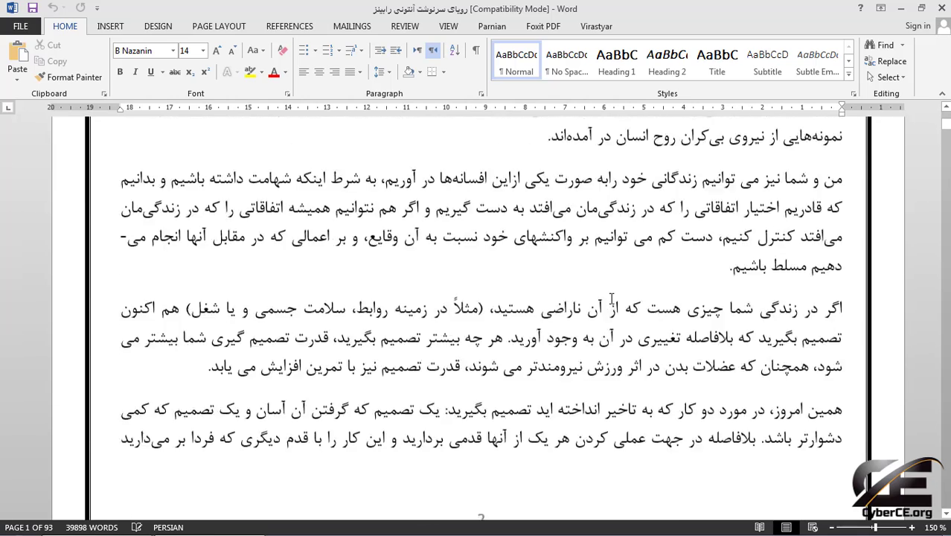
scroll(612, 299, up, 20)
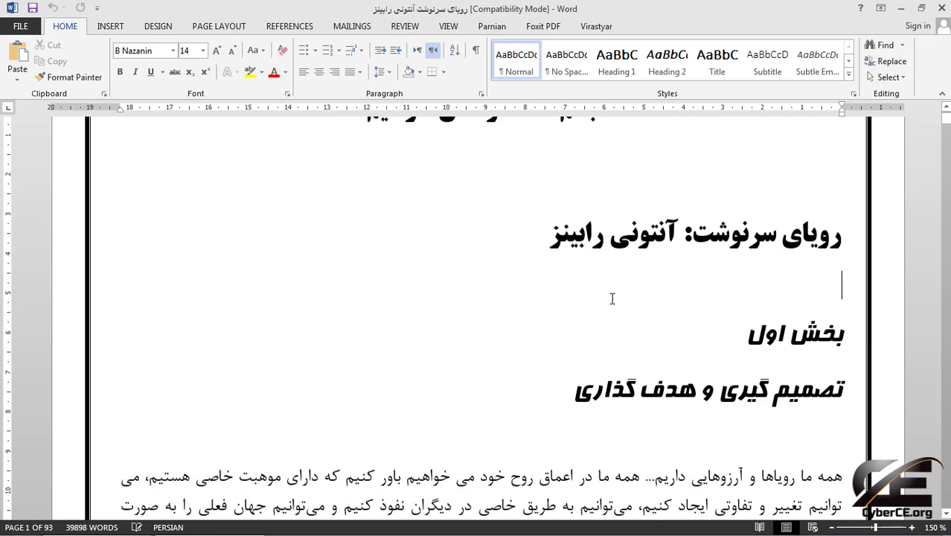
scroll(611, 297, up, 5)
scroll(611, 298, down, 8)
scroll(613, 304, up, 3)
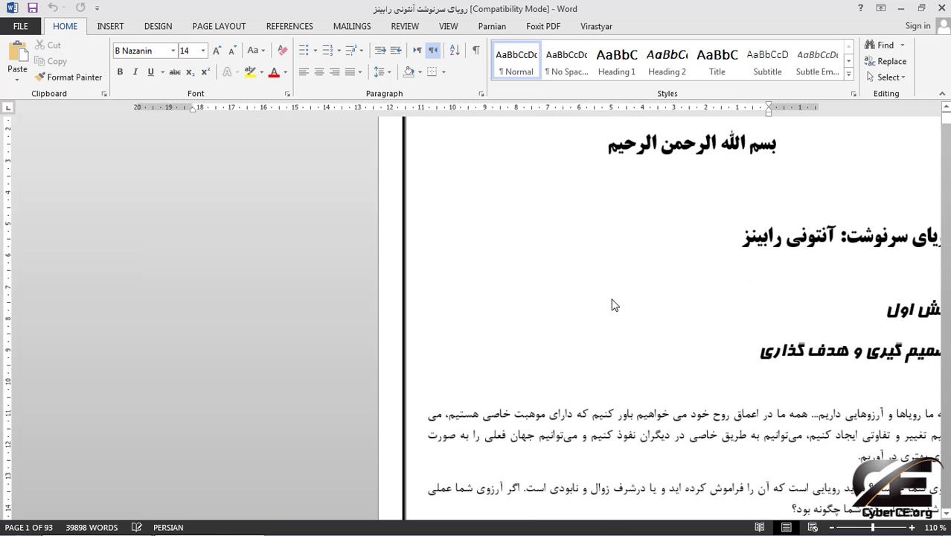
scroll(613, 304, down, 4)
Step: Set the document zoom to the Many pages option at 10% to show dozens of pages at once
click(934, 527)
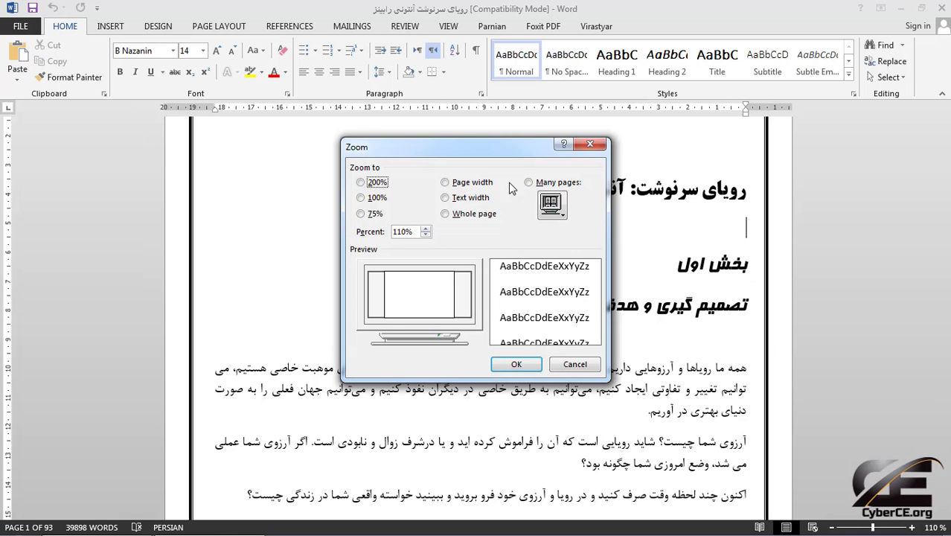
click(536, 185)
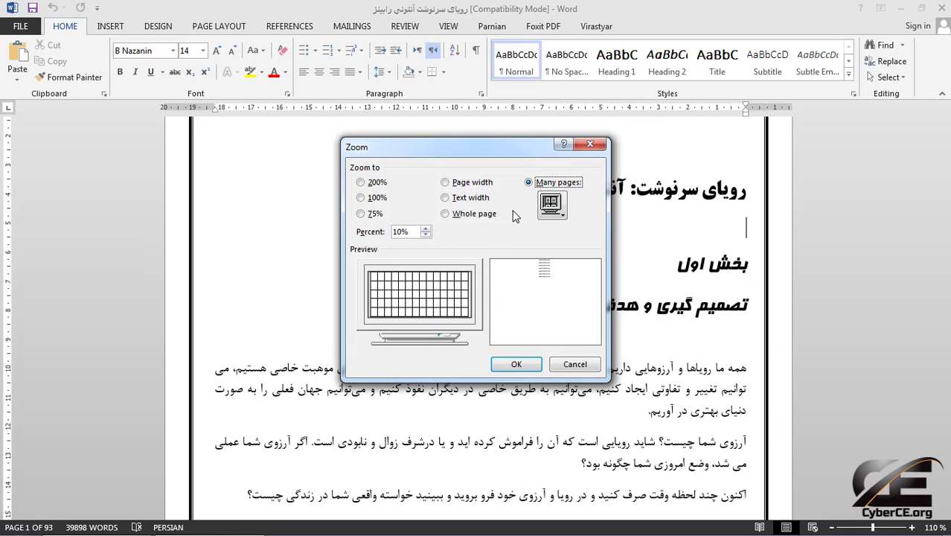
click(519, 365)
scroll(580, 329, down, 5)
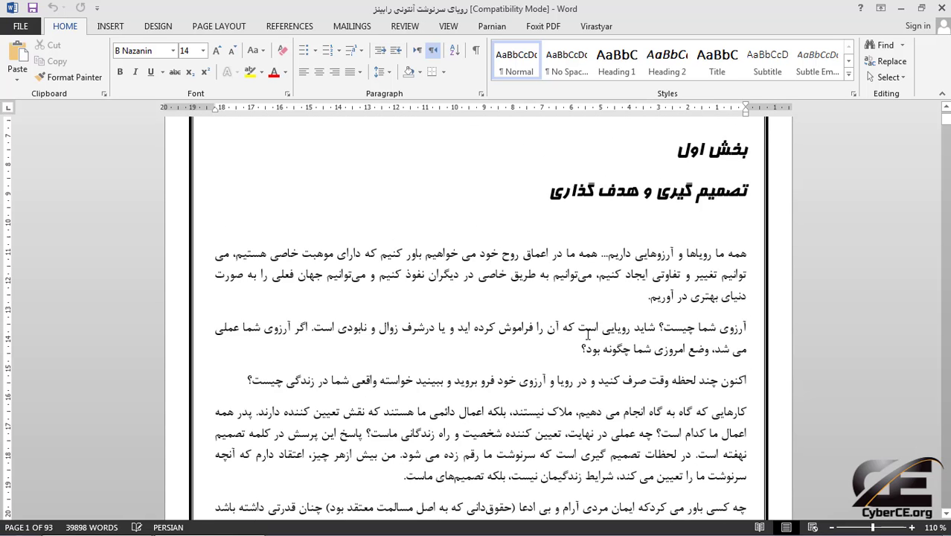
click(934, 526)
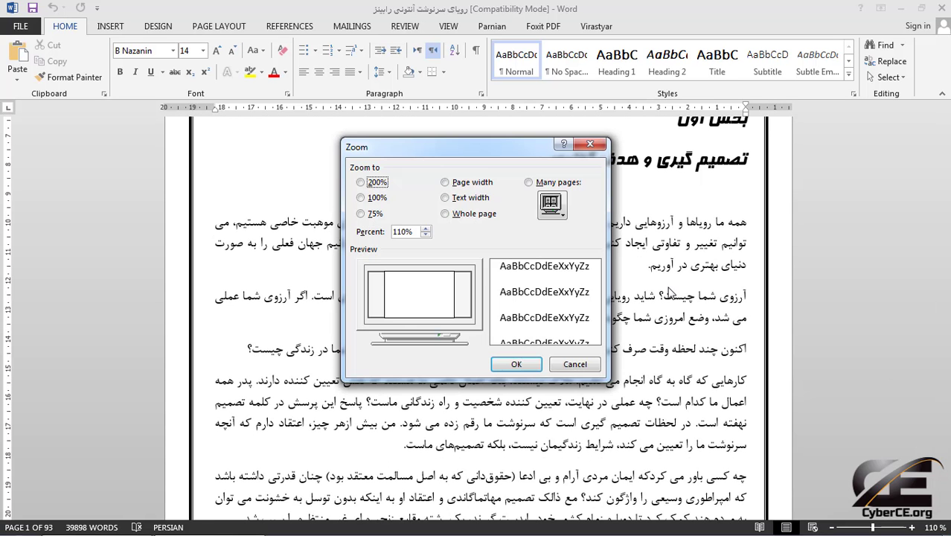
click(521, 363)
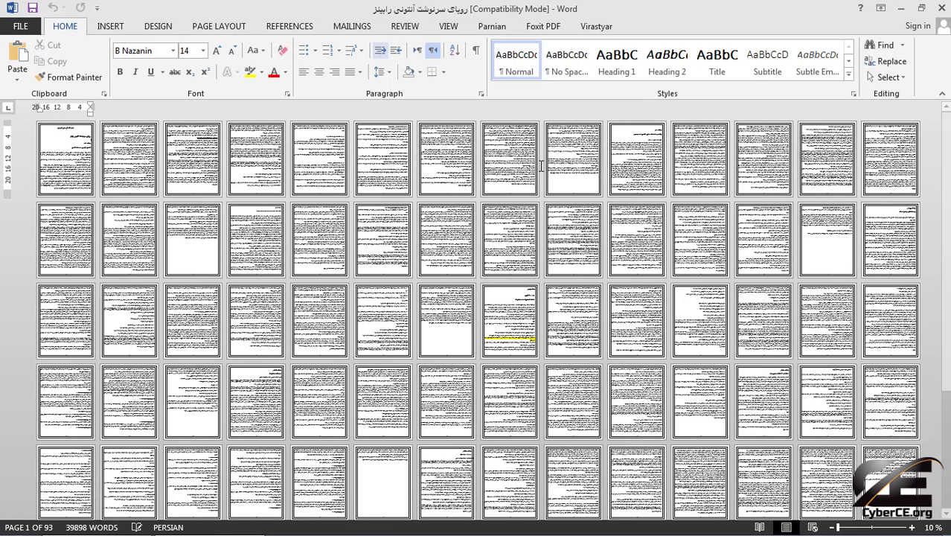
Step: Place the text cursor near the start of page 10 and zoom in there to 110%
click(633, 138)
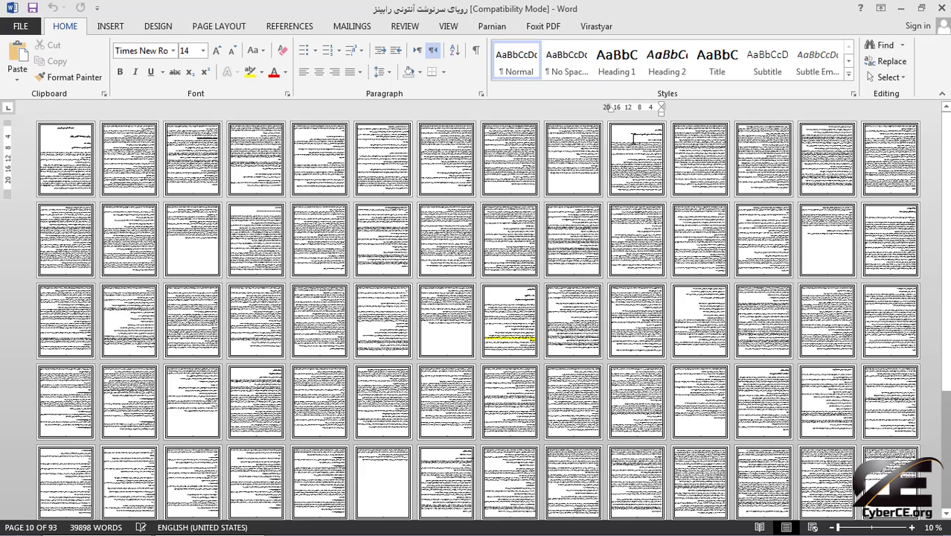
scroll(631, 142, up, 10)
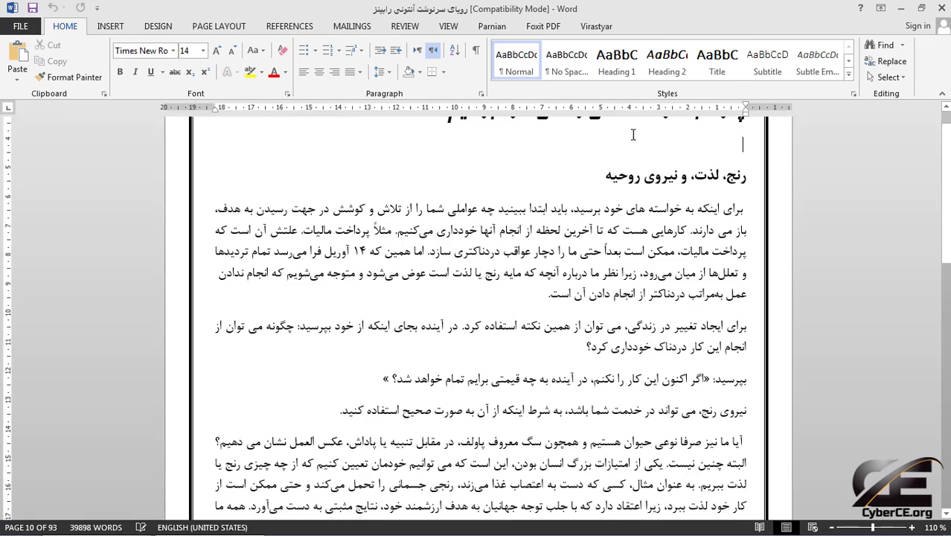
scroll(610, 279, up, 3)
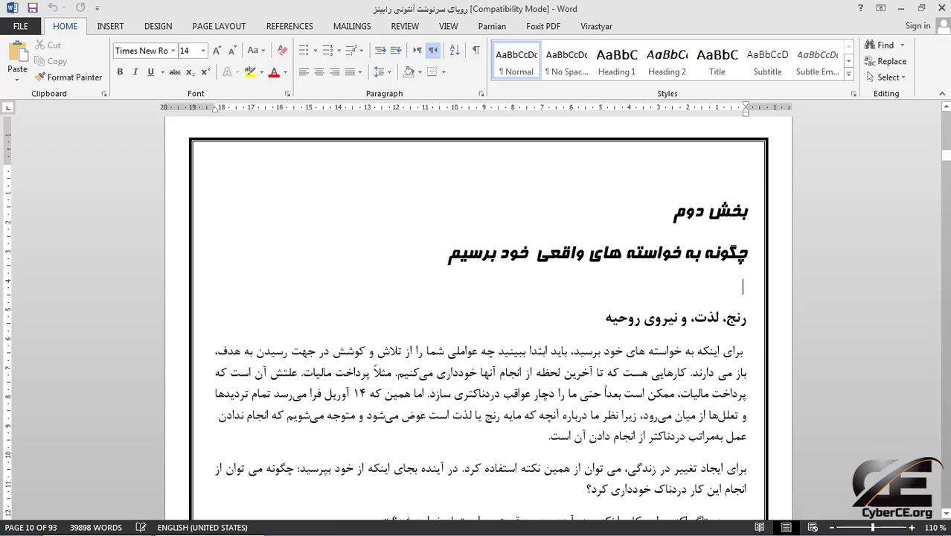
Step: Go back from page 10 to the title and first section on page 1
drag(947, 160, 946, 117)
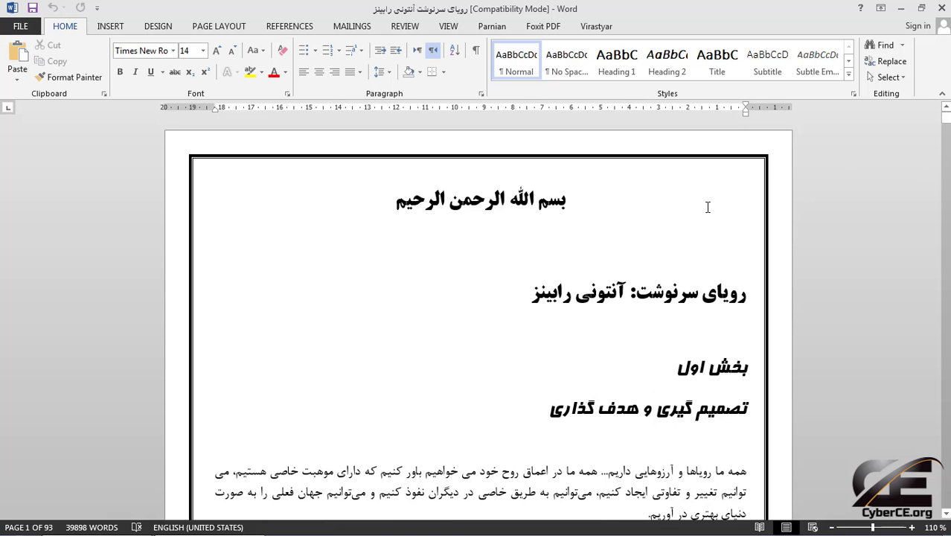
scroll(685, 211, down, 2)
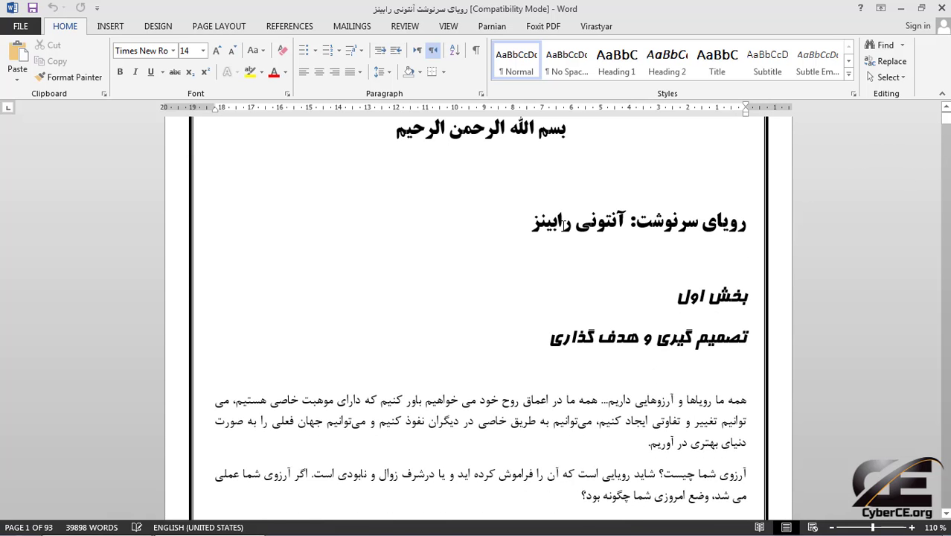
scroll(522, 253, down, 2)
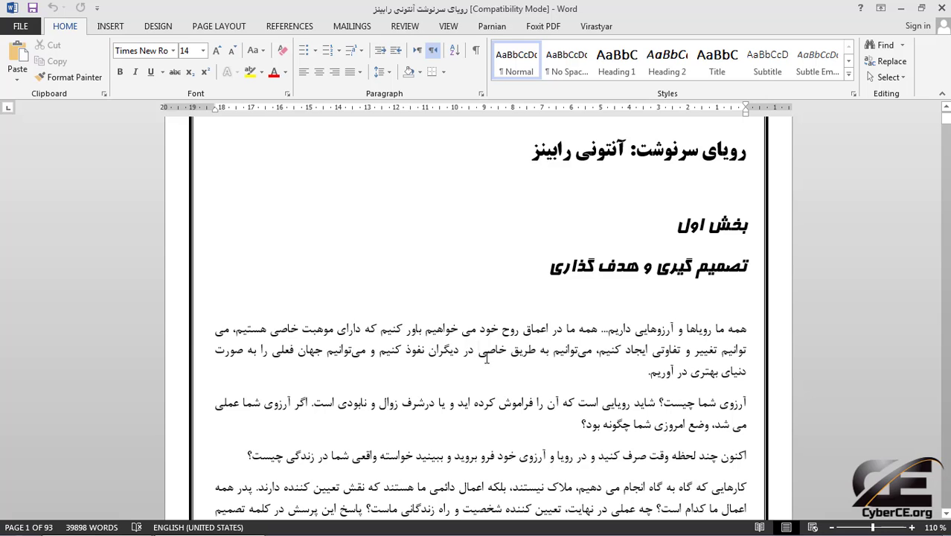
Step: Try bold on part of the first body paragraph, remove it again, and open the font and size choices without changing either
drag(476, 355, 587, 328)
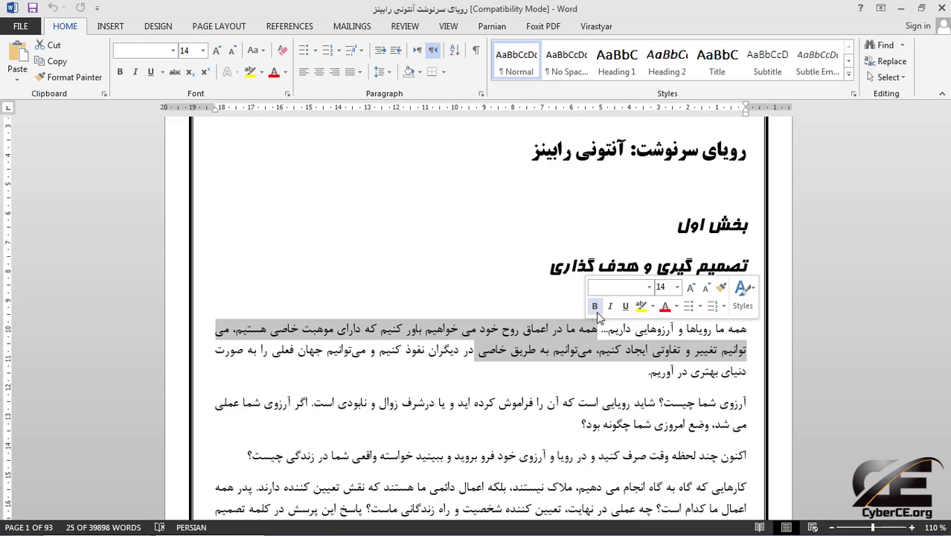
click(595, 305)
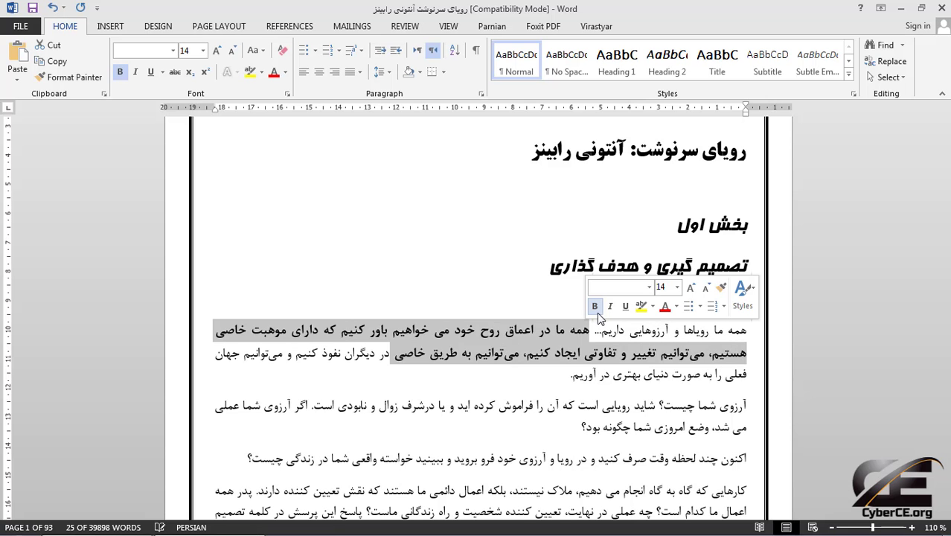
click(596, 311)
click(650, 288)
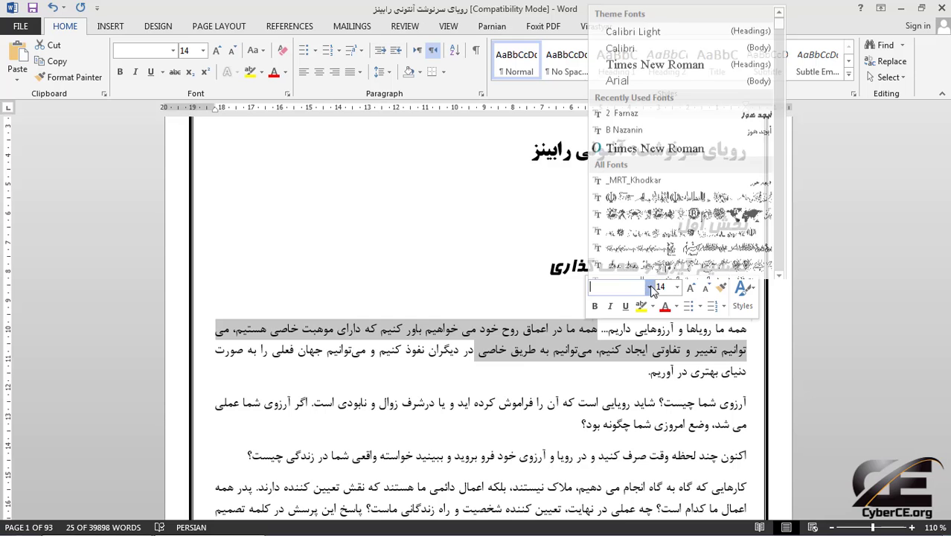
click(650, 288)
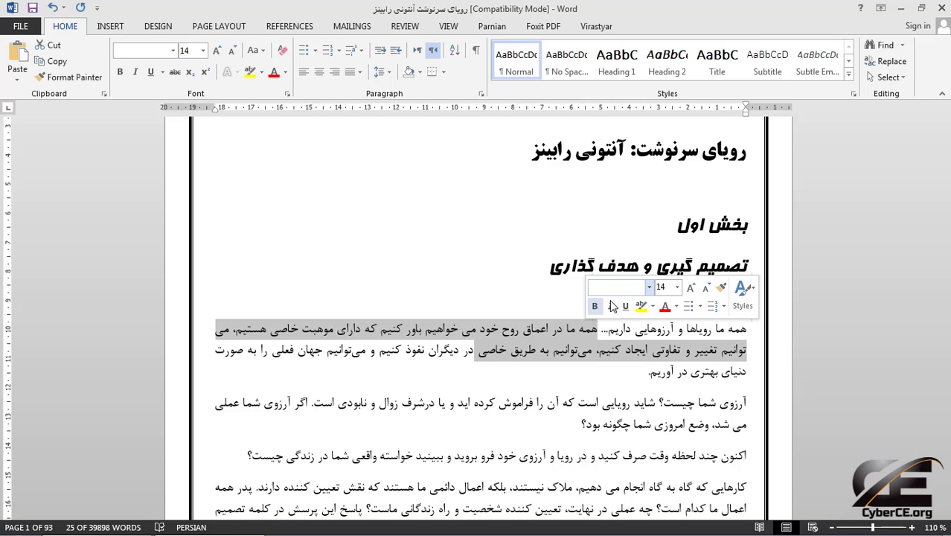
click(676, 287)
click(676, 287)
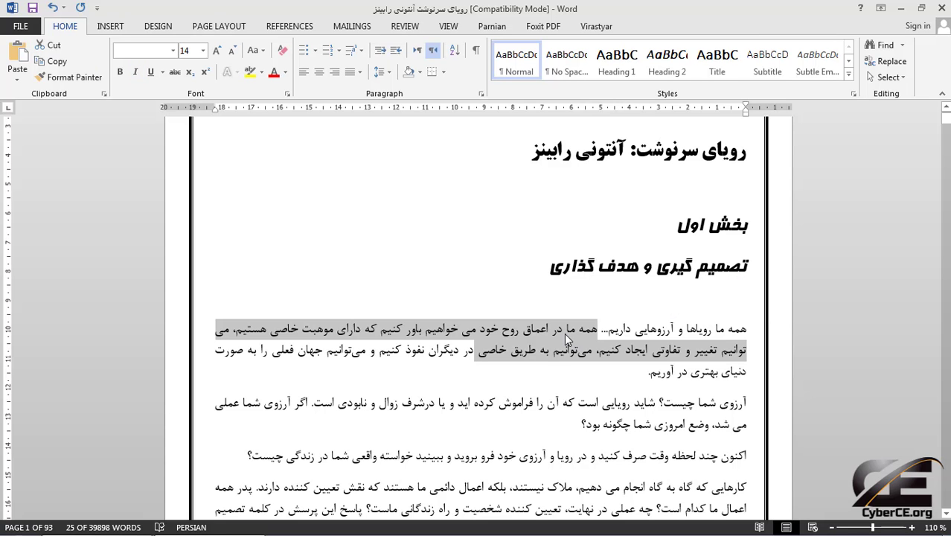
Step: Select part of the first paragraph's opening line, then the two section headings, and clear the selection
drag(672, 328, 523, 329)
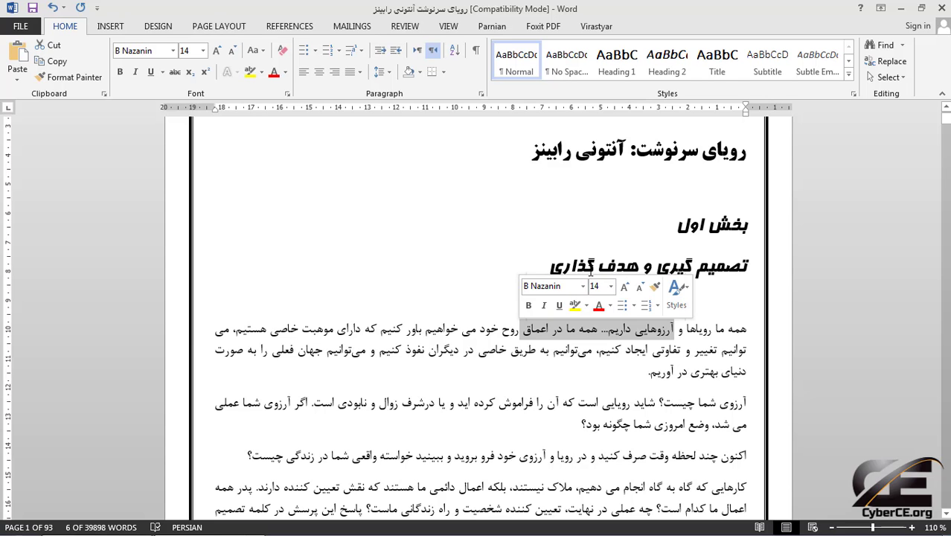
click(590, 272)
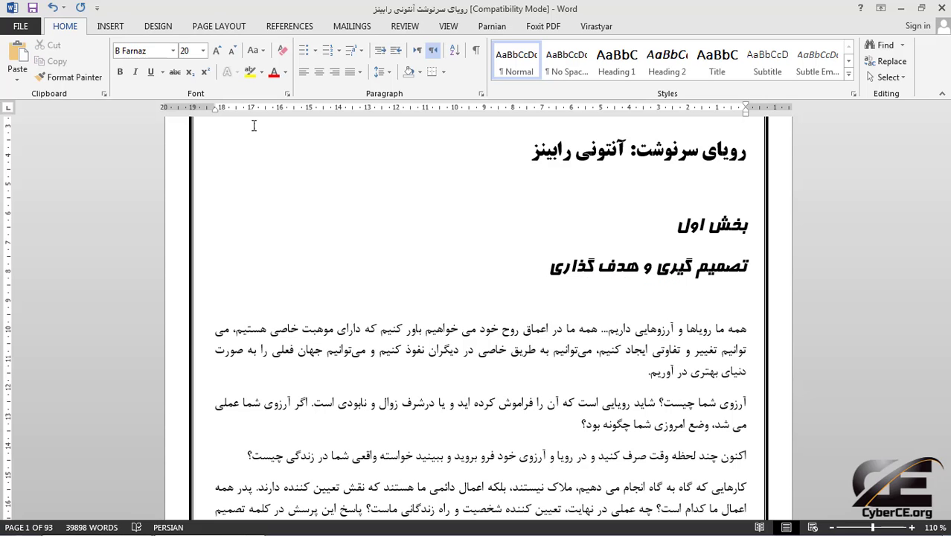
click(555, 238)
drag(542, 279, 628, 201)
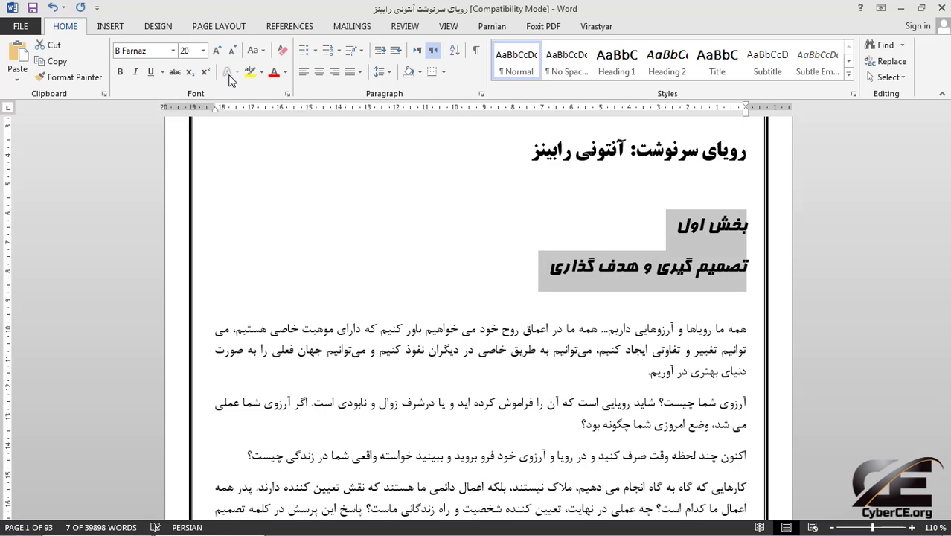
click(630, 234)
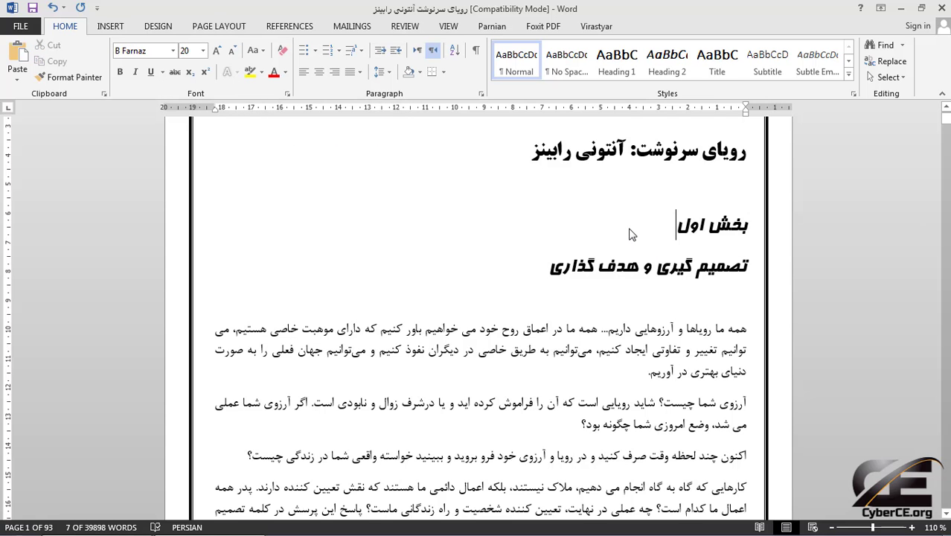
Step: Switch to the Windows desktop and turn off Hide extensions for known file types in the folder options
click(901, 9)
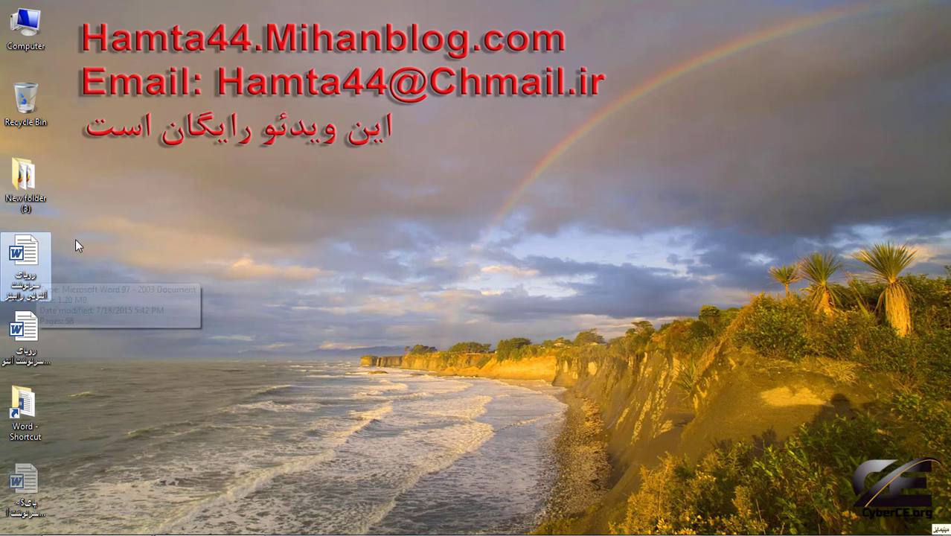
double_click(28, 41)
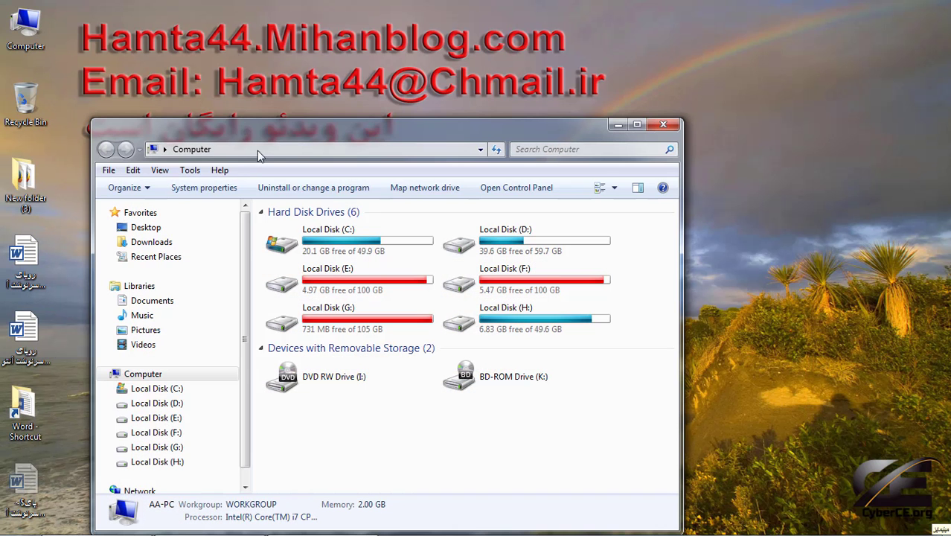
click(190, 170)
click(202, 238)
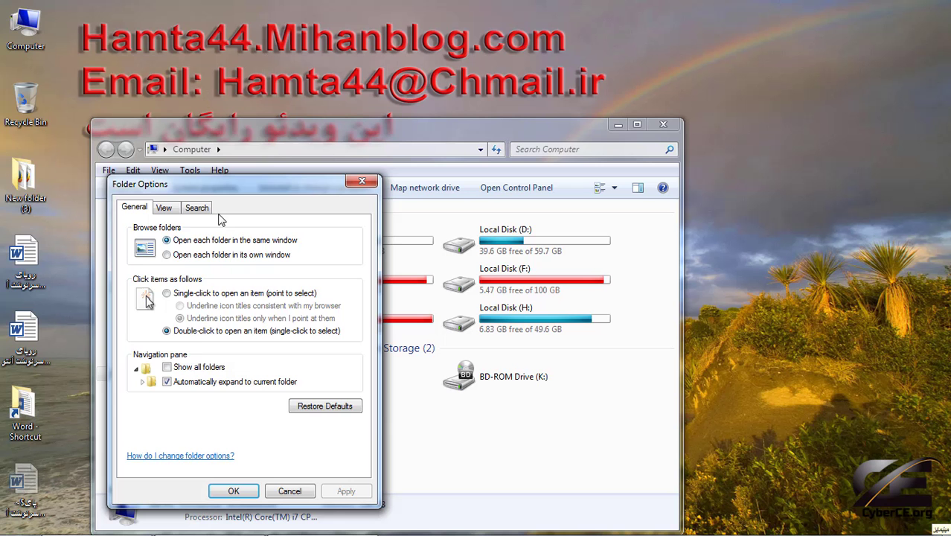
click(164, 207)
click(195, 425)
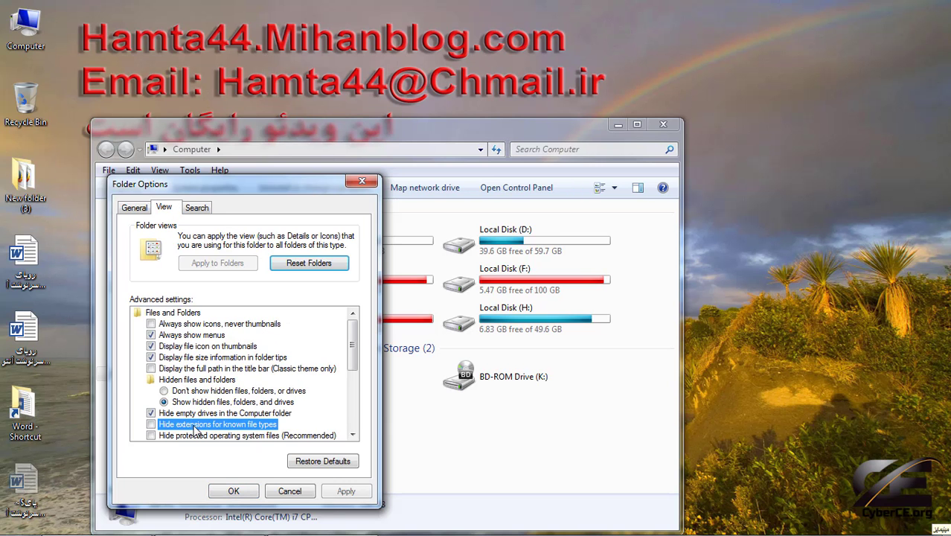
click(233, 491)
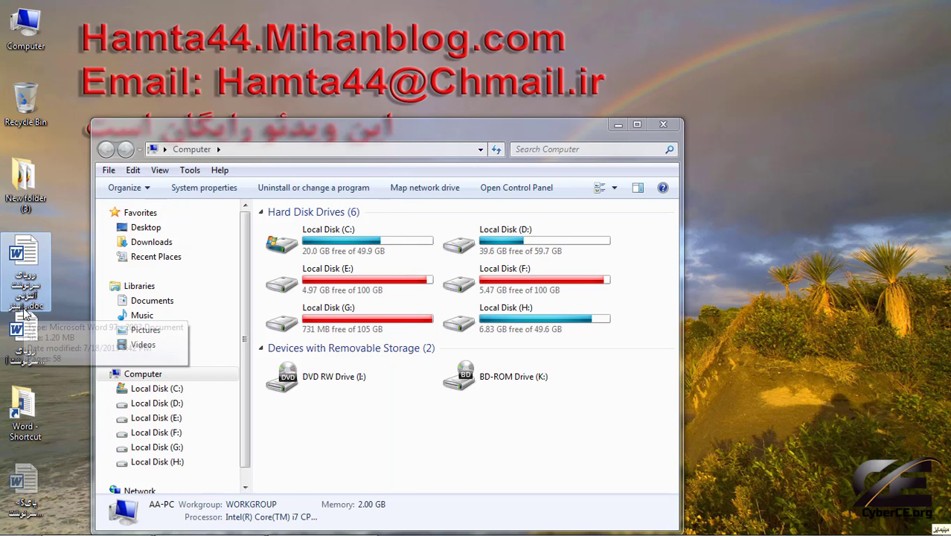
click(665, 128)
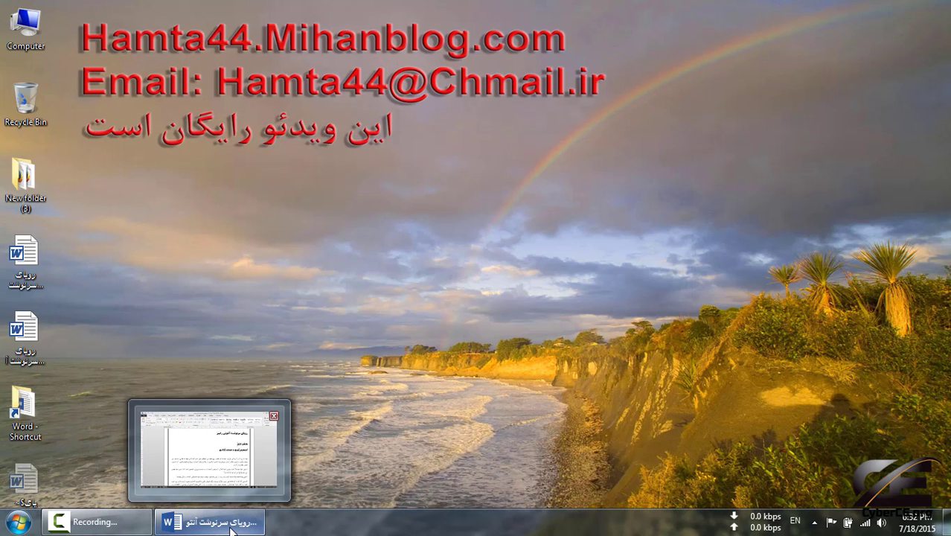
Step: Switch back to the Word document and start saving a copy as a Word Document (*.docx)
click(232, 526)
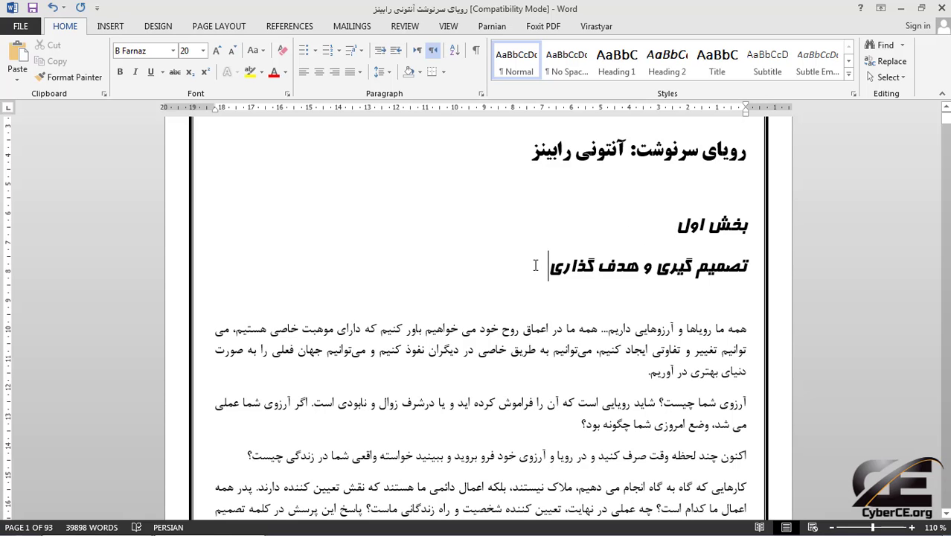
click(16, 27)
click(28, 166)
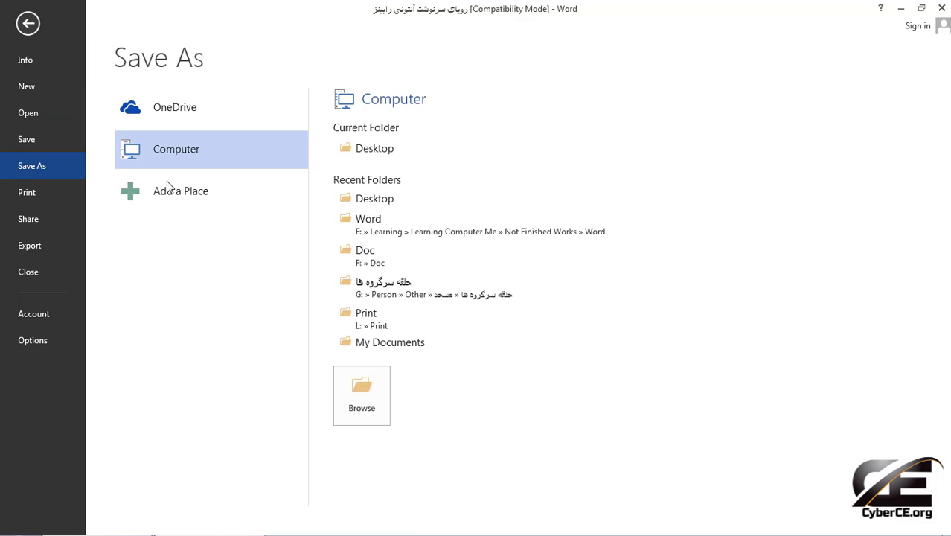
click(361, 389)
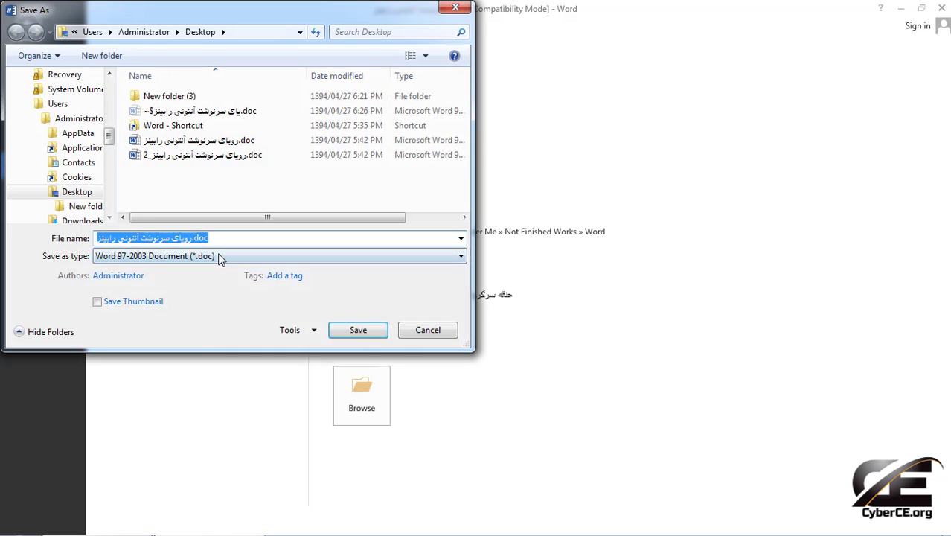
click(219, 256)
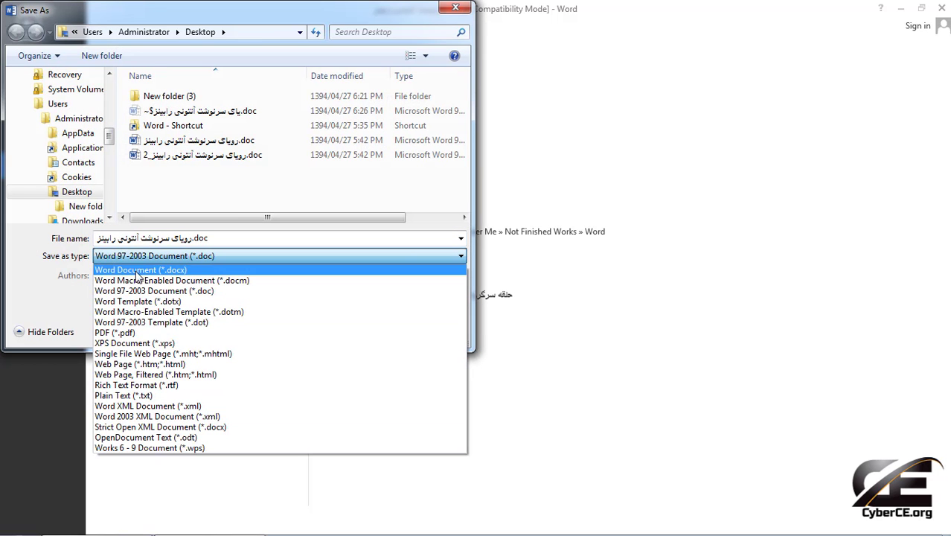
click(192, 270)
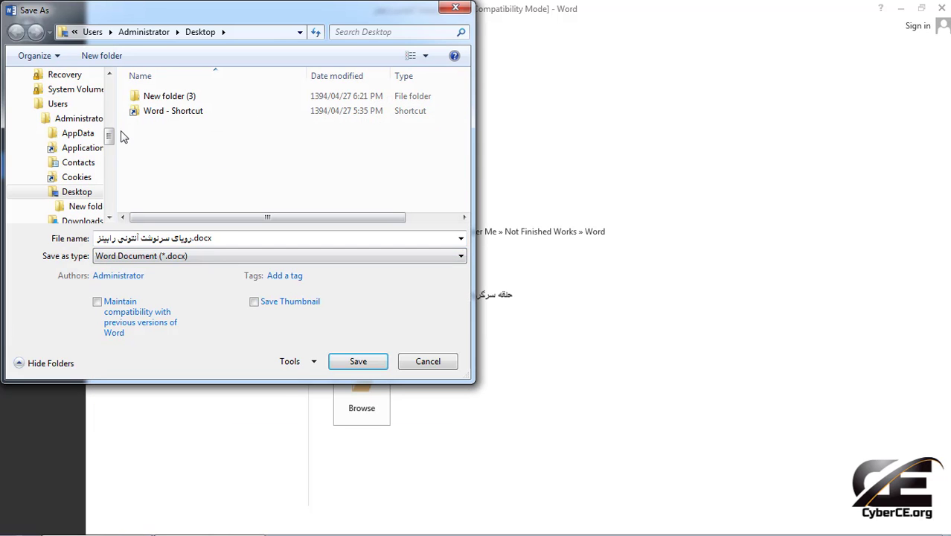
drag(108, 130, 111, 72)
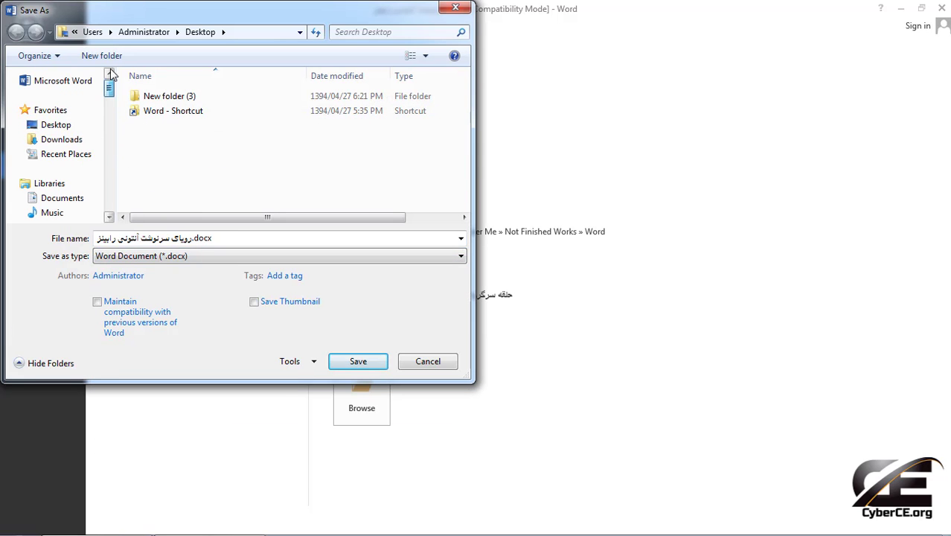
click(56, 125)
click(192, 239)
click(146, 238)
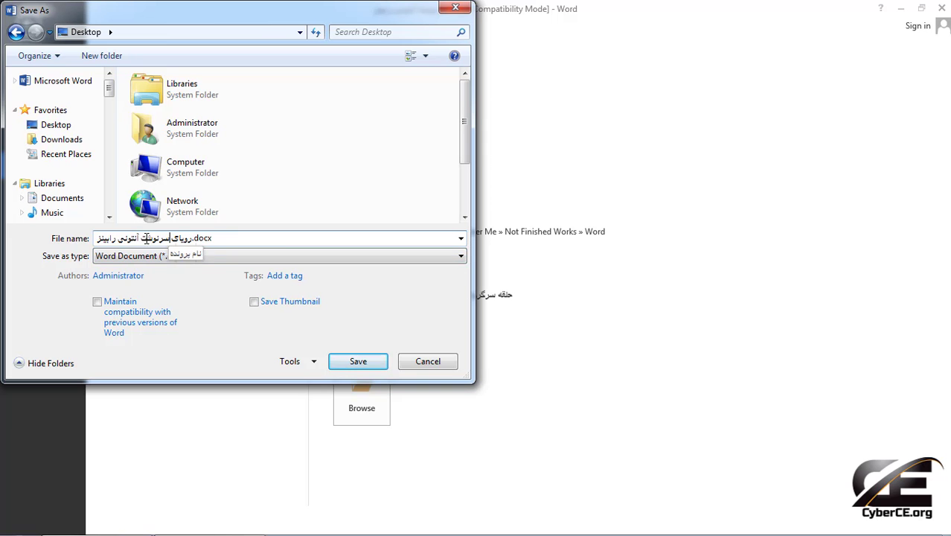
drag(221, 238, 40, 243)
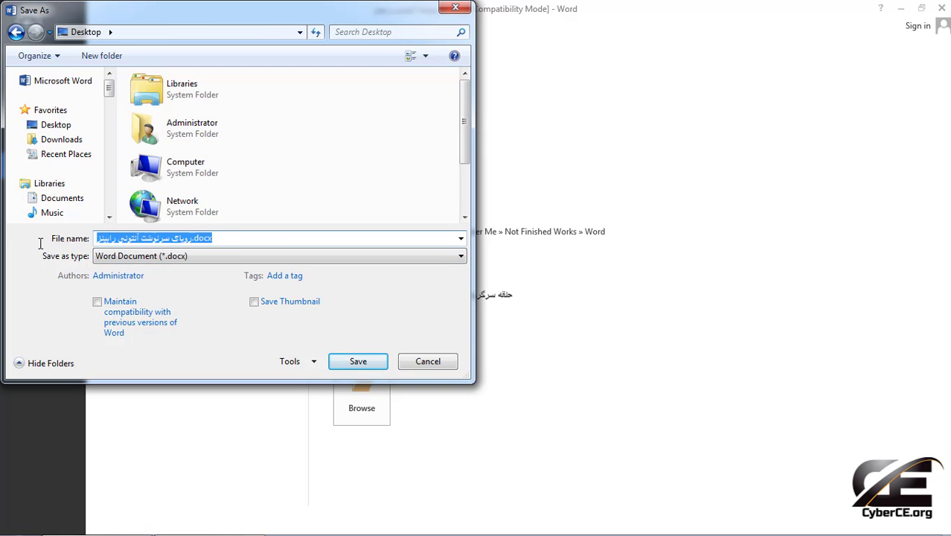
text(1111111111)
click(359, 361)
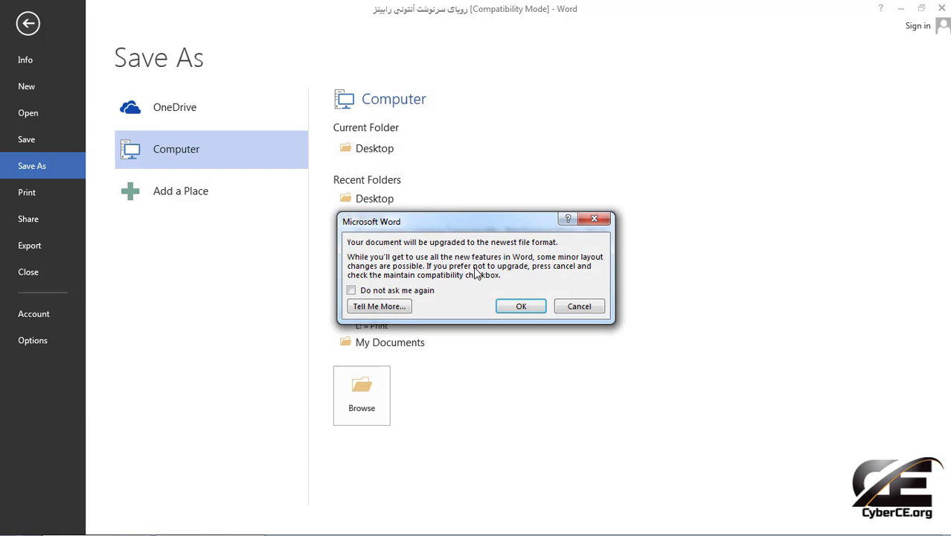
click(521, 306)
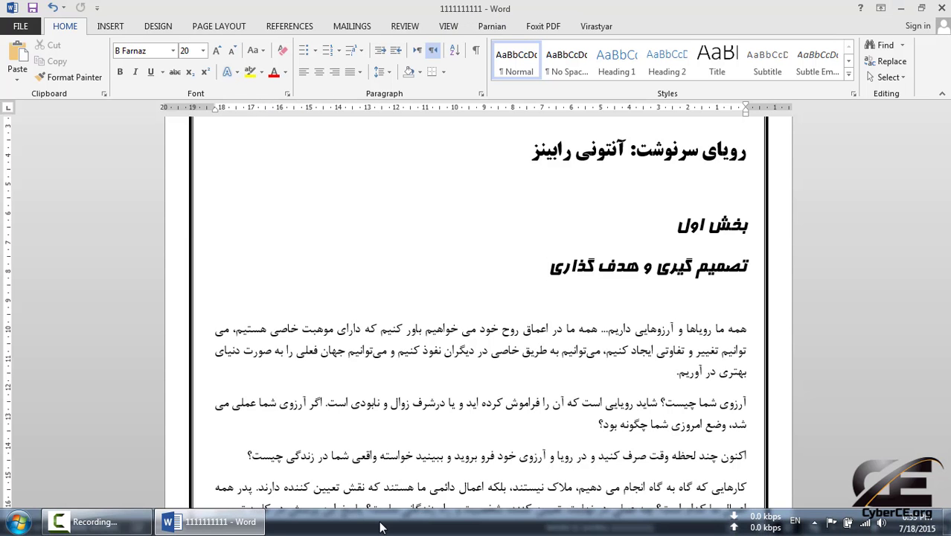
Step: Close the copy, open the original .doc file from the desktop and convert it to the newest Word format
click(941, 6)
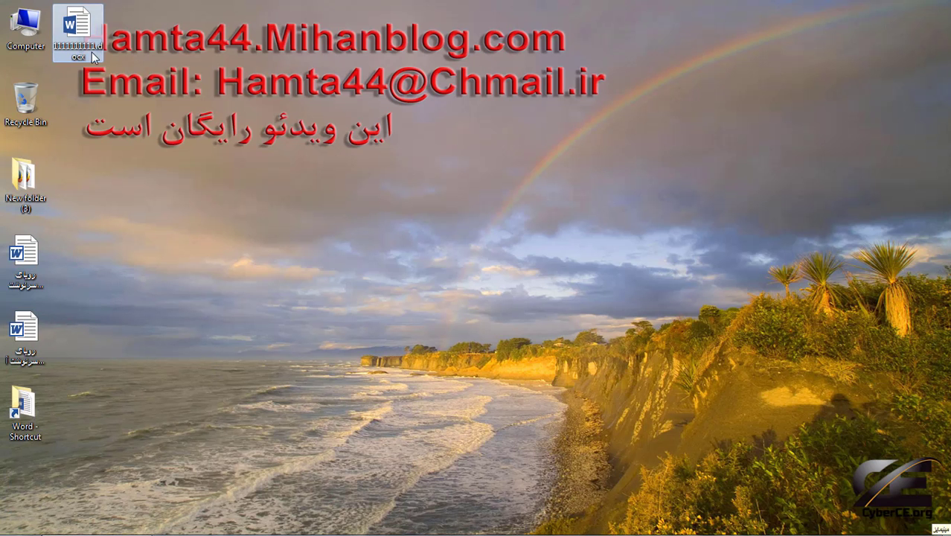
double_click(27, 257)
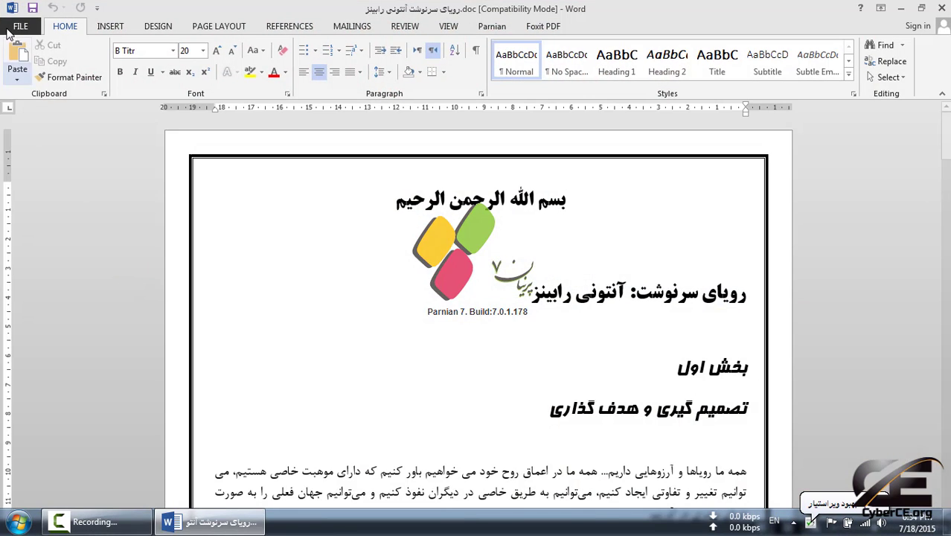
click(12, 27)
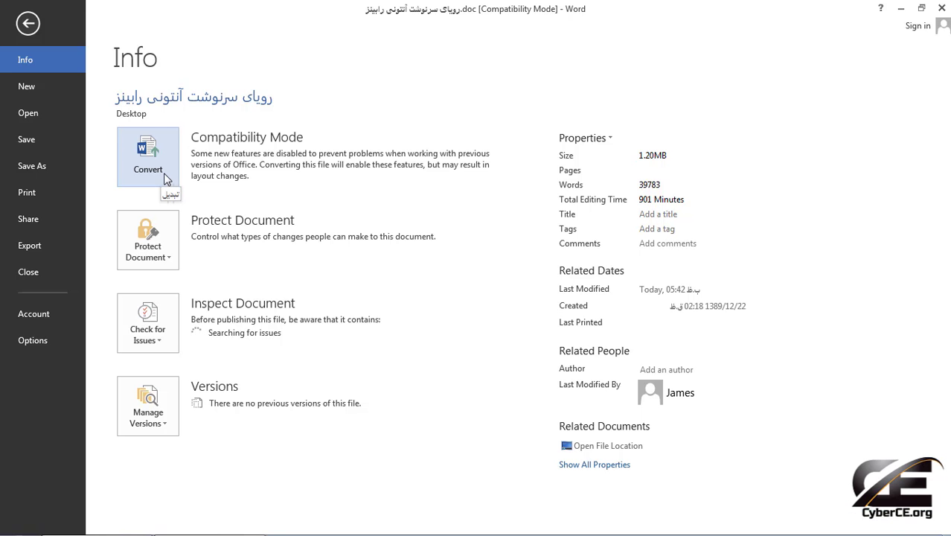
click(166, 177)
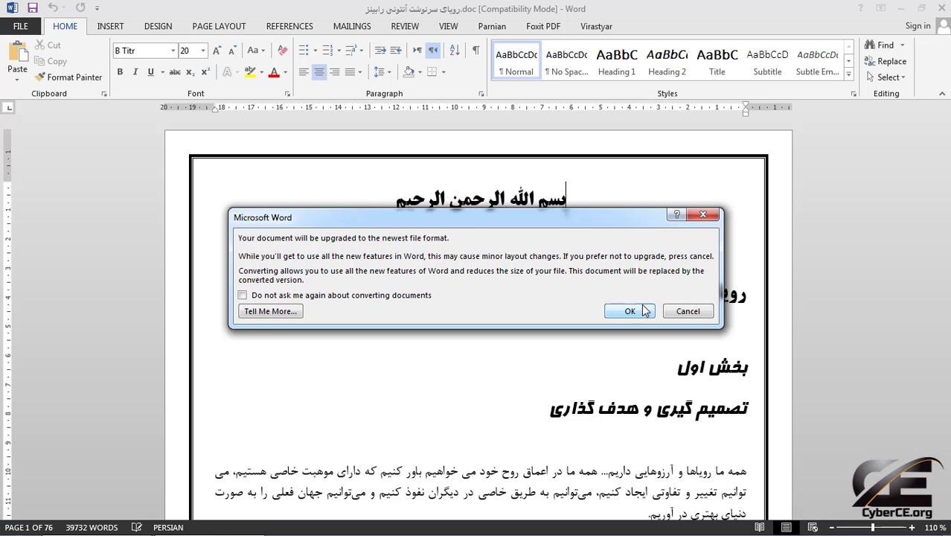
click(632, 313)
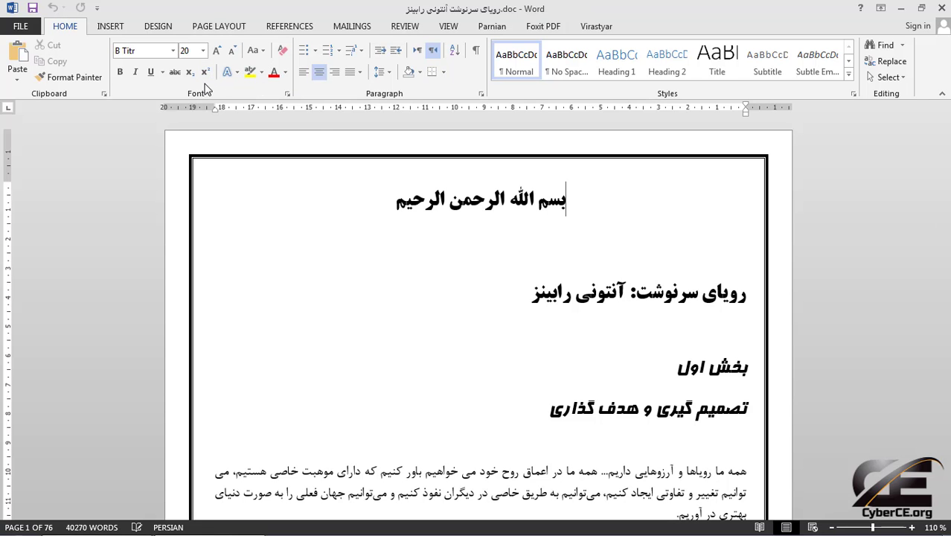
Step: Check the document's word count statistics, moving the dialog clear of the title text before closing it
click(546, 308)
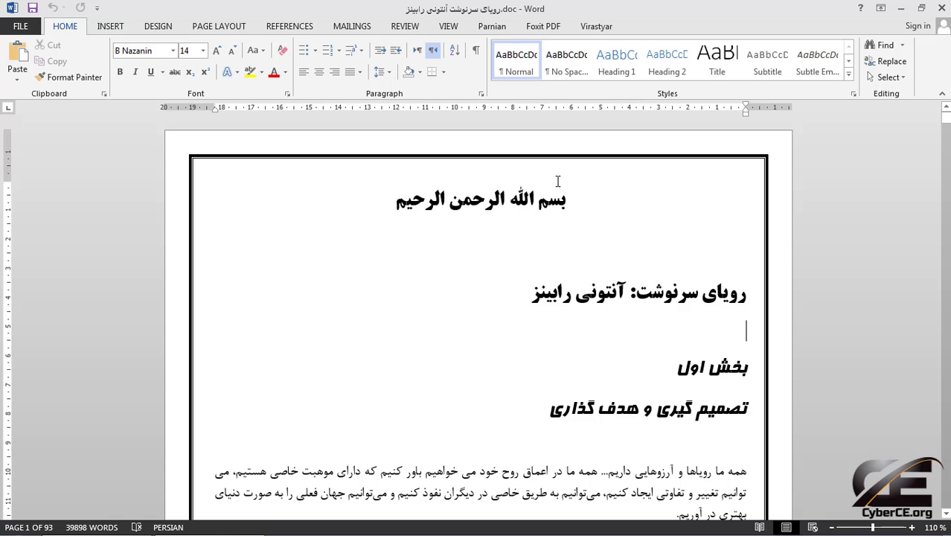
click(101, 527)
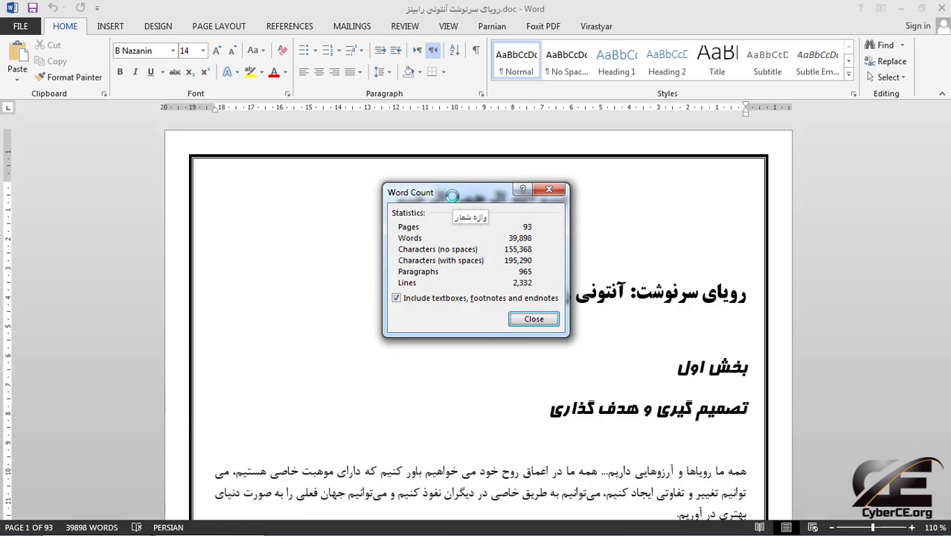
drag(451, 196, 269, 199)
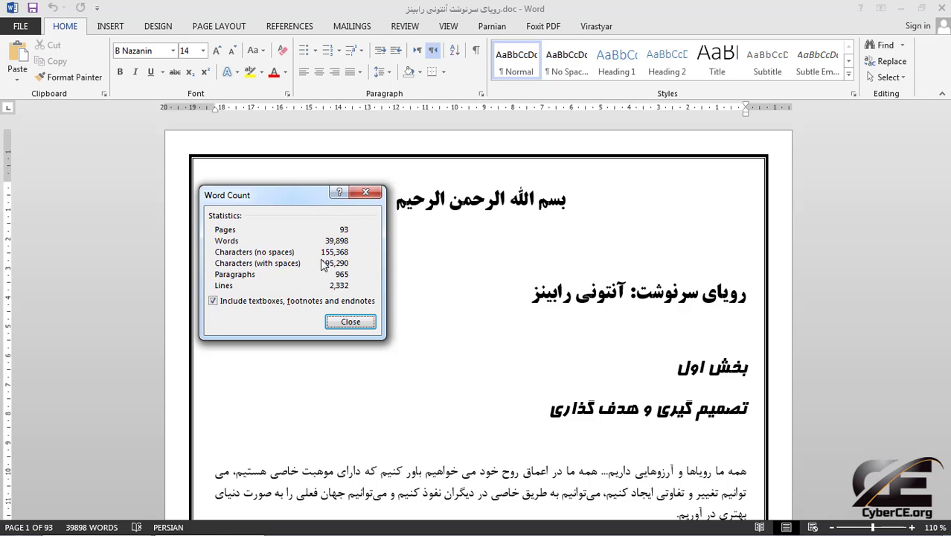
click(346, 322)
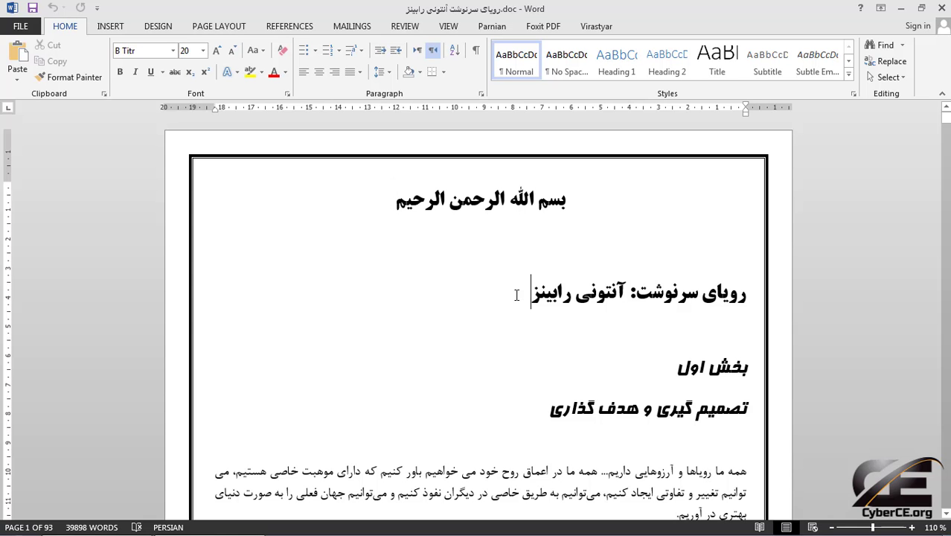
Step: Add five spaces at the end of the title line and check the word count statistics again
key(alt+shift)
key(alt+shift)
click(104, 527)
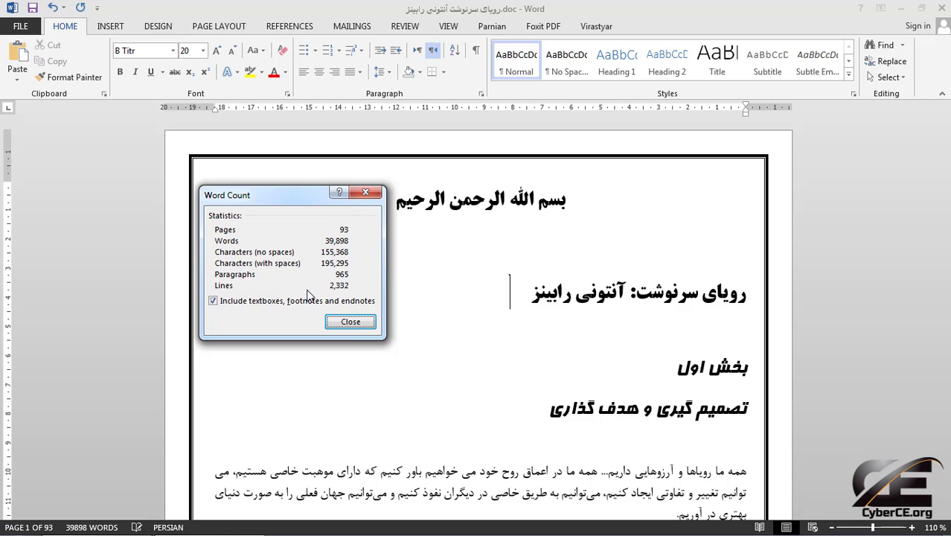
Step: Check the word count statistics for just the first four body paragraphs below the chapter heading
click(350, 322)
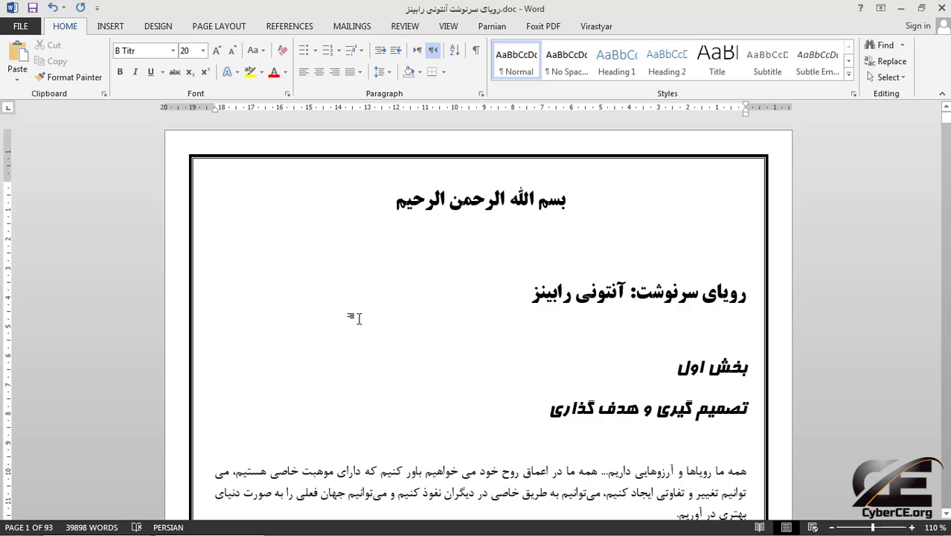
scroll(358, 318, down, 5)
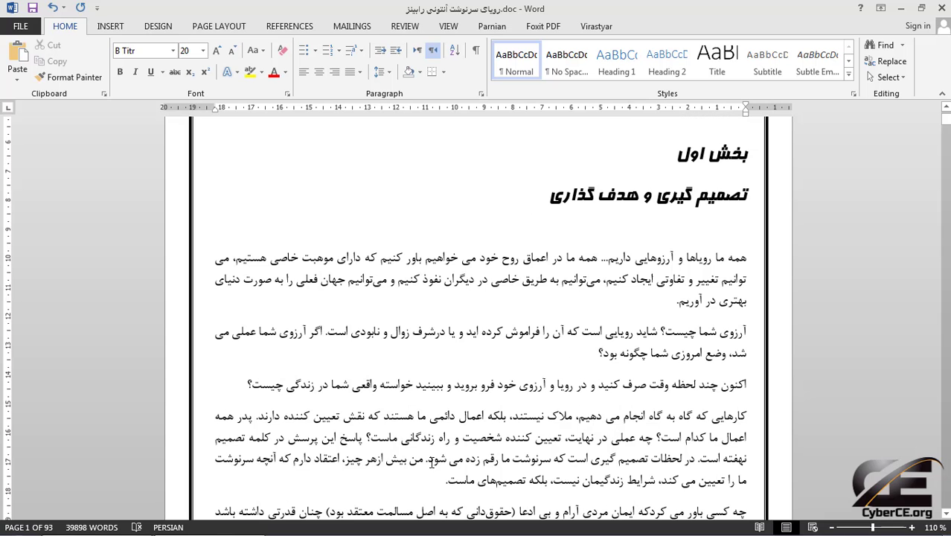
click(430, 480)
drag(416, 480, 633, 282)
click(106, 526)
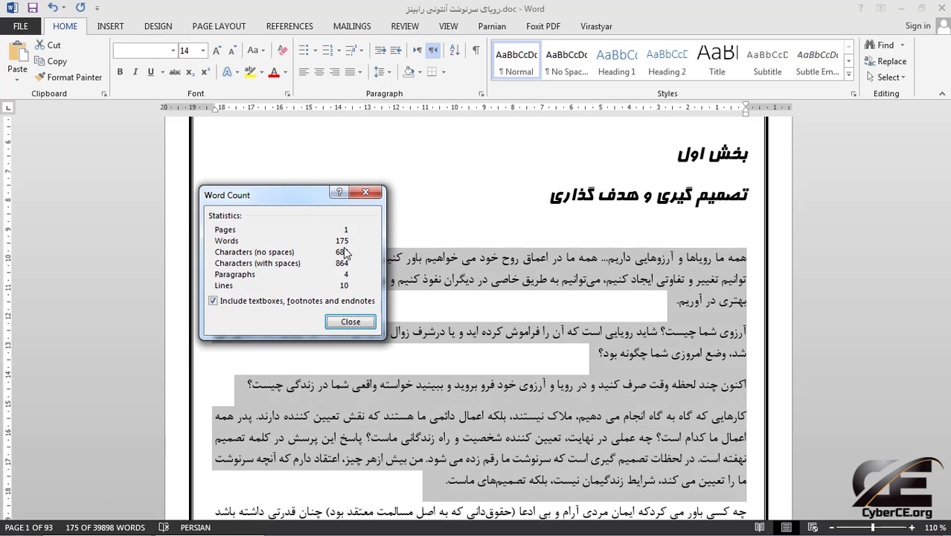
click(345, 329)
click(348, 323)
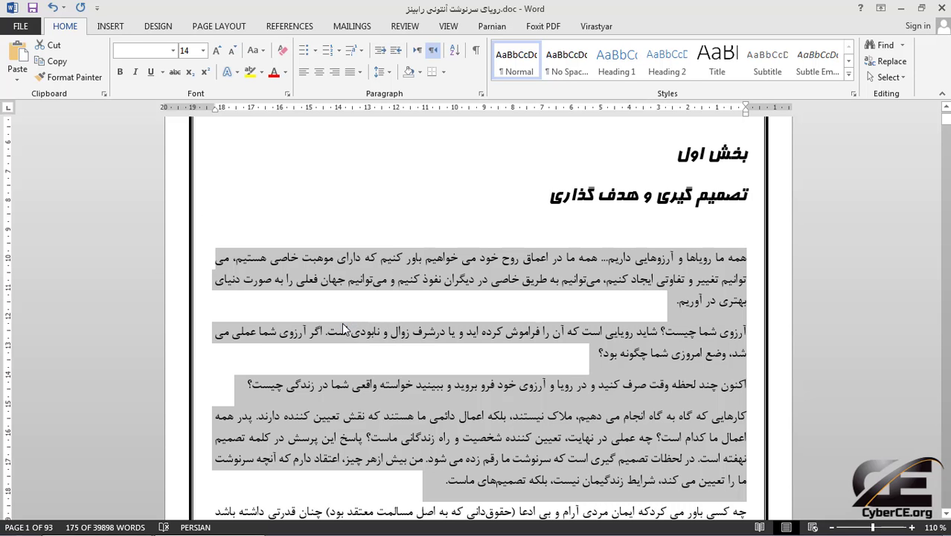
Step: Check the selection's word count again through the proofing tools, toggling the inclusion of textboxes, footnotes and endnotes, and deselect the text
click(405, 27)
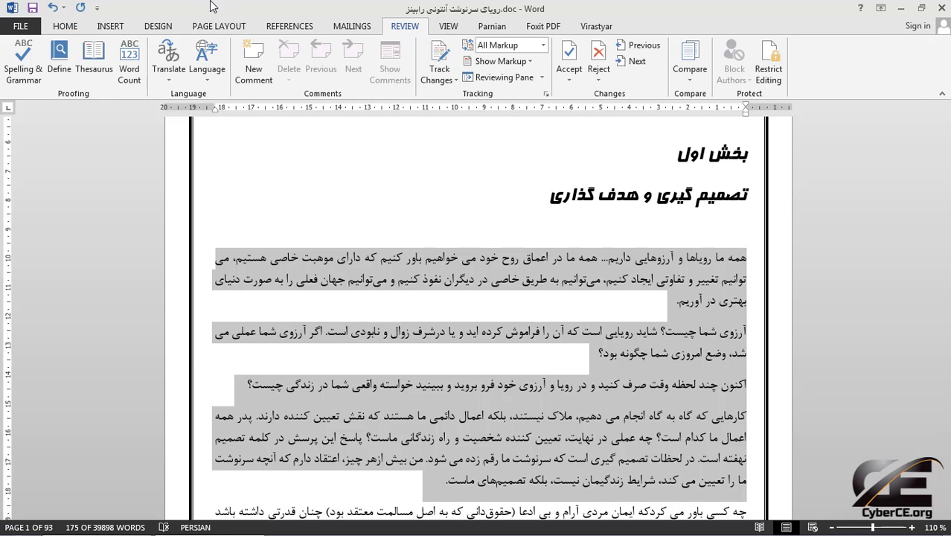
click(129, 64)
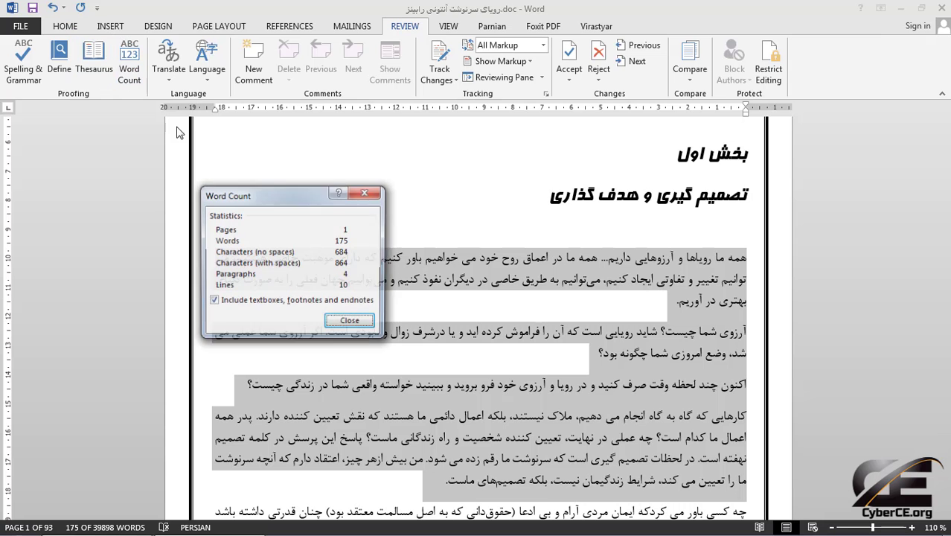
click(350, 322)
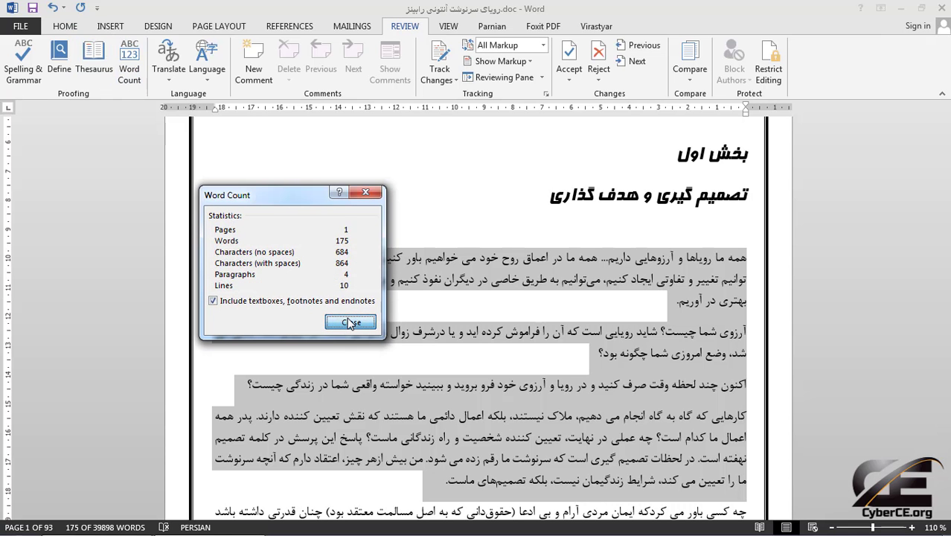
click(282, 304)
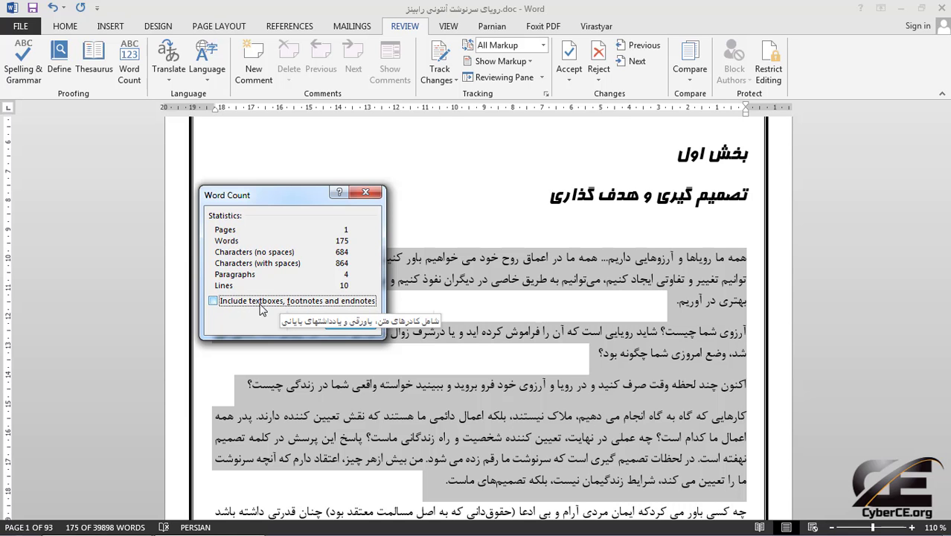
click(261, 310)
click(262, 310)
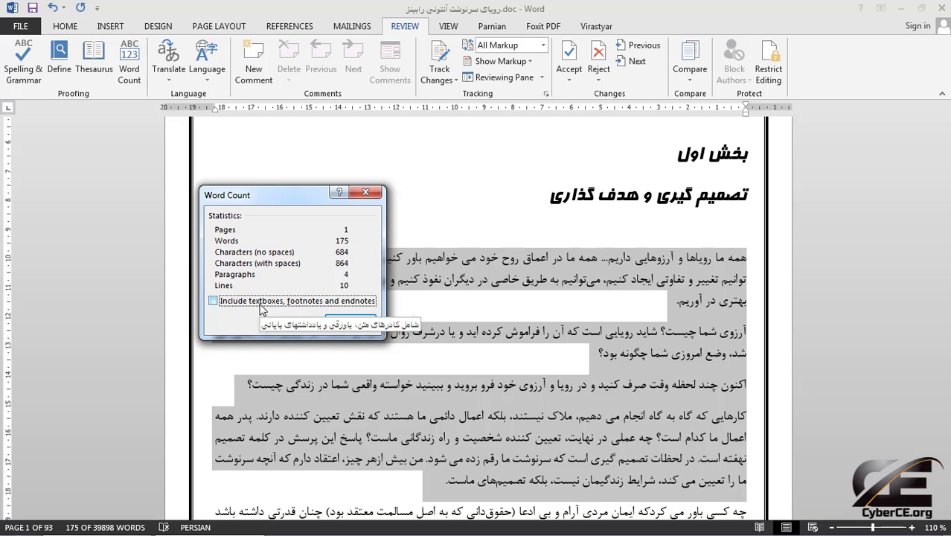
click(261, 309)
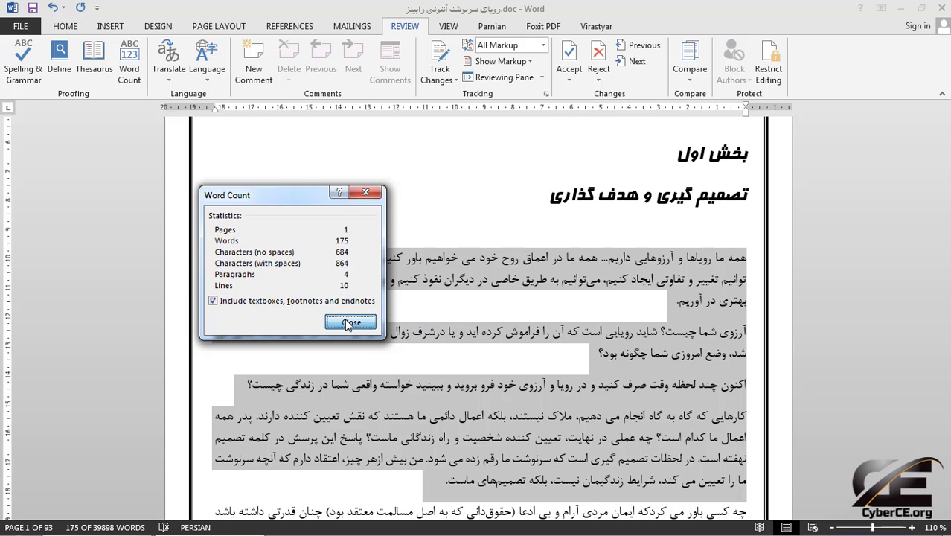
click(221, 304)
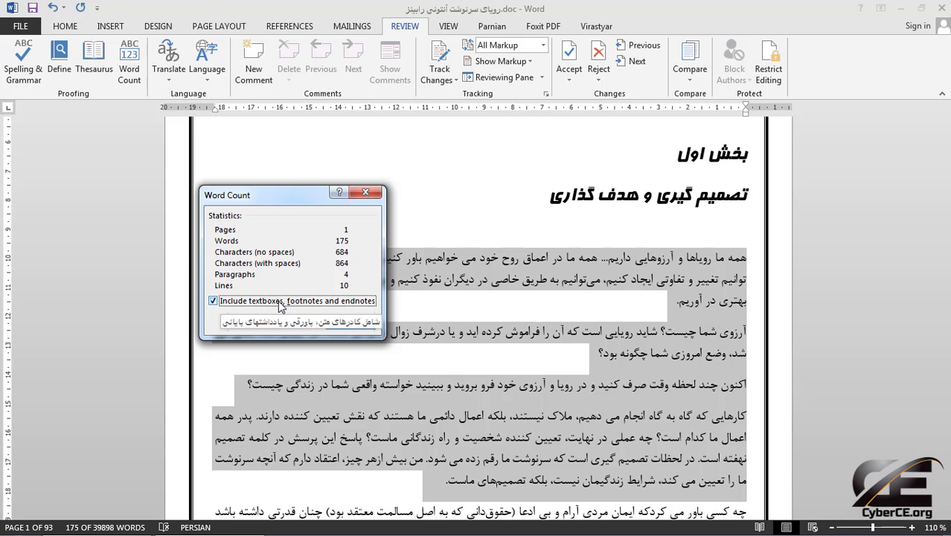
click(281, 305)
click(347, 327)
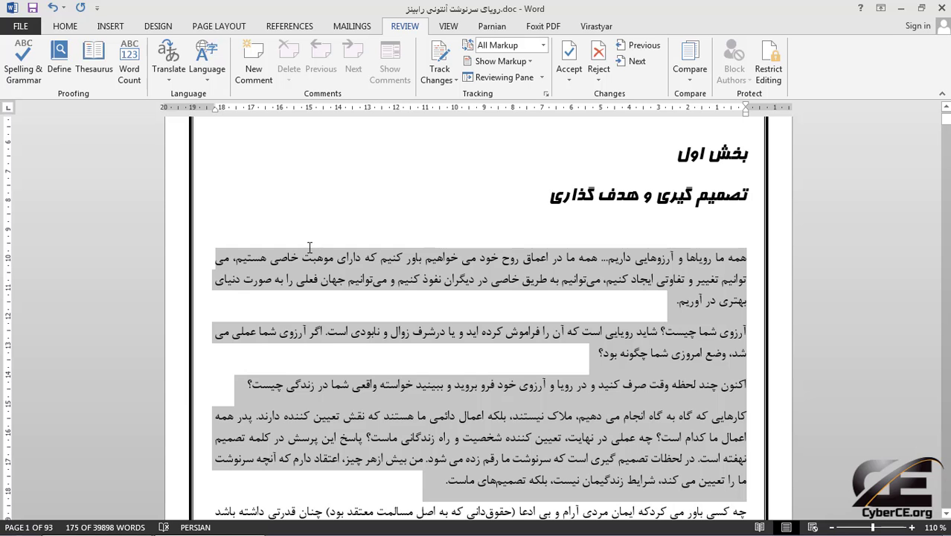
click(482, 226)
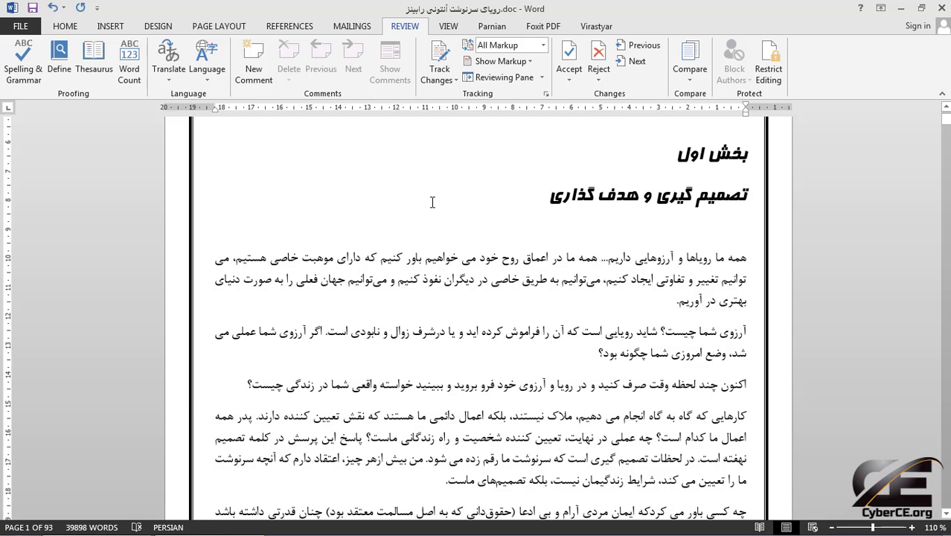
Step: View the Go To page options in Find and Replace, shifting the dialog slightly before closing it
click(108, 26)
click(64, 28)
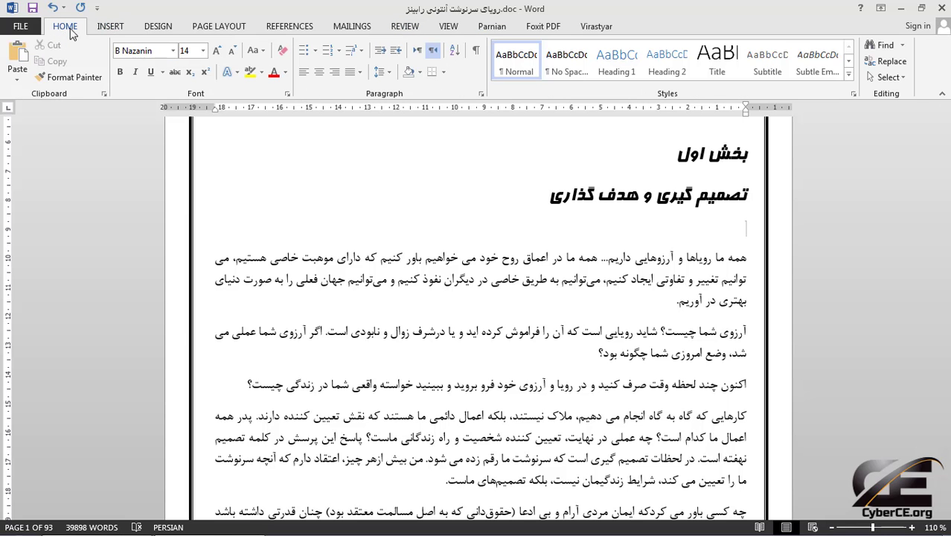
click(887, 61)
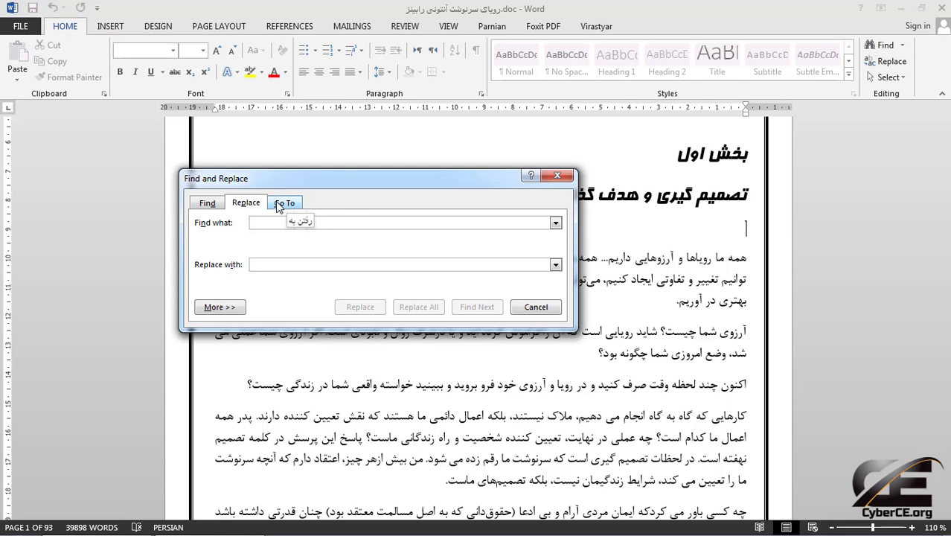
click(279, 206)
drag(338, 176, 352, 153)
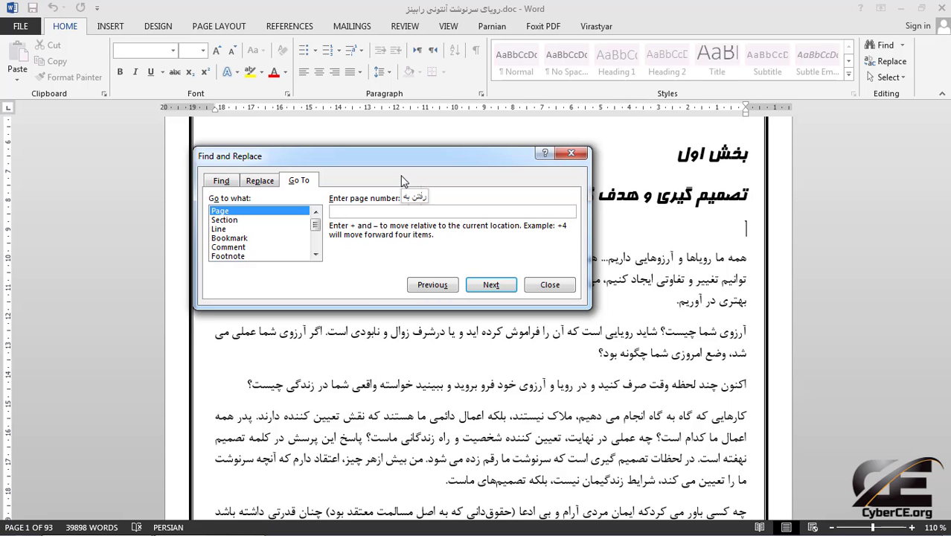
click(548, 285)
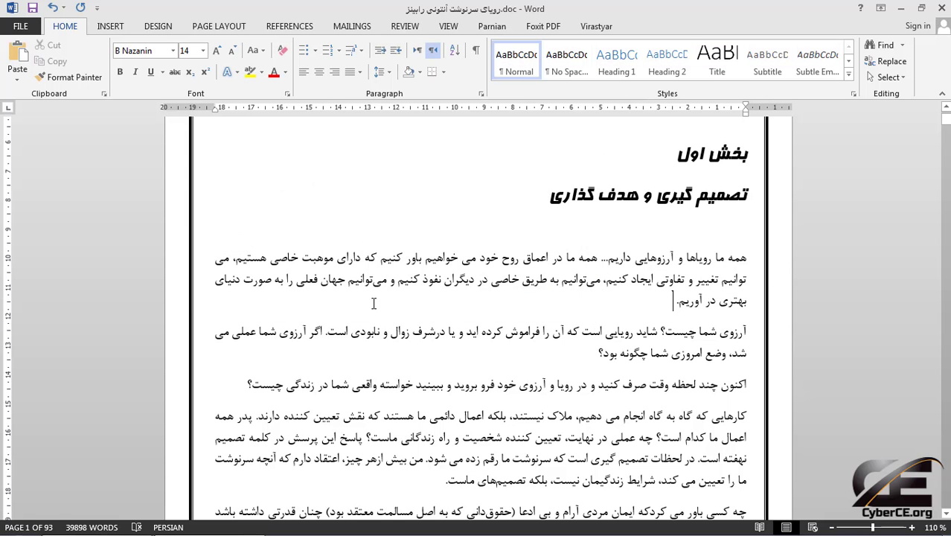
Step: Show the Navigation pane with page thumbnails and look through its pane options and search choices
click(33, 527)
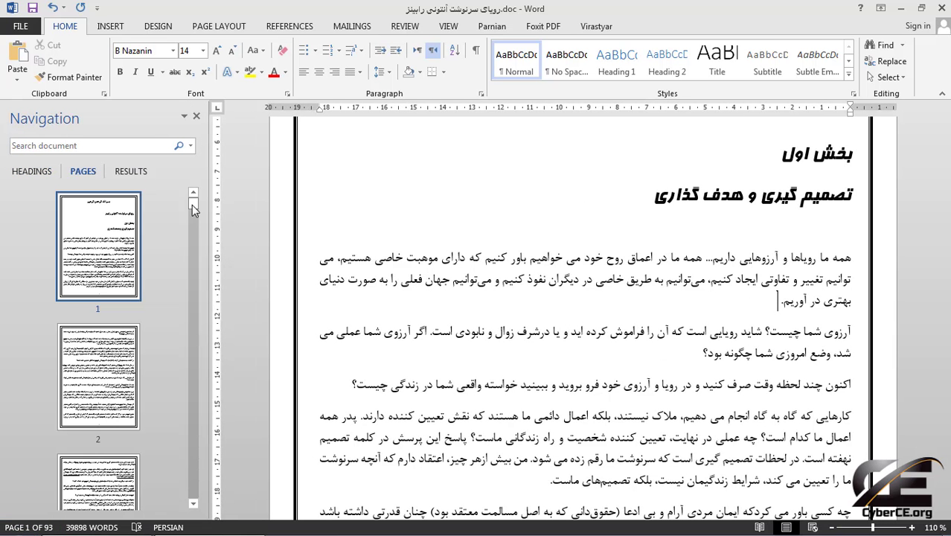
mouse_move(193, 204)
mouse_down()
mouse_move(196, 303)
mouse_move(185, 200)
mouse_up()
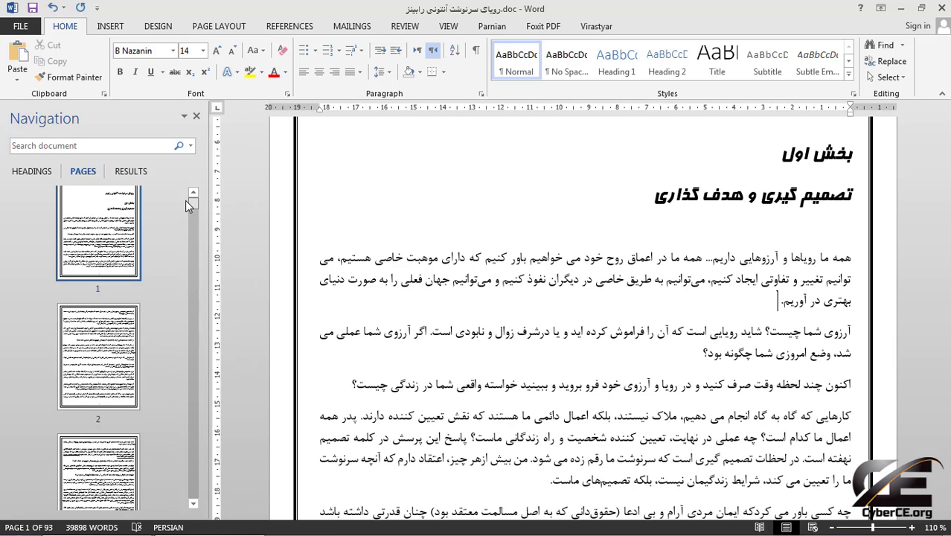
click(184, 117)
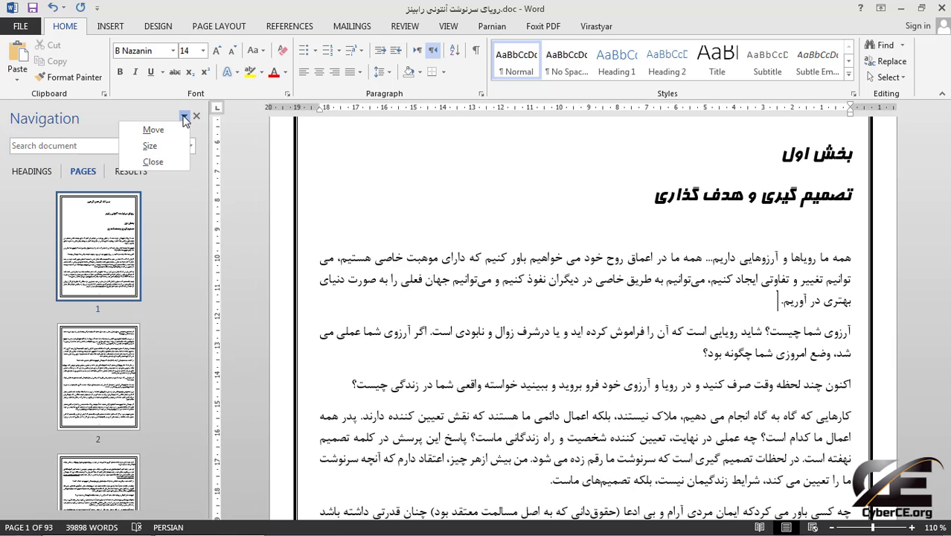
click(204, 192)
click(191, 146)
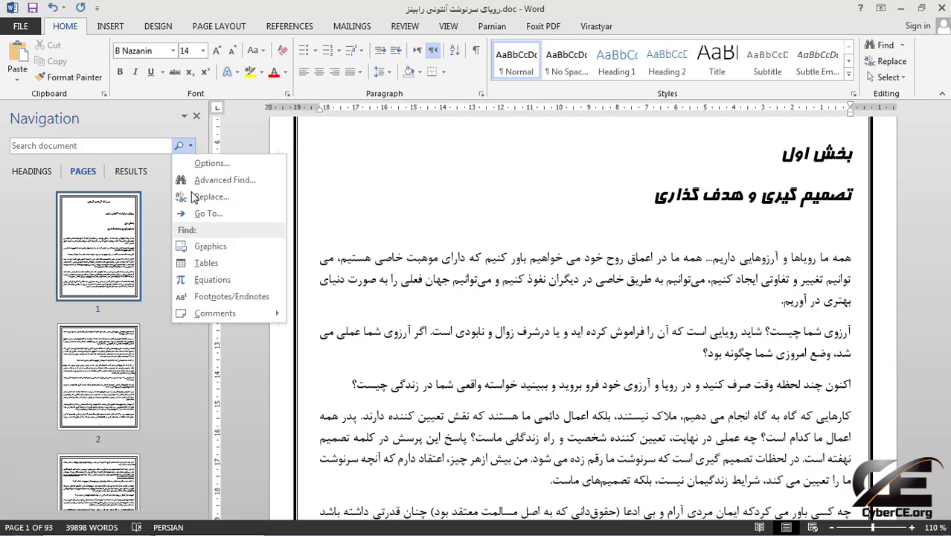
Step: Use Go To to jump to page 10, closing the Navigation pane, and check the page number in the footer
click(202, 214)
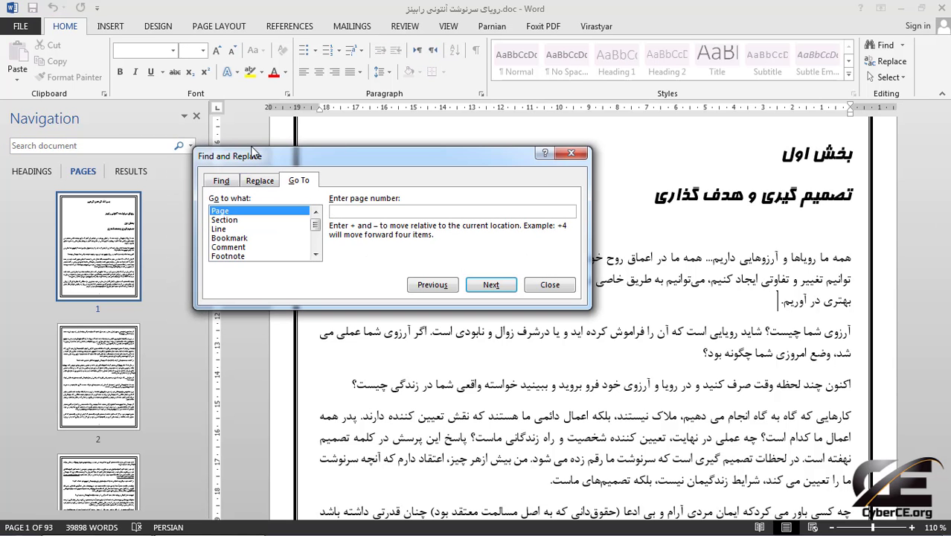
click(198, 117)
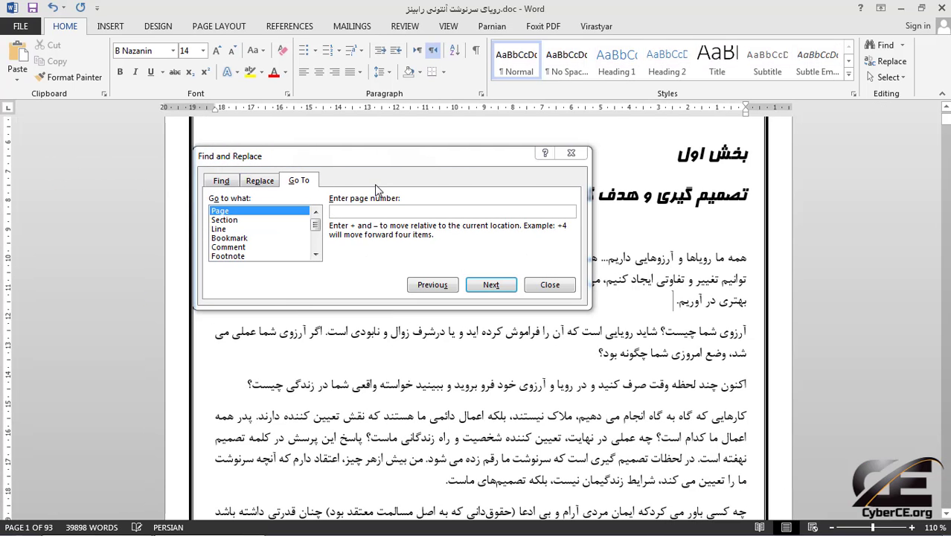
click(378, 205)
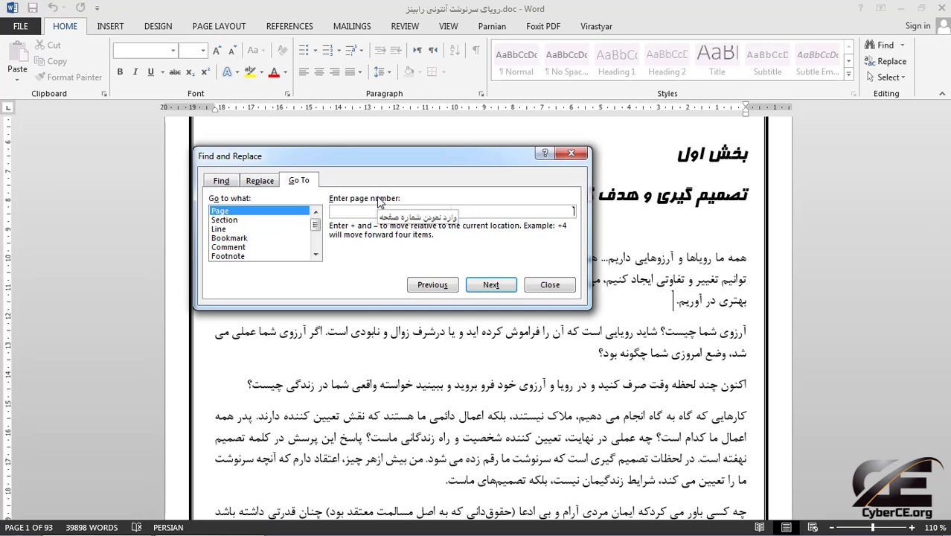
text(10)
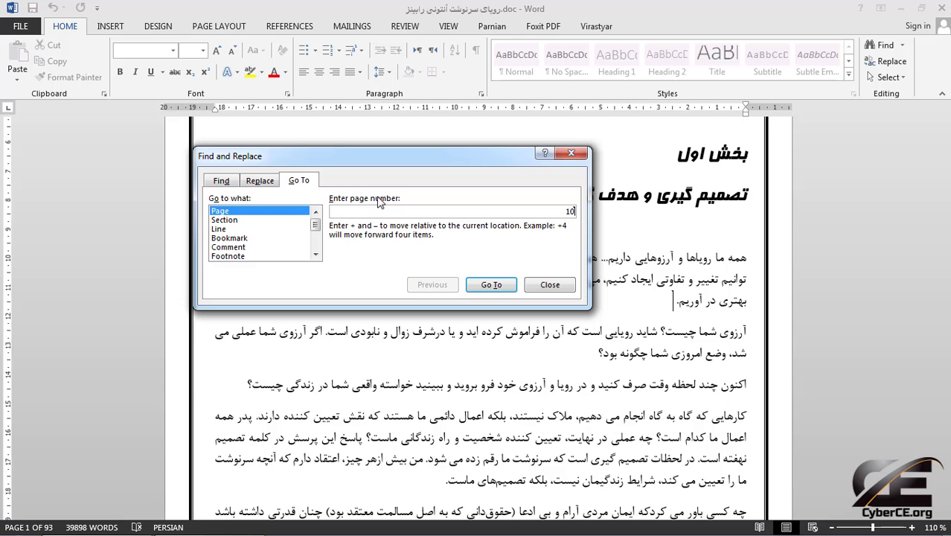
key(Return)
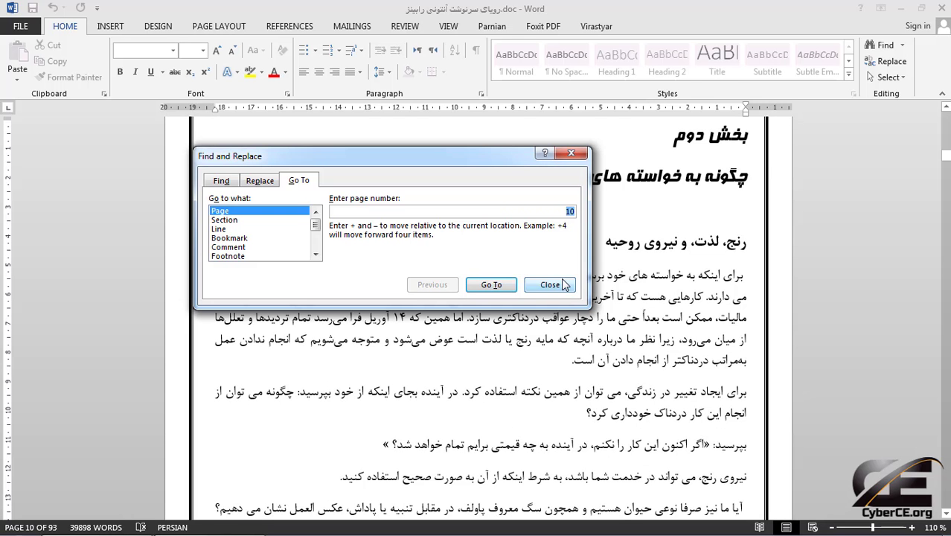
click(549, 283)
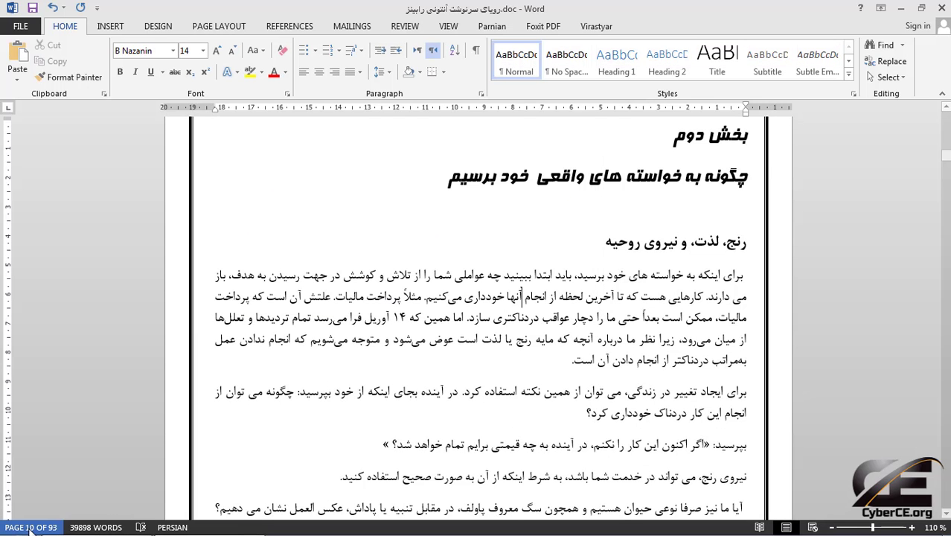
scroll(609, 358, down, 9)
scroll(609, 358, down, 2)
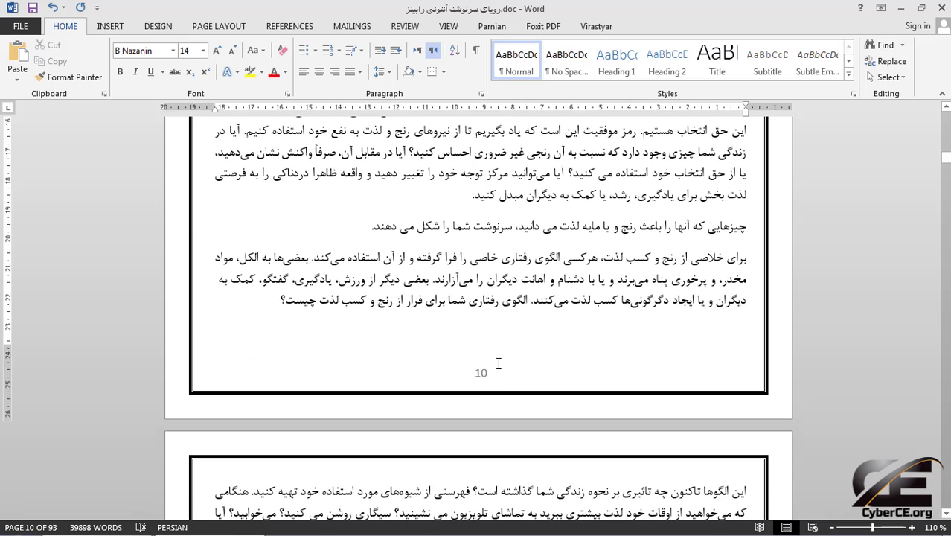
scroll(502, 361, up, 9)
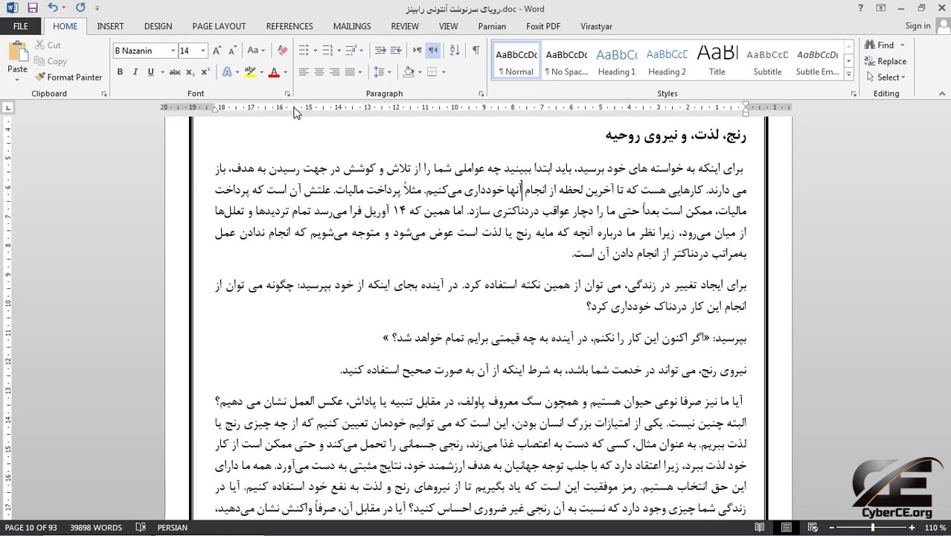
Step: Jump five pages forward from the current page using Go To with the relative value +5
click(891, 61)
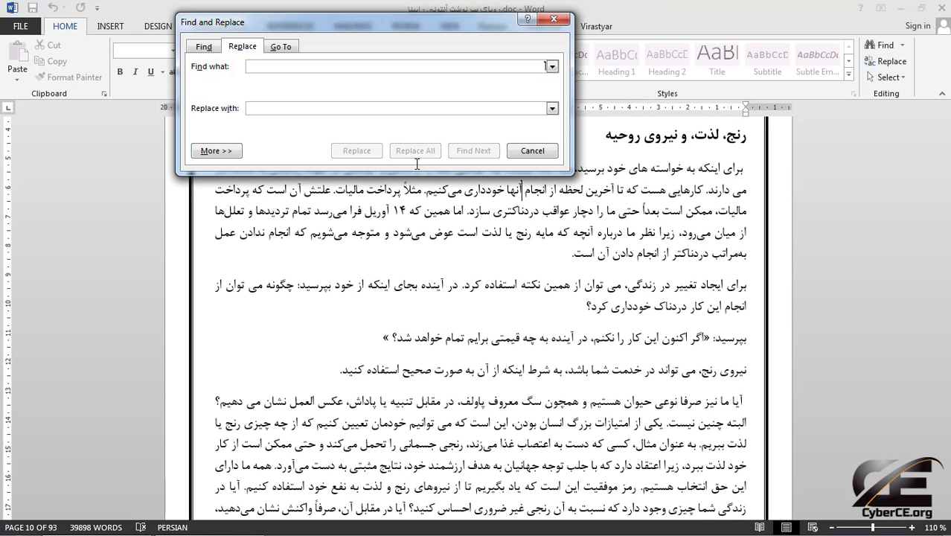
click(281, 46)
drag(385, 25, 358, 138)
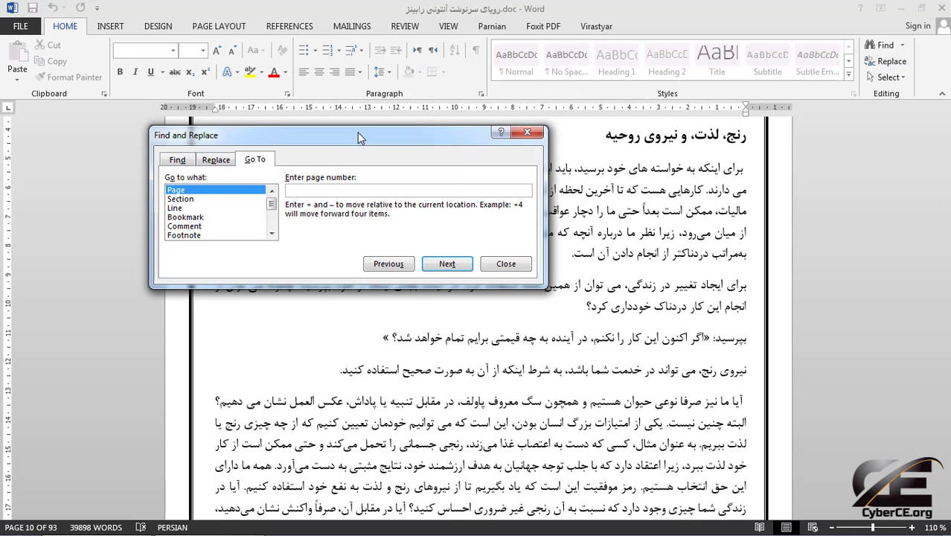
text(+)
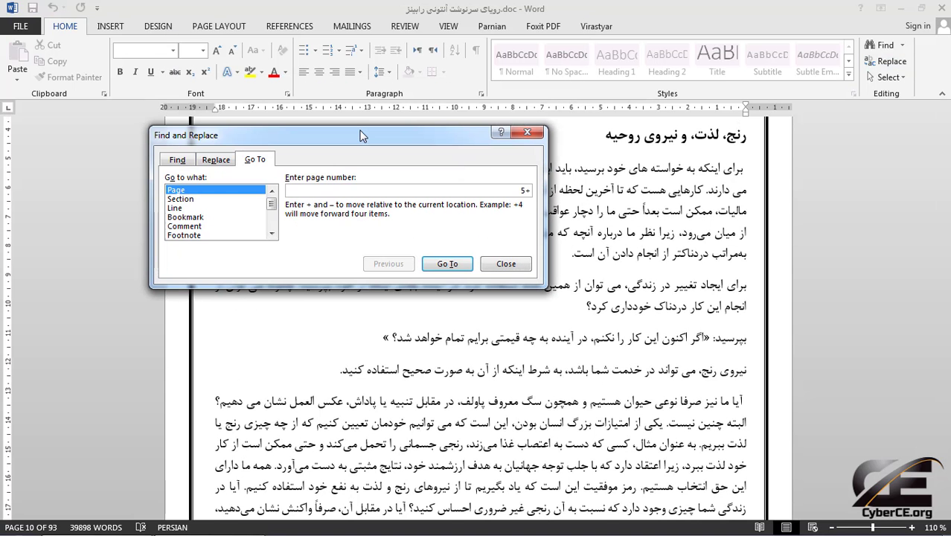
key(Return)
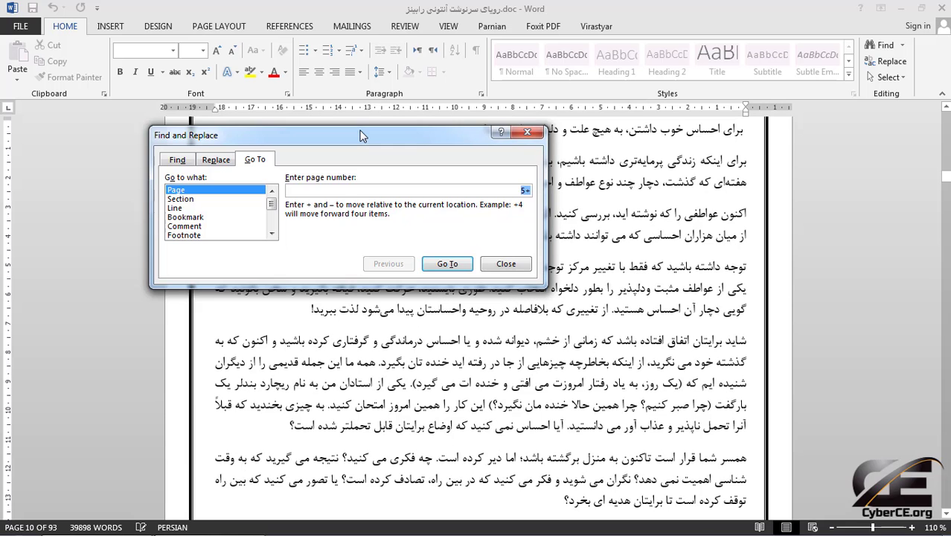
click(499, 265)
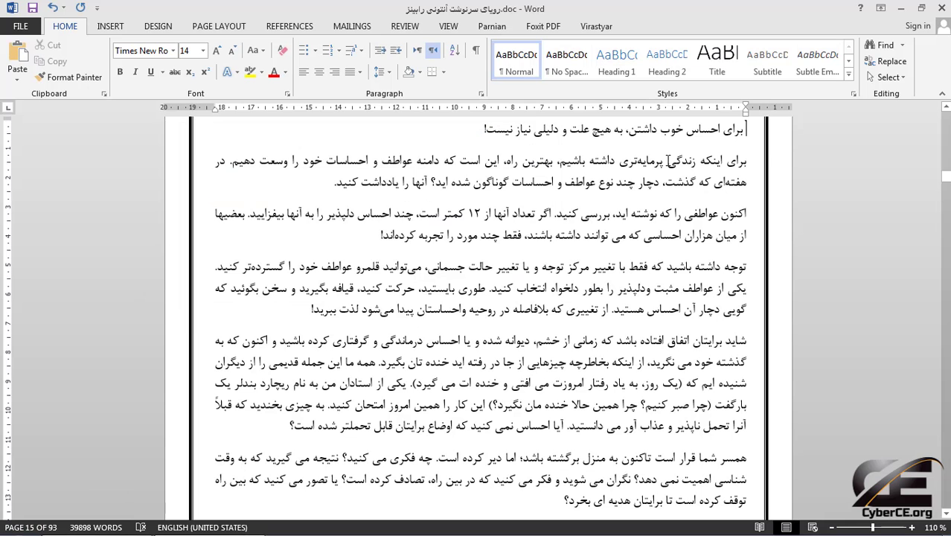
Step: Jump three pages back from the current page using Go To with the relative value -3, and close the dialog
click(888, 61)
click(283, 203)
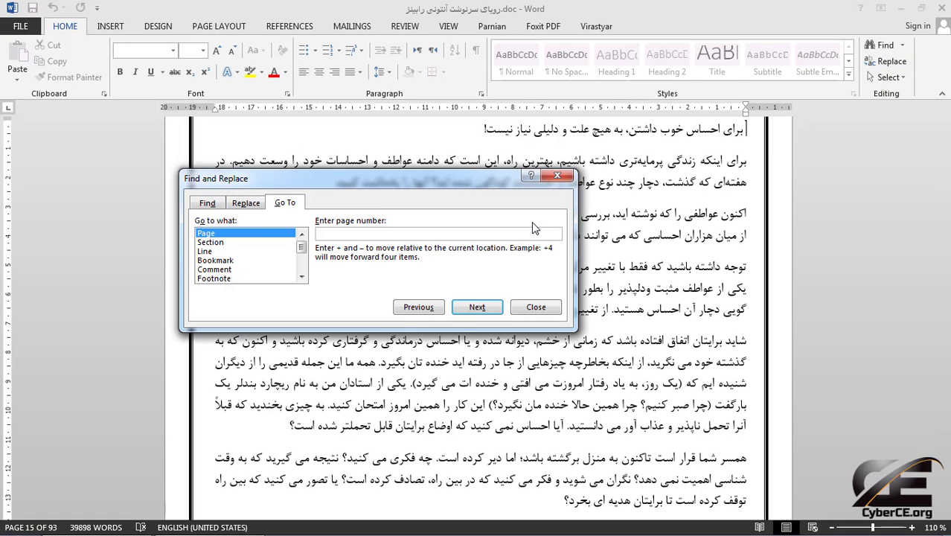
text(-3)
key(Return)
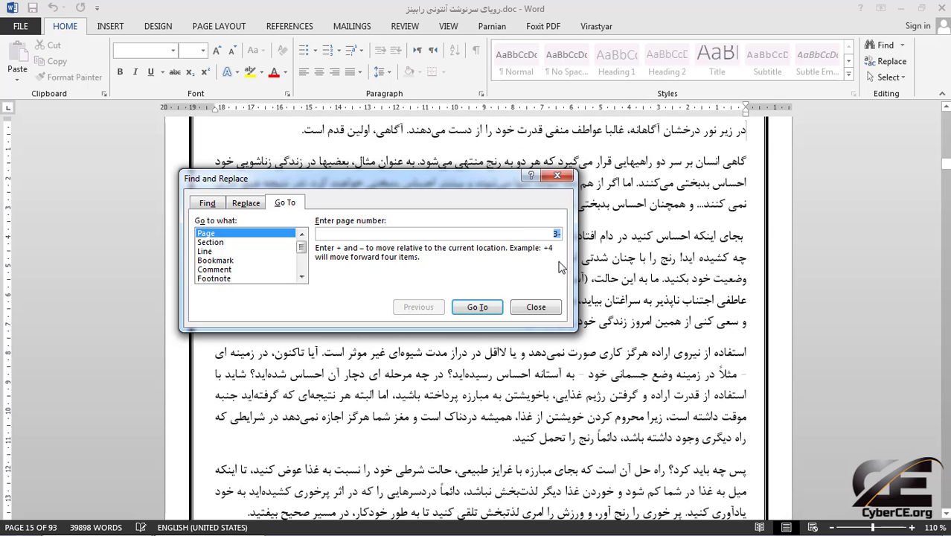
click(550, 308)
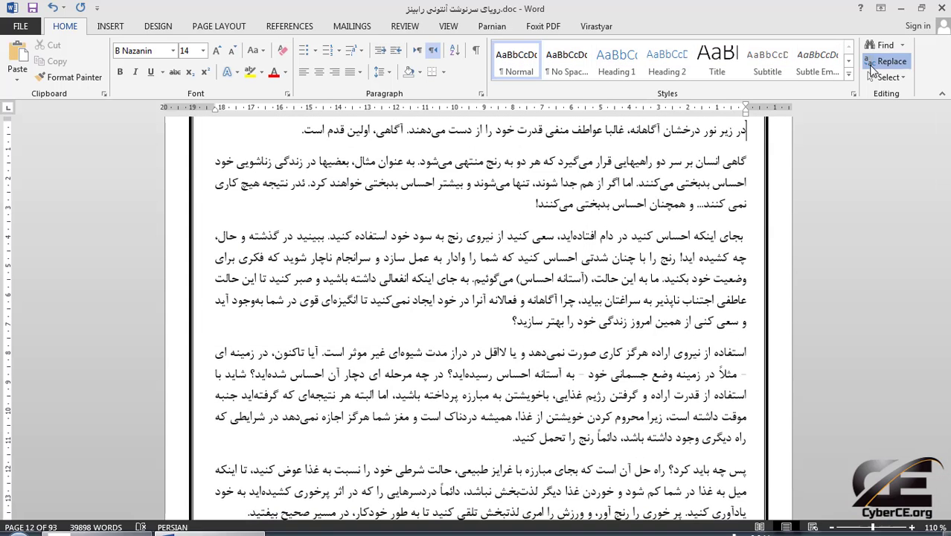
Step: Look at the Section target in Go To, then jump to line 4 of the document and check the text around it
click(874, 65)
click(301, 207)
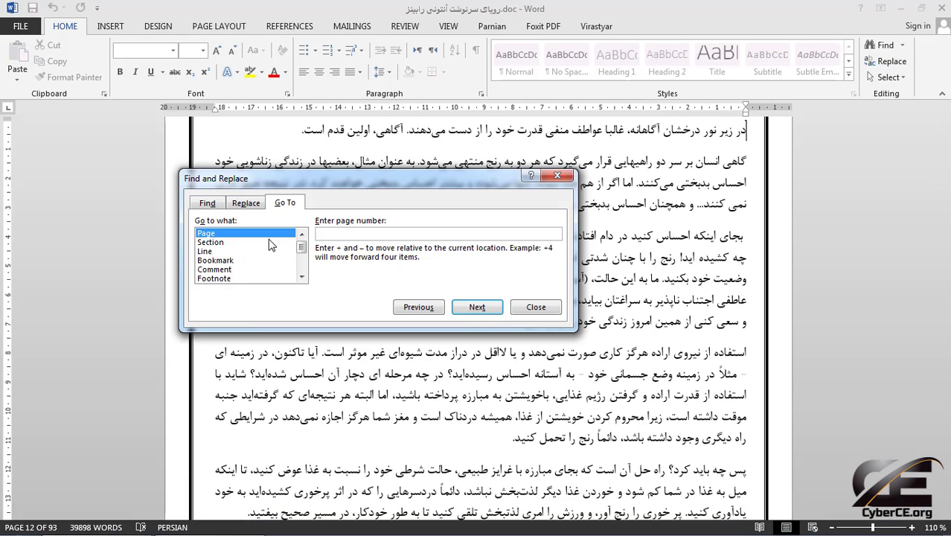
click(268, 240)
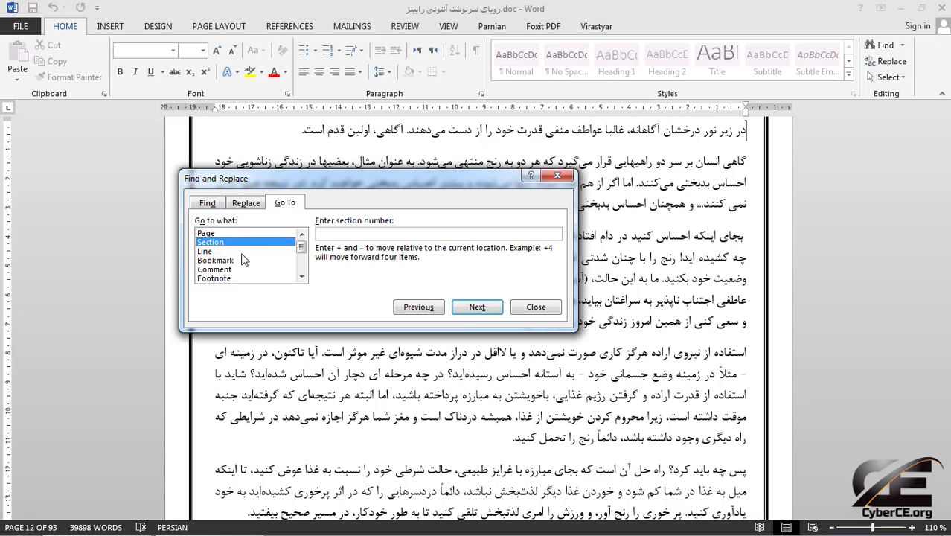
click(242, 253)
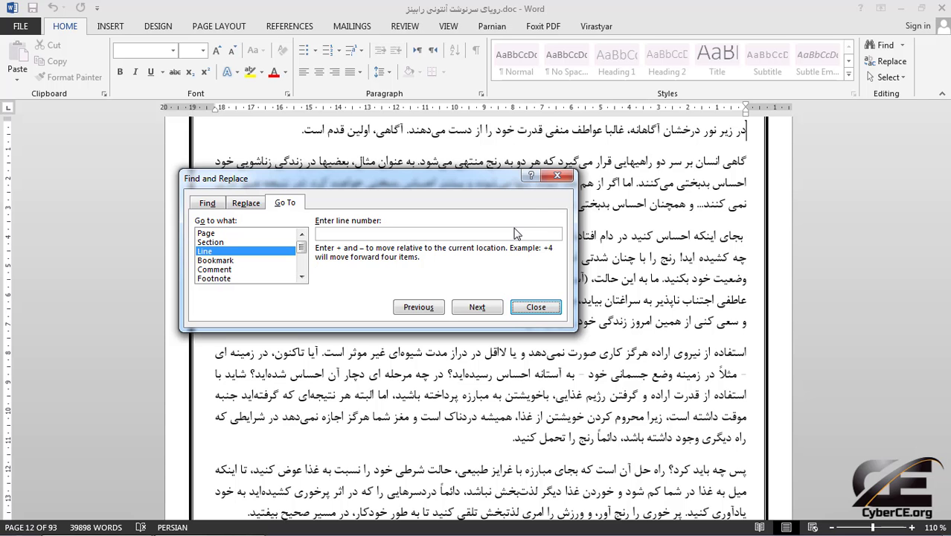
click(531, 231)
text(4)
key(Return)
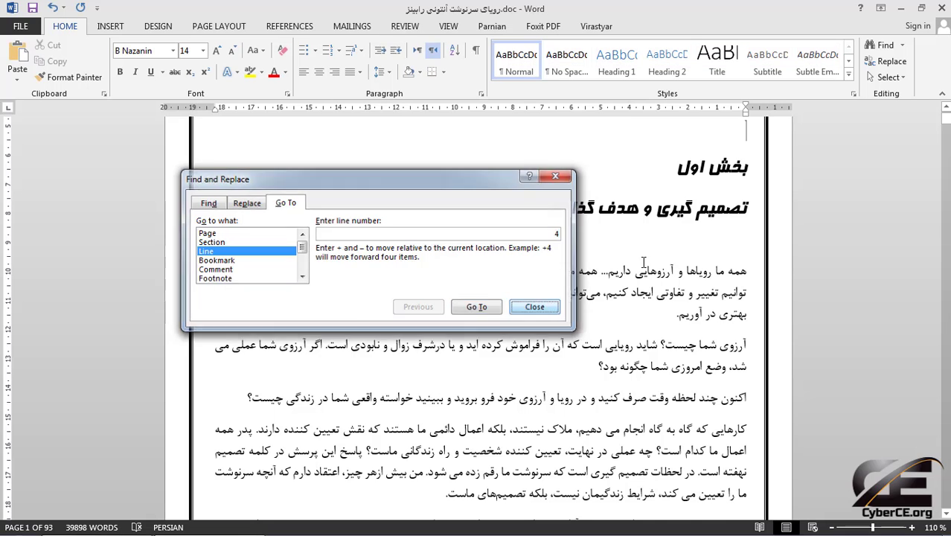
click(536, 307)
scroll(844, 301, up, 2)
scroll(844, 301, up, 3)
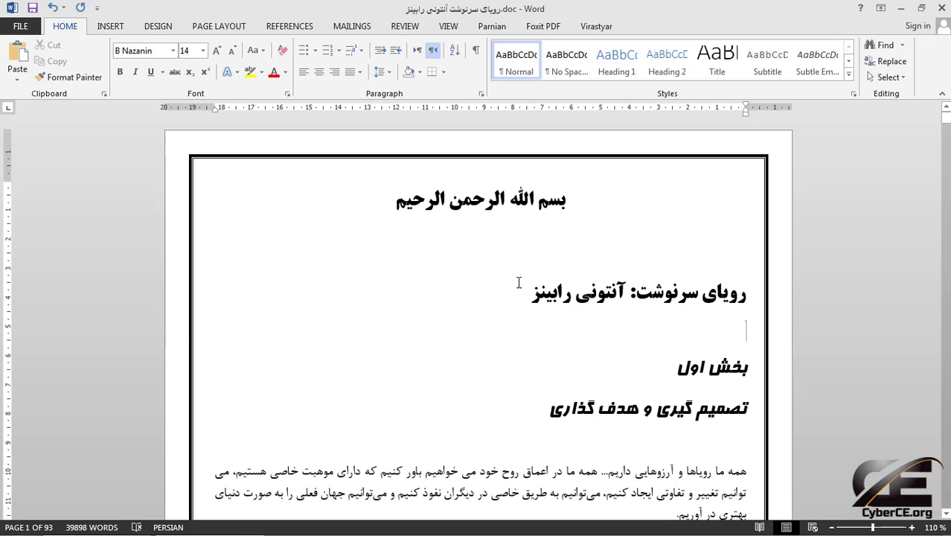
Step: Jump to line 1000 of the document using Go To, and close the dialog
click(887, 61)
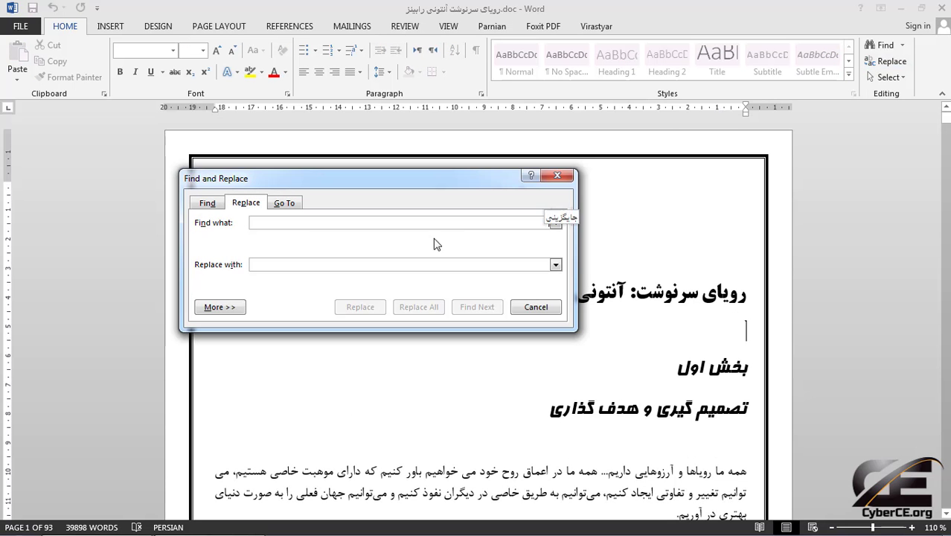
click(301, 201)
text(1000)
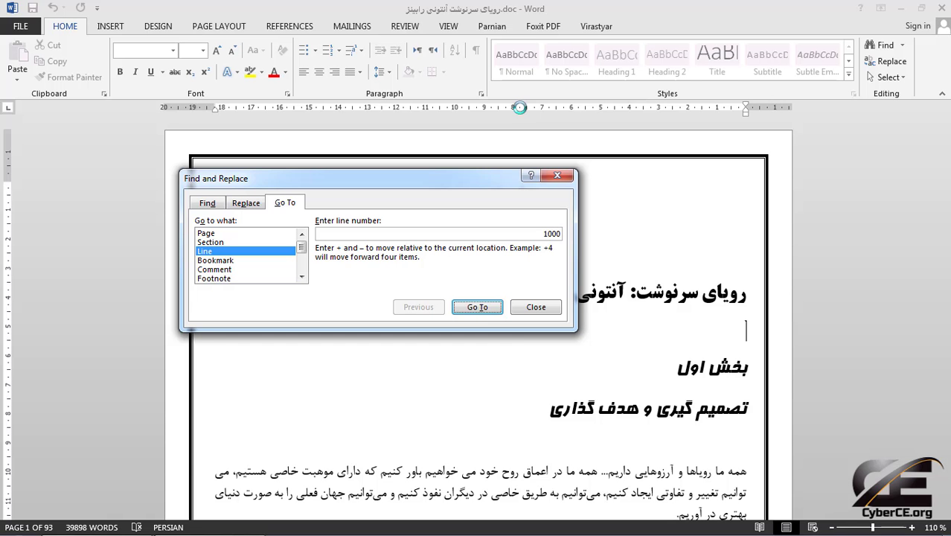
key(Return)
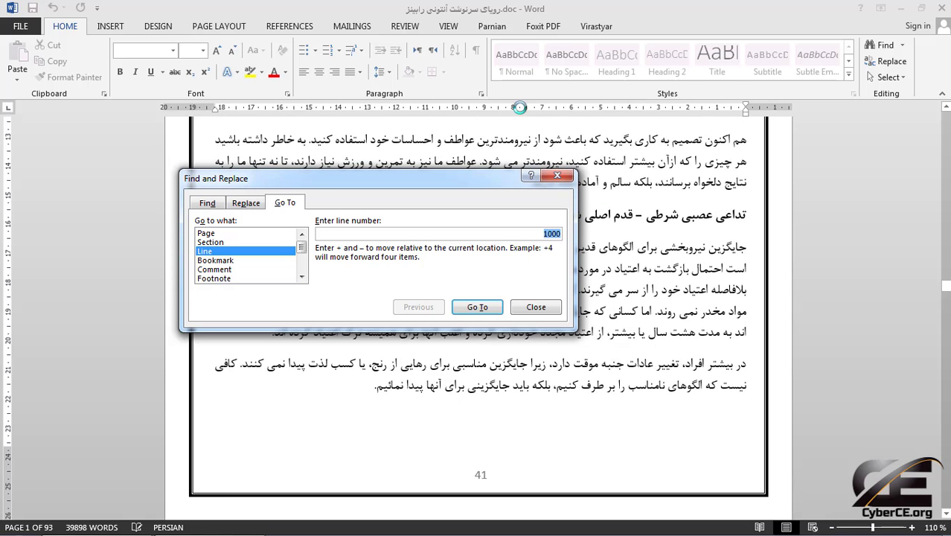
click(536, 307)
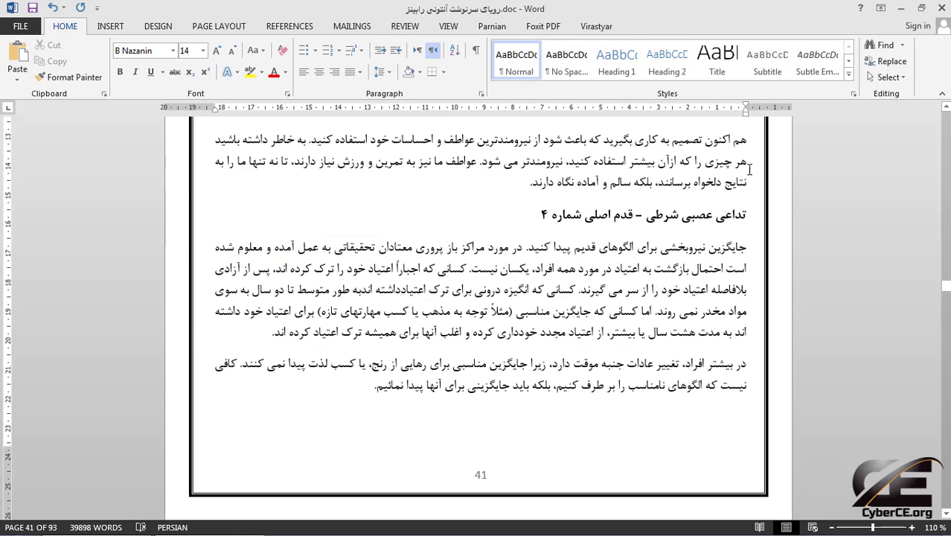
Step: Look through the Go To target types, including Bookmark, Footnote, Field and Graphic, without jumping anywhere
click(887, 61)
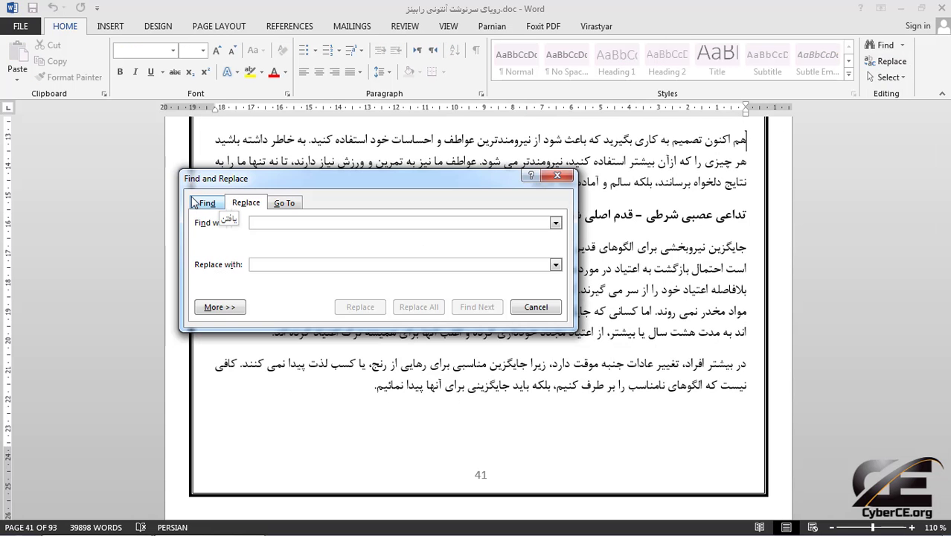
click(284, 202)
click(245, 260)
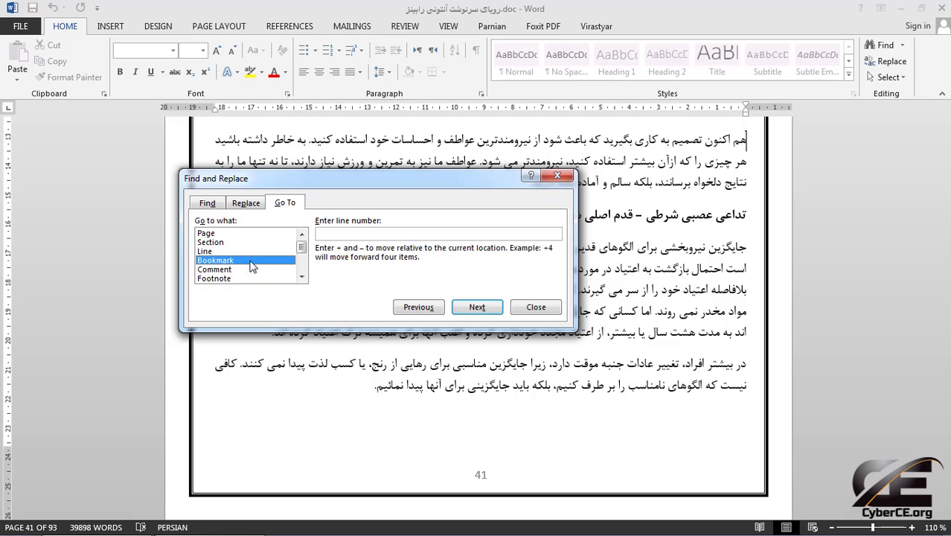
click(300, 277)
click(300, 278)
click(255, 262)
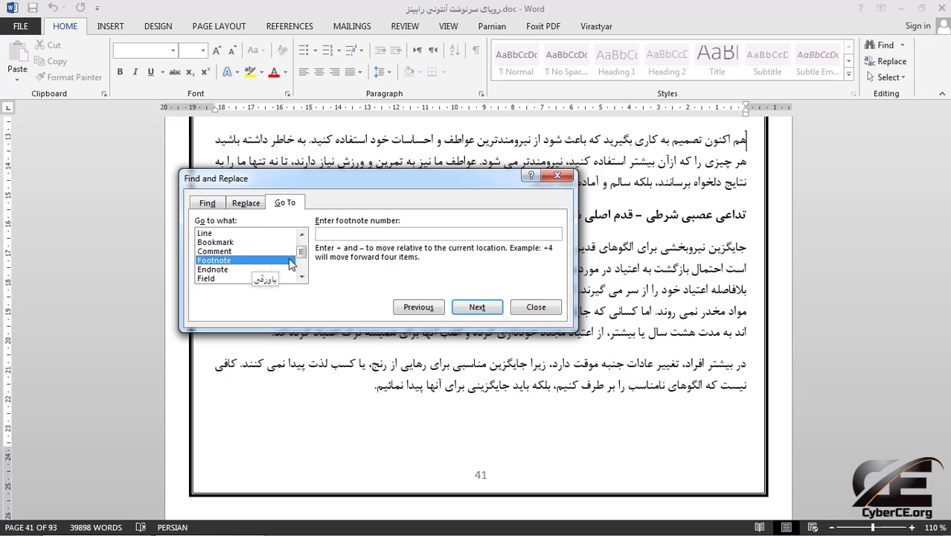
click(265, 279)
scroll(253, 277, down, 2)
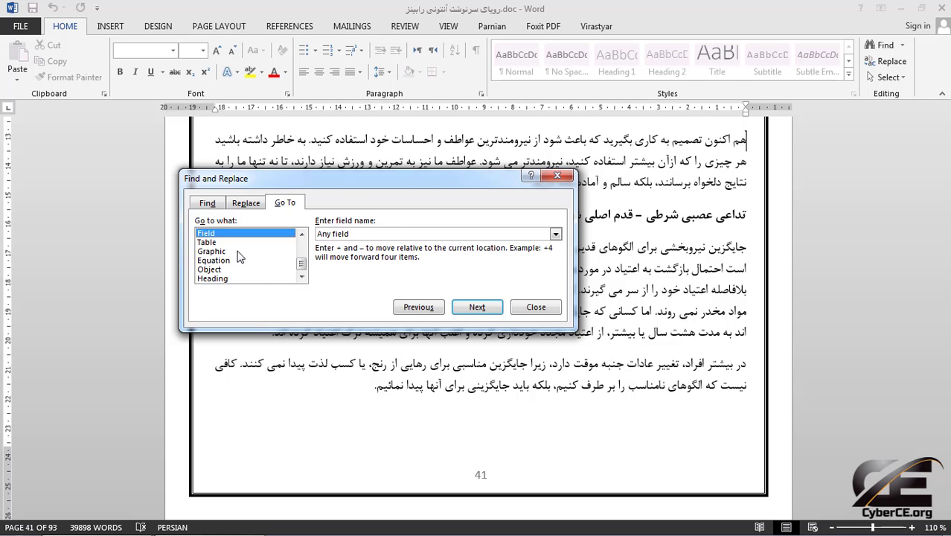
click(241, 251)
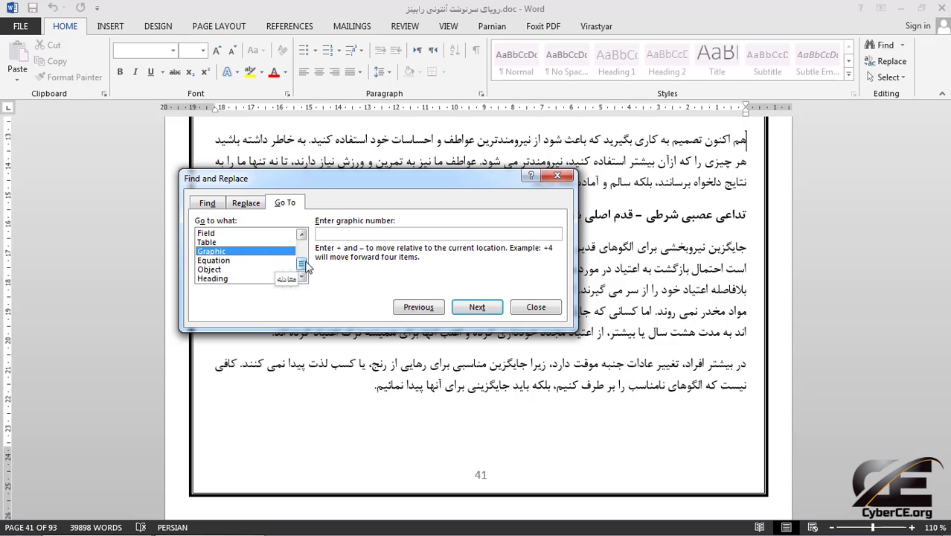
click(544, 309)
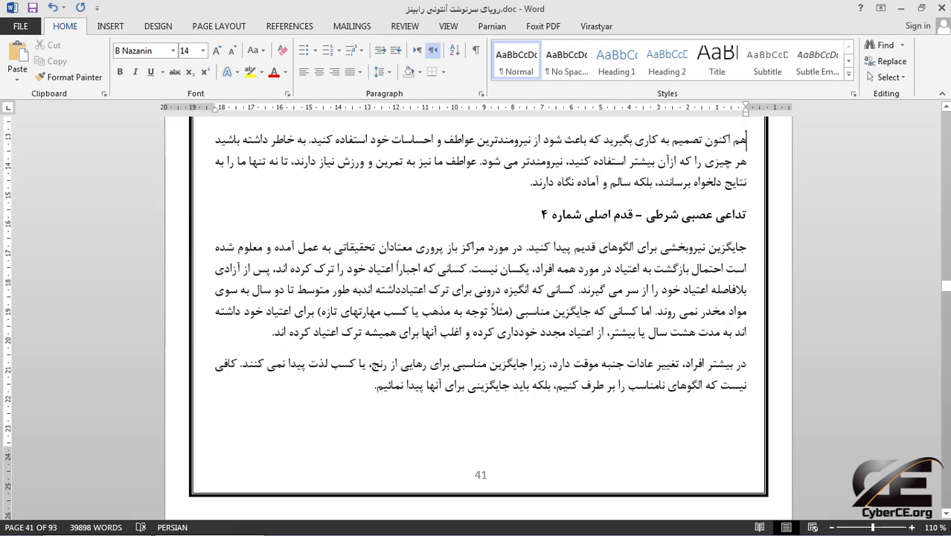
Step: Insert the sample picture Chrysanthemum.jpg within item 4 of the list just above the «روز دوم» heading
drag(945, 284, 946, 146)
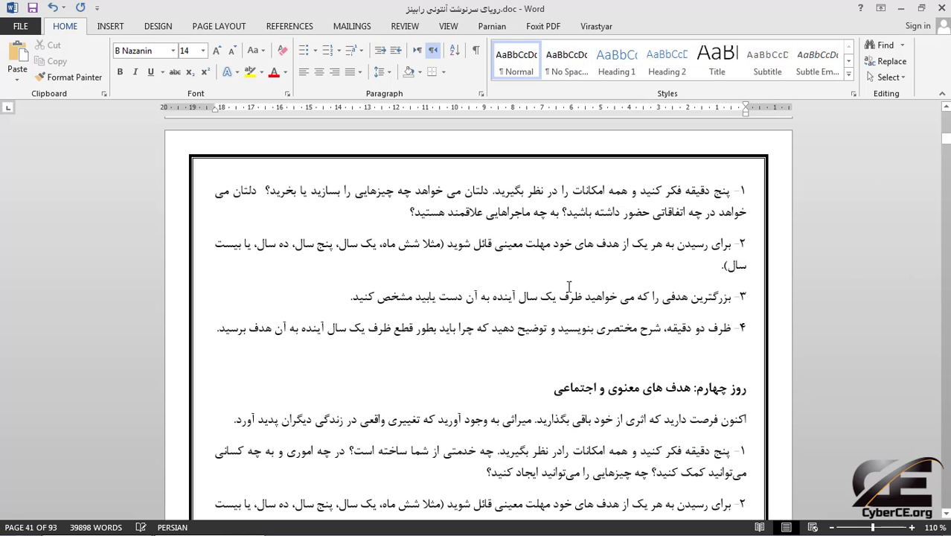
scroll(471, 159, up, 3)
scroll(471, 159, up, 5)
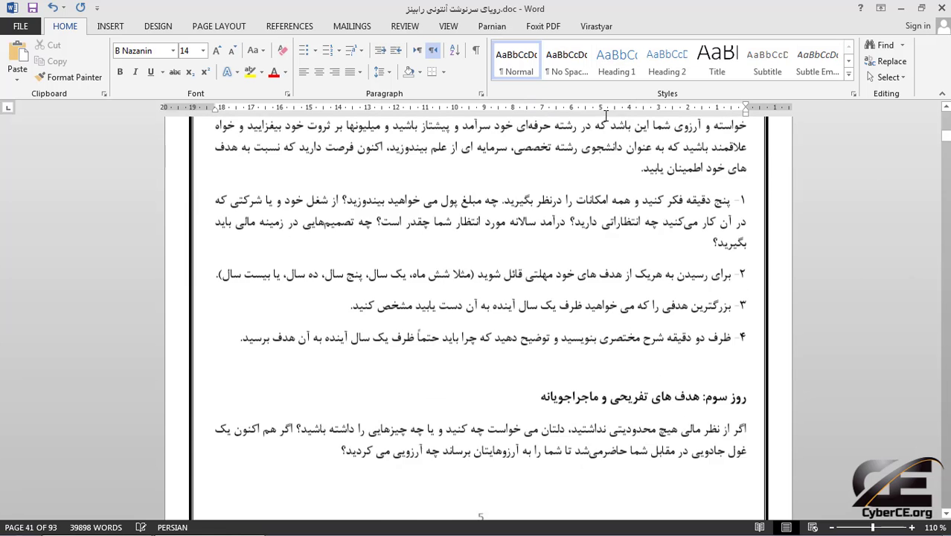
click(110, 26)
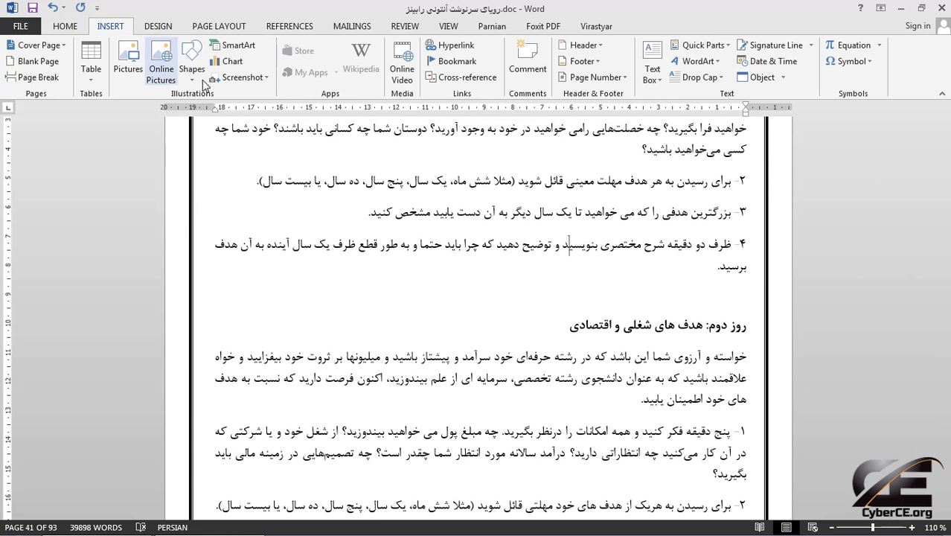
click(131, 62)
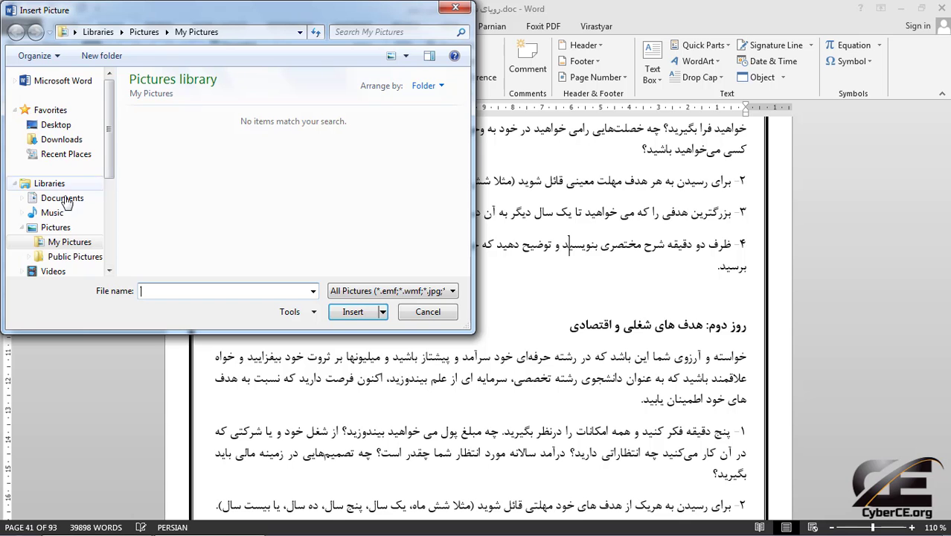
click(67, 256)
double_click(185, 141)
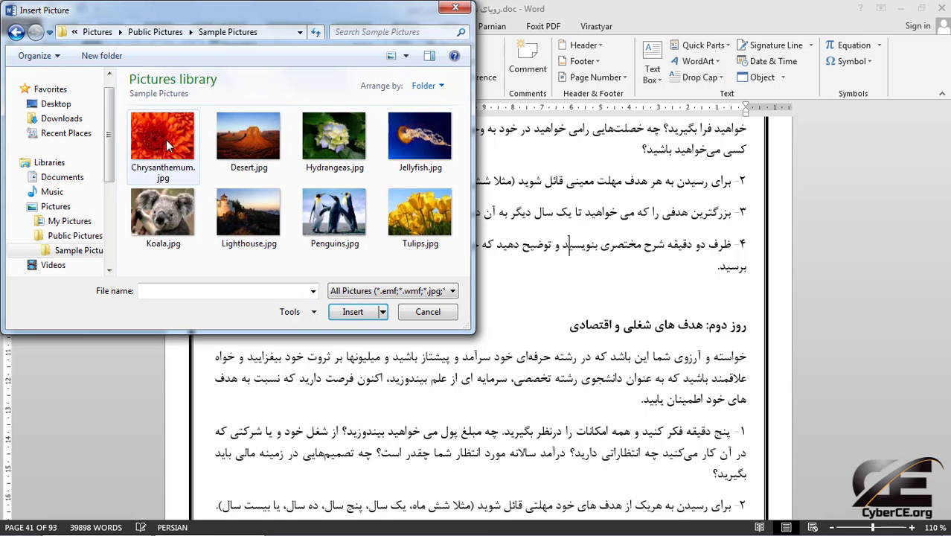
double_click(163, 147)
Step: Insert the sample picture Desert.jpg on the blank line just above the «روز سوم» heading
scroll(551, 262, down, 15)
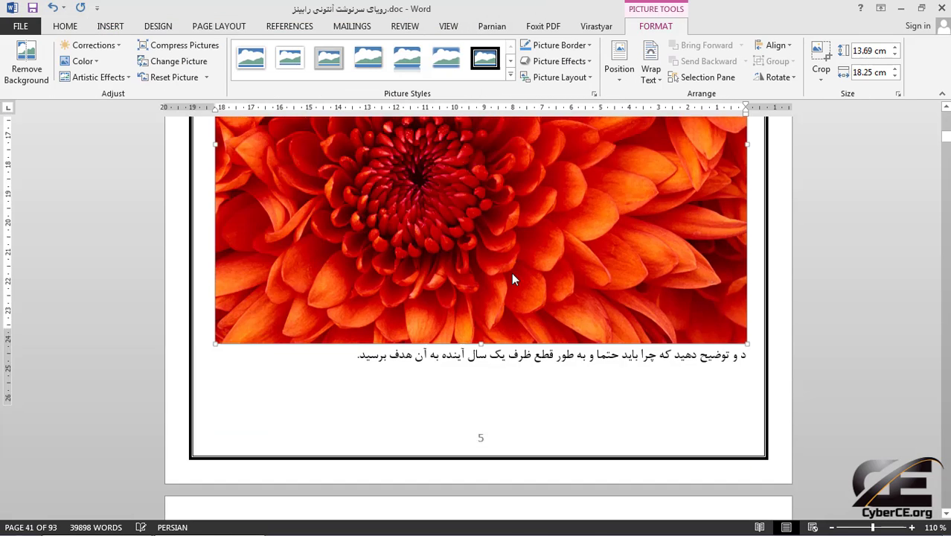
click(563, 209)
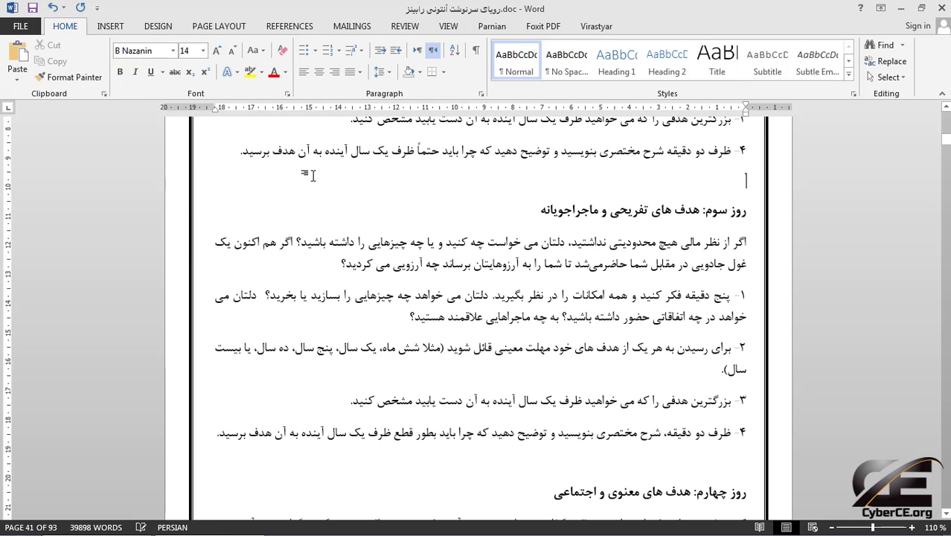
click(110, 26)
click(123, 74)
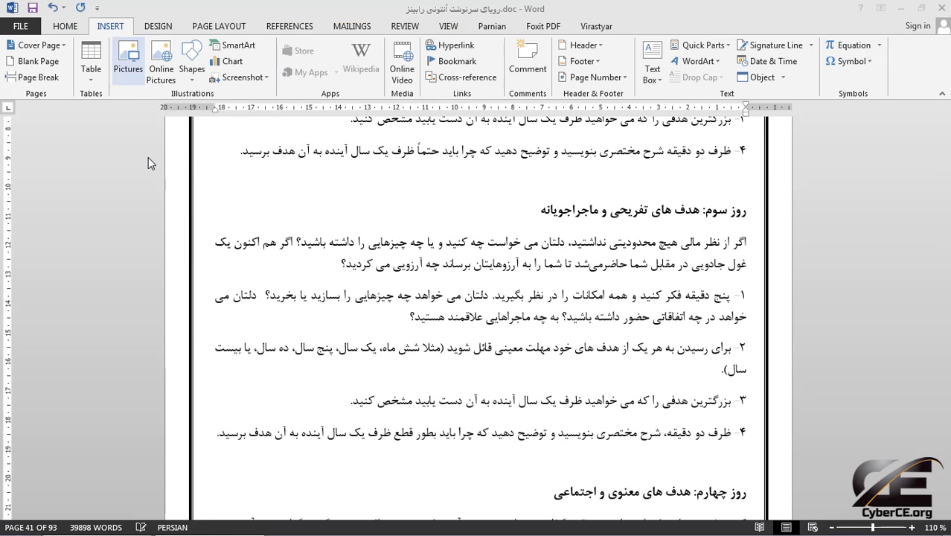
double_click(240, 159)
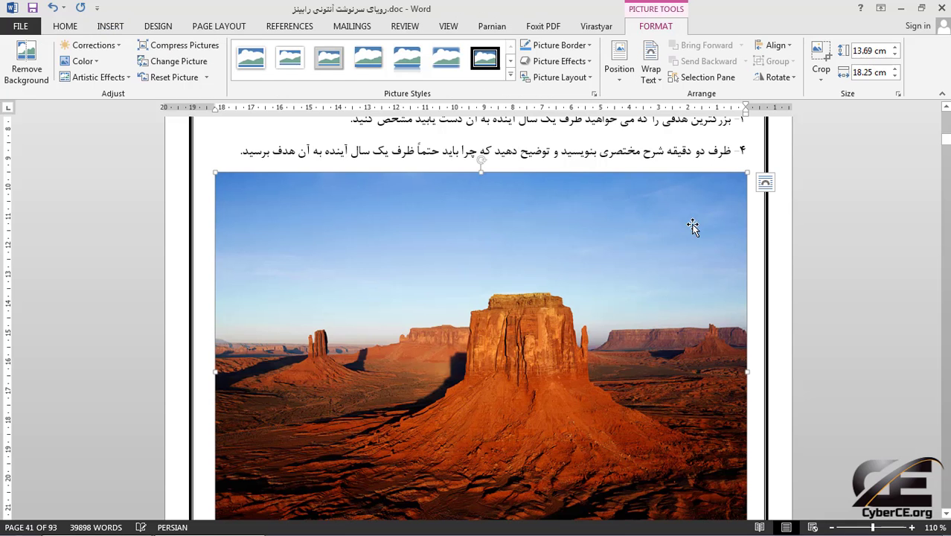
Step: Jump to graphic number 1 in the document using Go To, and close the dialog
click(66, 27)
click(896, 63)
click(278, 38)
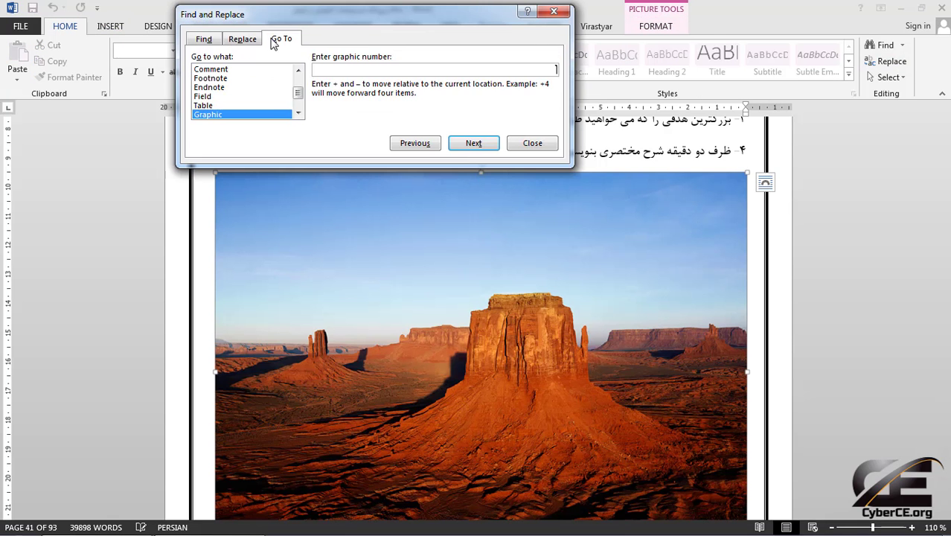
text(1)
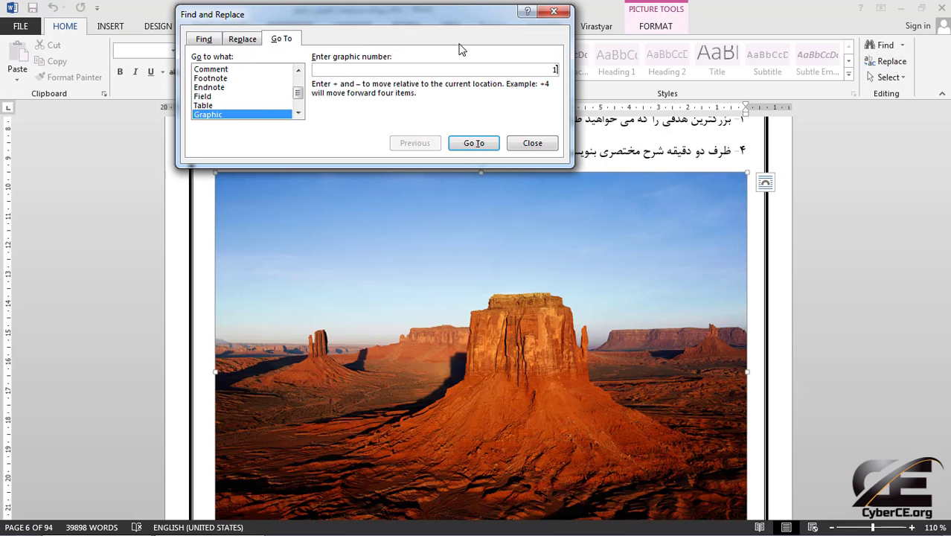
key(Return)
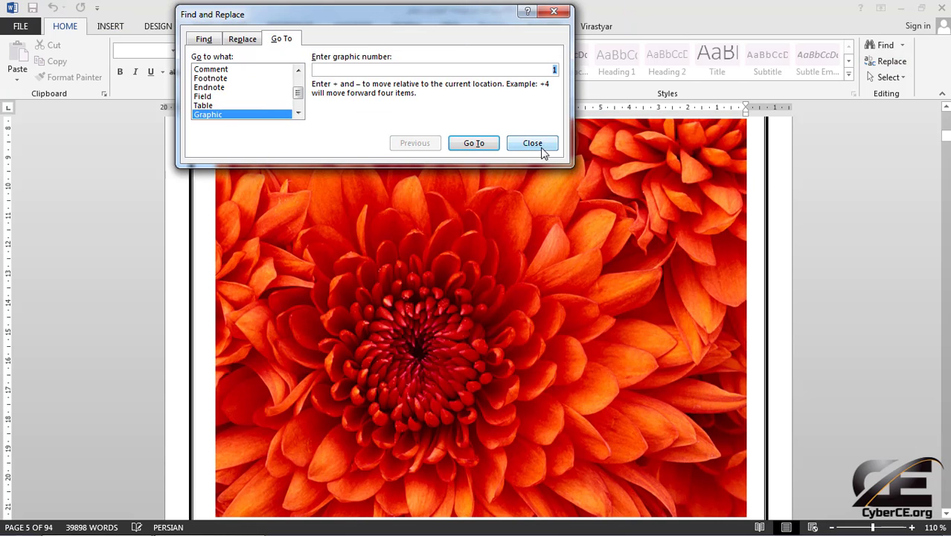
click(537, 147)
Step: Jump to graphic number 2 in the document using Go To
scroll(582, 204, down, 3)
scroll(582, 202, down, 3)
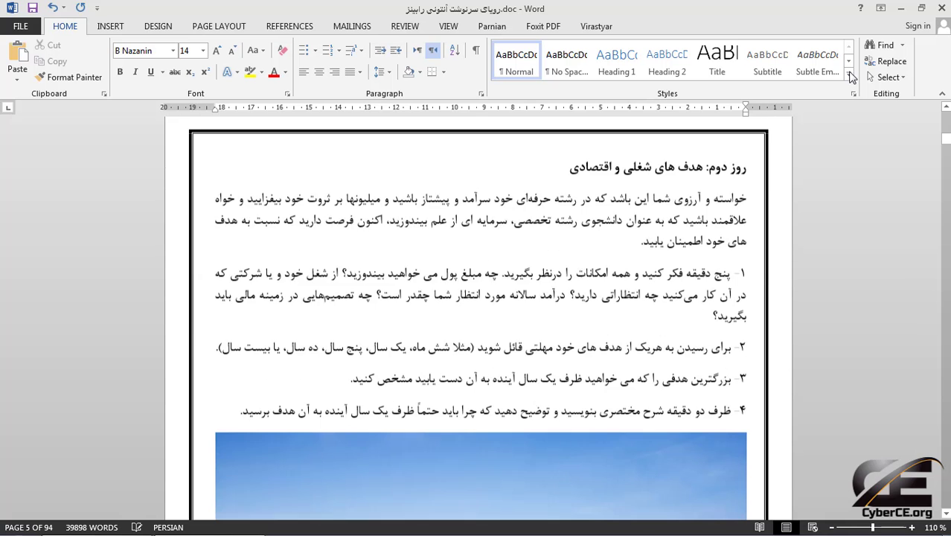
click(886, 61)
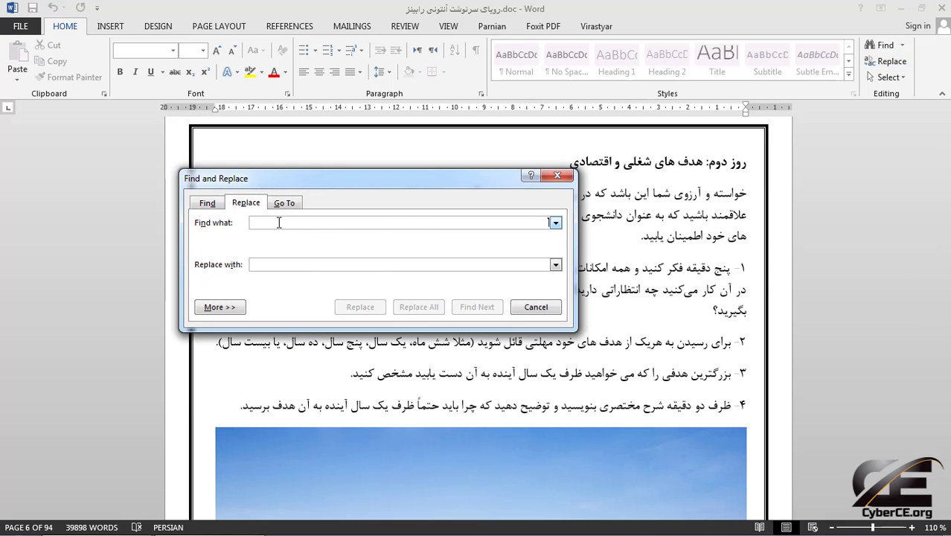
click(286, 206)
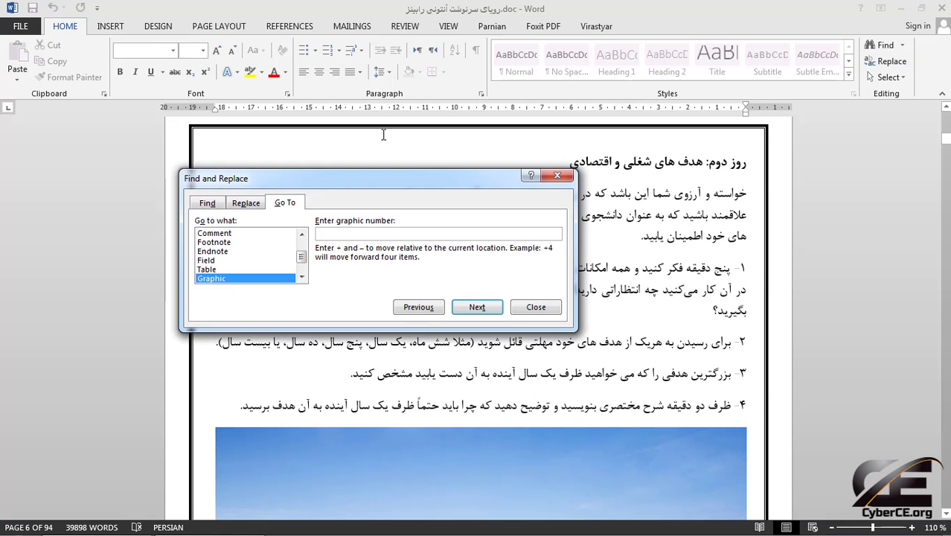
key(Return)
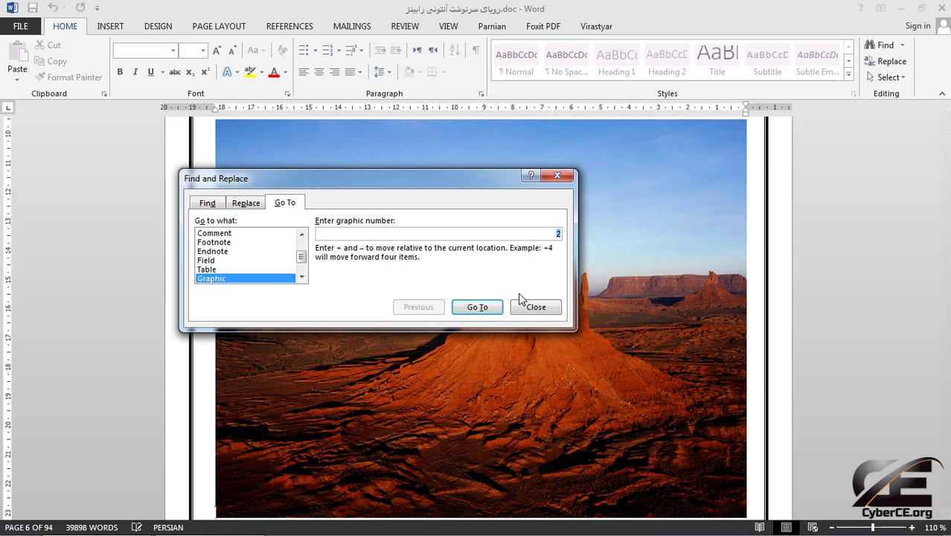
Step: Look through the remaining Go To target types after Graphic and close the dialog
click(302, 277)
click(302, 277)
click(302, 277)
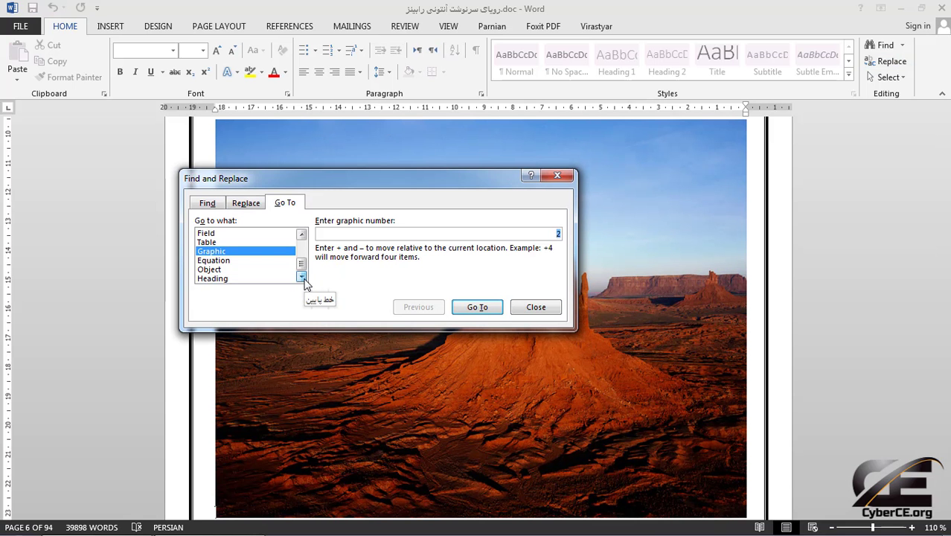
click(535, 308)
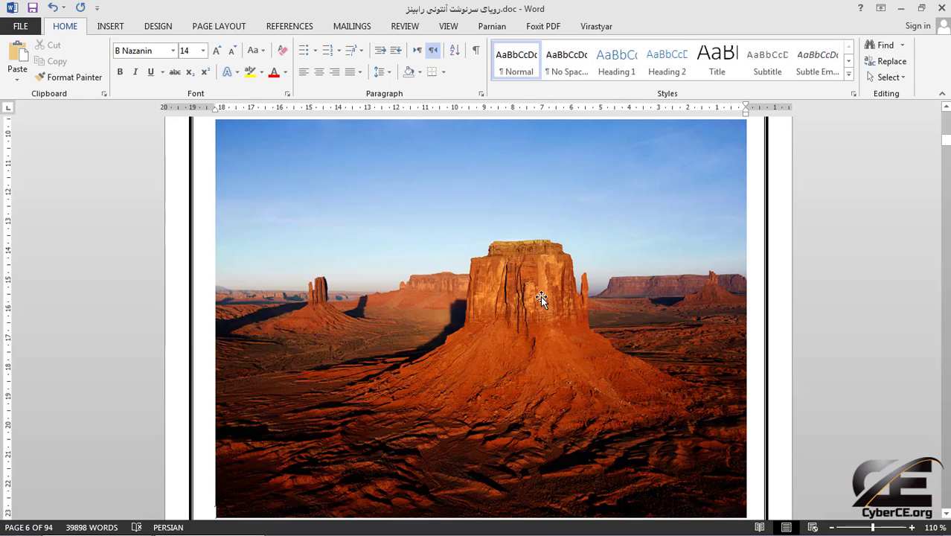
Step: Delete the desert picture above the «روز سوم» heading and the chrysanthemum picture within item 4 above the «روز دوم» heading
key(Delete)
scroll(580, 319, up, 10)
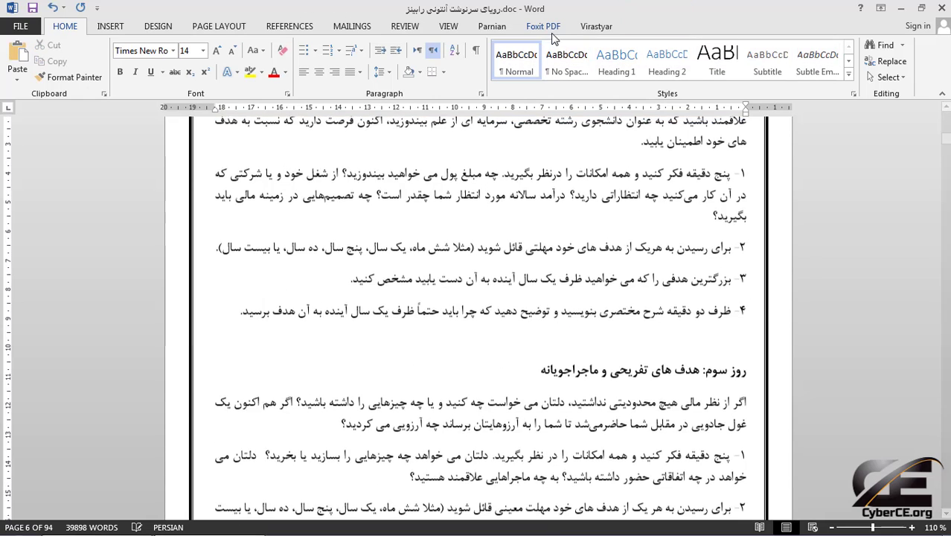
scroll(580, 319, up, 3)
click(577, 319)
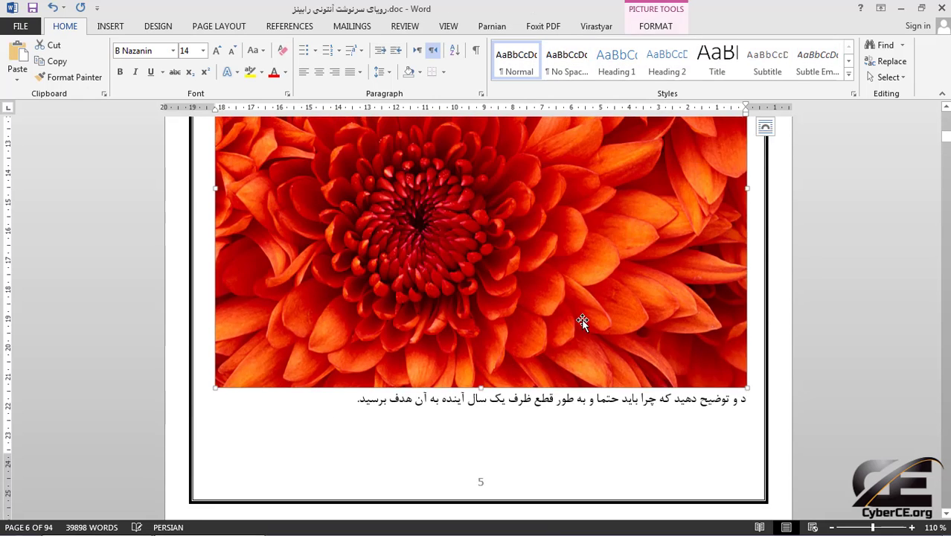
key(Delete)
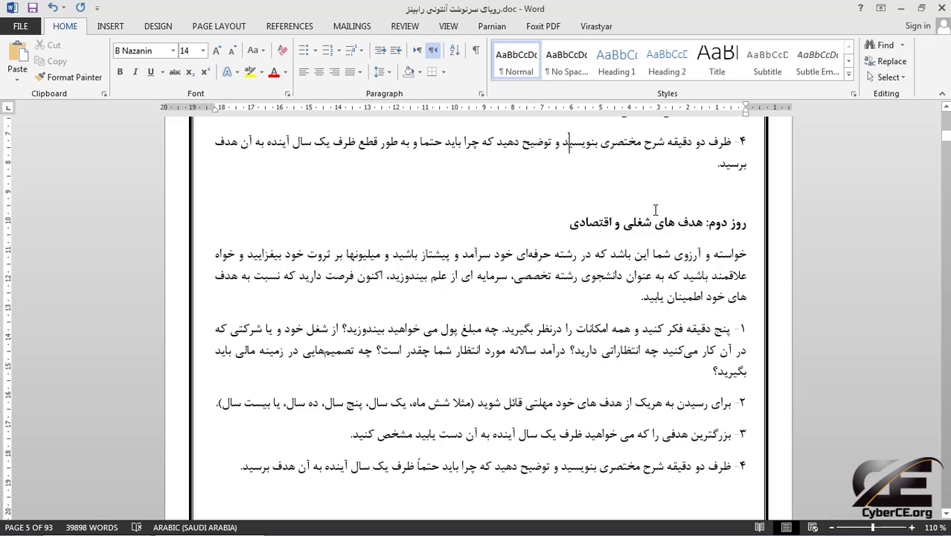
Step: Create a new blank document, switch to it, and set its paragraph direction to right-to-left
click(110, 27)
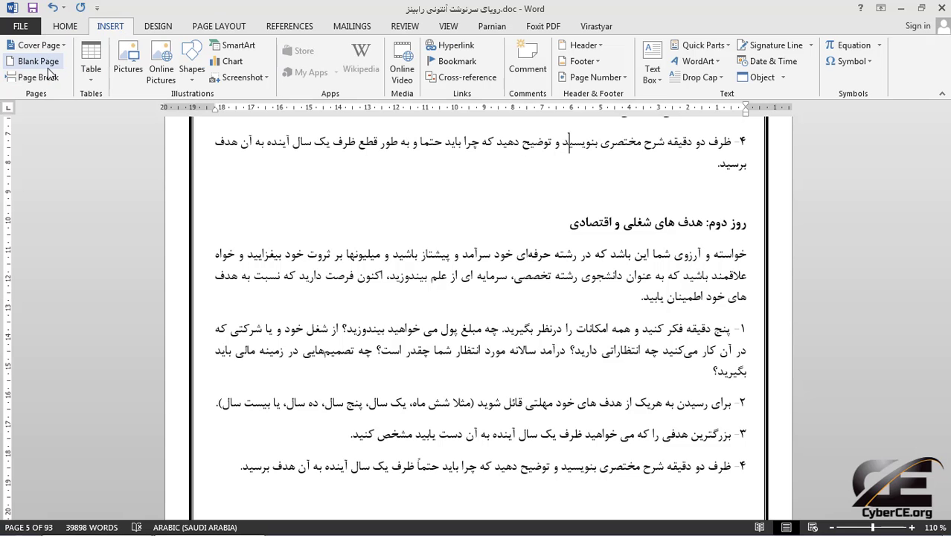
click(22, 29)
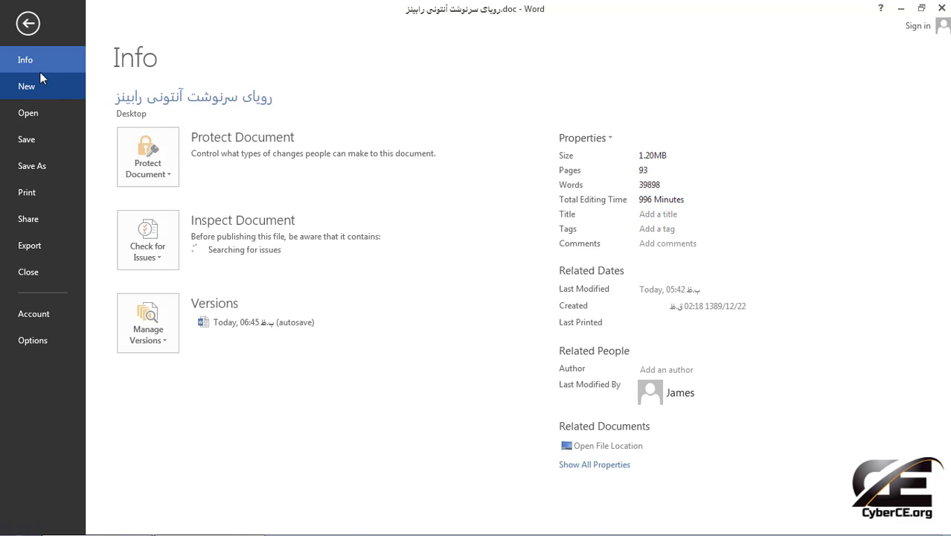
click(42, 91)
click(192, 191)
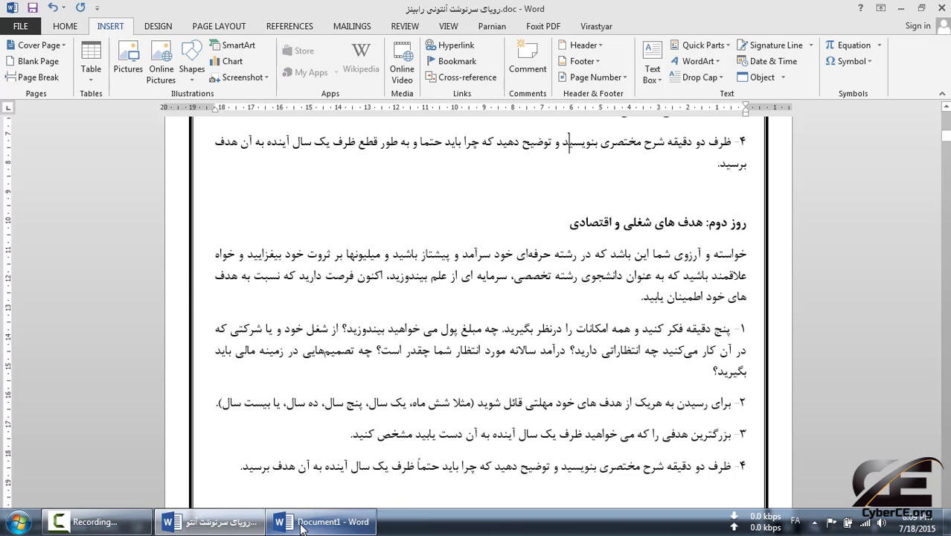
click(302, 525)
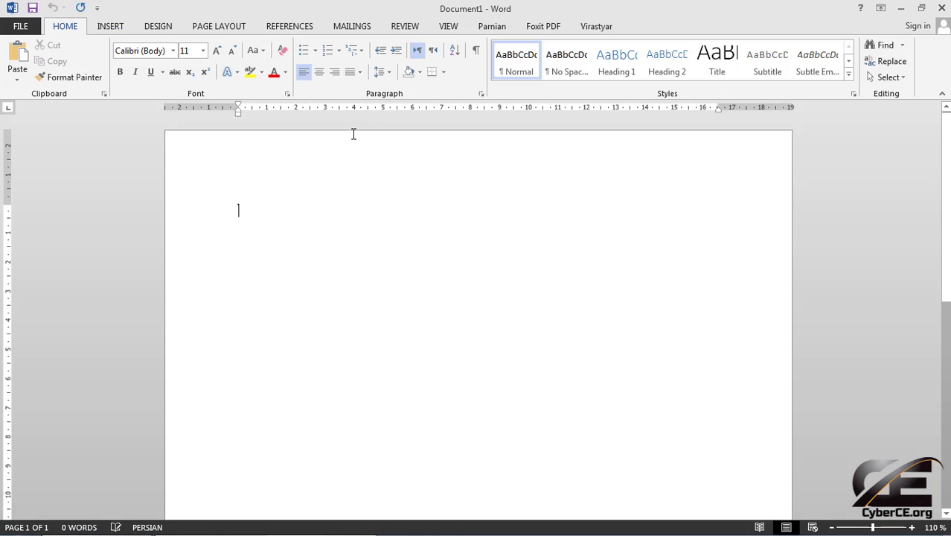
key(ctrl+Shift_R)
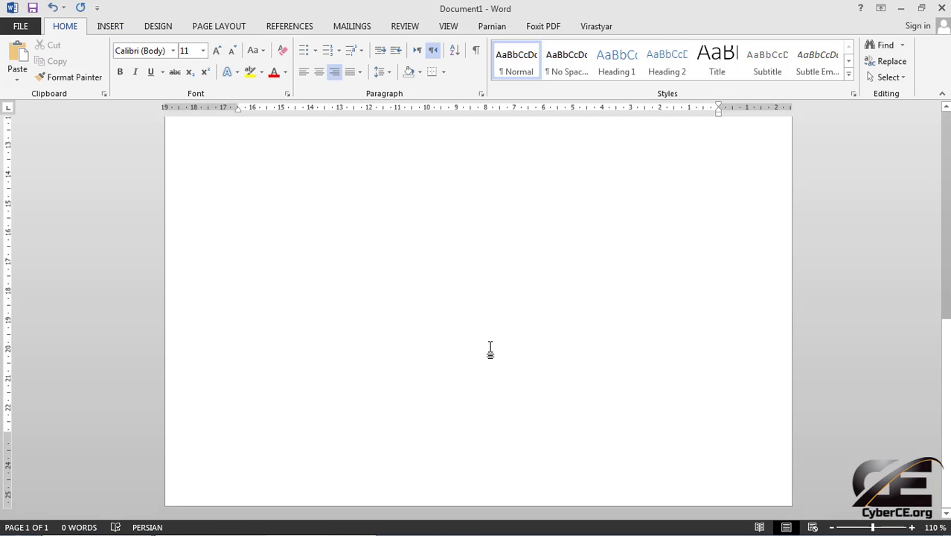
Step: Add empty paragraphs in the blank document until the text cursor moves onto a second page
key(Return)
key(Return)
key(Return)
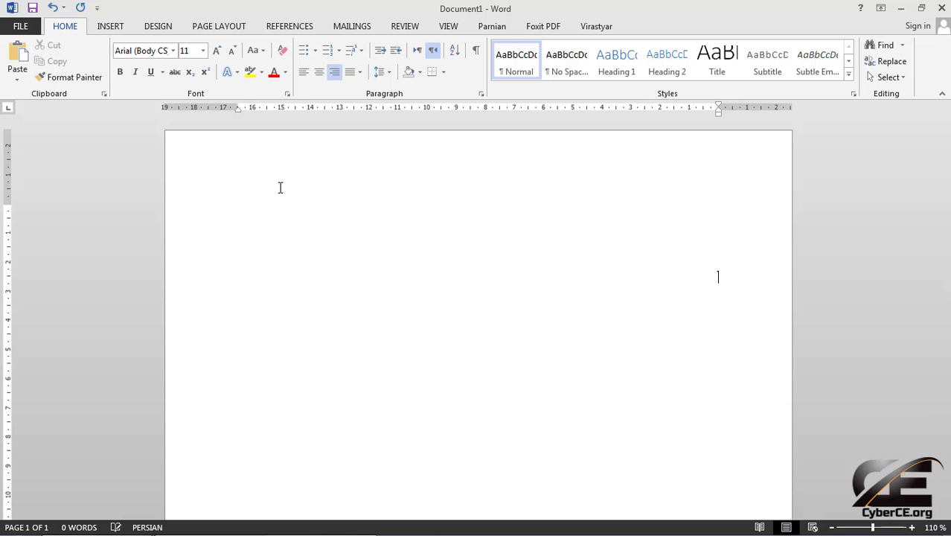
key(Return)
key(Return)
key(Return)
key(Return)
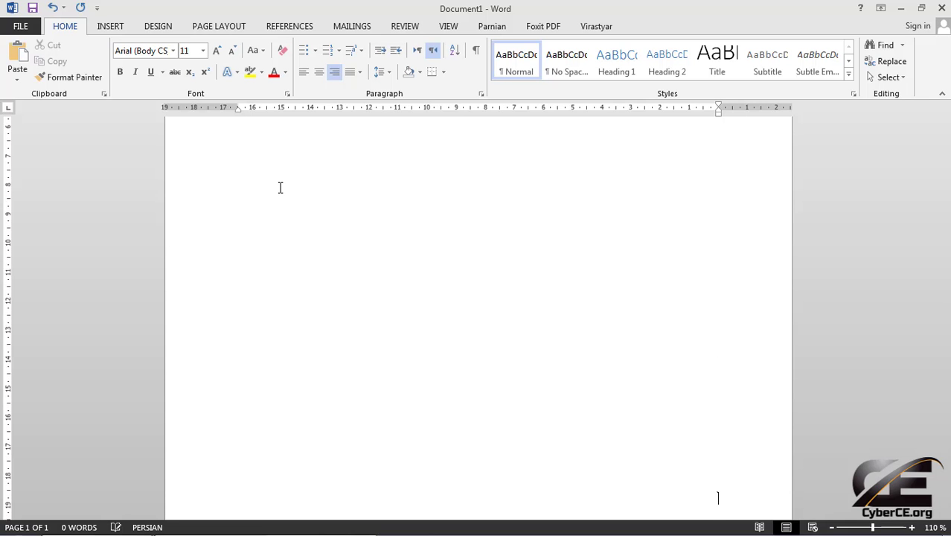
key(Return)
key(Return)
key(Return)
key(Return)
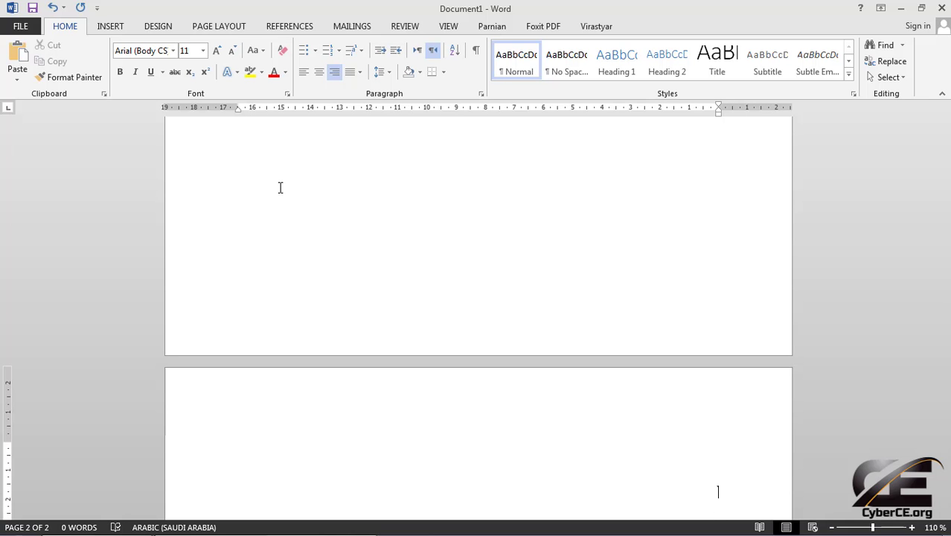
scroll(280, 188, down, 8)
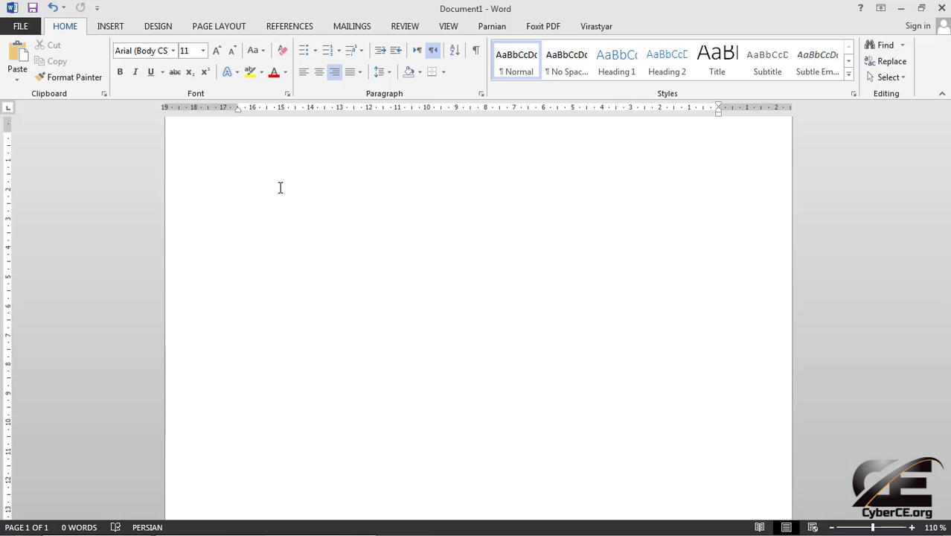
Step: Zoom the blank document out to 40% and insert five consecutive page breaks
scroll(475, 284, down, 7)
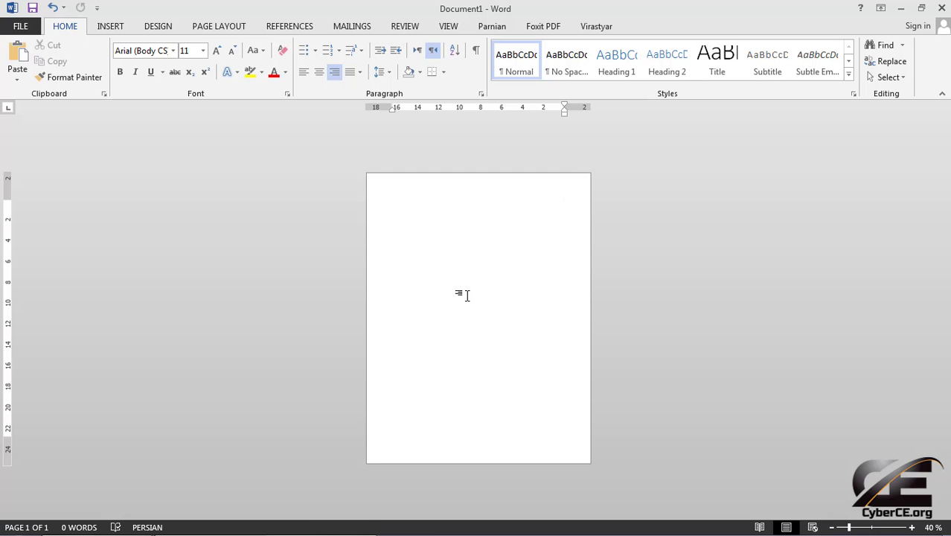
key(ctrl+Return)
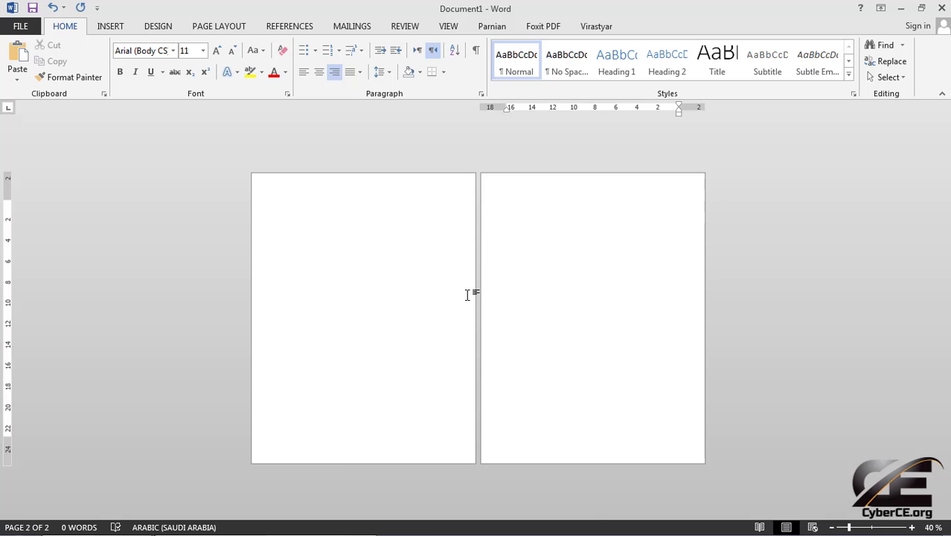
key(ctrl+Return)
key(ctrl+Return)
key(ctrl+Return)
key(ctrl+Return)
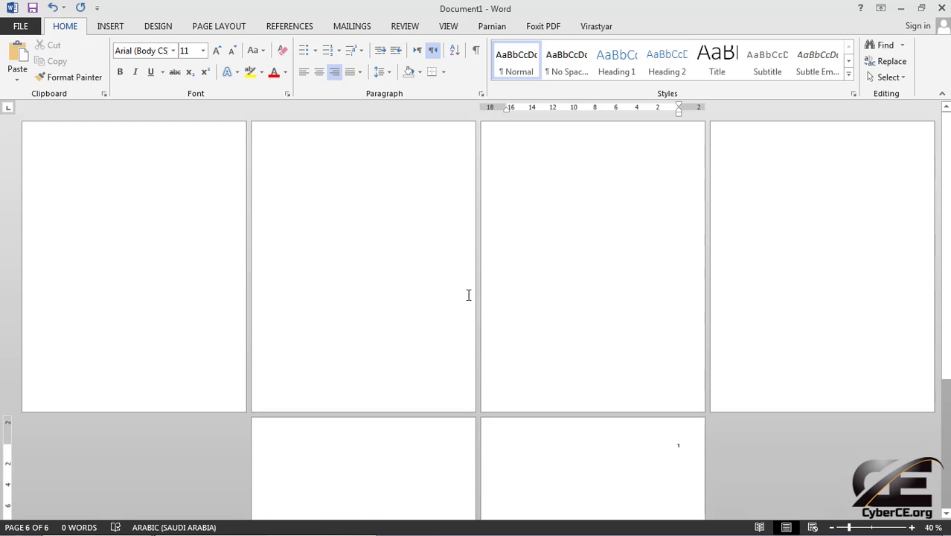
Step: Zoom to 100%, place the text cursor at the start of the first page, and dismiss the VPN notification
ctrl+scroll(468, 294, up, 6)
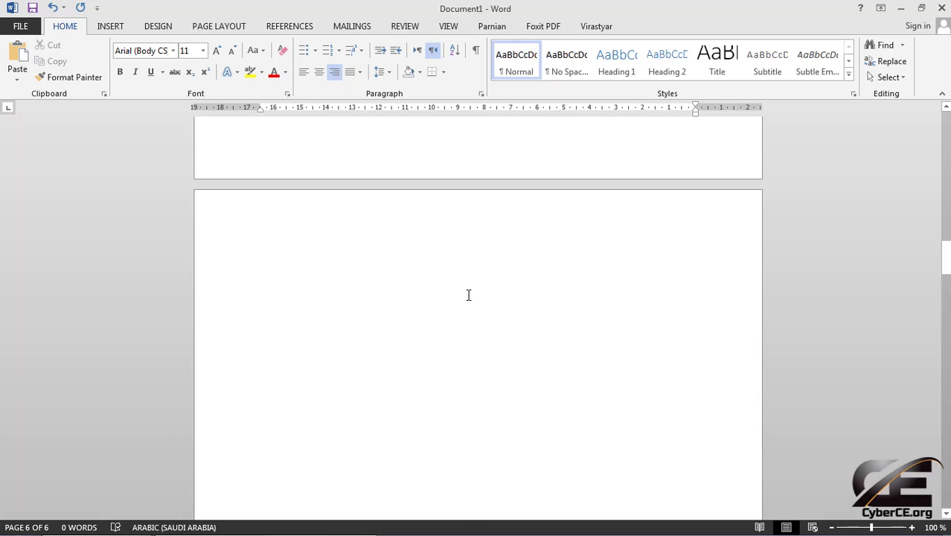
scroll(468, 295, up, 15)
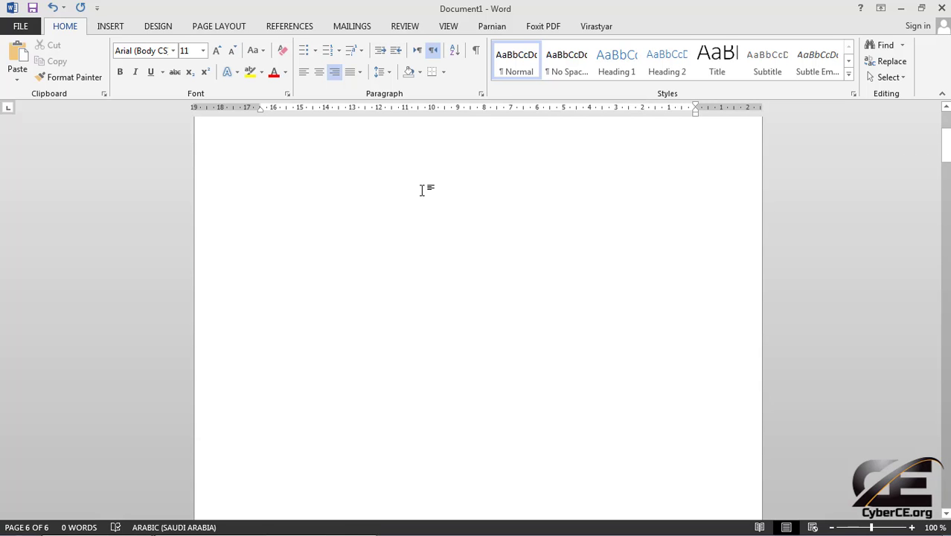
scroll(421, 190, up, 1)
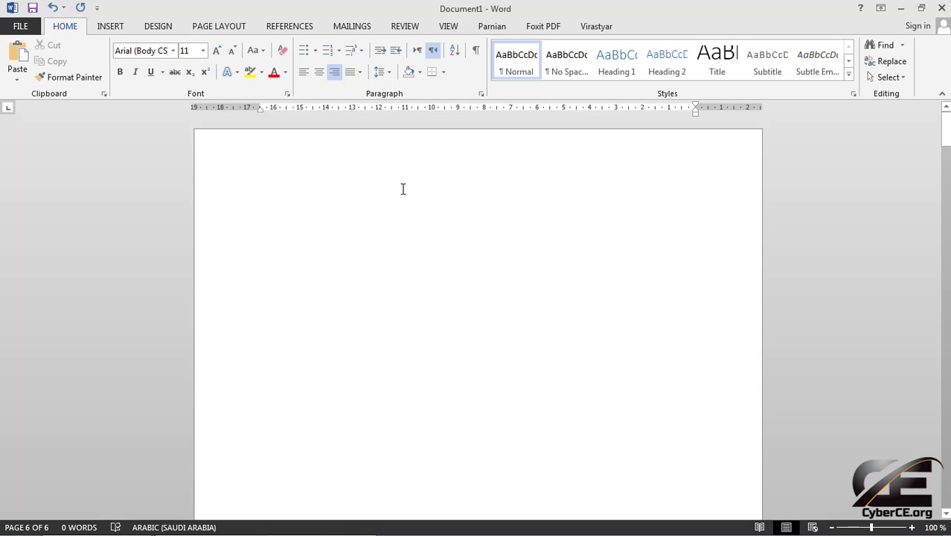
click(421, 217)
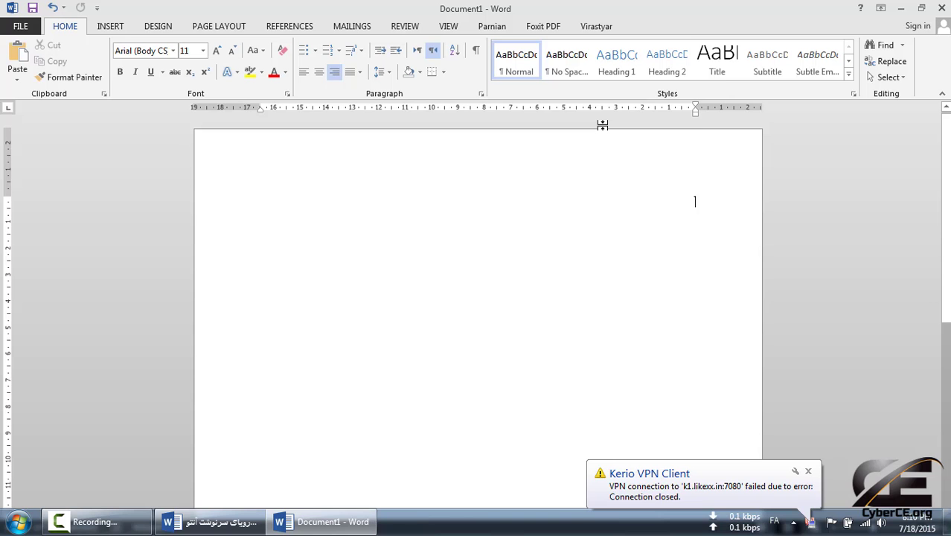
click(808, 474)
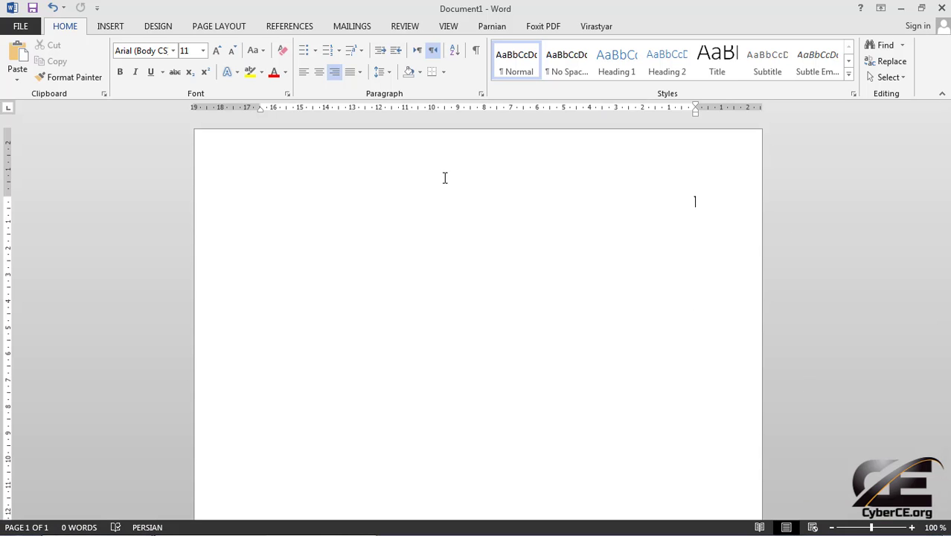
Step: Insert two blank pages in the new document with the Blank Page command
click(112, 28)
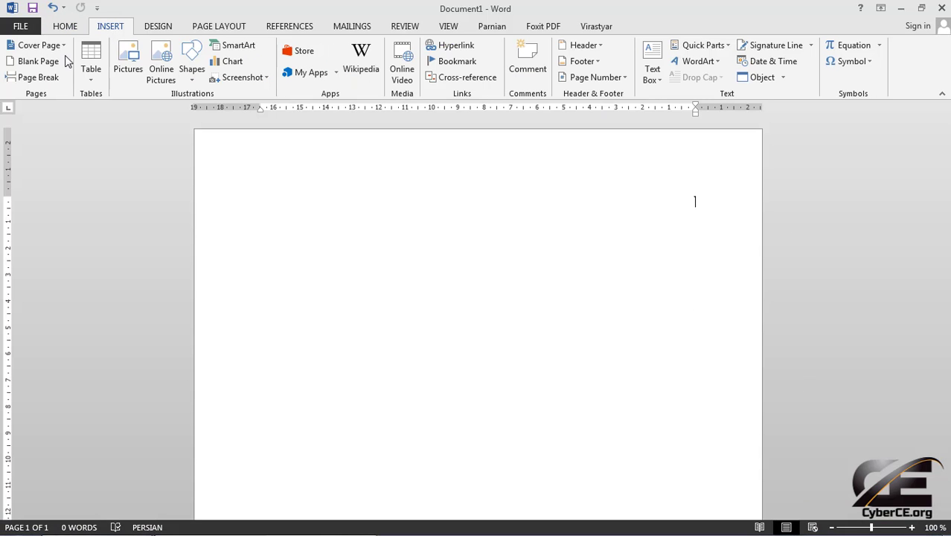
click(44, 67)
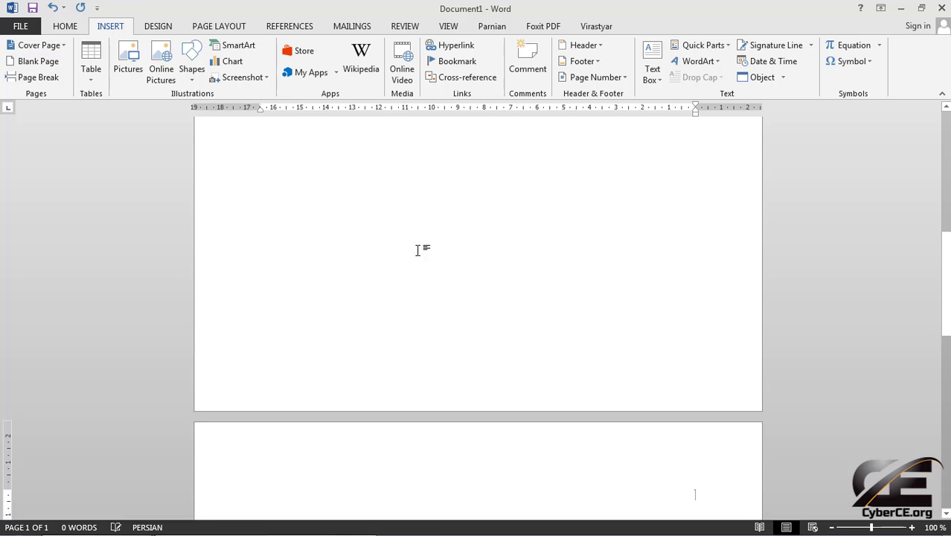
click(34, 65)
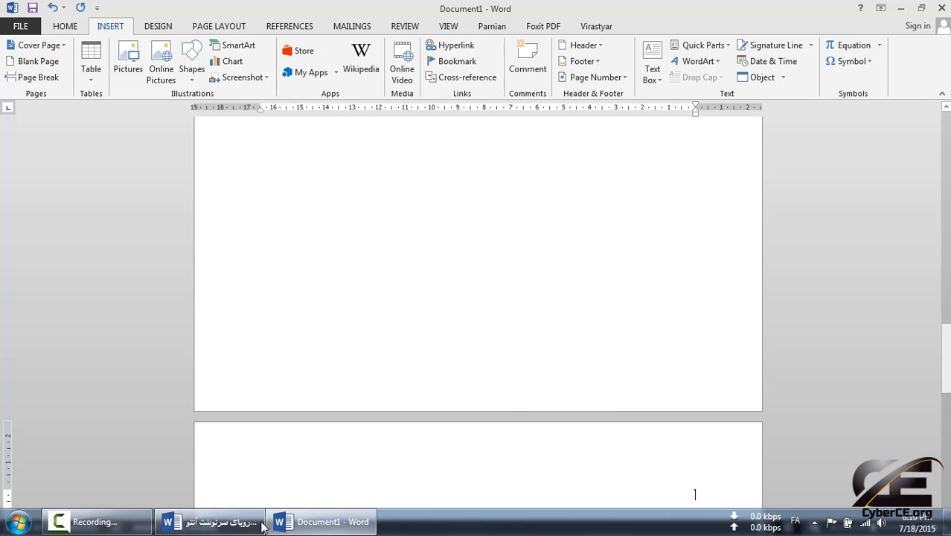
Step: Switch to the Persian document and insert a blank page before the «روز دوم» heading
click(212, 522)
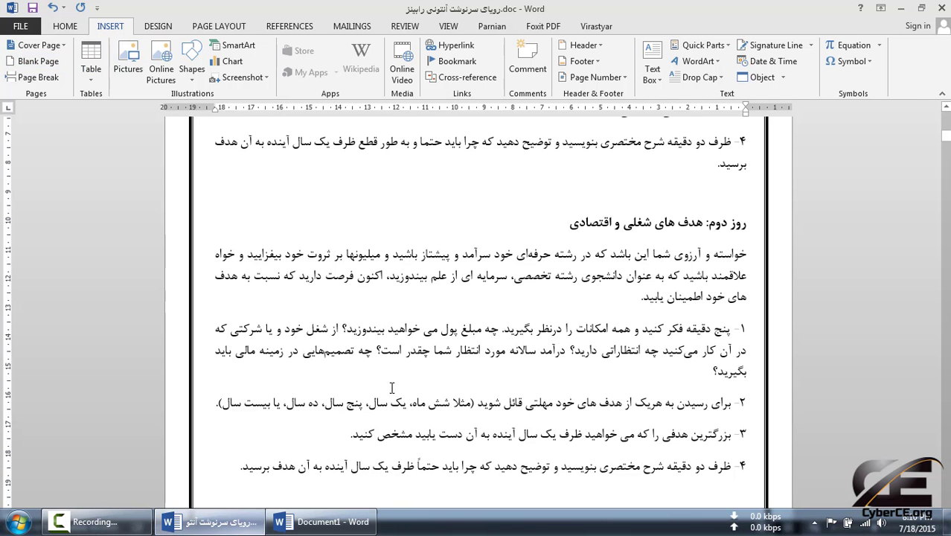
click(56, 64)
scroll(359, 387, down, 10)
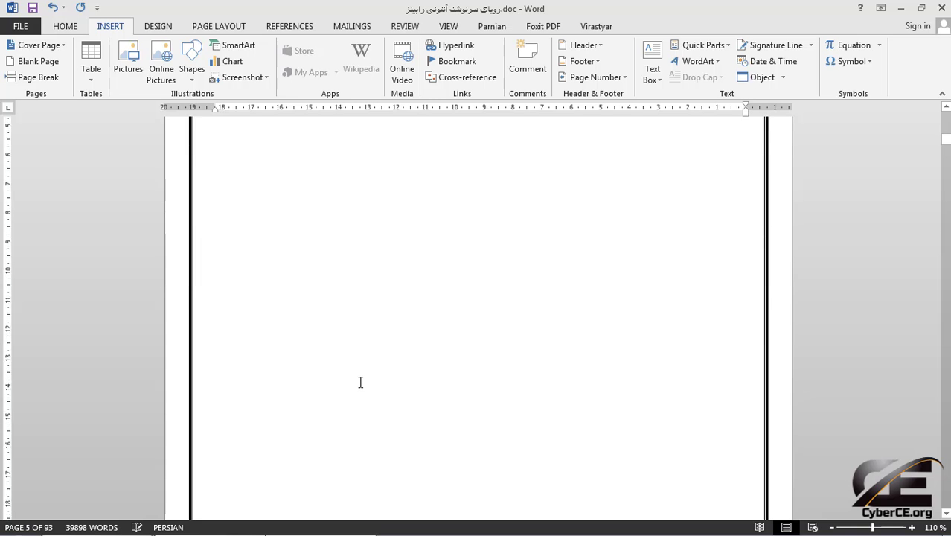
Step: Examine the inserted blank page together with the end of the preceding page and the start of the following one
scroll(360, 366, down, 5)
scroll(510, 378, up, 8)
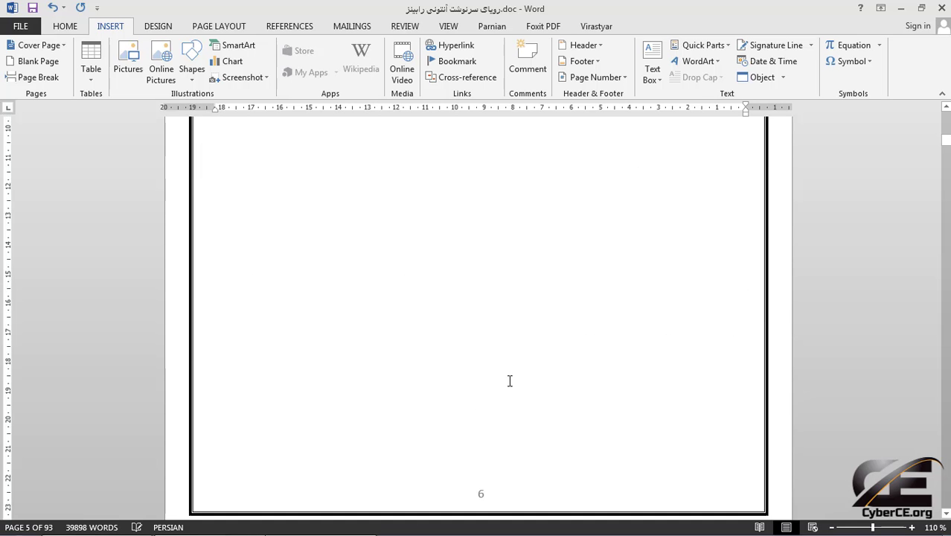
scroll(536, 336, down, 5)
scroll(543, 320, up, 4)
scroll(543, 319, down, 6)
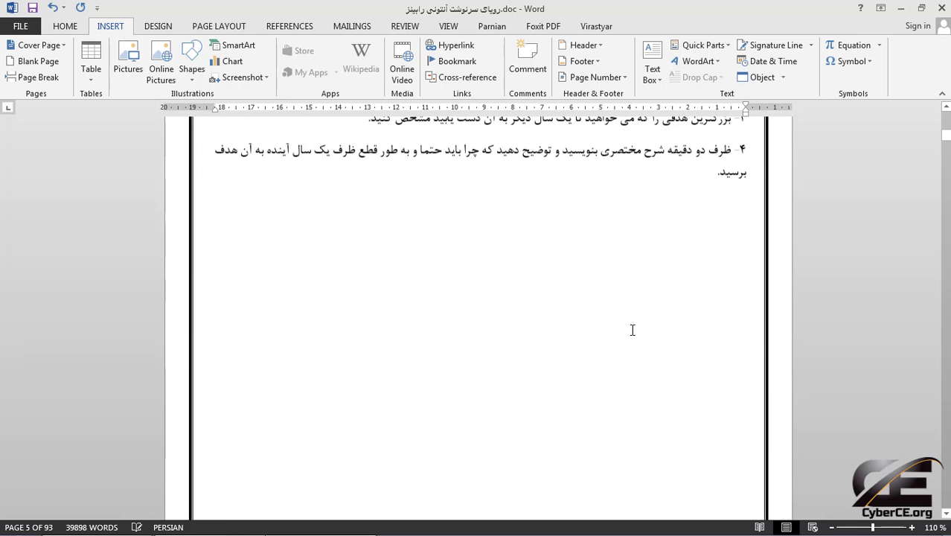
scroll(632, 329, up, 6)
scroll(533, 263, down, 6)
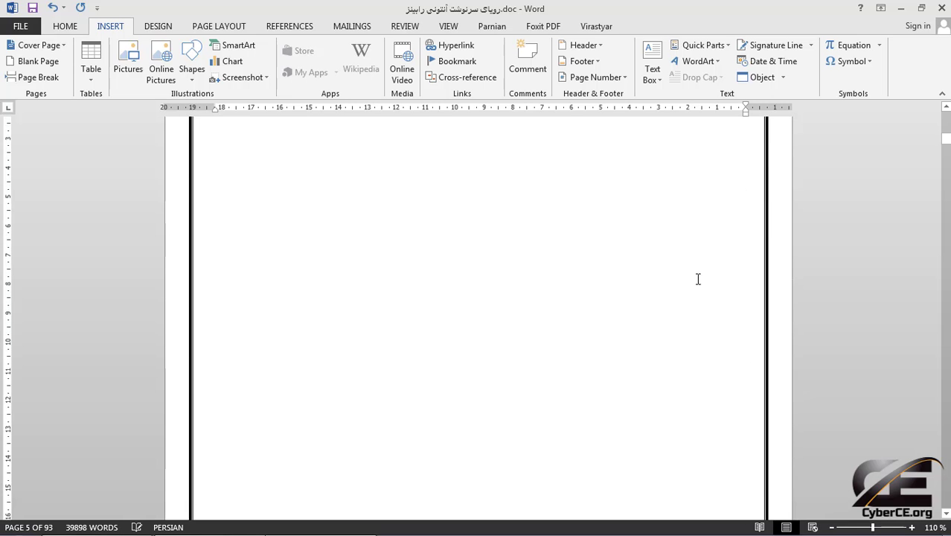
scroll(688, 271, down, 10)
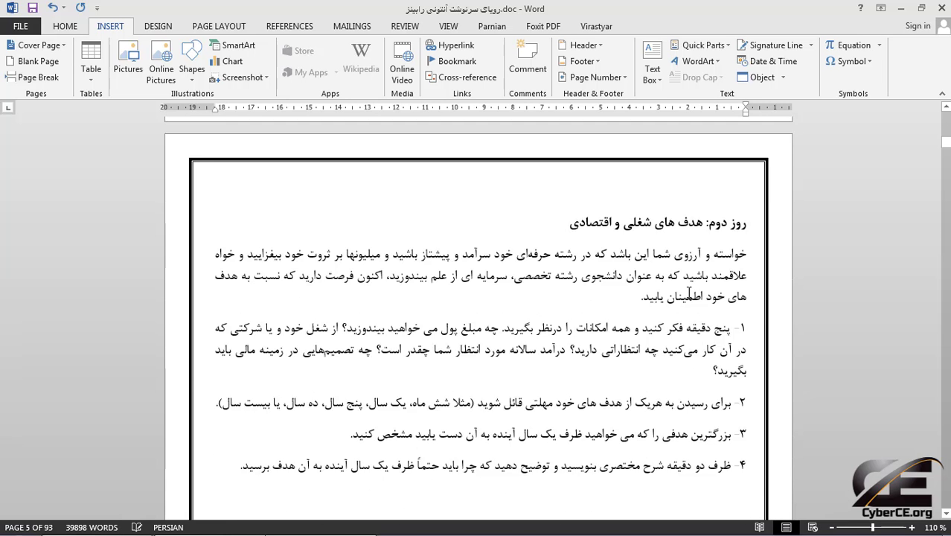
Step: Insert a page break before the «روز سوم» heading and check the surrounding pages at 80% zoom
click(26, 82)
scroll(455, 355, up, 5)
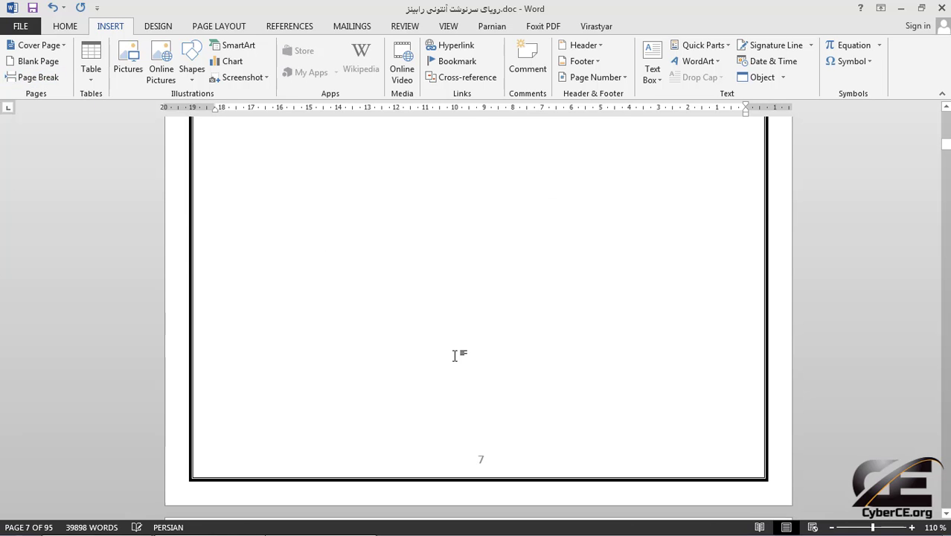
scroll(454, 356, up, 5)
scroll(492, 339, down, 5)
ctrl+scroll(514, 324, down, 6)
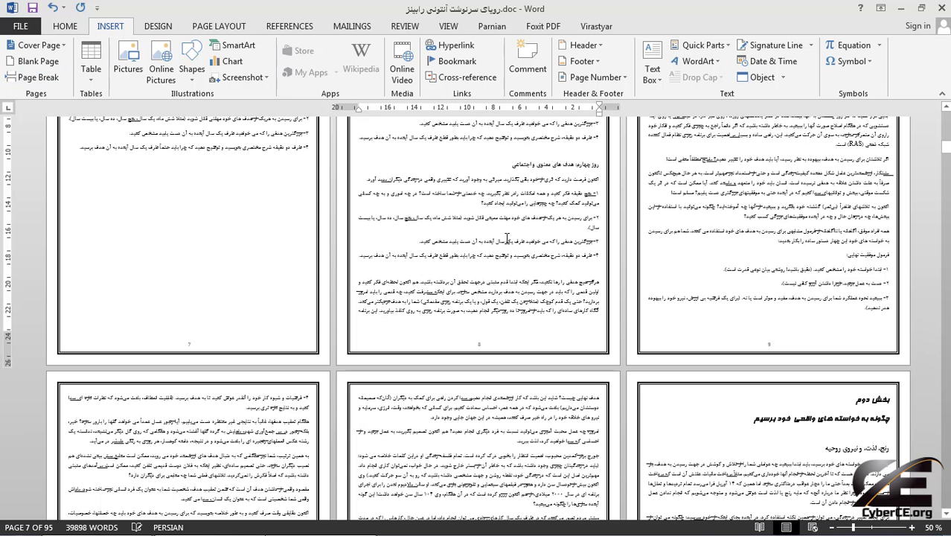
ctrl+scroll(504, 239, up, 3)
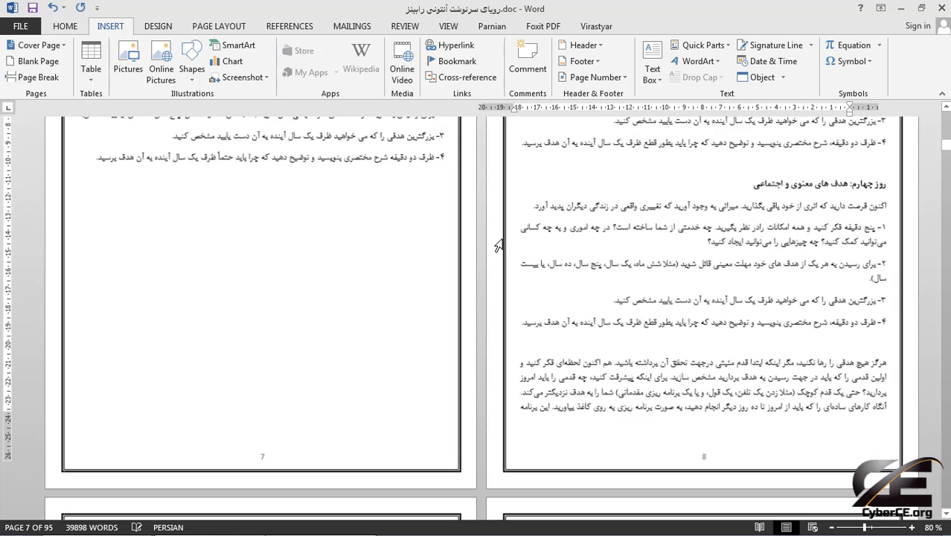
scroll(503, 236, down, 3)
scroll(503, 239, up, 5)
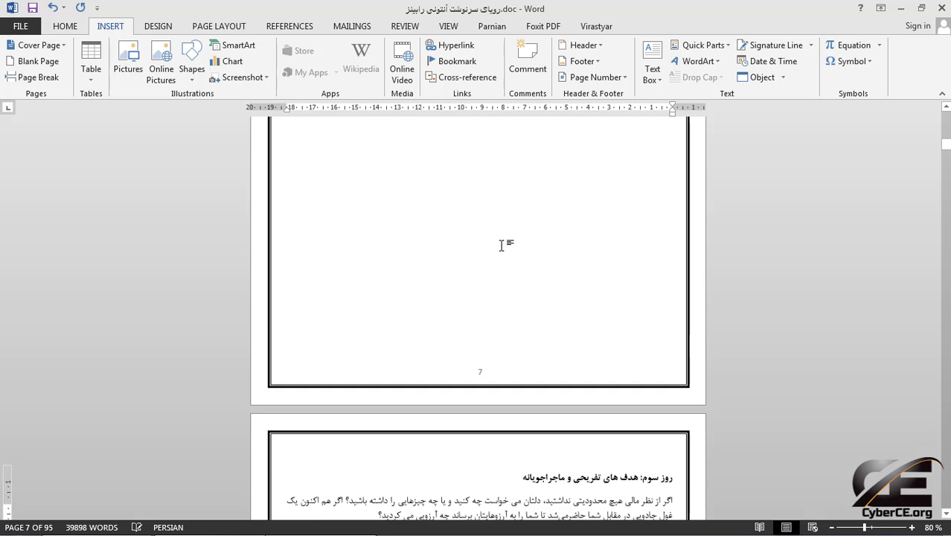
Step: Examine the pages of the «روز اول», «روز دوم» and «روز سوم» sections, including the blank page and the page break between them
scroll(534, 283, up, 12)
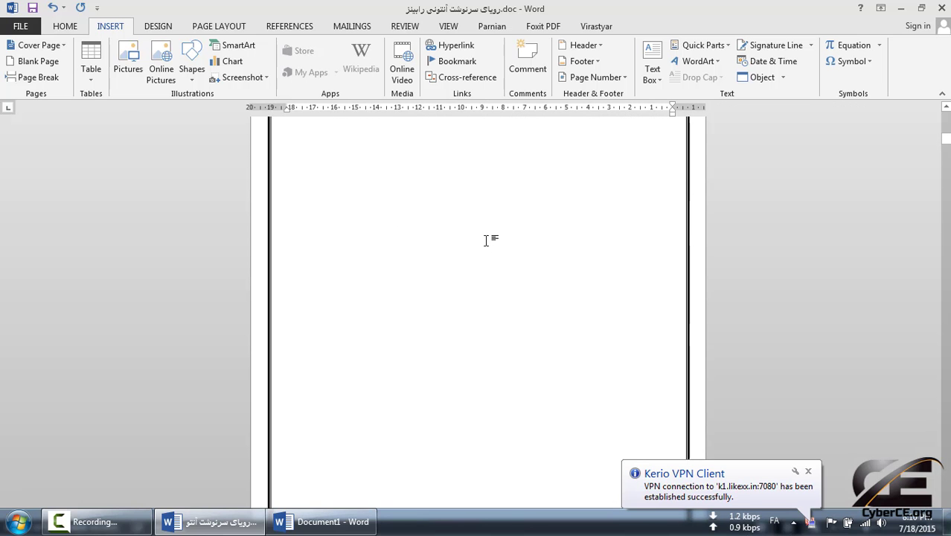
click(808, 471)
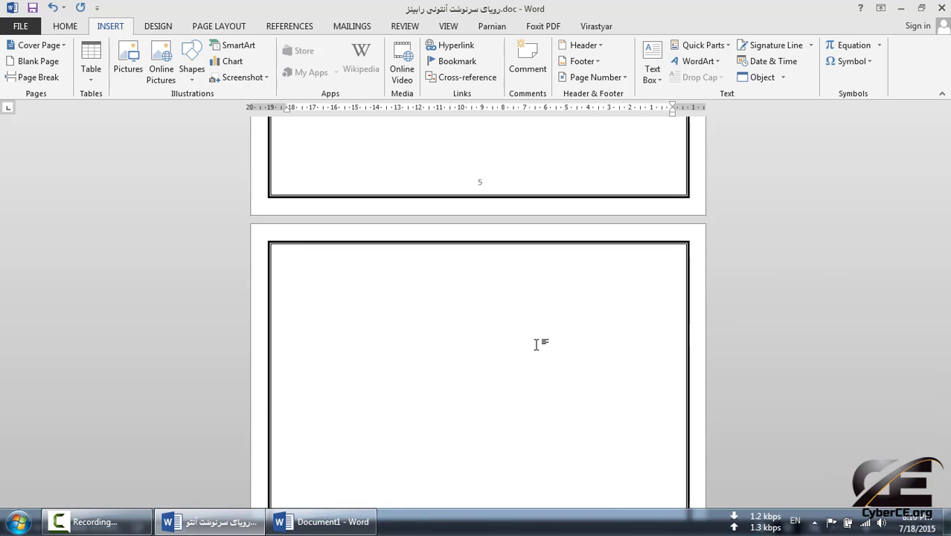
scroll(519, 233, up, 2)
scroll(519, 233, up, 7)
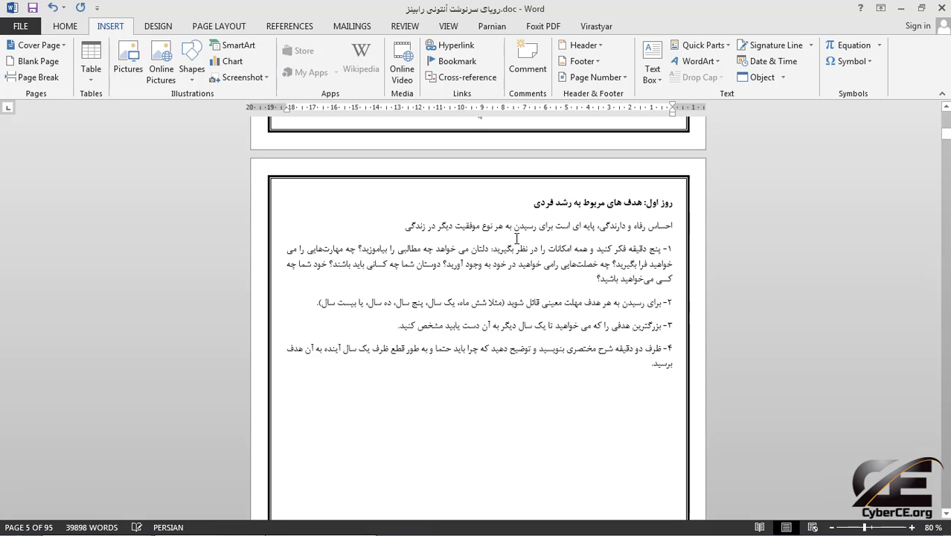
scroll(654, 309, down, 2)
scroll(629, 240, down, 4)
scroll(617, 208, up, 3)
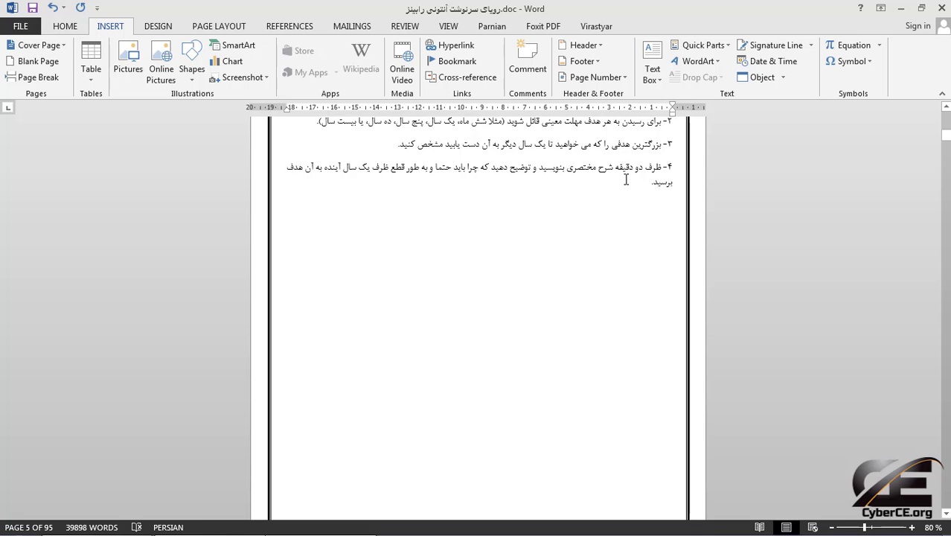
scroll(638, 272, down, 6)
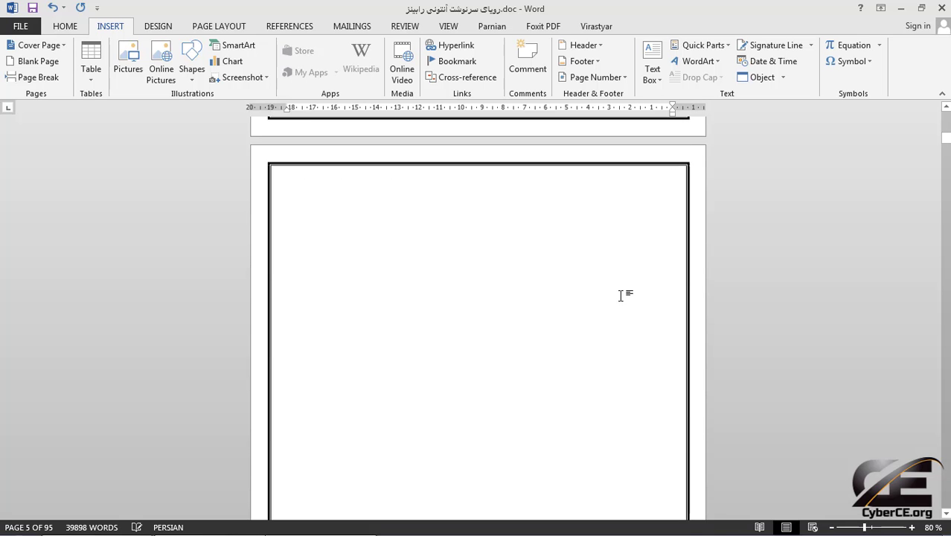
scroll(621, 252, down, 8)
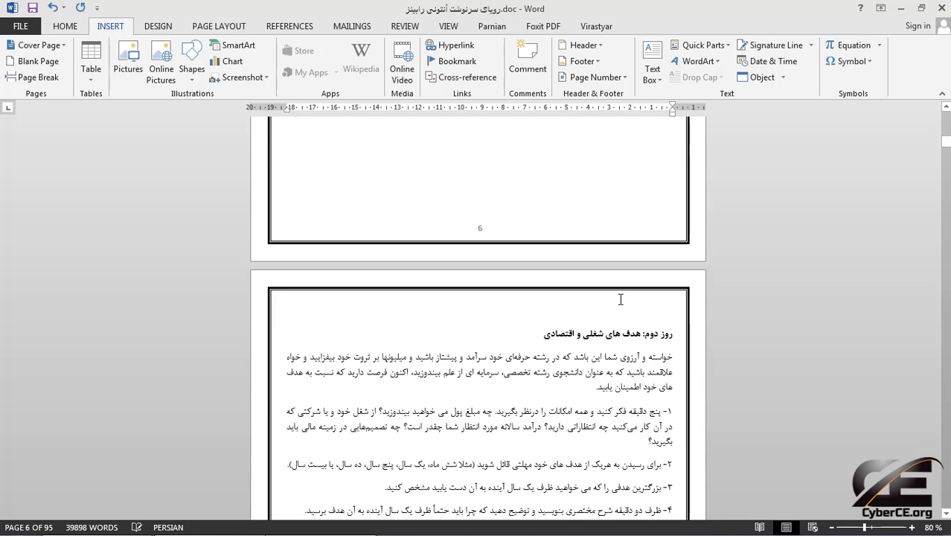
scroll(629, 319, down, 5)
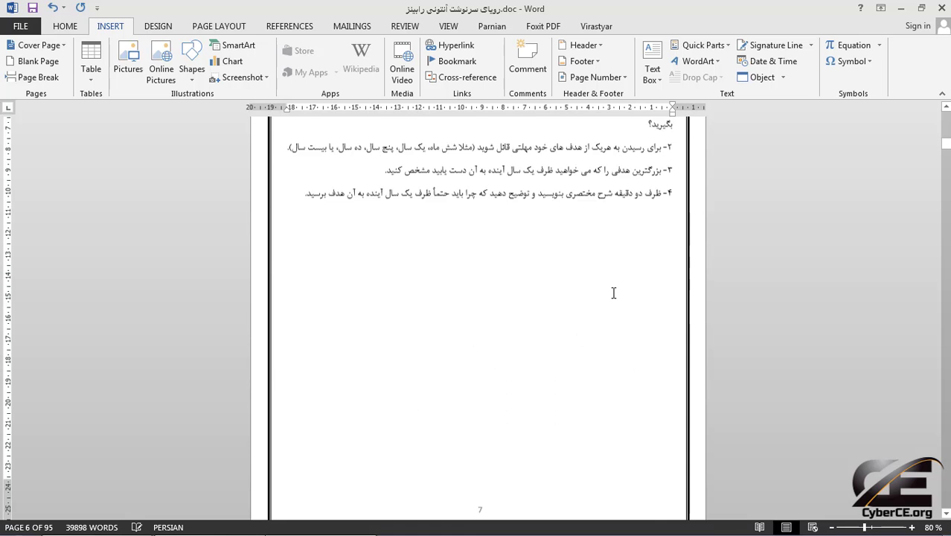
click(596, 242)
scroll(550, 246, down, 6)
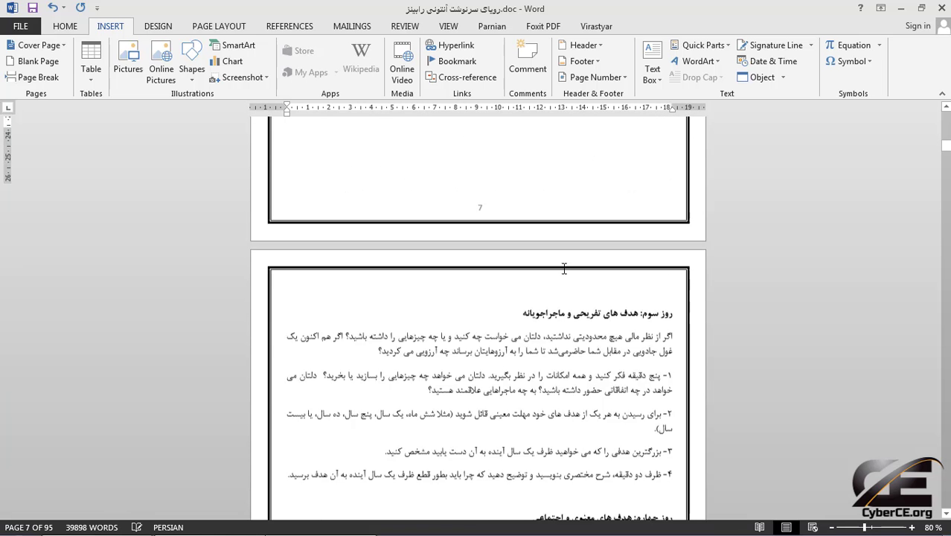
scroll(586, 354, up, 4)
scroll(574, 298, down, 2)
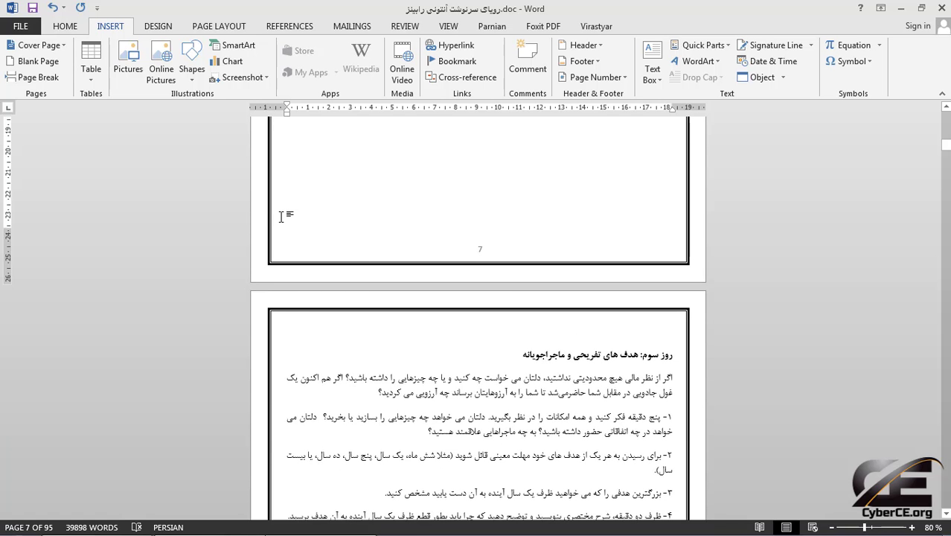
Step: Insert a page break before the paragraph beginning «هرگز هیچ هدفی را رها نکنید», after the «روز چهارم» section
scroll(538, 268, up, 5)
scroll(538, 267, down, 10)
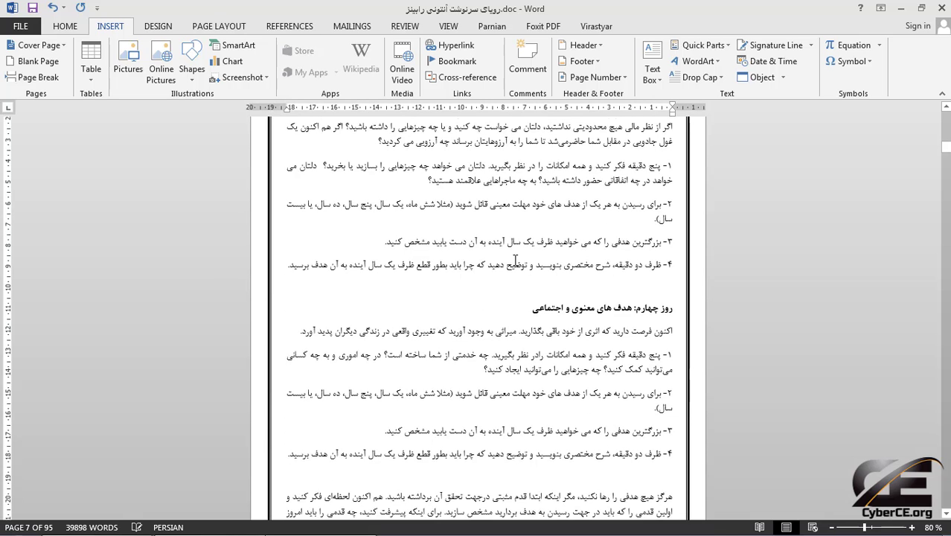
scroll(513, 259, down, 6)
scroll(514, 259, up, 3)
scroll(514, 260, down, 1)
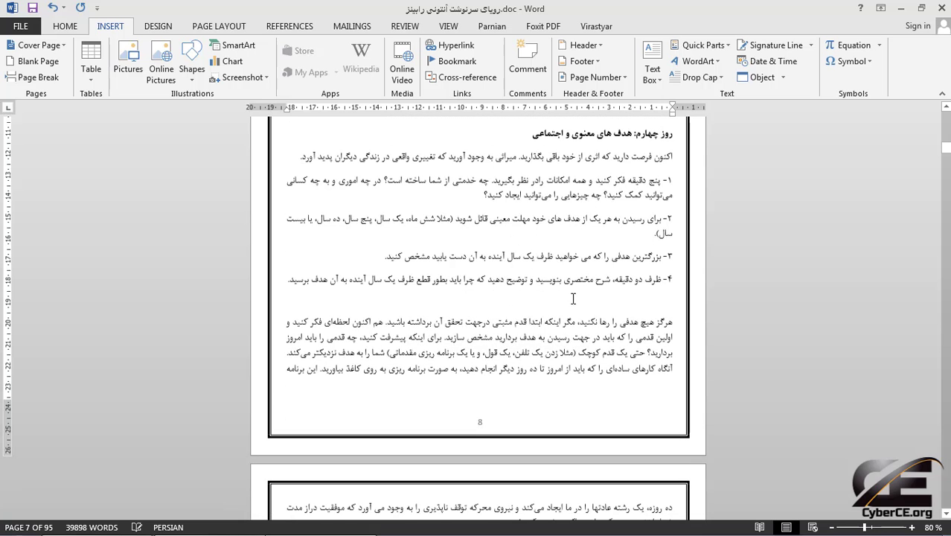
click(583, 313)
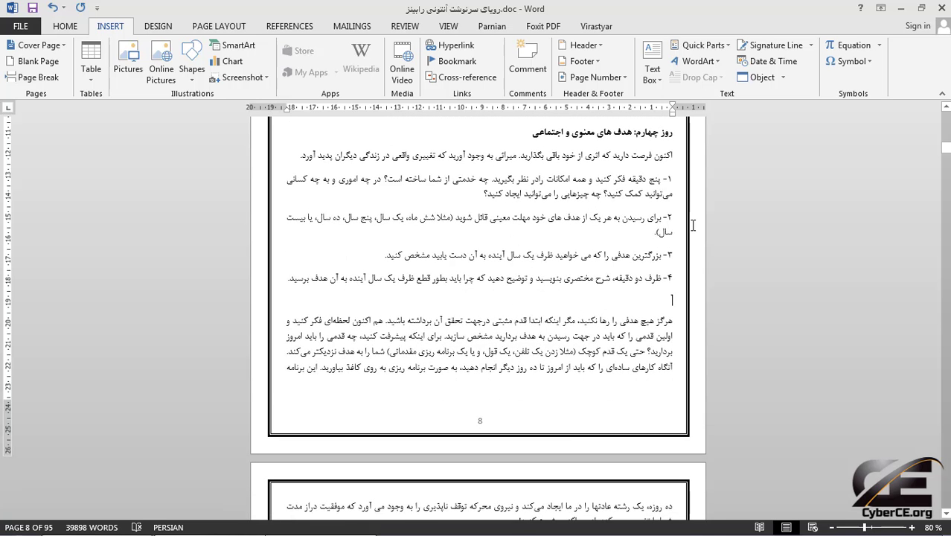
key(ctrl+Return)
scroll(583, 322, down, 2)
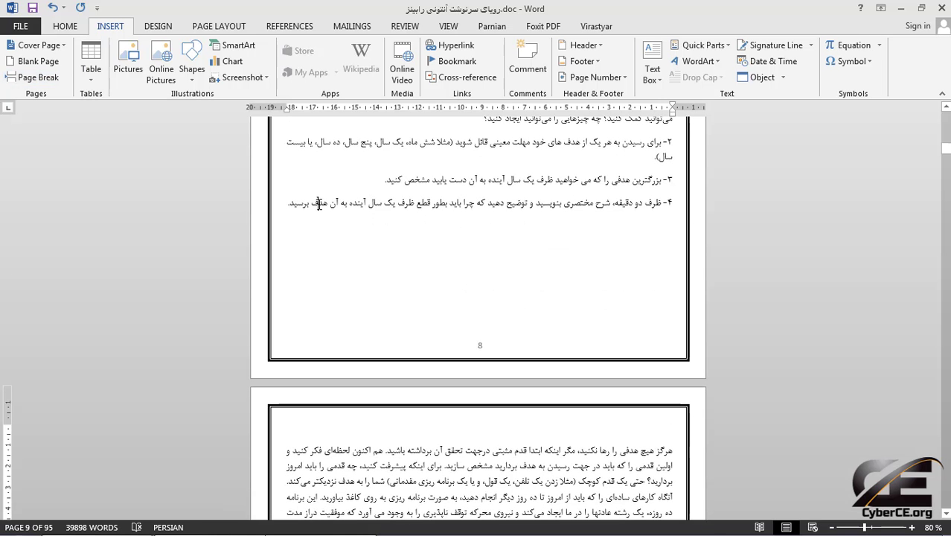
Step: Enlarge the font of the «روز سوم» and «روز چهارم» text up to the end of item ۴
drag(287, 206, 674, 415)
scroll(633, 381, down, 5)
scroll(634, 381, down, 8)
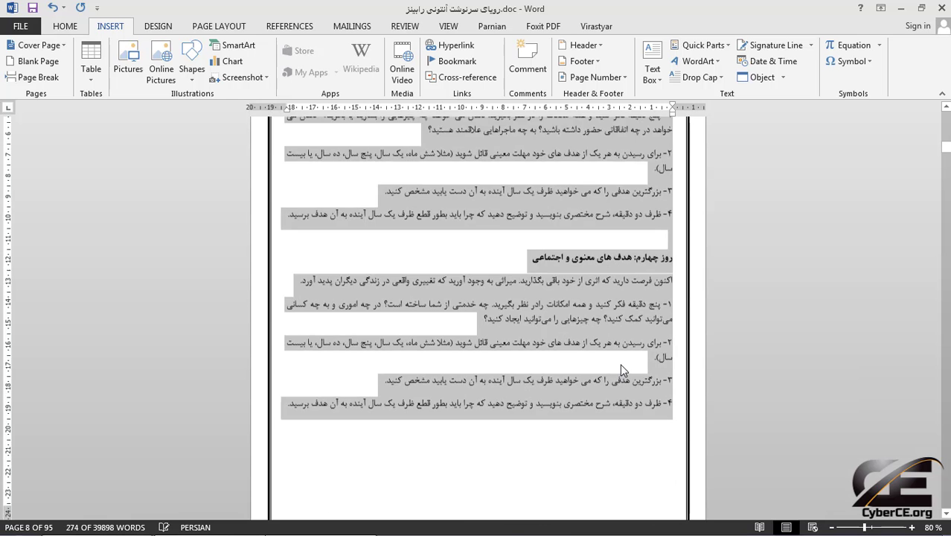
key(ctrl+])
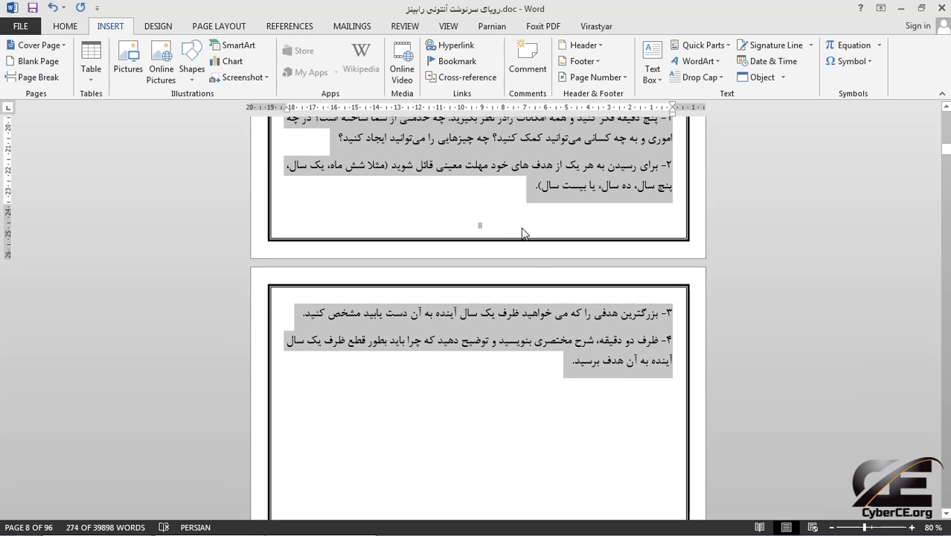
Step: Check the text flow around the page break and delete the empty line above the «هرگز هیچ هدفی را رها نکنید» paragraph
scroll(538, 231, down, 3)
scroll(538, 232, down, 20)
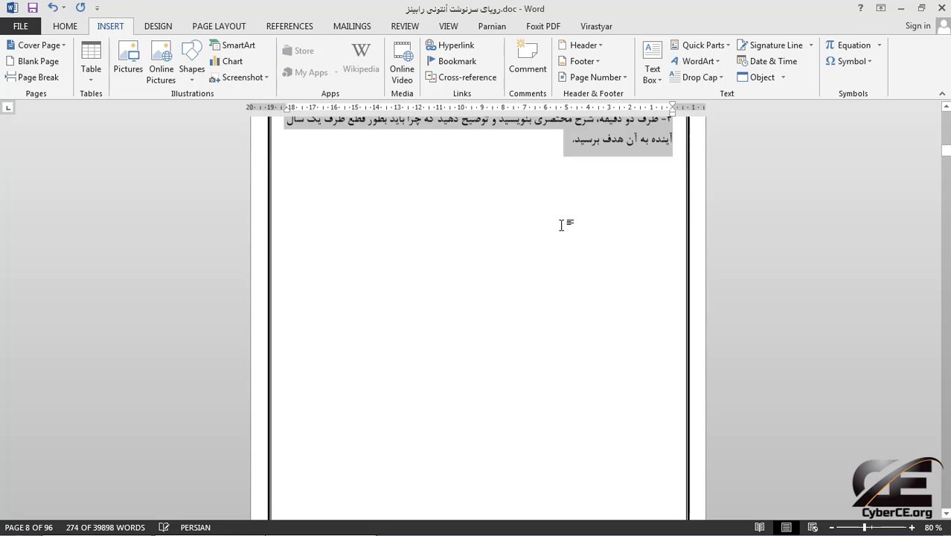
scroll(580, 277, up, 10)
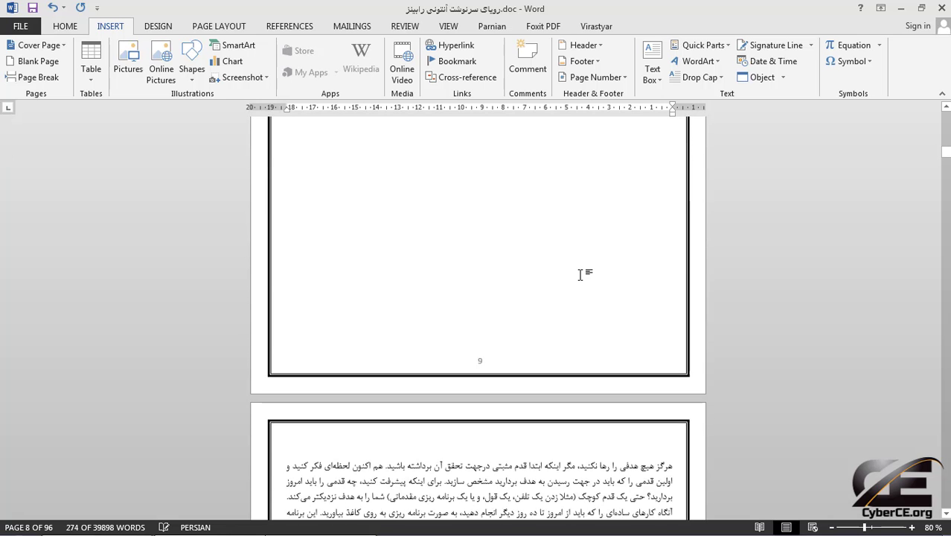
scroll(580, 275, up, 2)
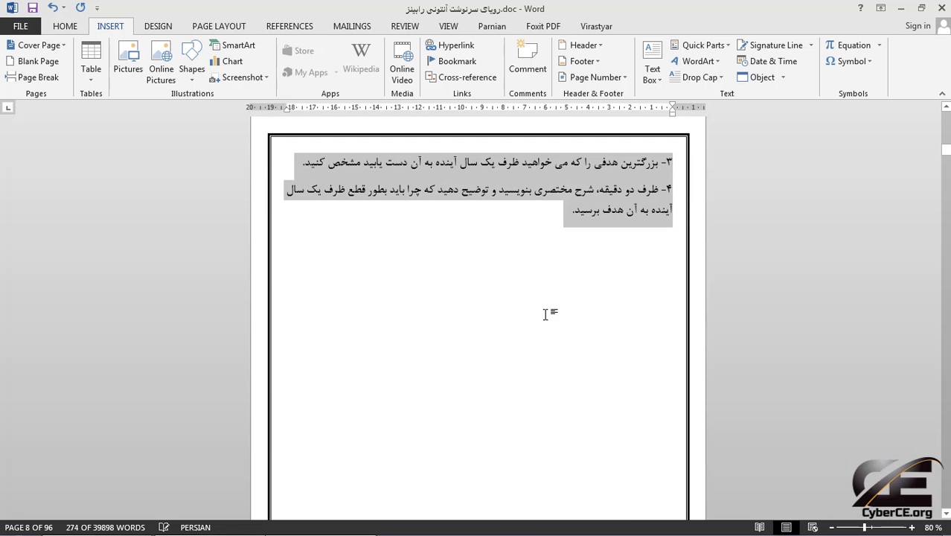
scroll(575, 329, down, 12)
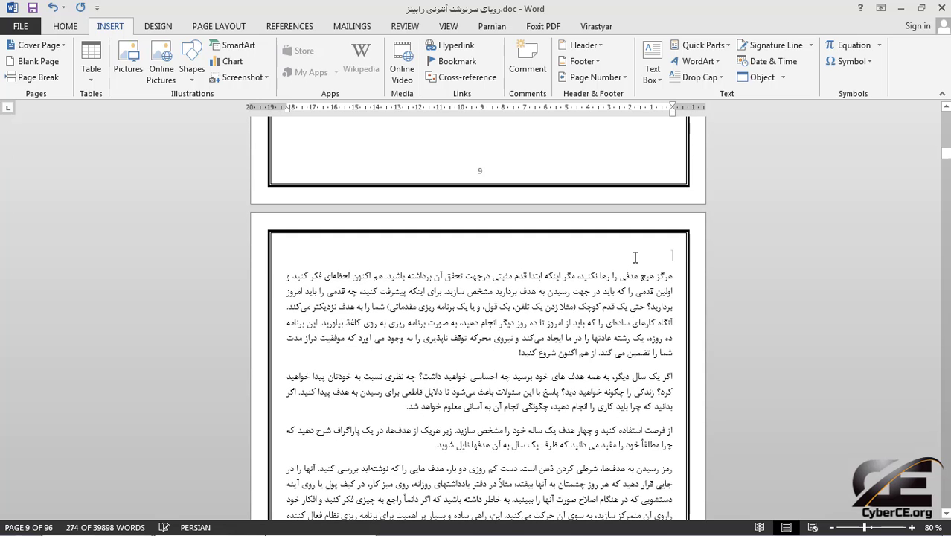
click(635, 258)
key(Delete)
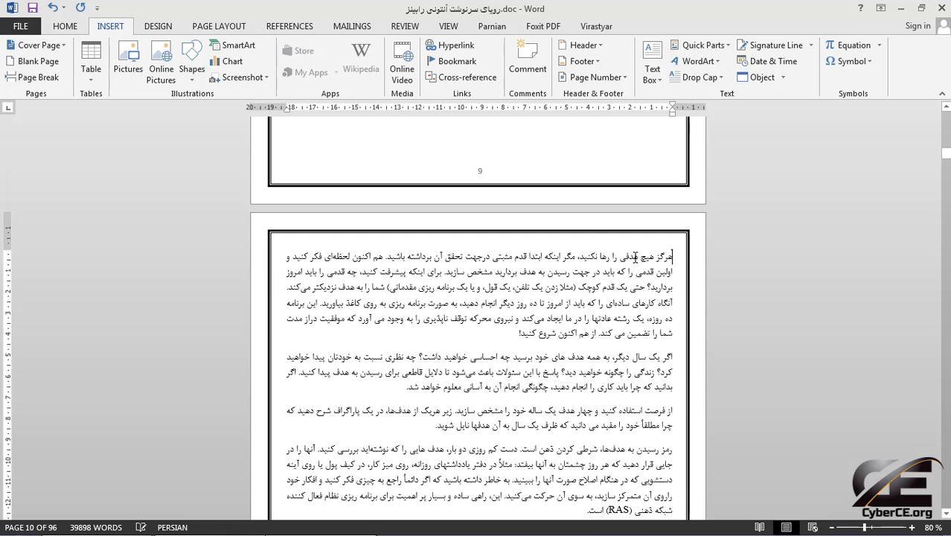
Step: Enlarge the font of the text from page 19 to the end of page 20, just before «بخش سوم», in several increments
drag(945, 162, 945, 195)
scroll(602, 311, down, 10)
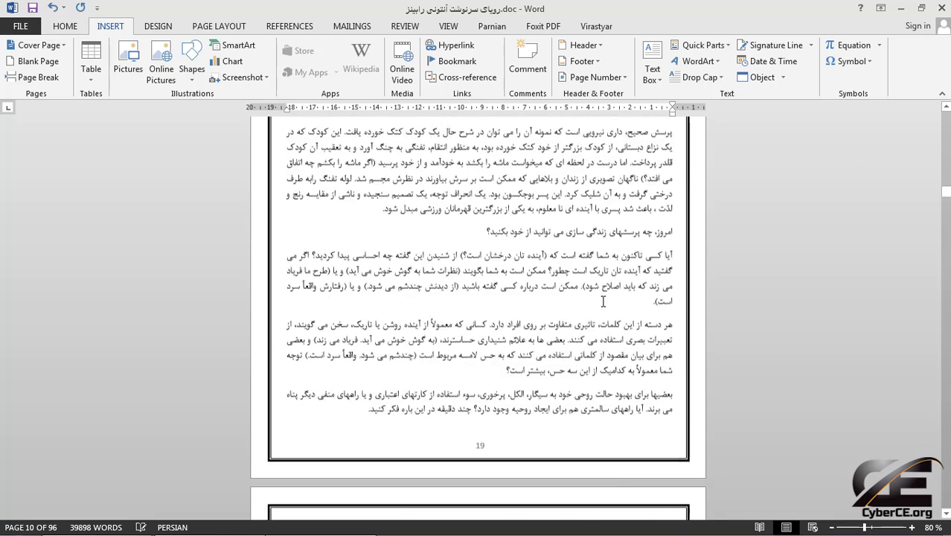
scroll(601, 311, down, 8)
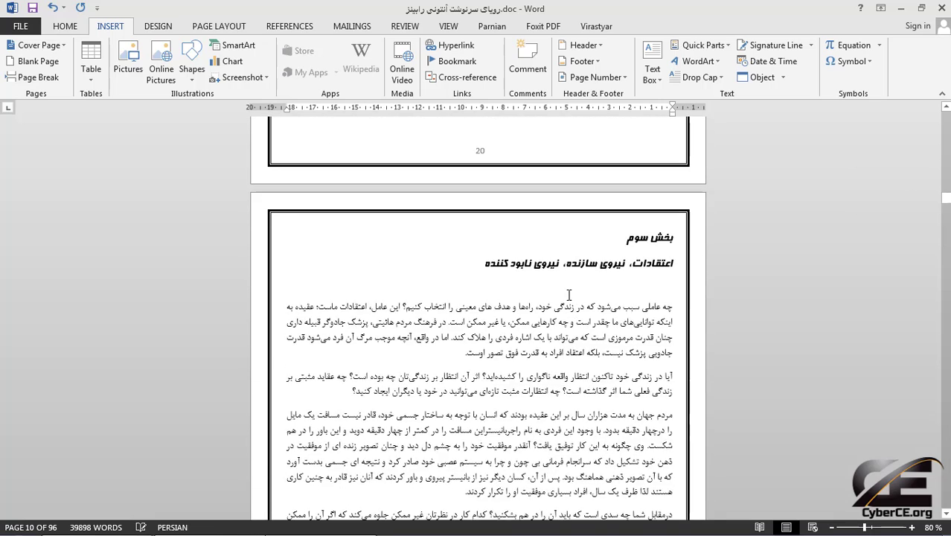
scroll(593, 325, up, 10)
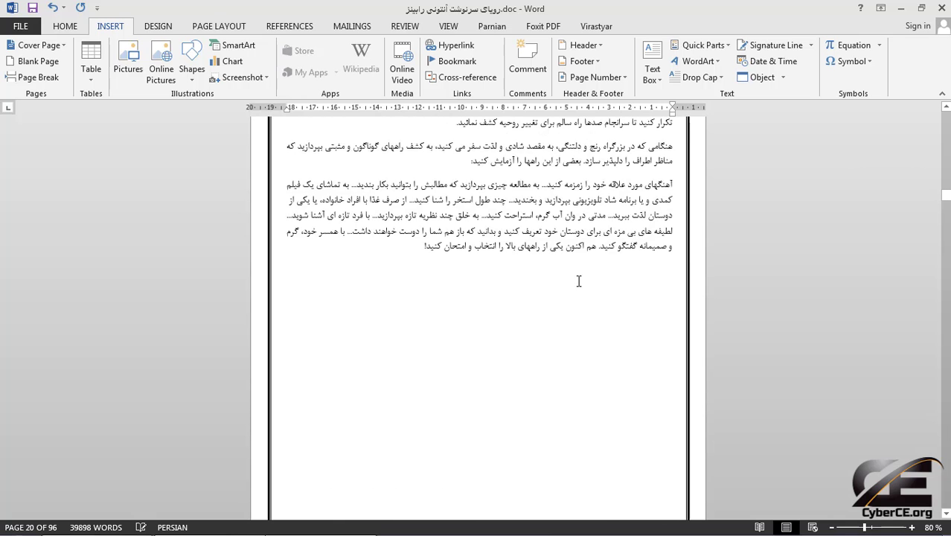
scroll(404, 394, up, 2)
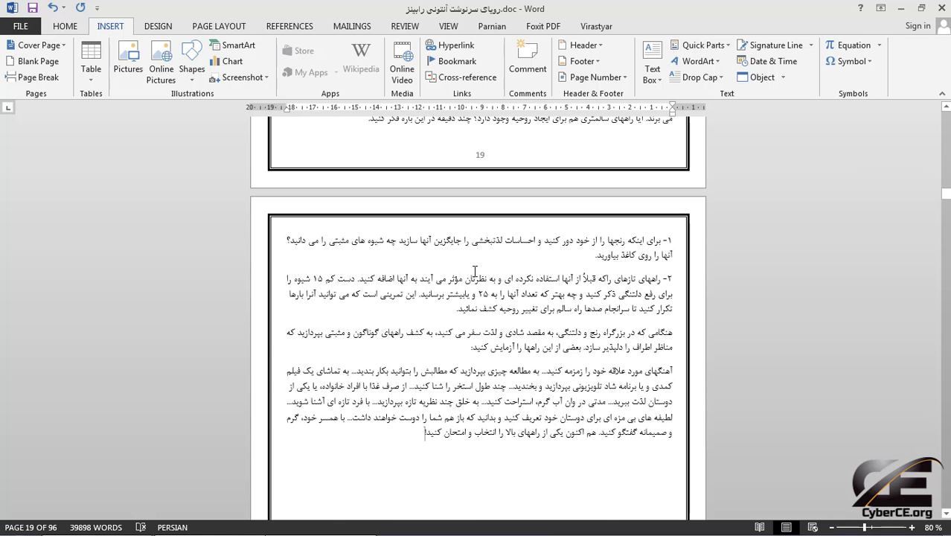
drag(425, 432, 673, 190)
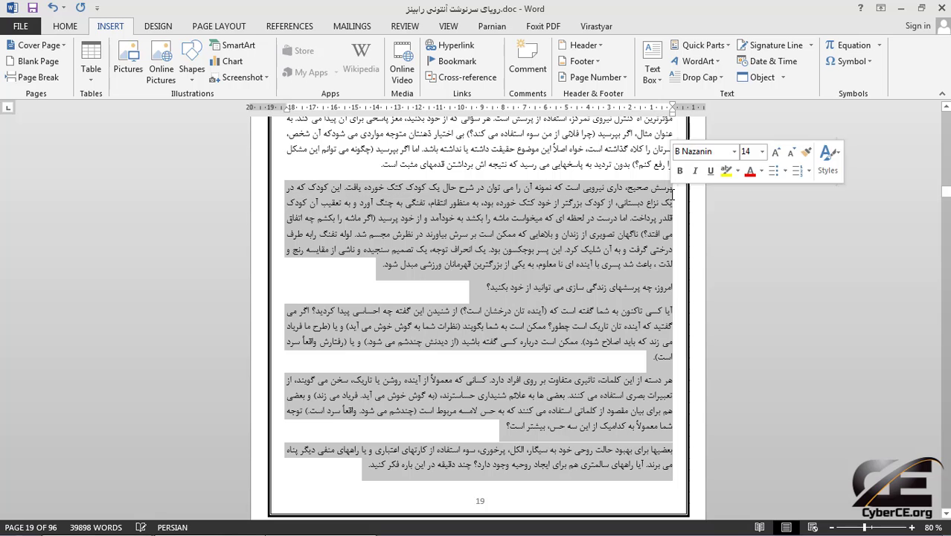
key(ctrl+bracketright)
key(ctrl+bracketright)
key(ctrl+bracketright)
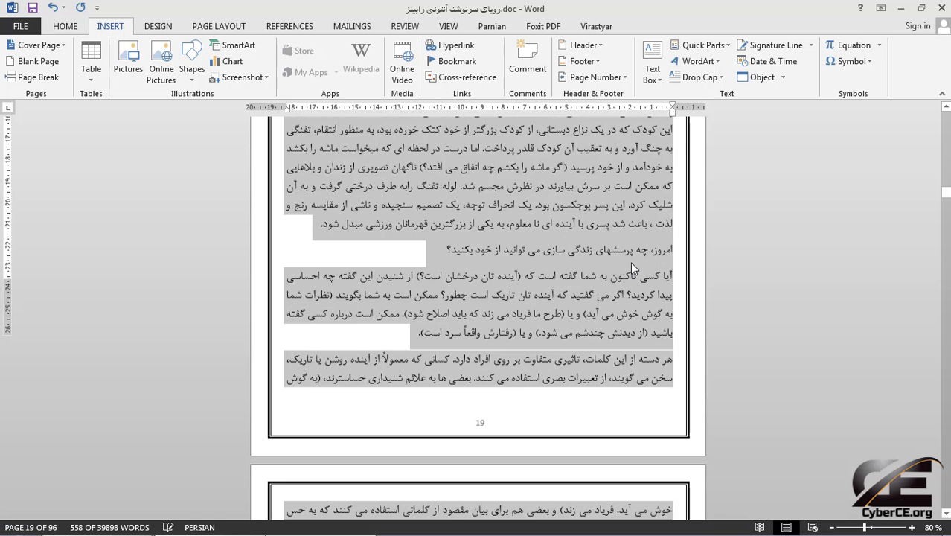
scroll(631, 262, down, 15)
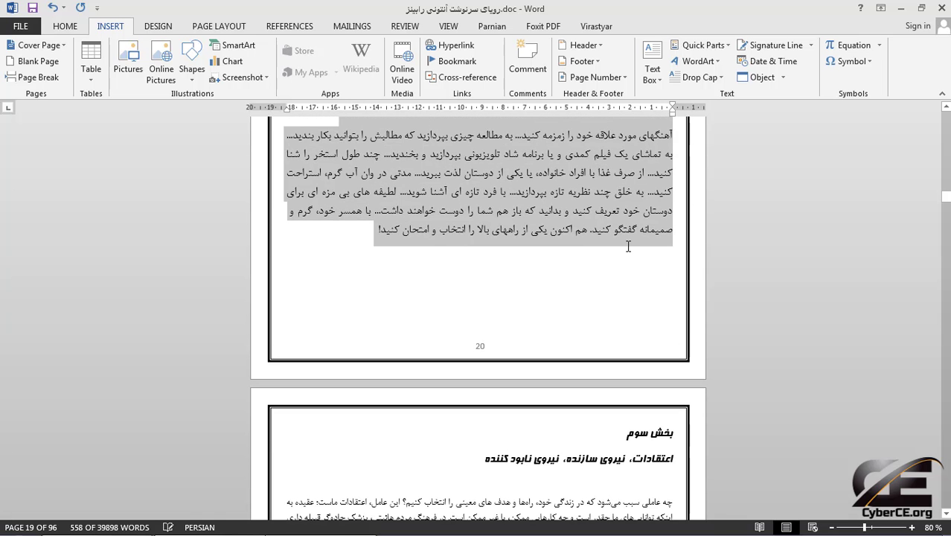
key(ctrl+bracketright)
key(ctrl+bracketright)
scroll(625, 275, down, 2)
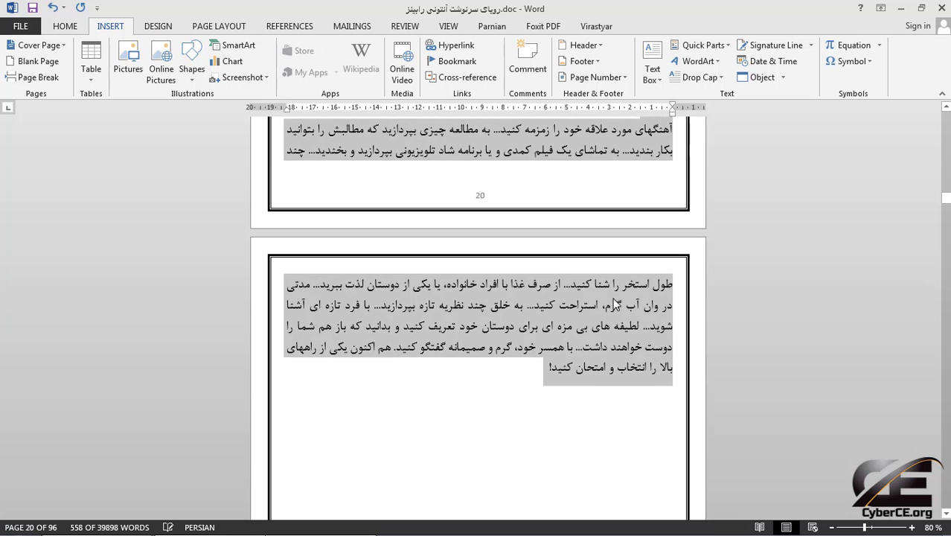
Step: Examine the end of the enlarged text on page 21 and where the «بخش سوم» heading starts on the following page
scroll(613, 300, down, 10)
scroll(611, 285, up, 2)
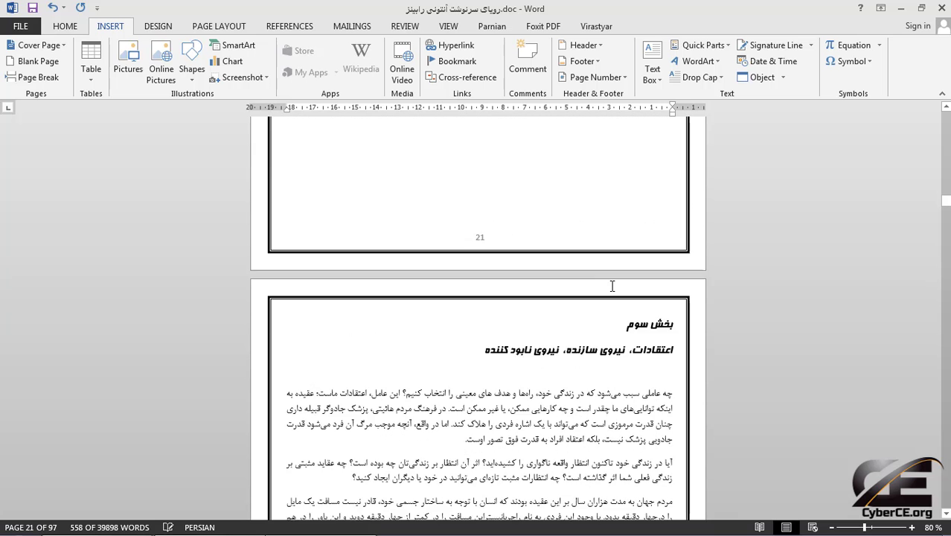
scroll(611, 285, up, 4)
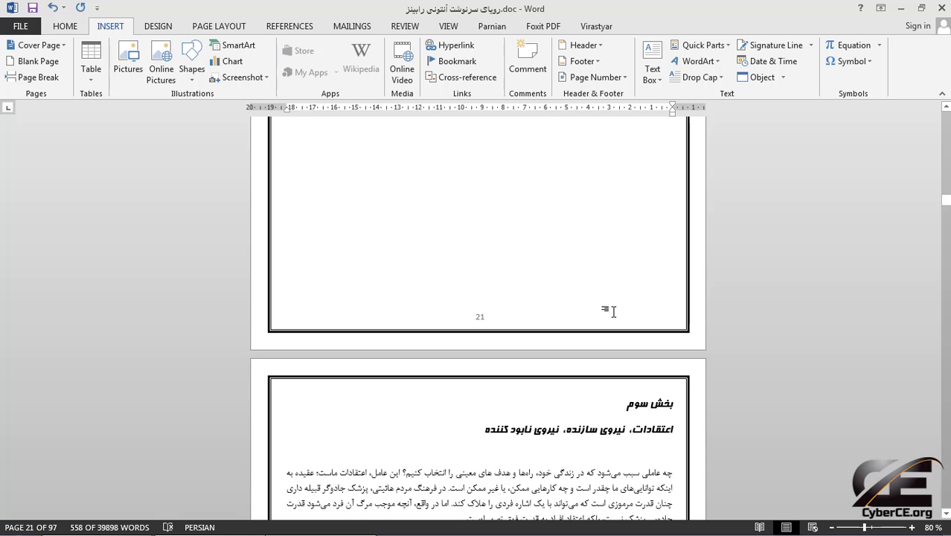
scroll(643, 407, up, 10)
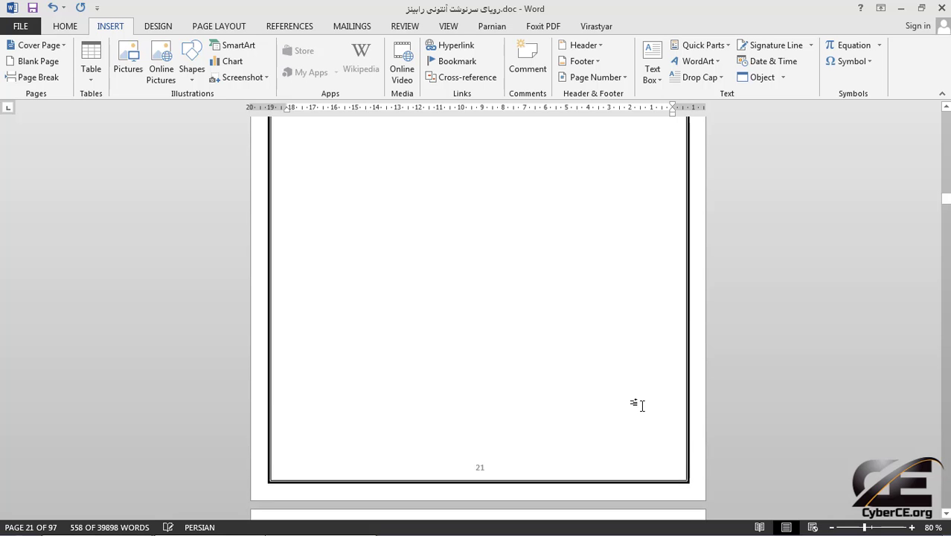
scroll(633, 398, down, 10)
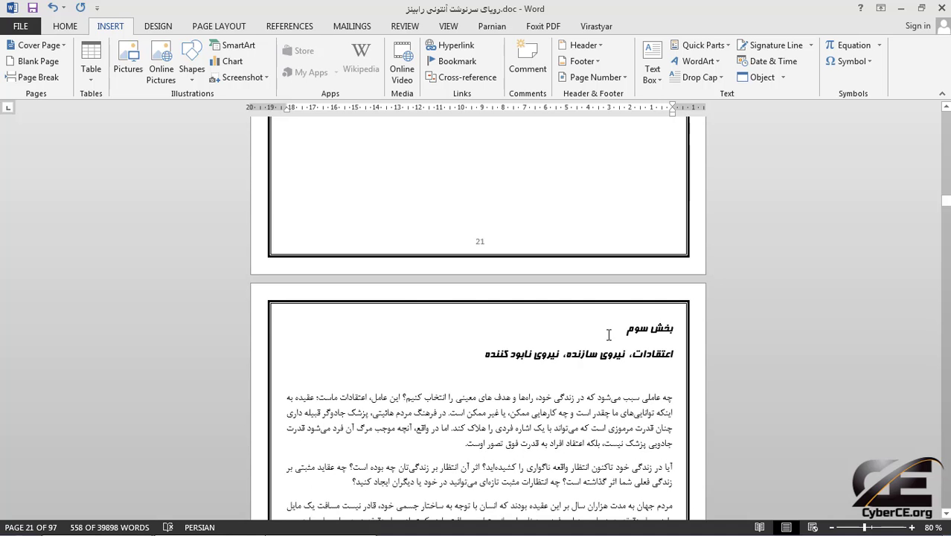
Step: Push the «علت کارهایی که مردم می‌کنند چیست؟» paragraph onto the next page with blank lines and paste a copy of the «بخش سوم» heading and subtitle above it
scroll(609, 335, down, 3)
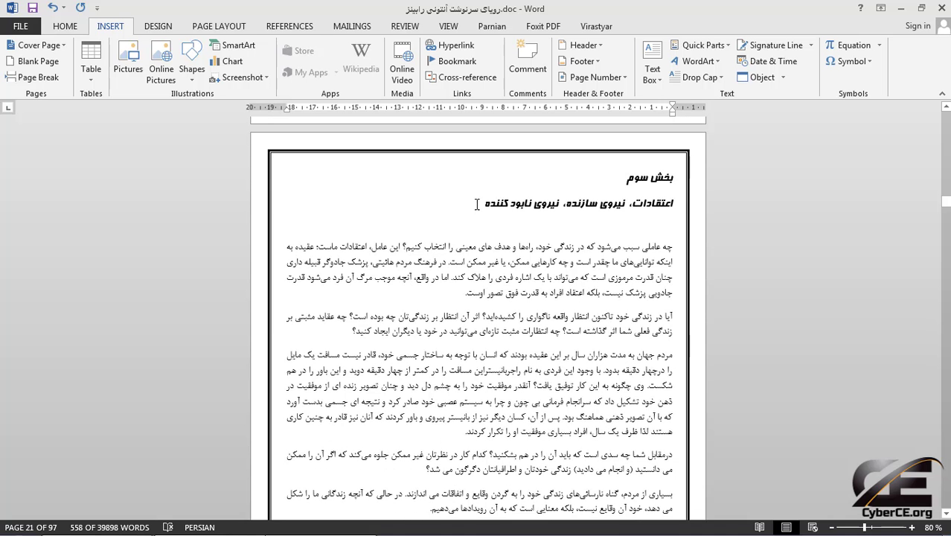
drag(476, 204, 678, 183)
key(ctrl+c)
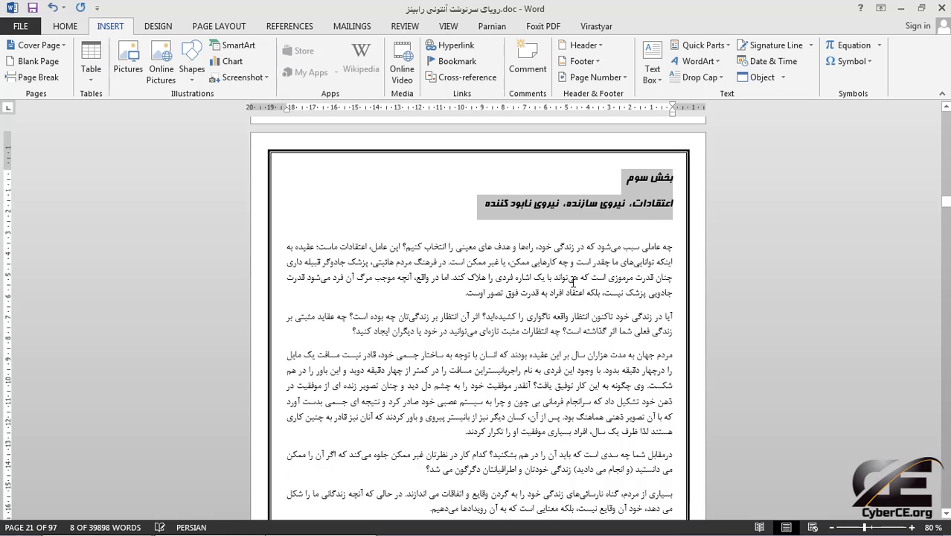
scroll(573, 283, down, 10)
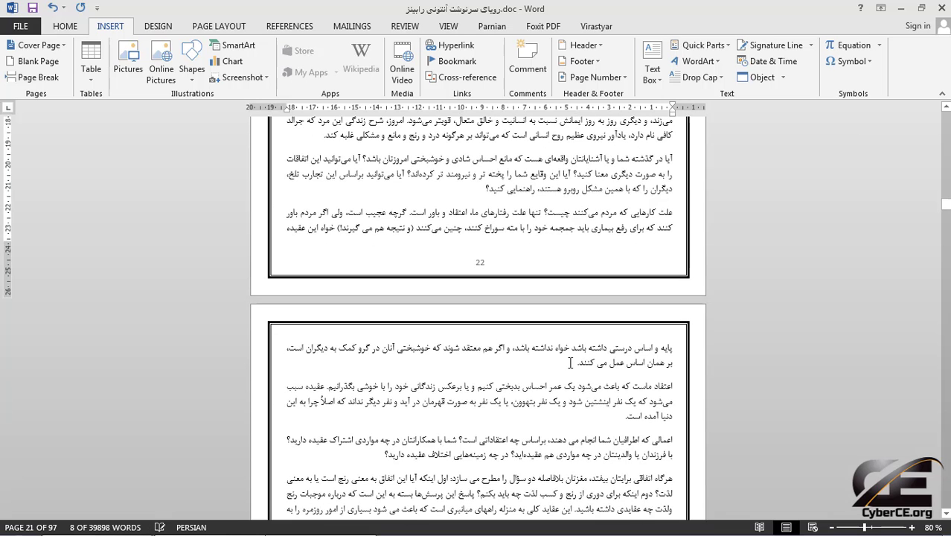
scroll(568, 344, up, 2)
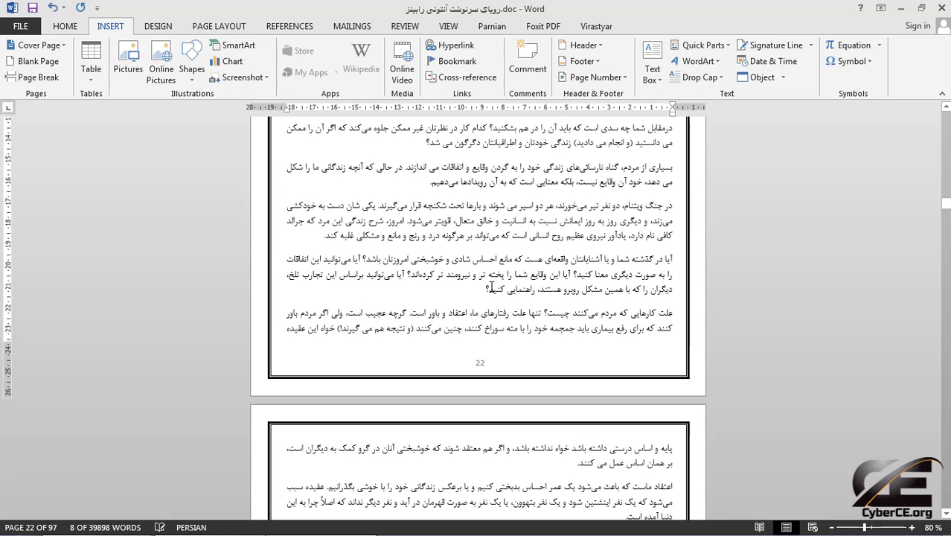
click(447, 300)
key(ctrl+Return)
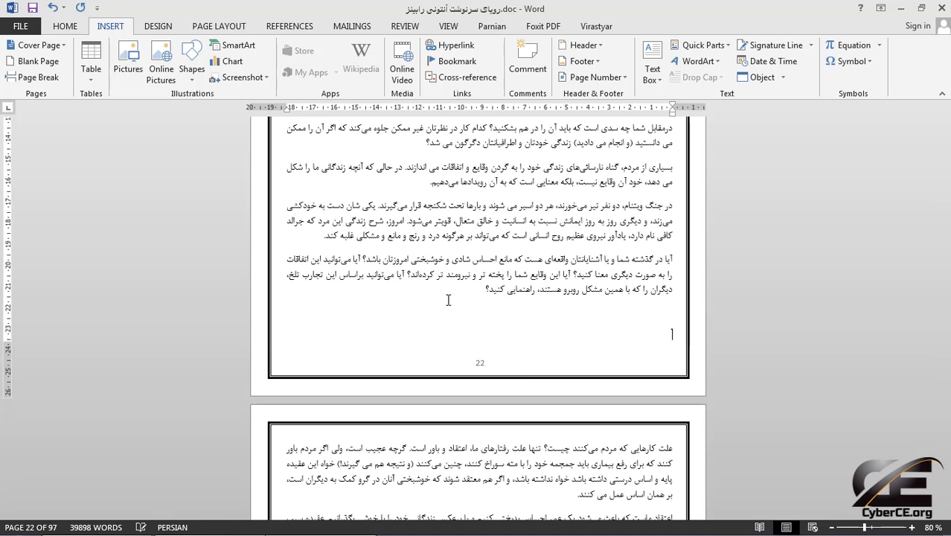
key(ctrl+v)
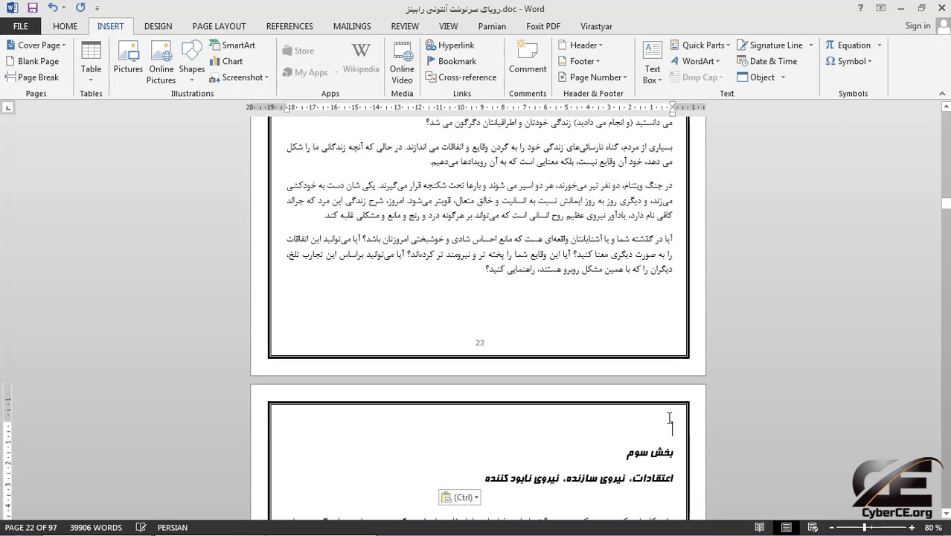
Step: Change the pasted heading to «بخش چهارم», removing the blank line above it and the copied subtitle below it
key(Delete)
double_click(636, 429)
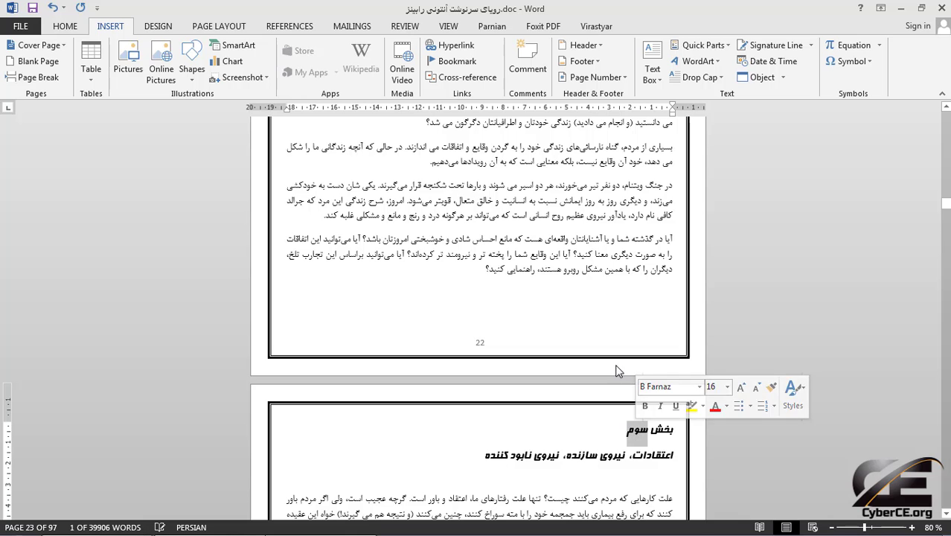
text(چهار)
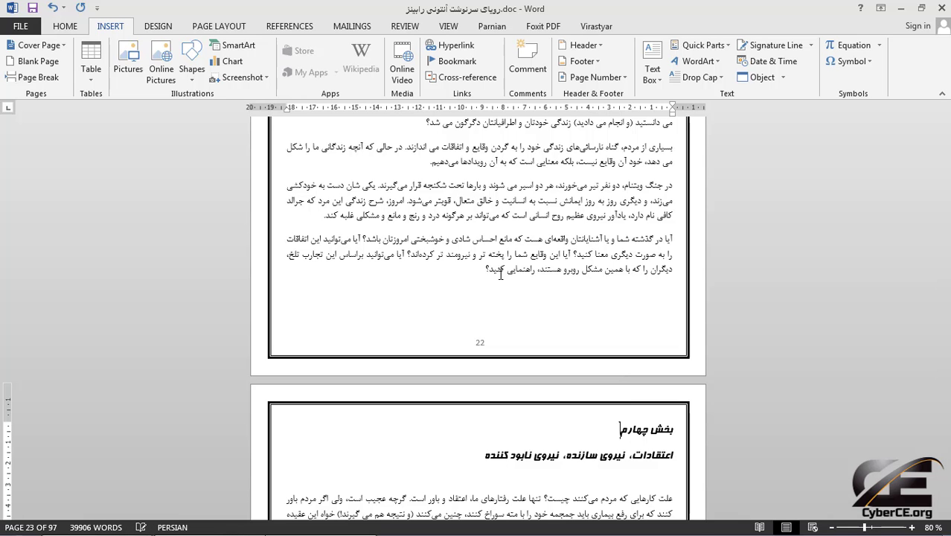
drag(482, 457, 668, 452)
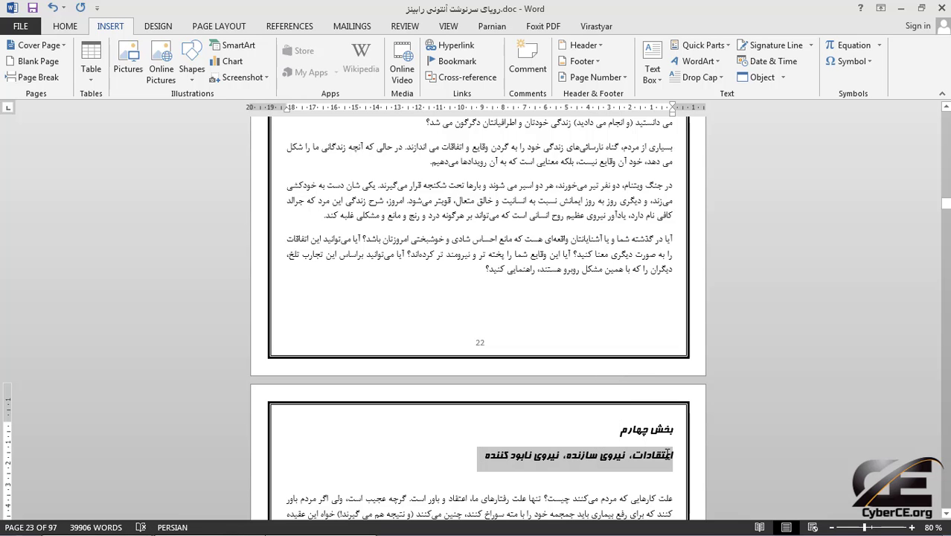
key(Delete)
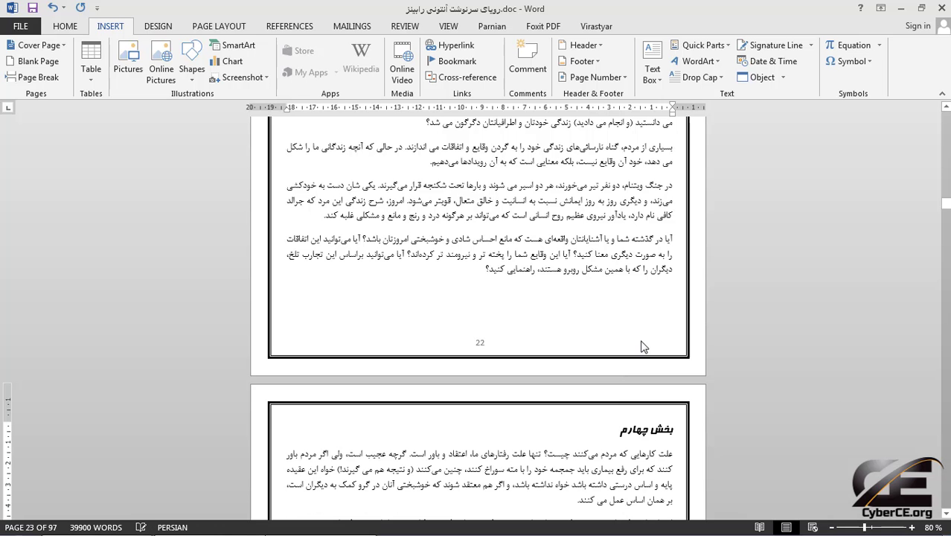
Step: Enlarge the font of the «بخش سوم» body text, up to just before the «بخش چهارم» heading, by two increments
scroll(551, 313, up, 4)
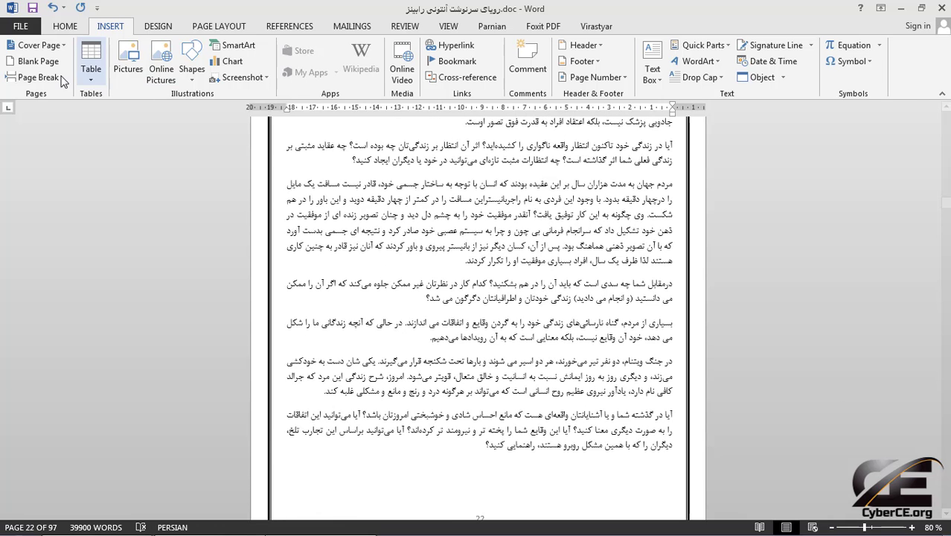
scroll(467, 294, down, 4)
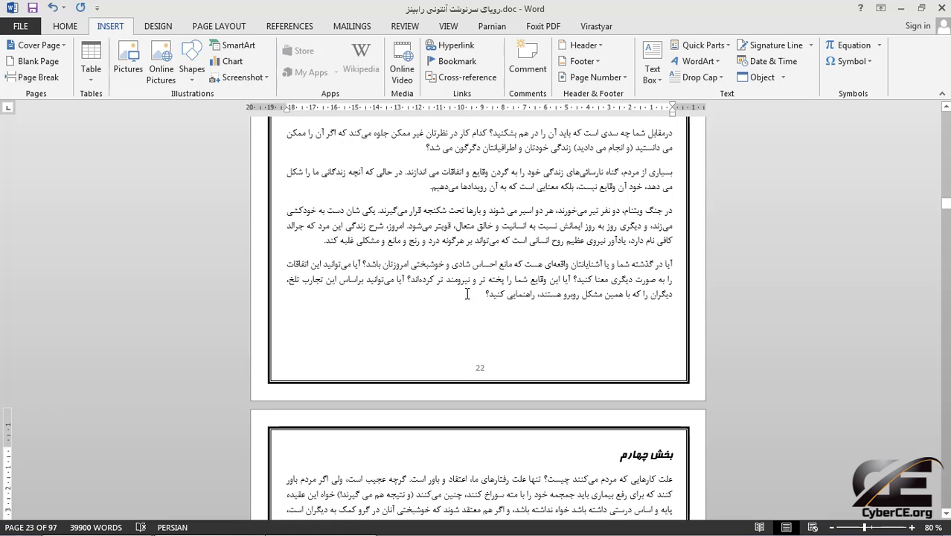
drag(467, 294, 681, 192)
scroll(658, 248, down, 9)
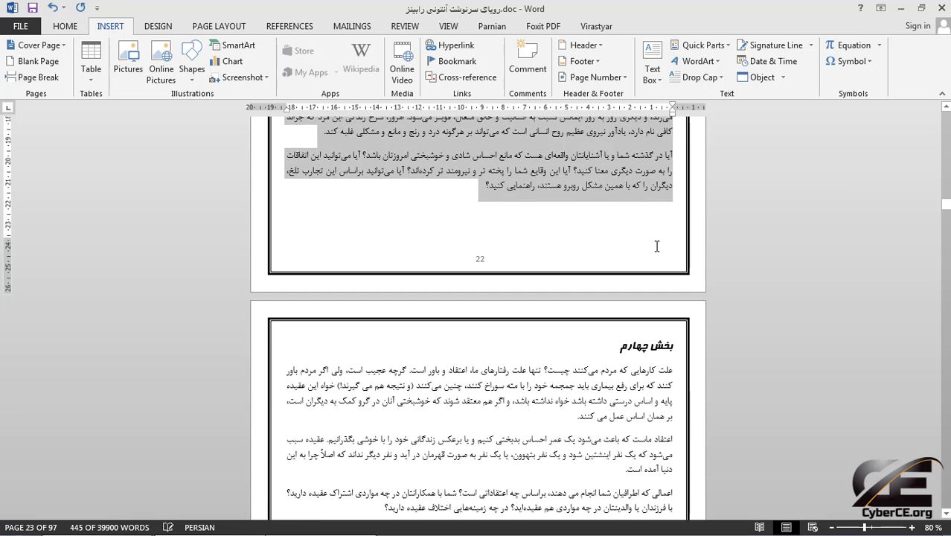
key(ctrl+shift+period)
key(ctrl+shift+period)
scroll(641, 293, down, 4)
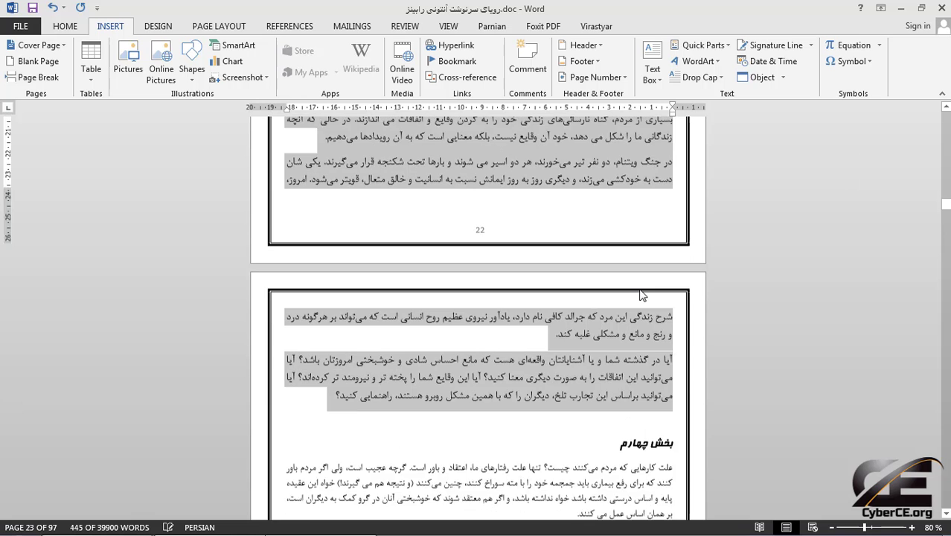
Step: Compare the start of «بخش سوم», which follows a page break, with the start of «بخش چهارم», which follows blank lines
scroll(593, 315, up, 15)
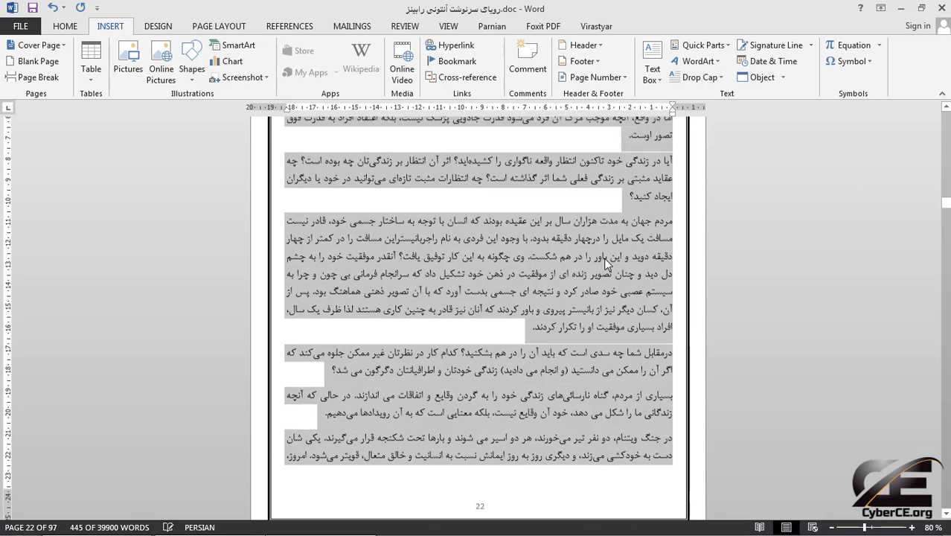
scroll(628, 259, up, 12)
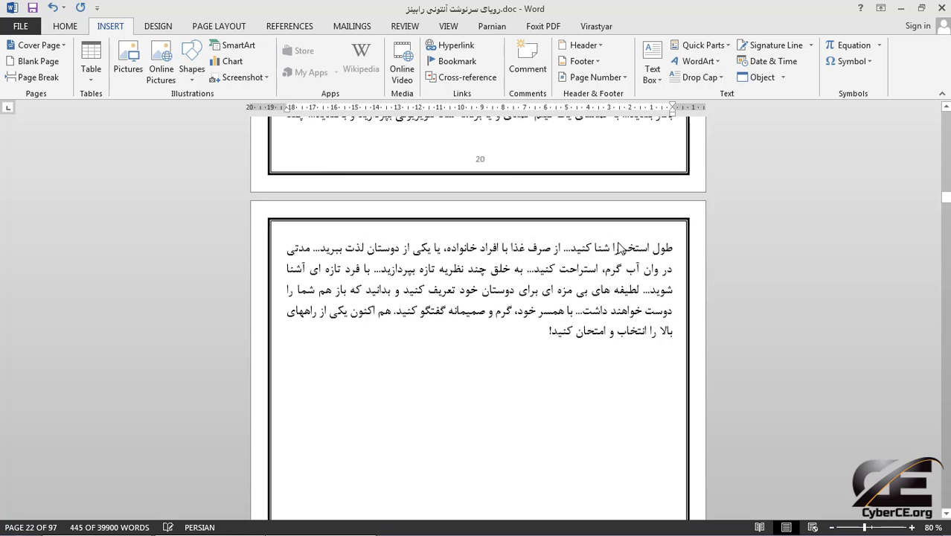
scroll(584, 269, down, 2)
scroll(585, 266, down, 15)
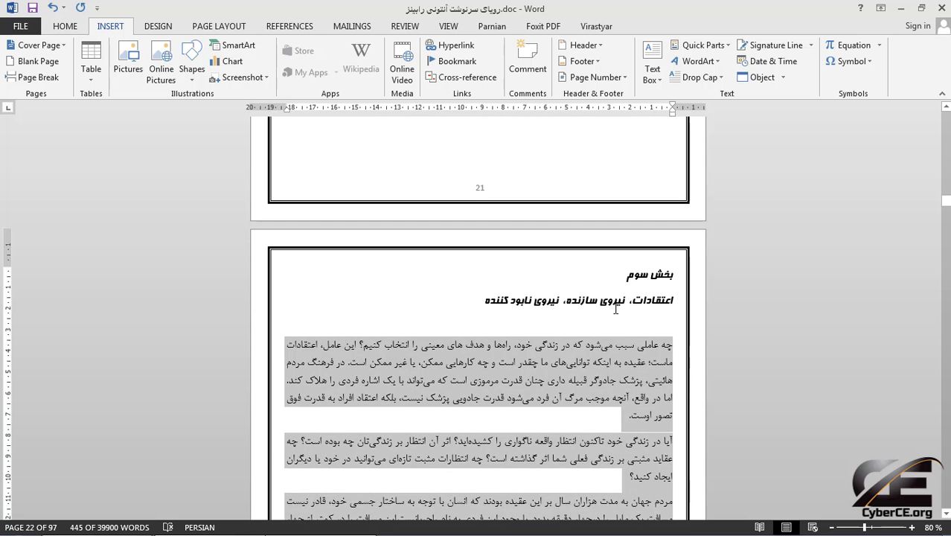
scroll(631, 289, down, 12)
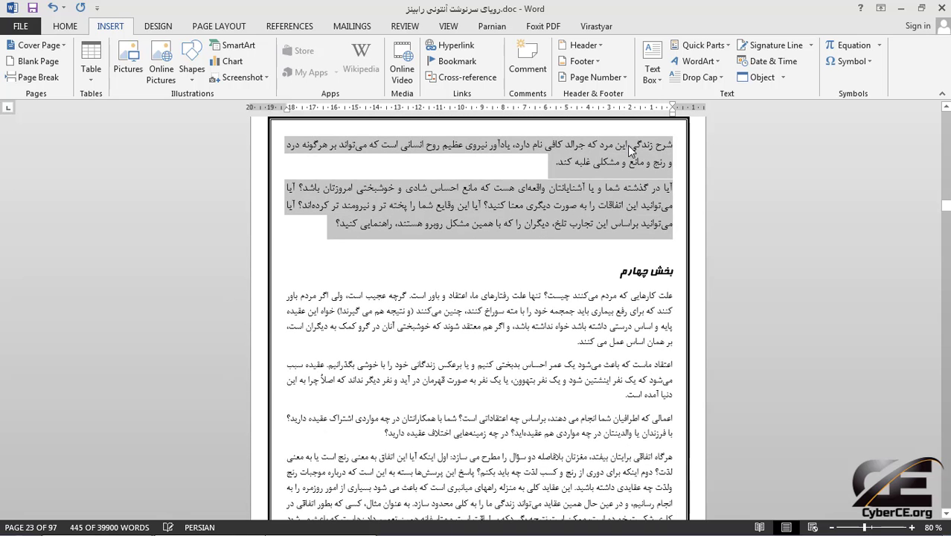
Step: Try moving the «بخش چهارم» heading to the top of the following page with more blank lines, and undo it
click(346, 251)
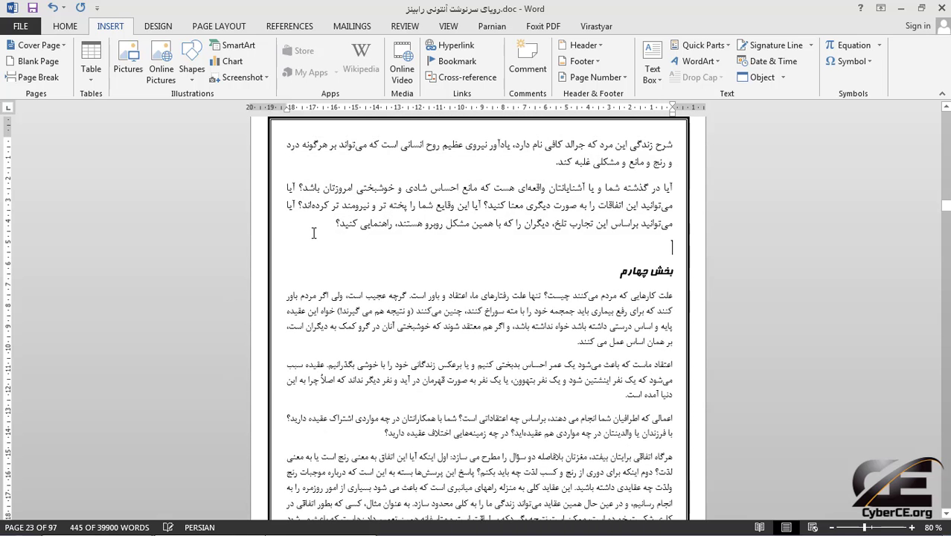
key(ctrl+Return)
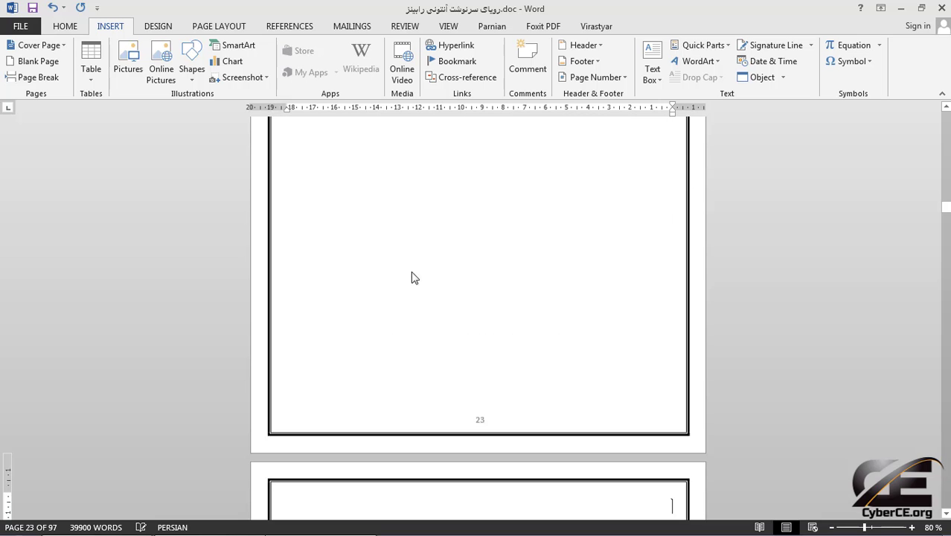
scroll(622, 381, up, 12)
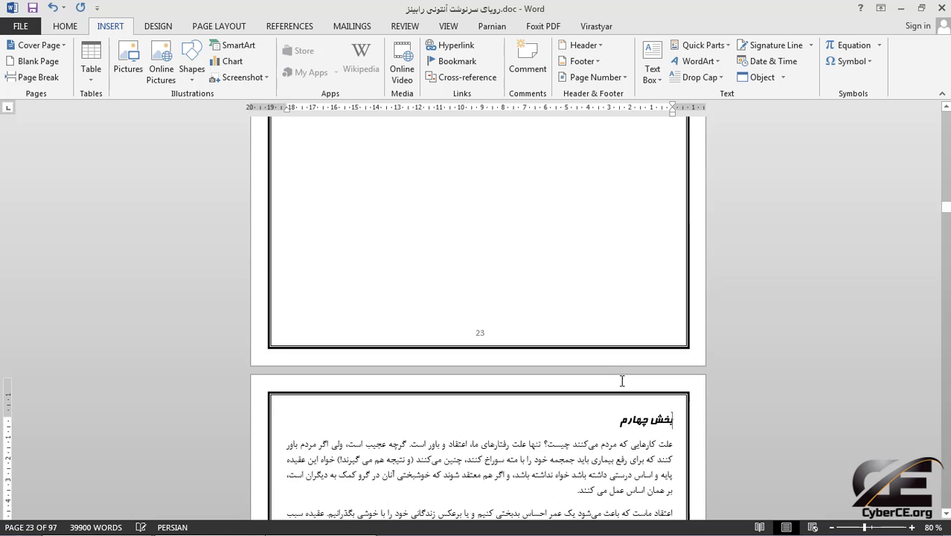
key(ctrl+z)
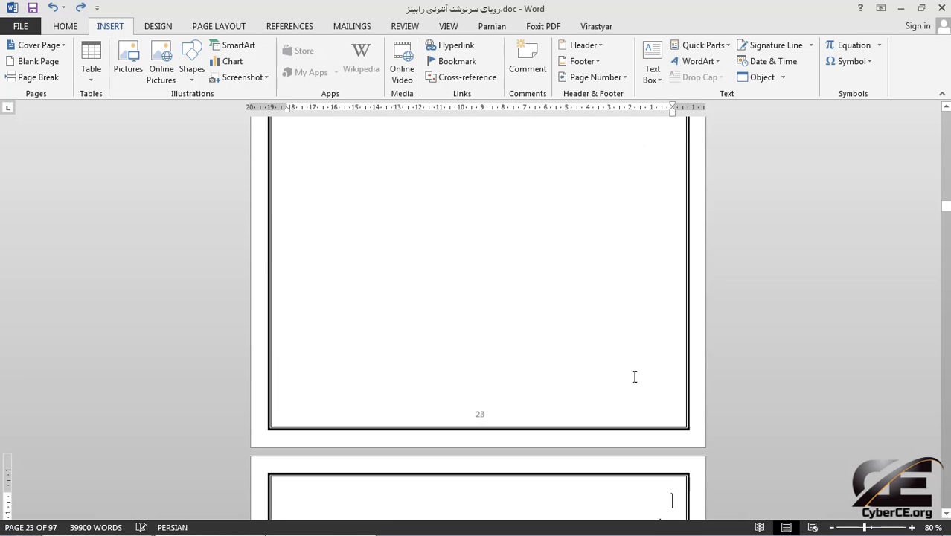
scroll(681, 350, up, 5)
scroll(684, 352, up, 3)
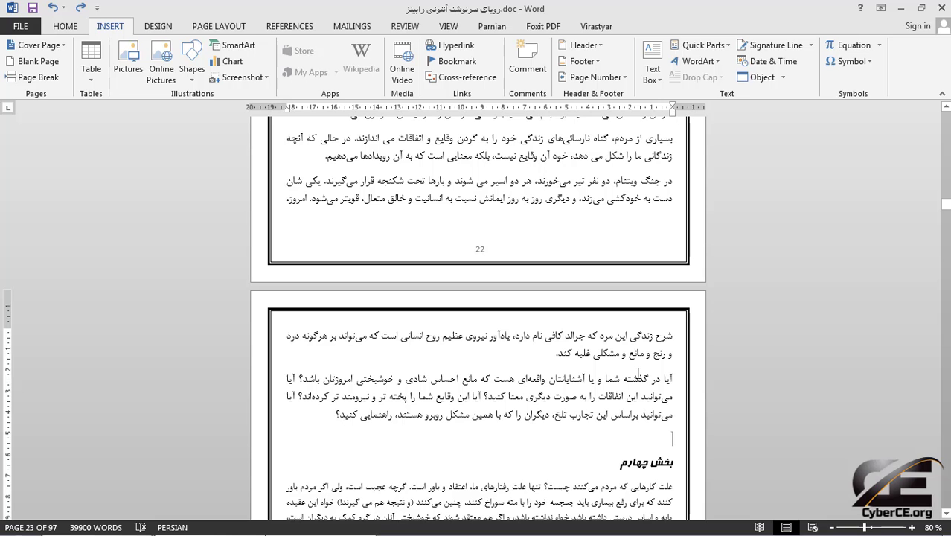
Step: Examine how the «بخش سوم» text runs across pages 22 and 23 and where the text before it ends on page 21
scroll(658, 324, up, 8)
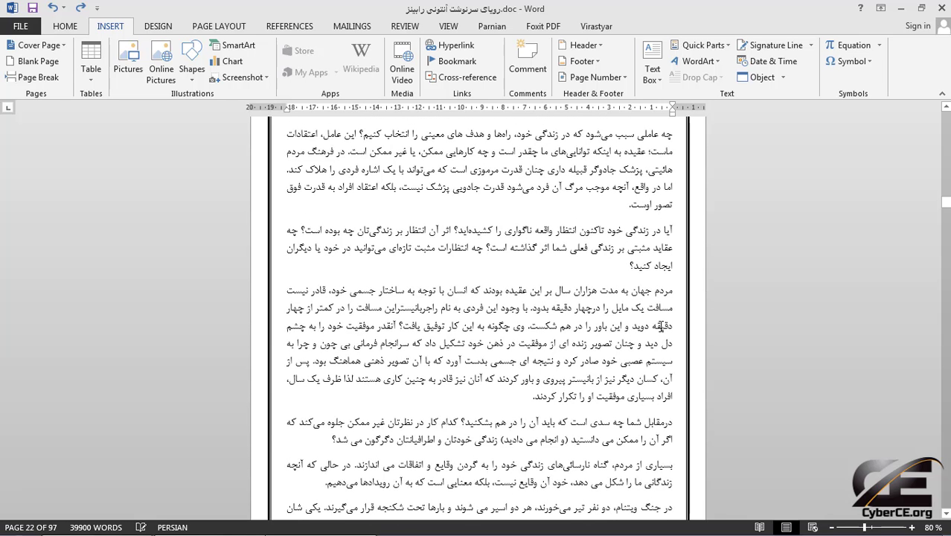
scroll(661, 325, up, 2)
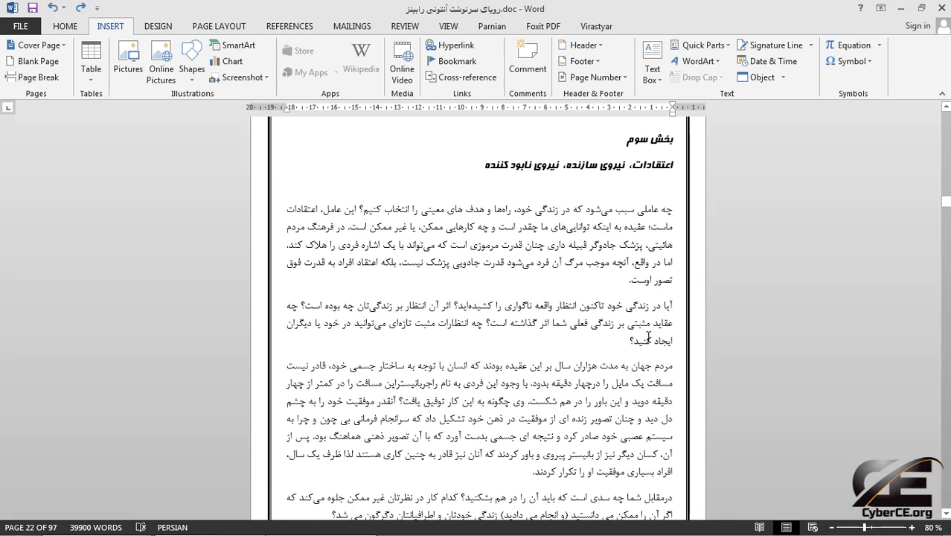
scroll(648, 336, down, 9)
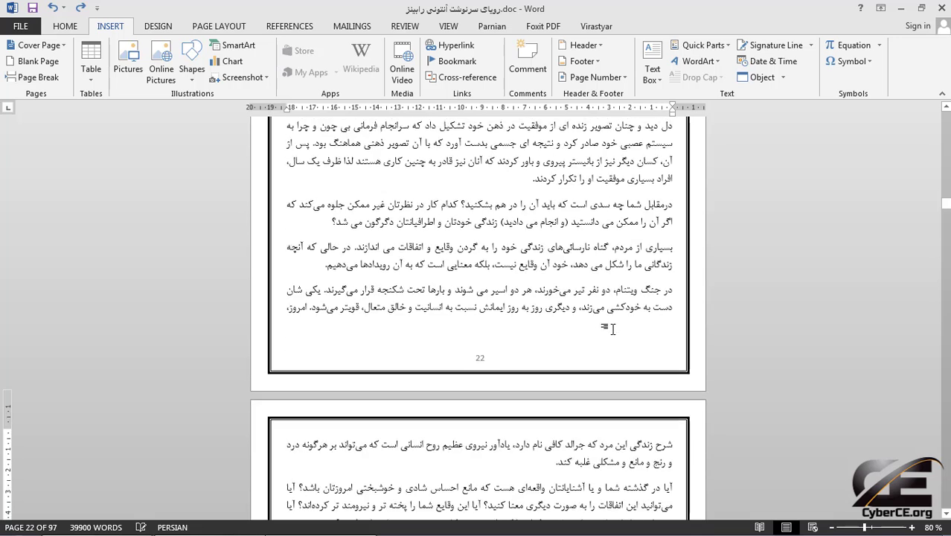
scroll(612, 355, up, 5)
scroll(611, 355, up, 12)
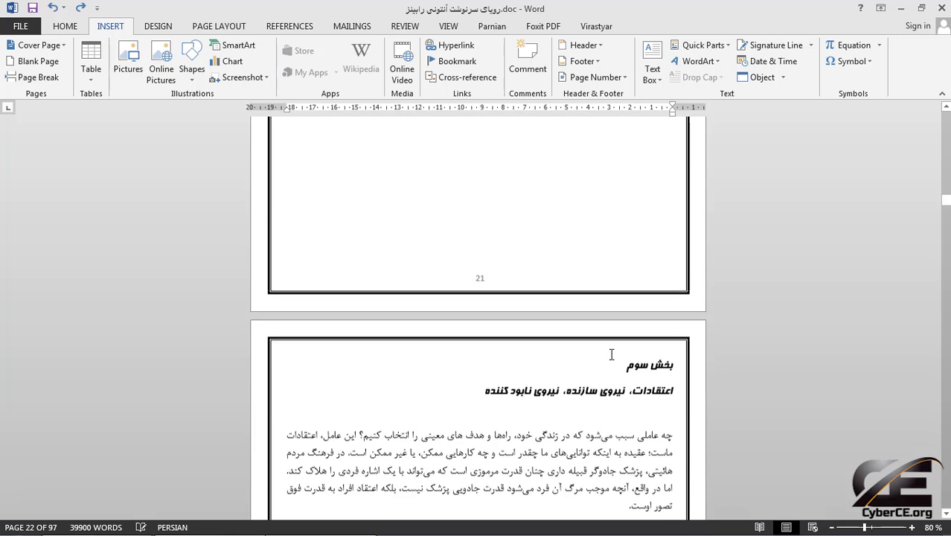
scroll(590, 259, up, 4)
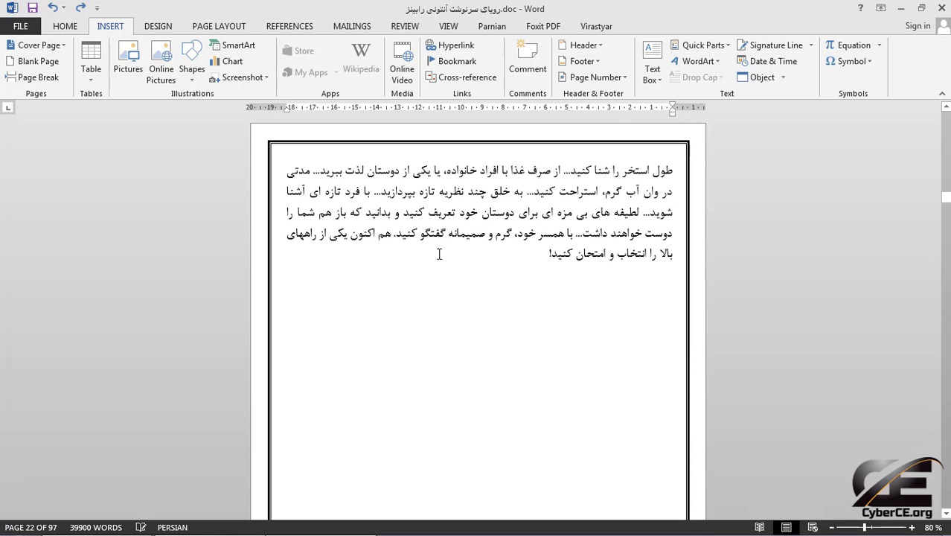
Step: Enlarge the font of the text from page 19 to the end of page 21 further and check where «بخش سوم» starts
key(ctrl+a)
scroll(691, 221, down, 15)
scroll(691, 221, up, 6)
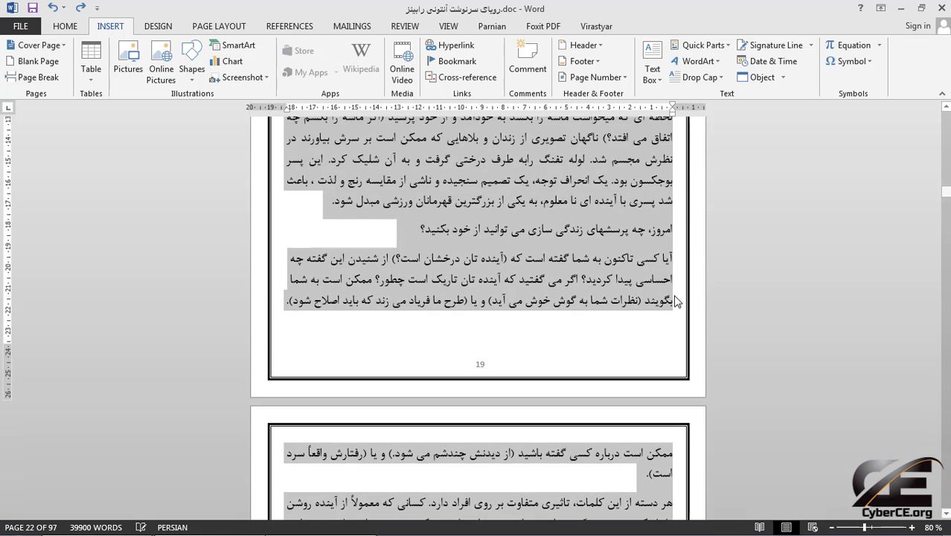
scroll(695, 298, down, 13)
scroll(698, 301, down, 13)
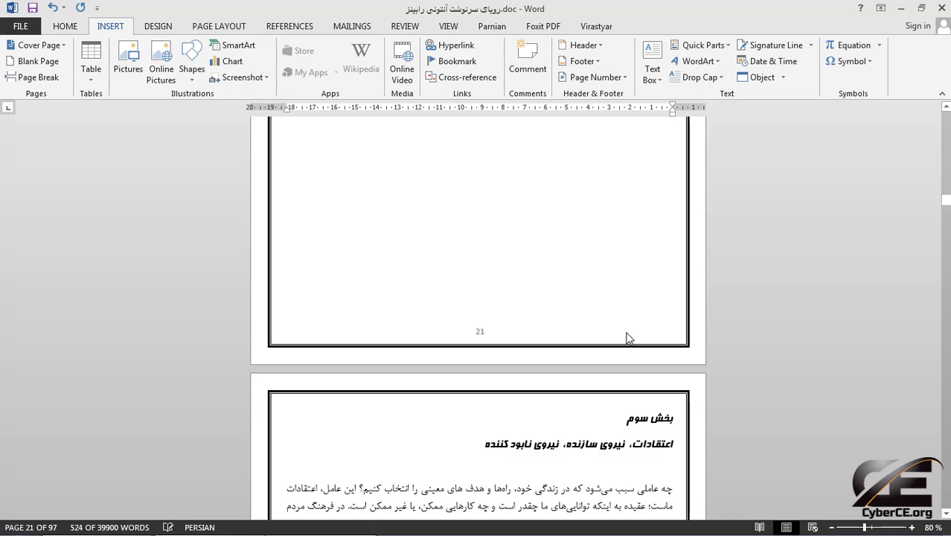
scroll(601, 312, down, 12)
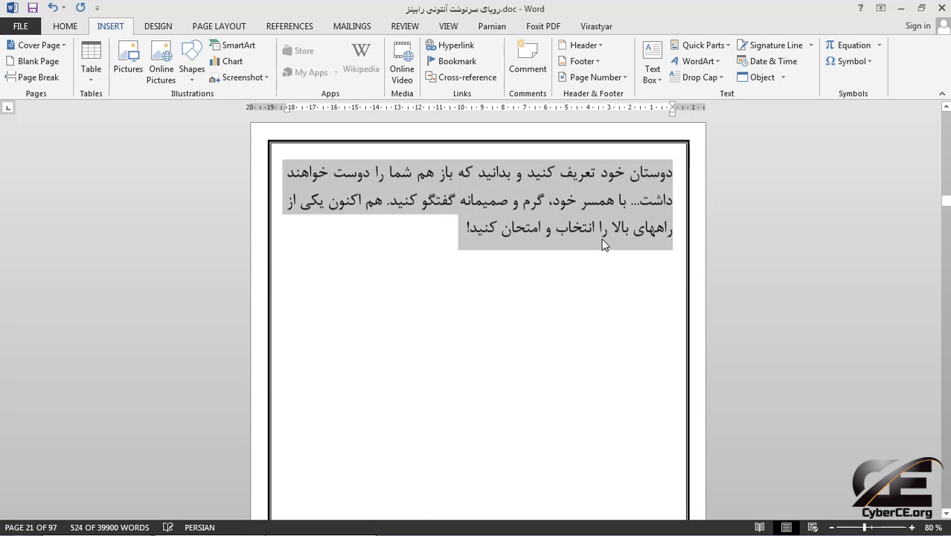
scroll(601, 313, up, 4)
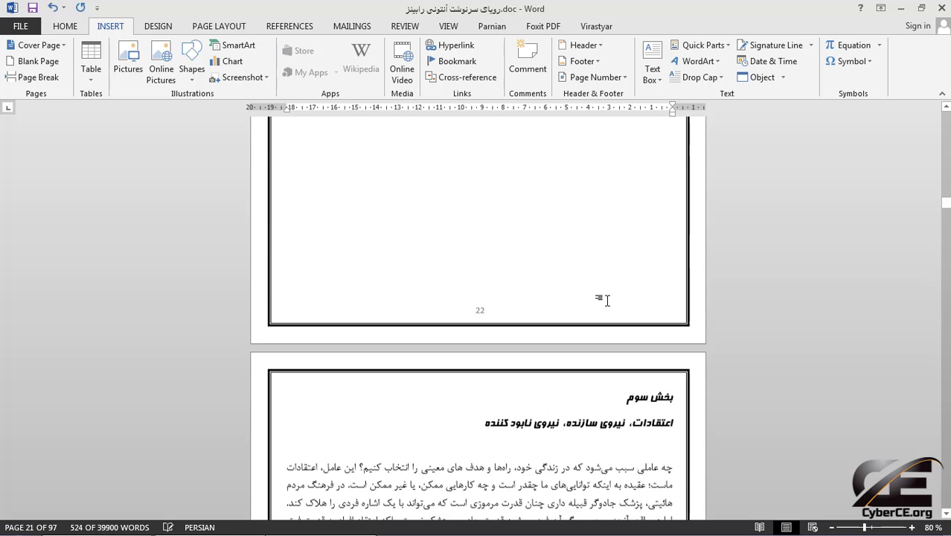
scroll(603, 283, down, 4)
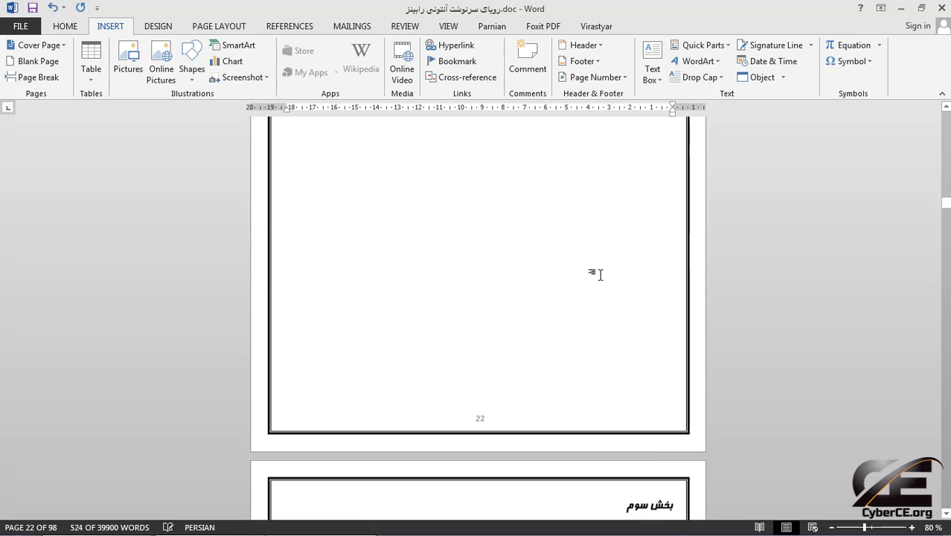
Step: Enlarge the font of the page 23 text that precedes the «بخش چهارم» heading and check where the heading starts
scroll(542, 299, down, 10)
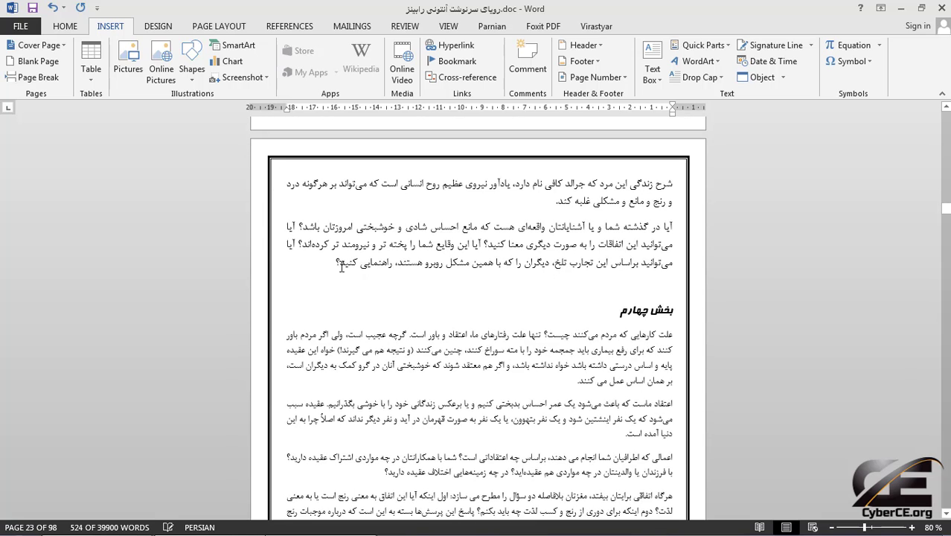
drag(327, 266, 677, 118)
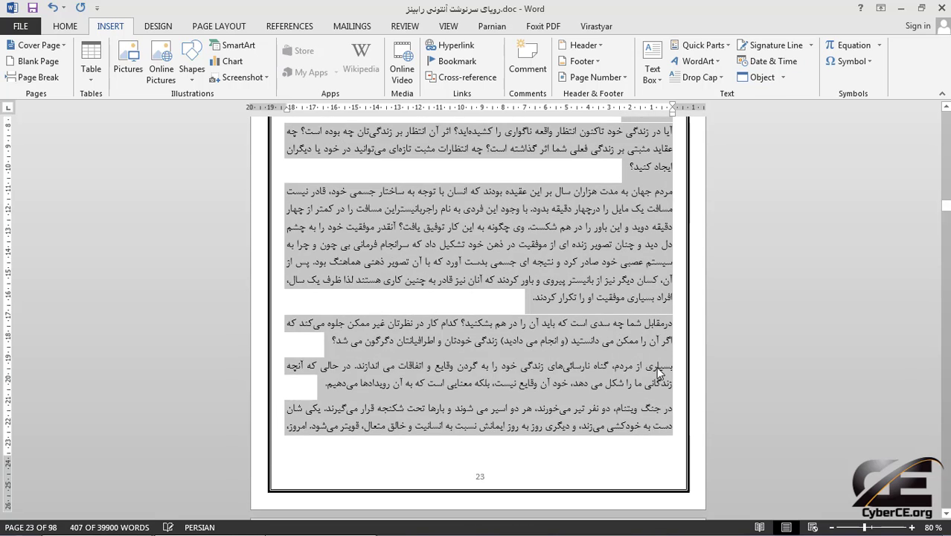
key(ctrl+])
scroll(654, 376, down, 6)
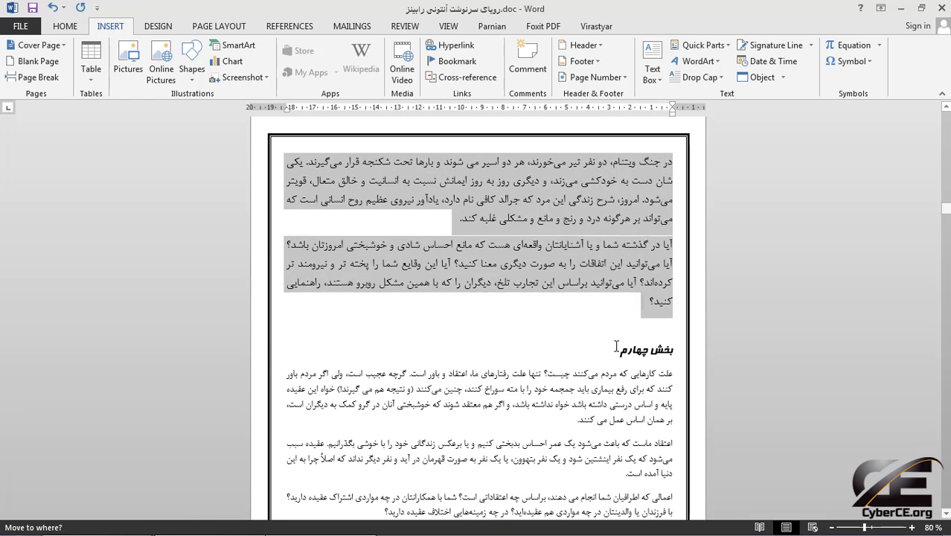
click(645, 301)
click(620, 331)
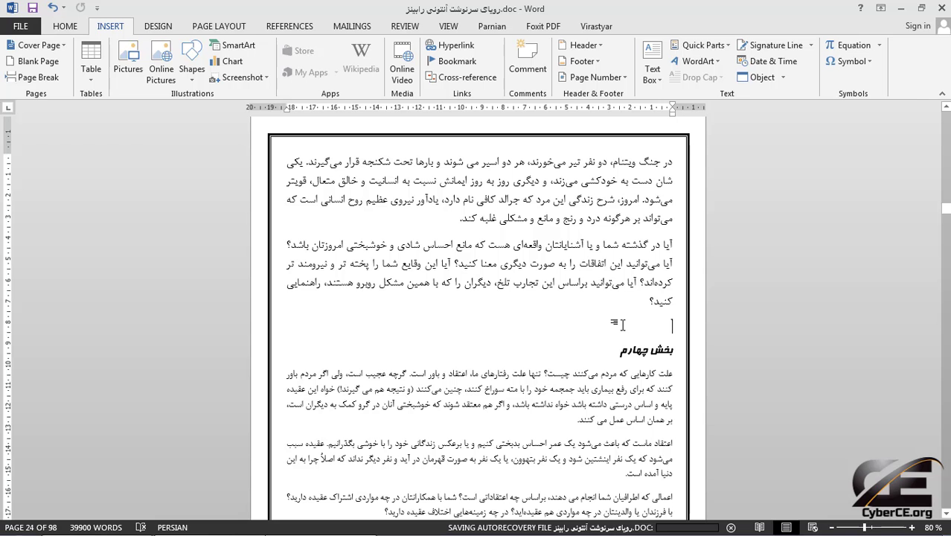
click(602, 306)
Step: Insert the built-in Grid cover page at the start of the document and look it over
key(ctrl+Home)
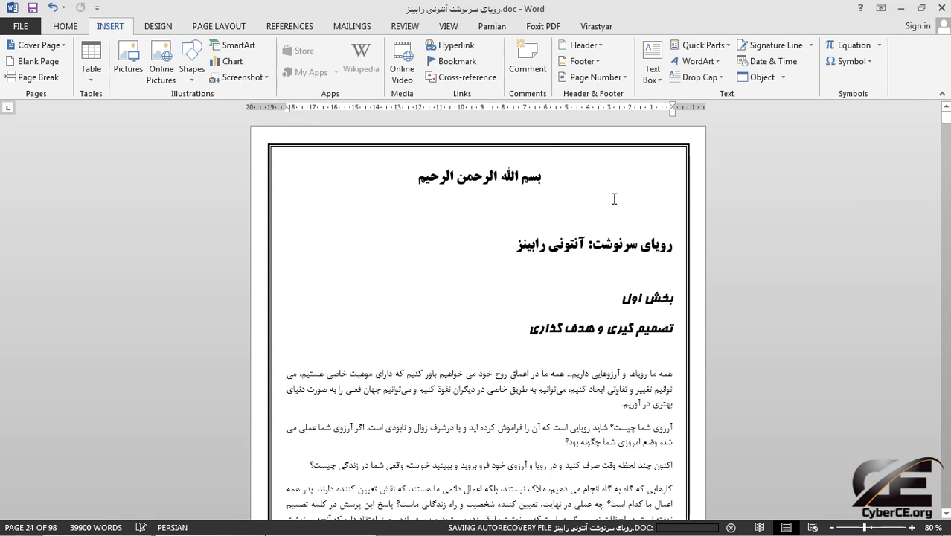
click(556, 202)
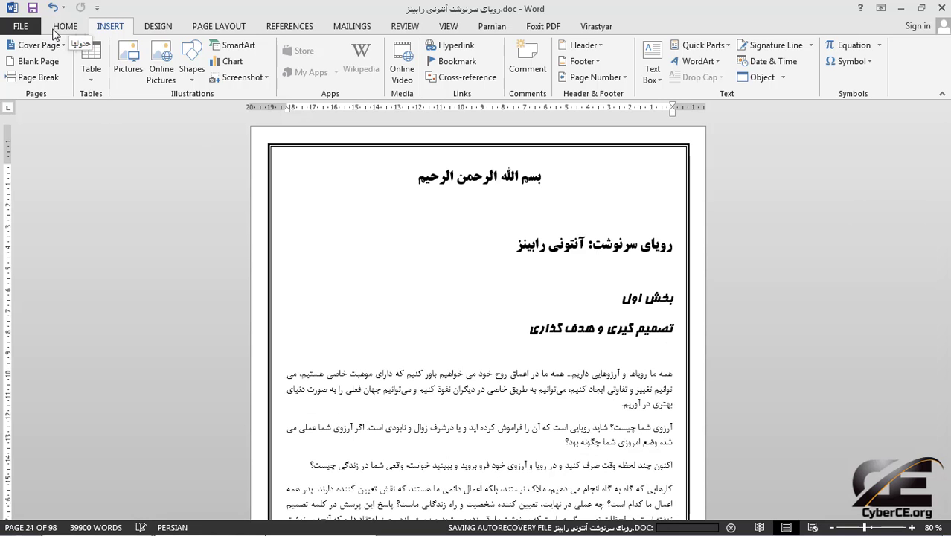
click(61, 47)
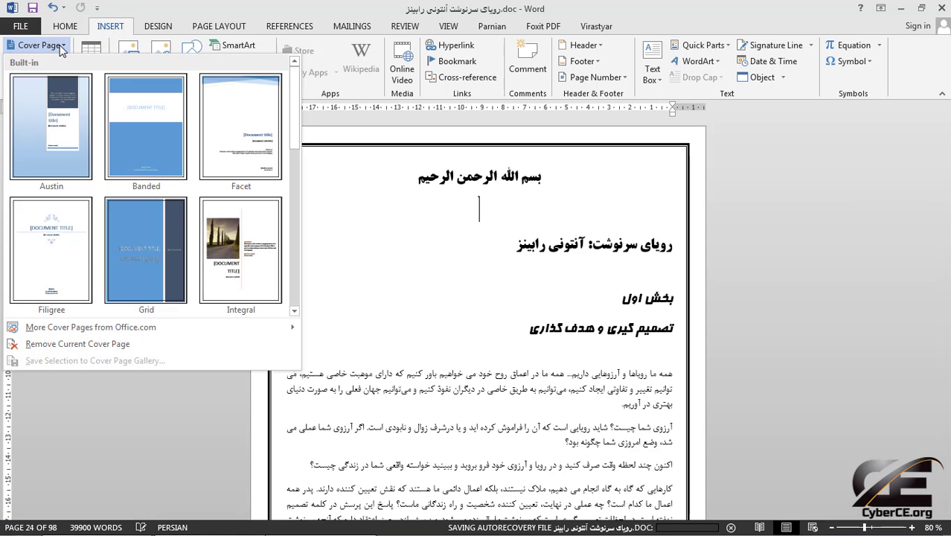
scroll(117, 204, down, 5)
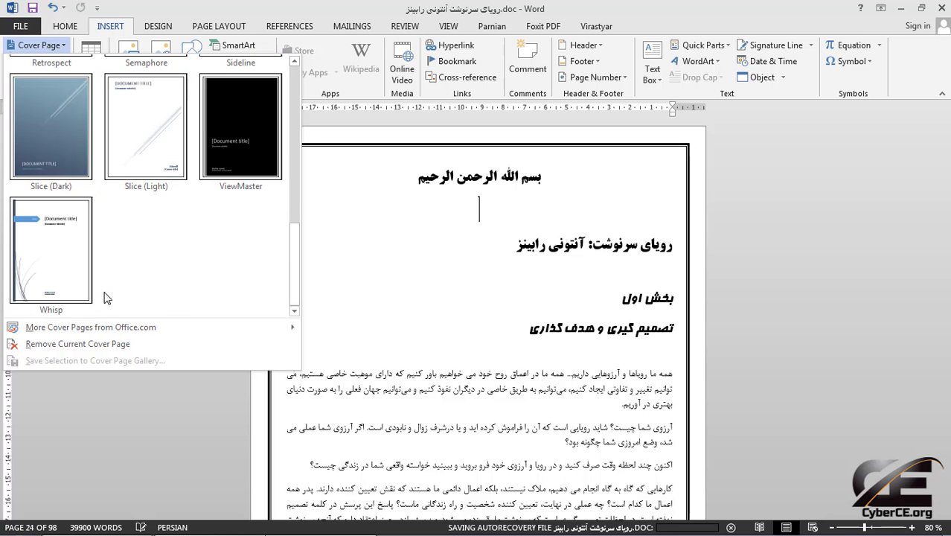
scroll(110, 296, up, 5)
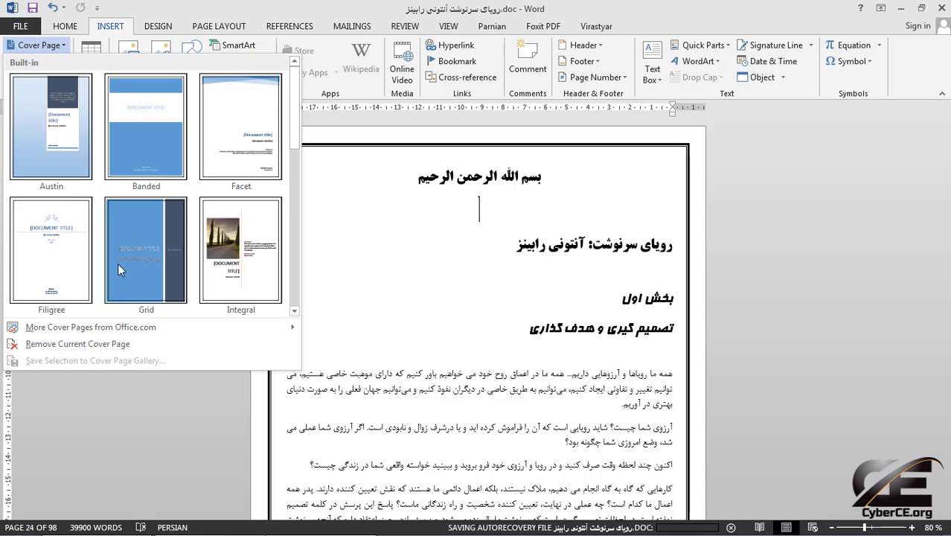
click(164, 233)
scroll(329, 264, down, 5)
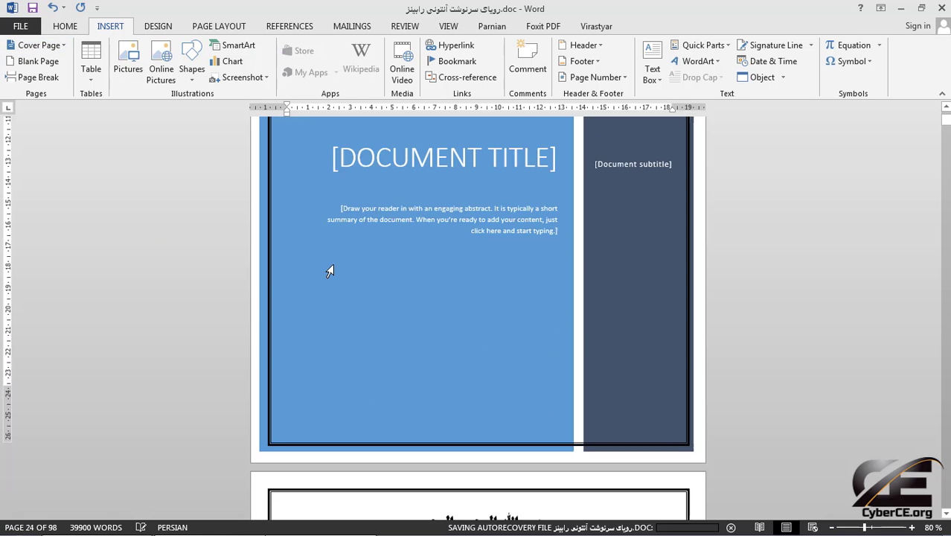
scroll(330, 271, down, 4)
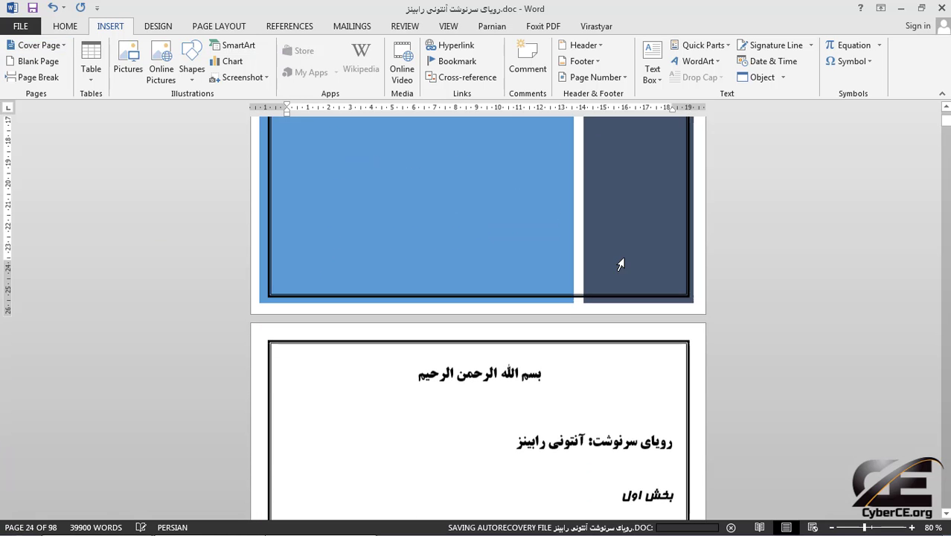
Step: Replace the cover page with the Insight 2 design from the Office.com cover pages
click(64, 47)
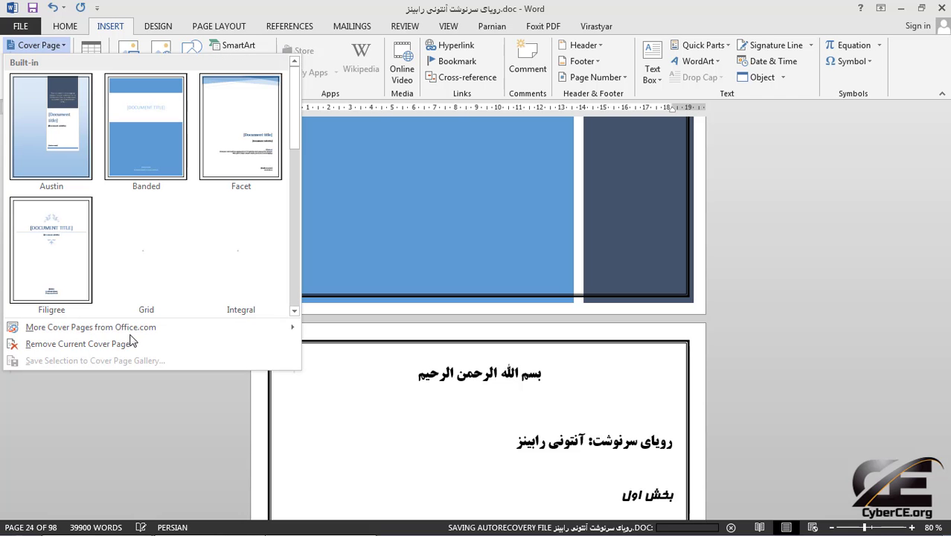
mouse_move(178, 333)
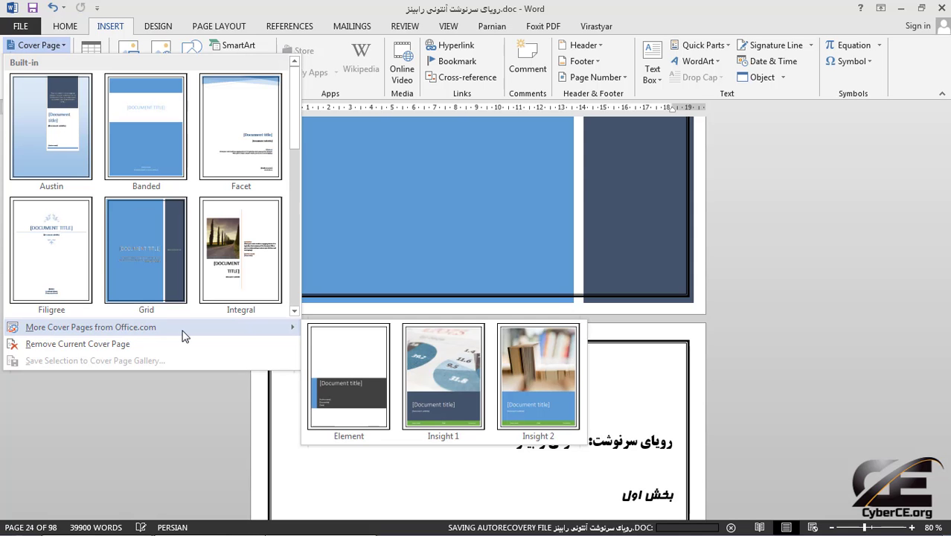
click(516, 374)
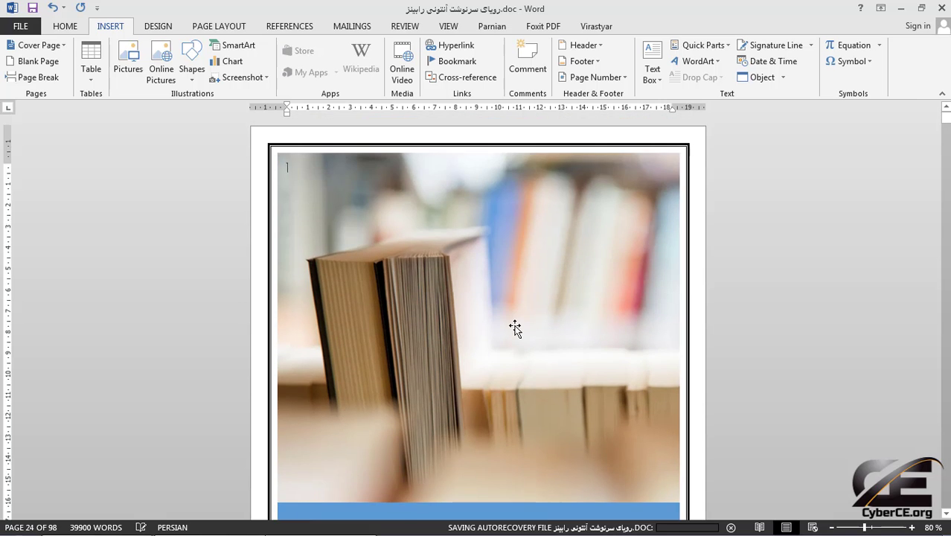
scroll(507, 325, down, 5)
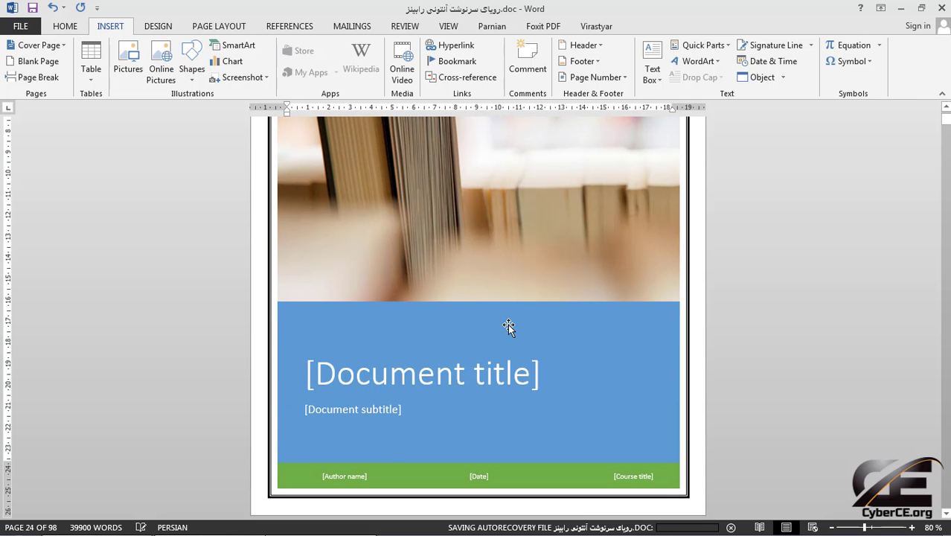
Step: Fill in the document title on the cover page with «موفقیت»
click(411, 380)
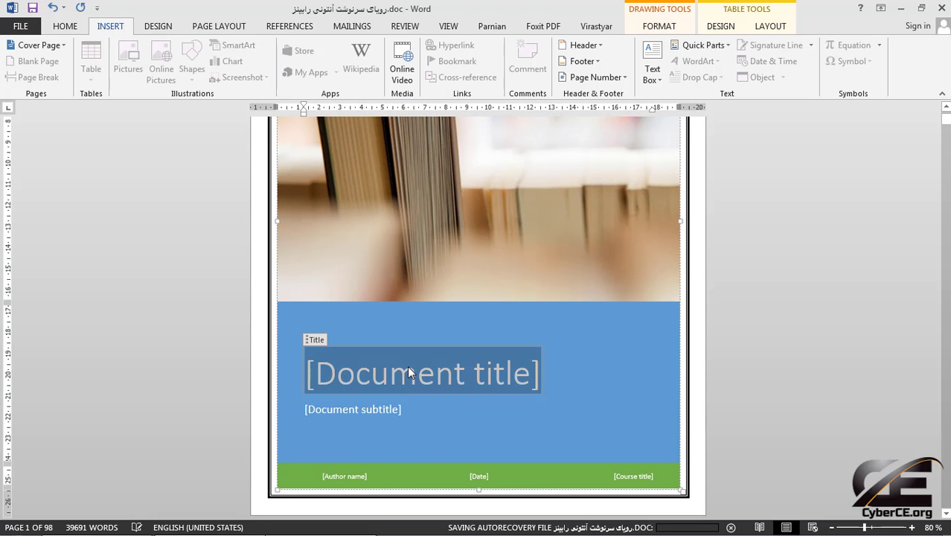
text(موق)
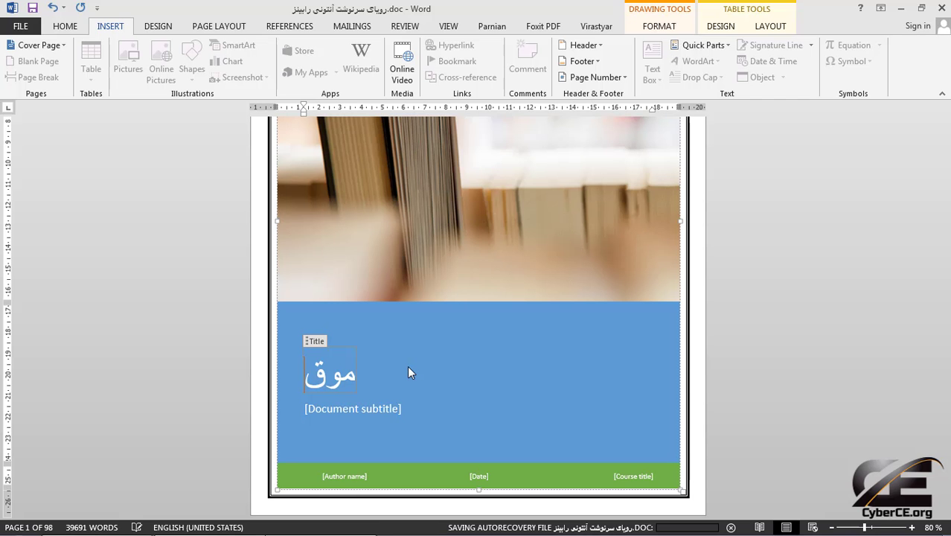
text(یت)
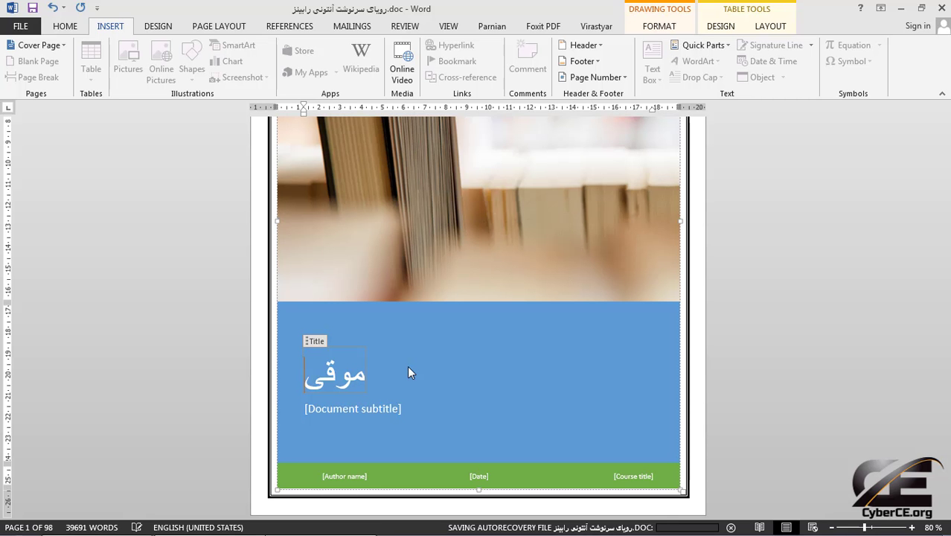
double_click(326, 374)
text(موفقیت)
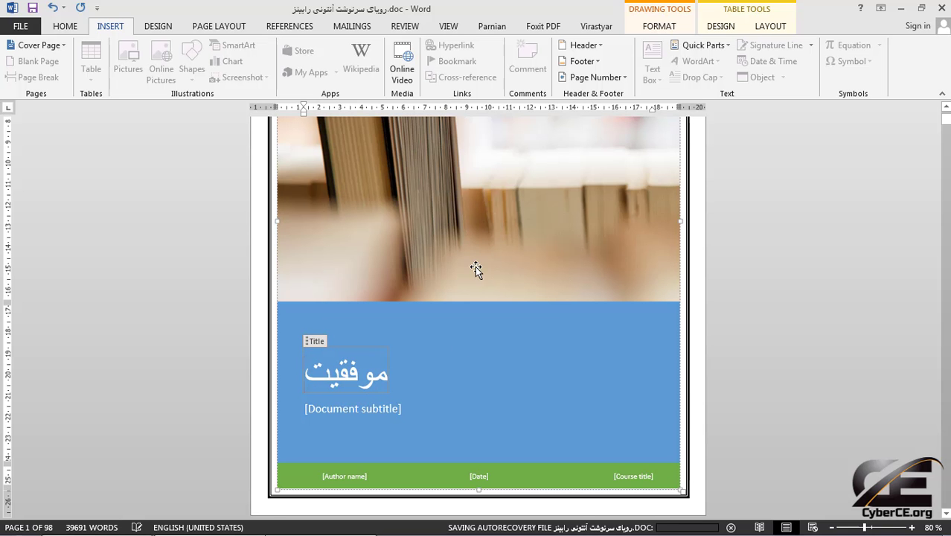
scroll(457, 347, up, 2)
scroll(474, 301, down, 5)
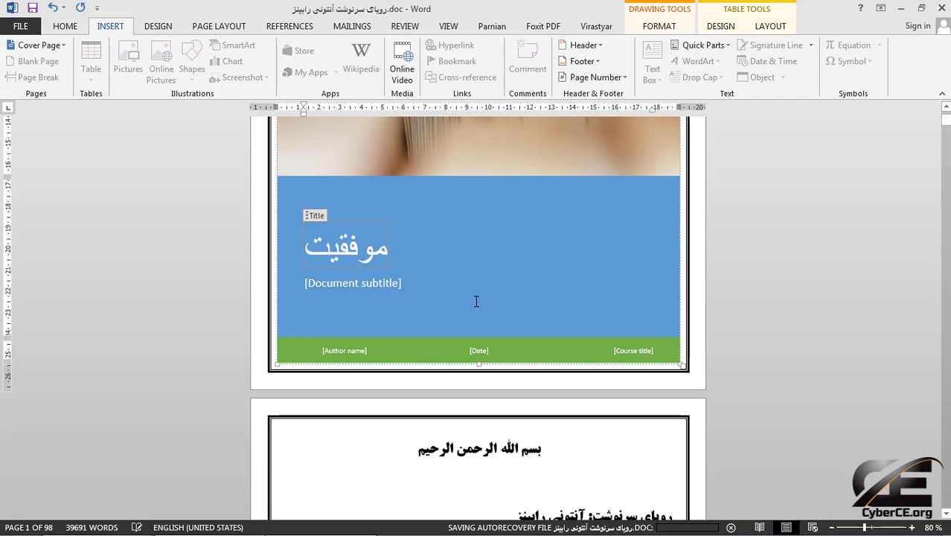
key(alt+shift)
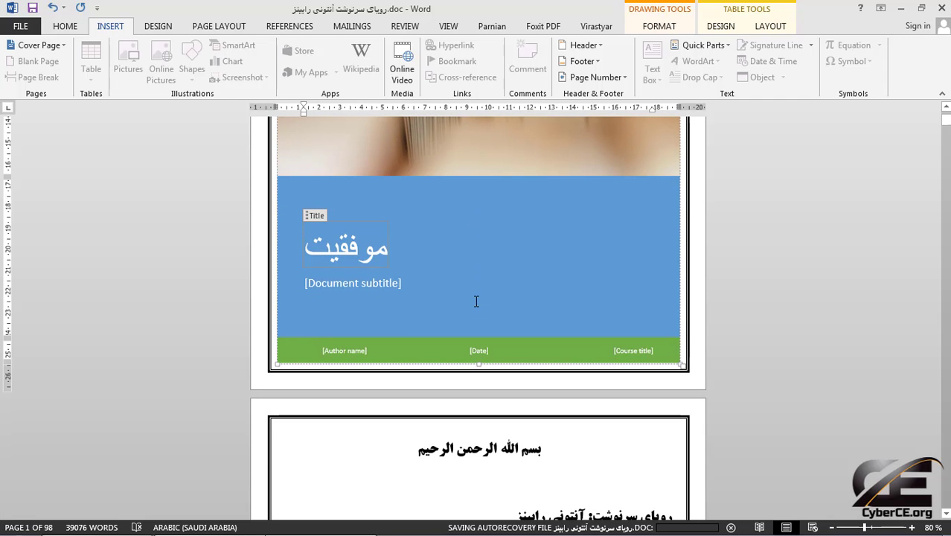
scroll(478, 301, up, 5)
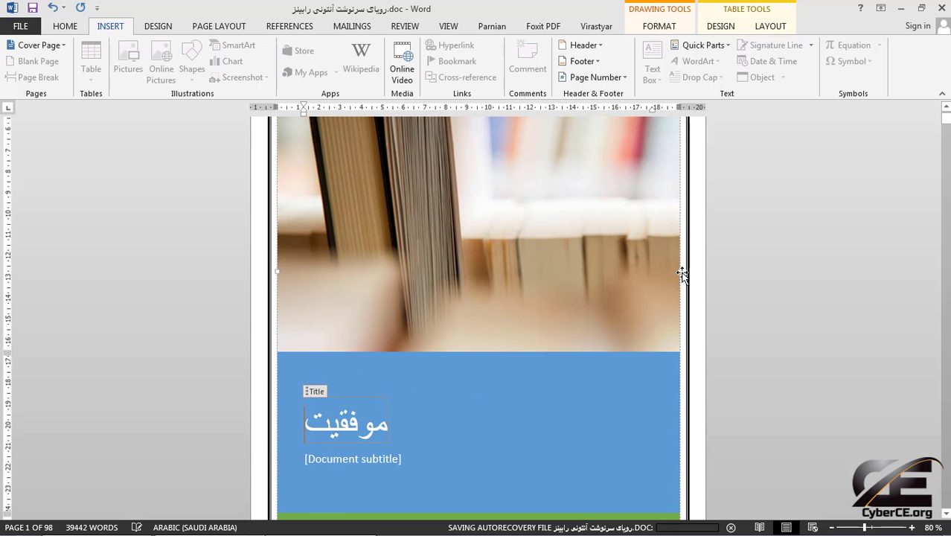
Step: Widen the cover page's picture and title block on both sides to about the page edges
drag(683, 274, 701, 271)
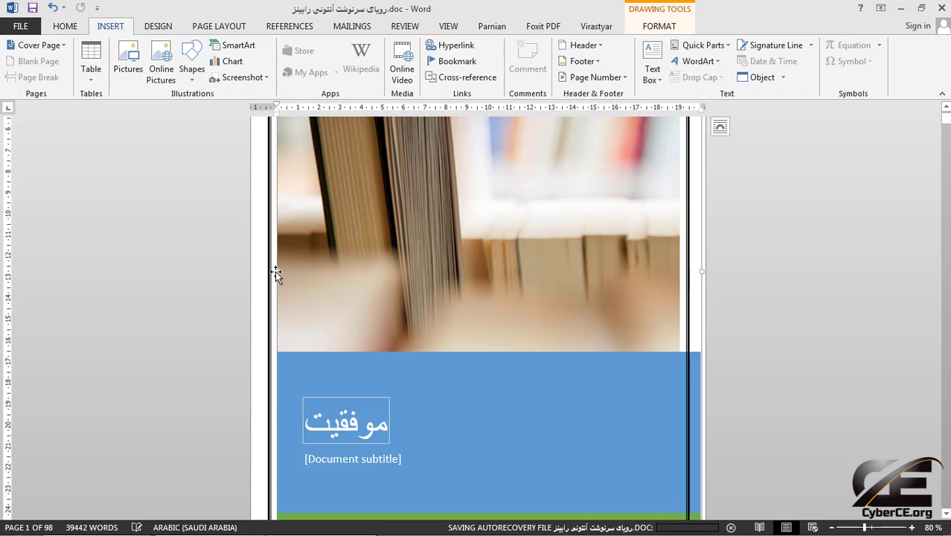
drag(276, 273, 248, 272)
scroll(426, 276, down, 10)
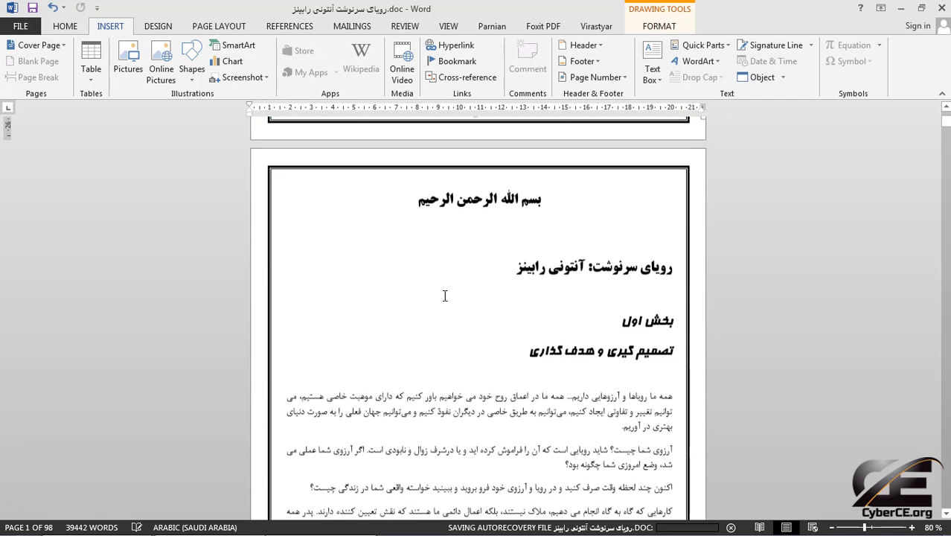
click(479, 324)
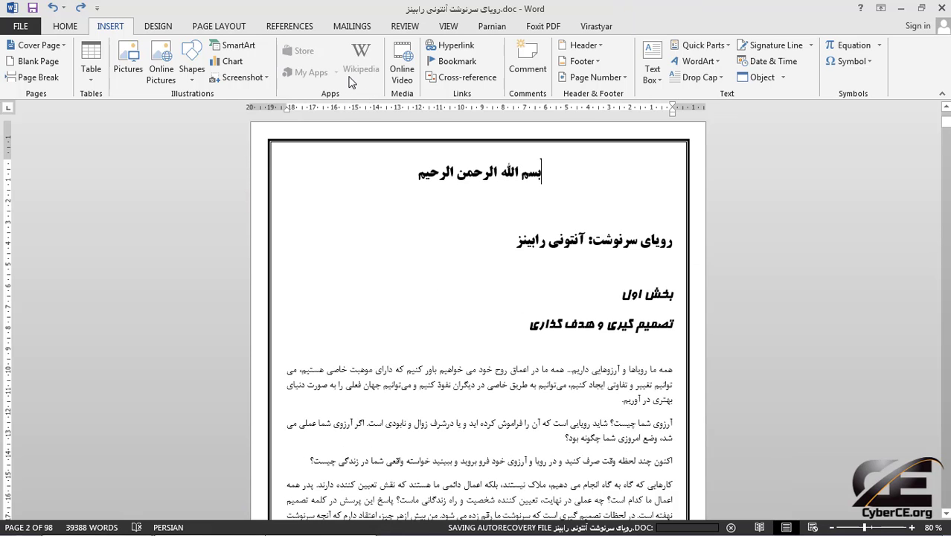
Step: Try the standard Orange and the theme colour Blue, Accent 1 as the page background colour
click(157, 26)
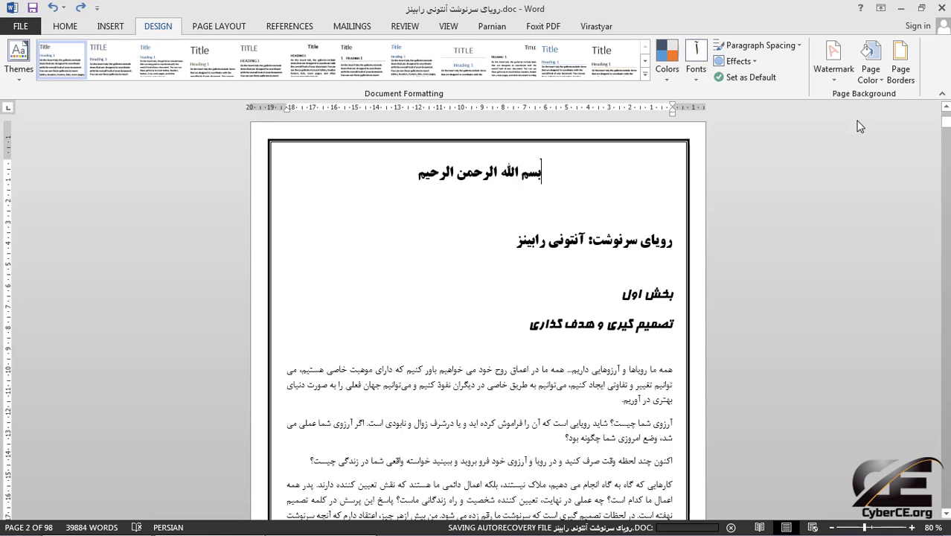
click(876, 87)
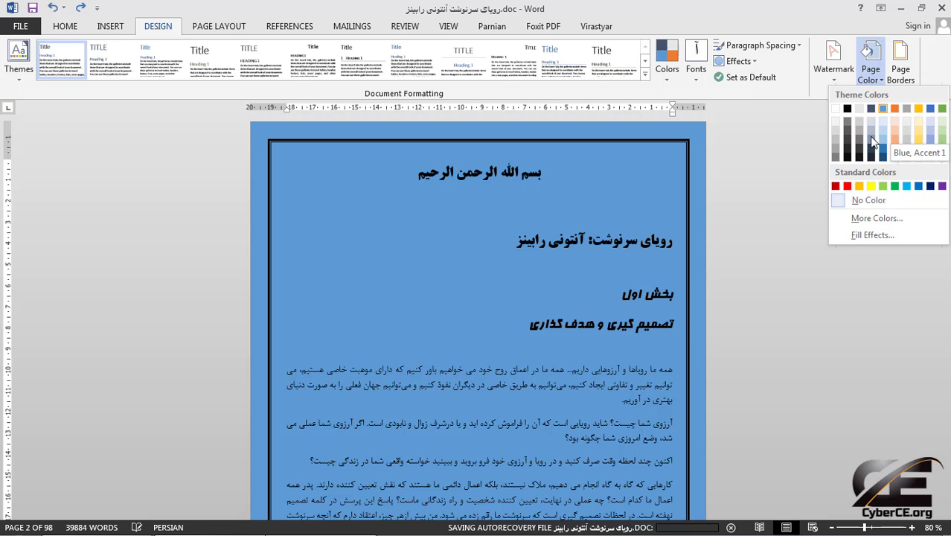
click(870, 187)
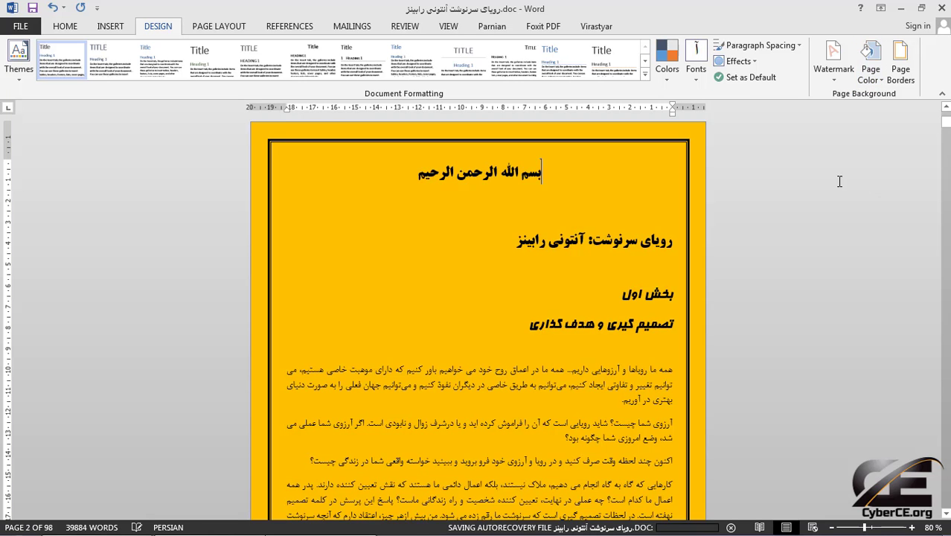
click(880, 79)
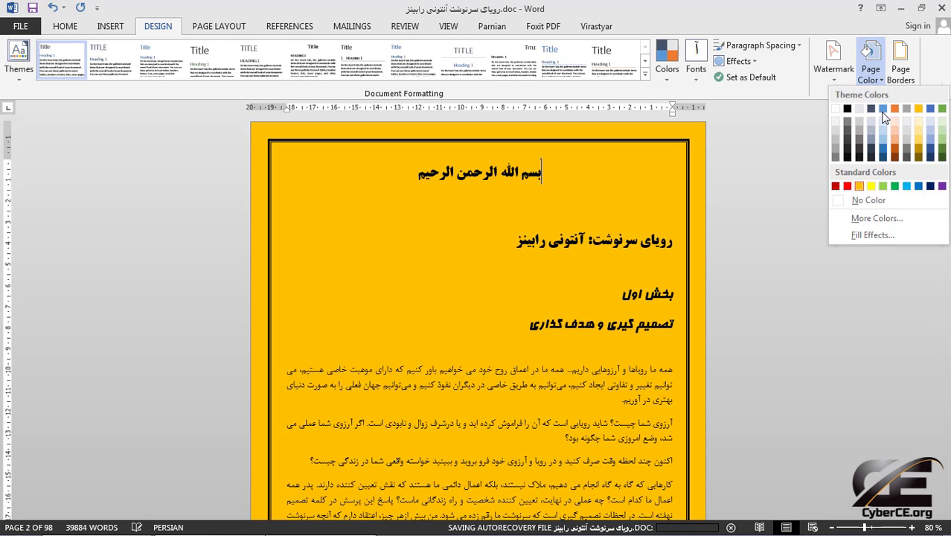
click(883, 112)
Step: Set the page background to a custom bright green picked from the colour spectrum
click(876, 79)
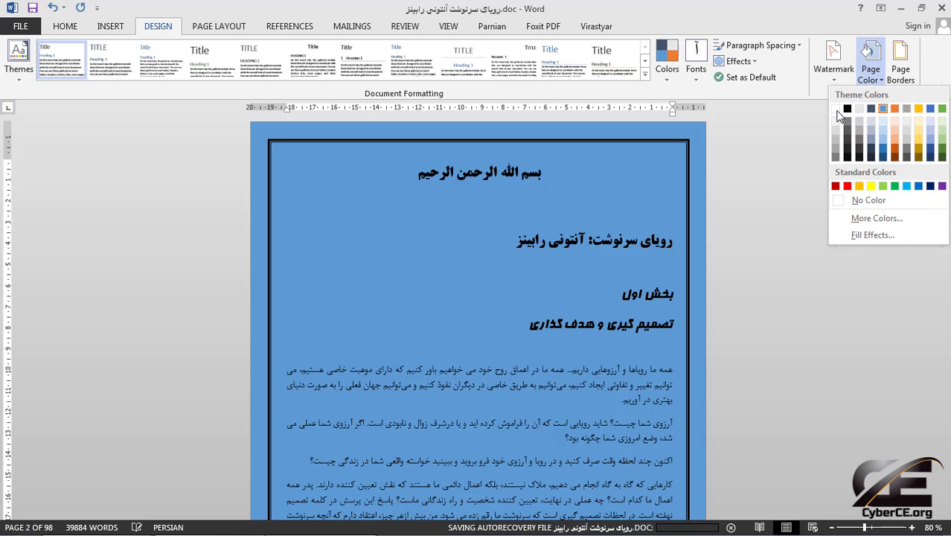
click(863, 218)
click(417, 215)
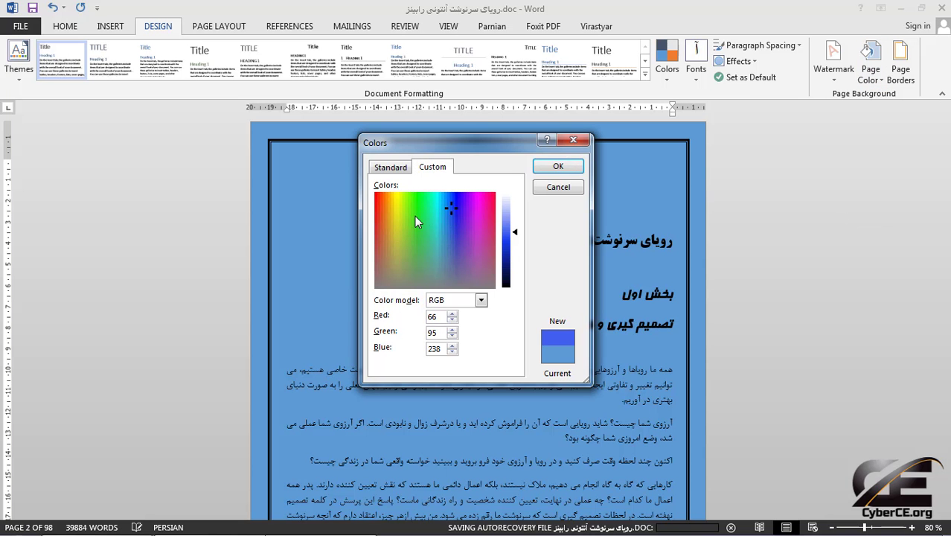
click(421, 210)
click(558, 168)
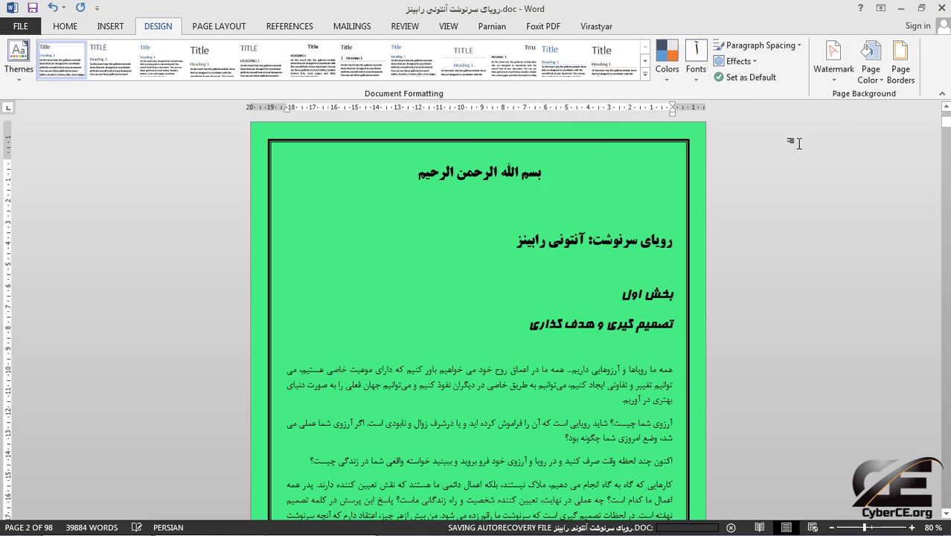
click(875, 83)
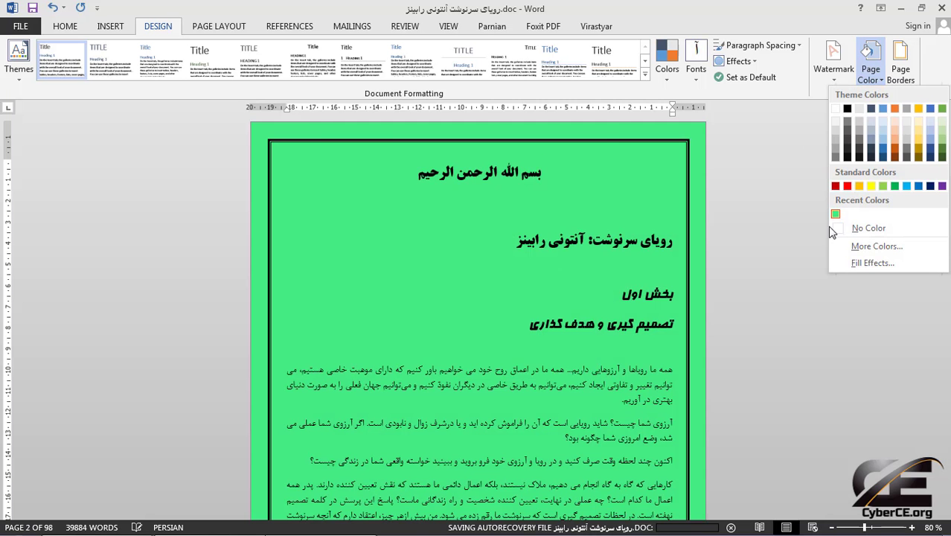
click(853, 263)
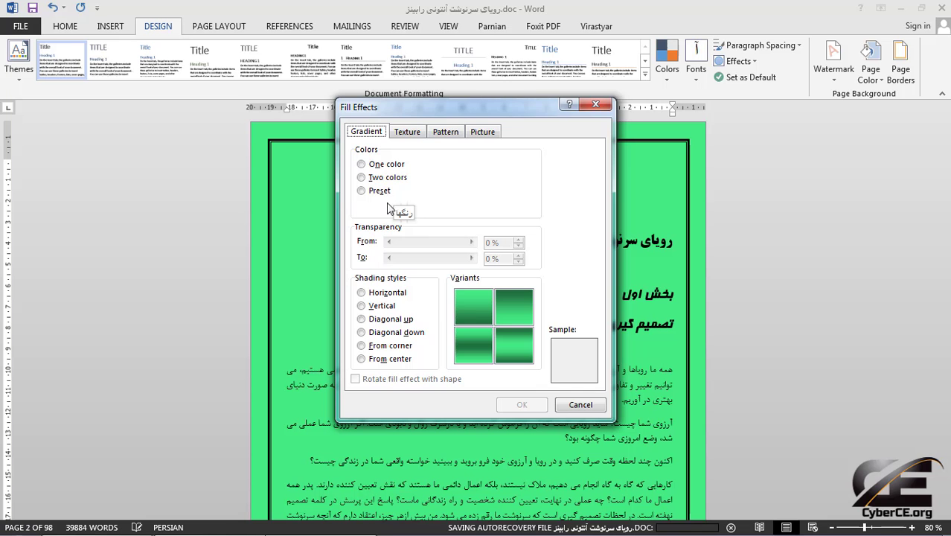
click(393, 179)
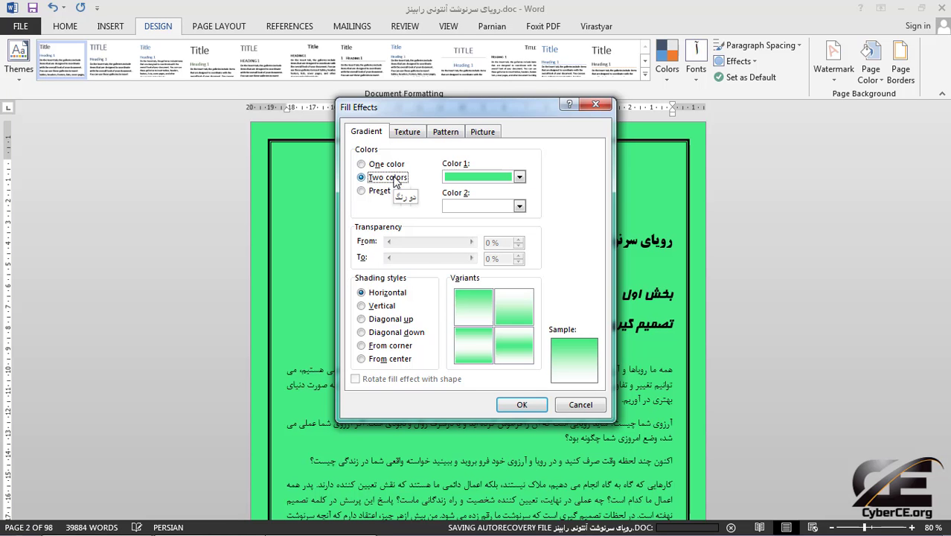
click(519, 206)
click(496, 236)
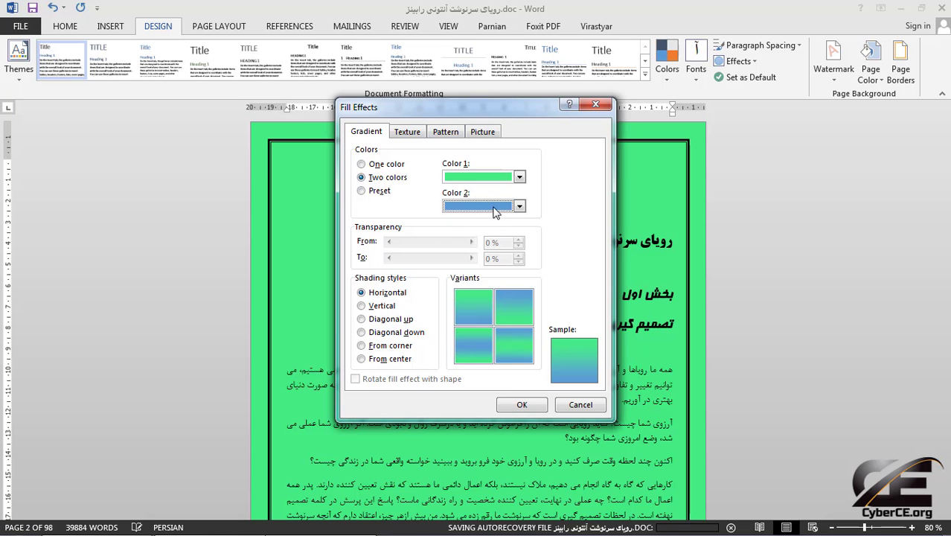
click(497, 212)
click(475, 309)
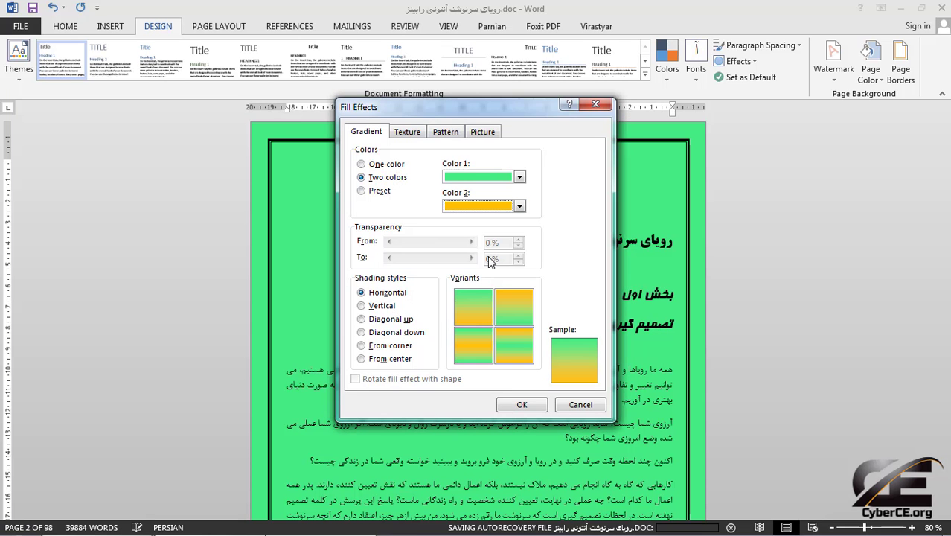
click(599, 106)
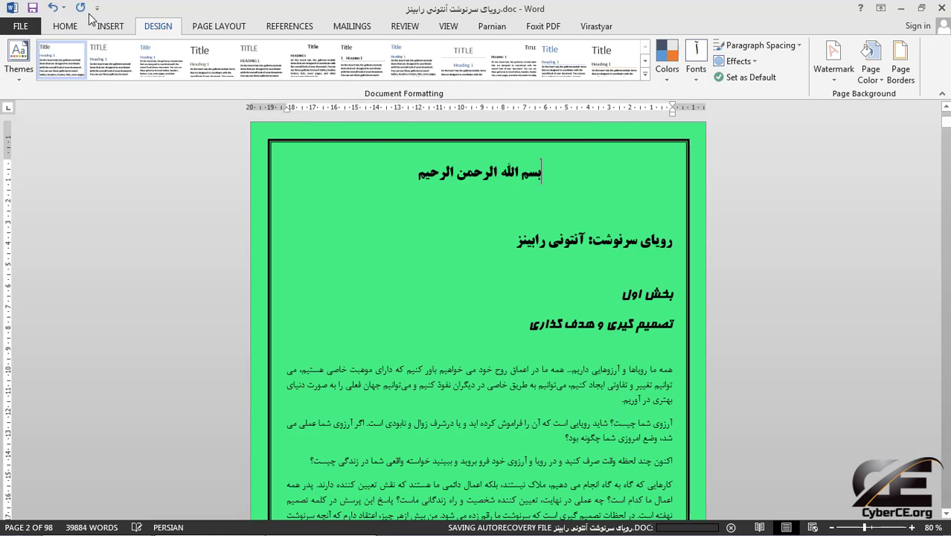
Step: Bring up the reflection options for the words «بسم الله الرحمن» in the top line and expand the glow and soft edges settings
click(104, 26)
click(76, 26)
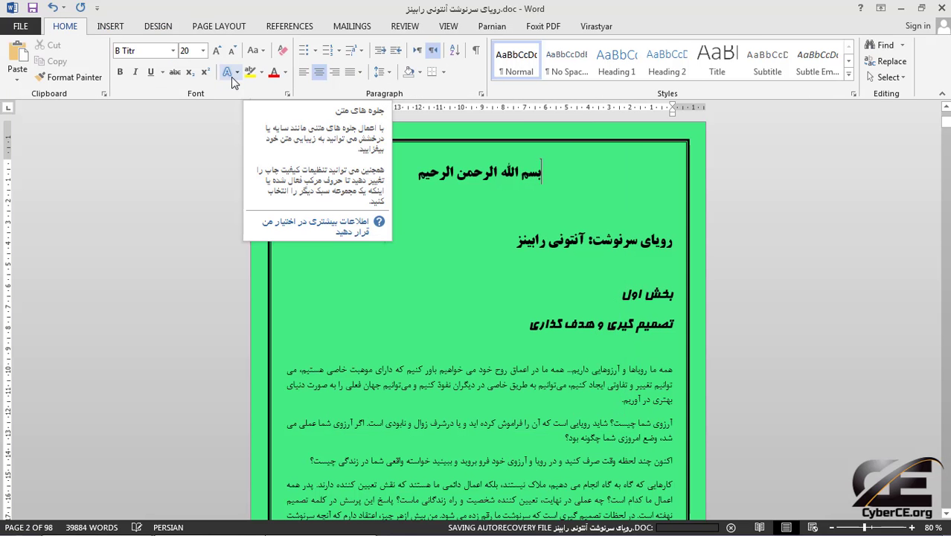
drag(541, 173, 444, 176)
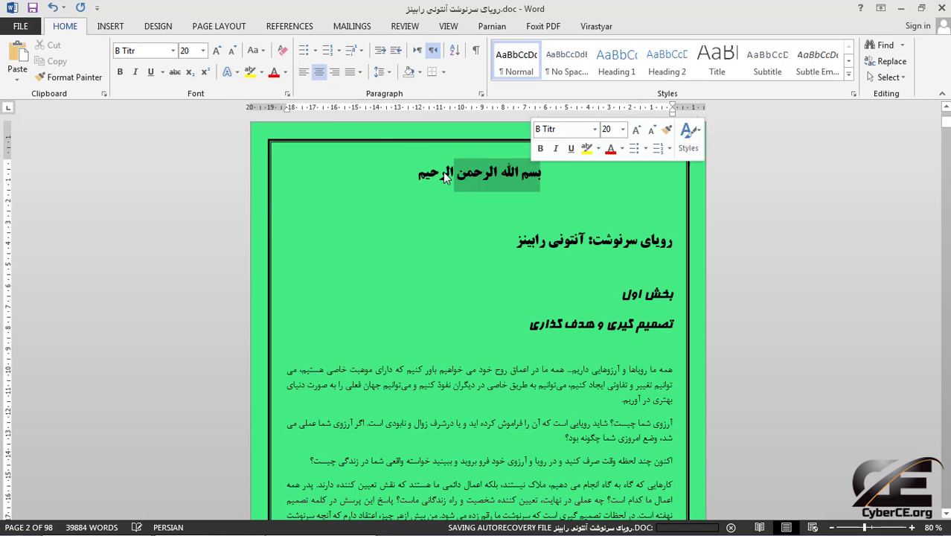
click(229, 71)
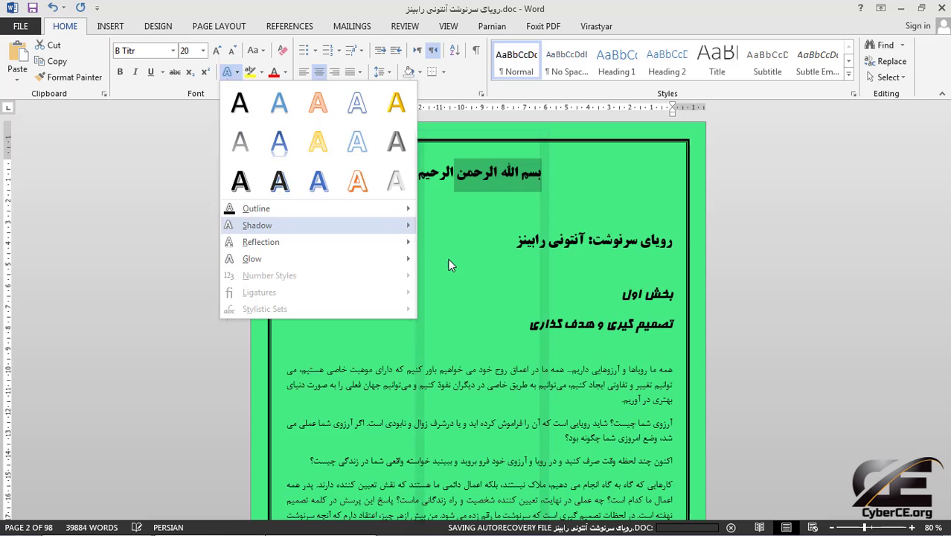
click(449, 265)
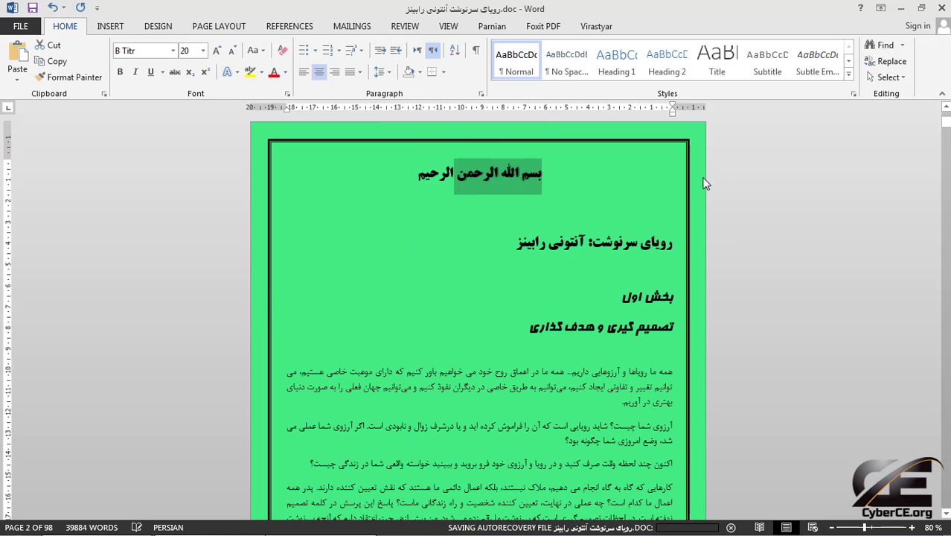
click(232, 72)
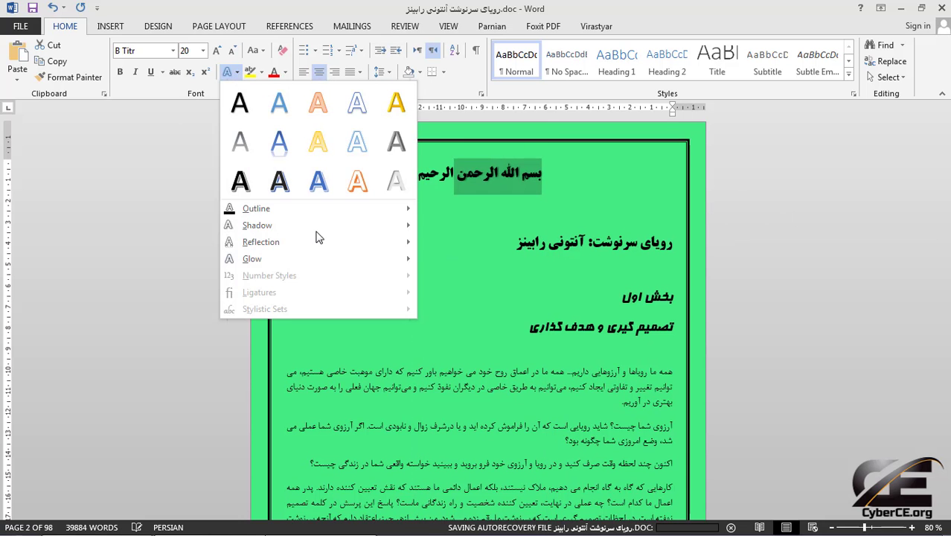
mouse_move(329, 240)
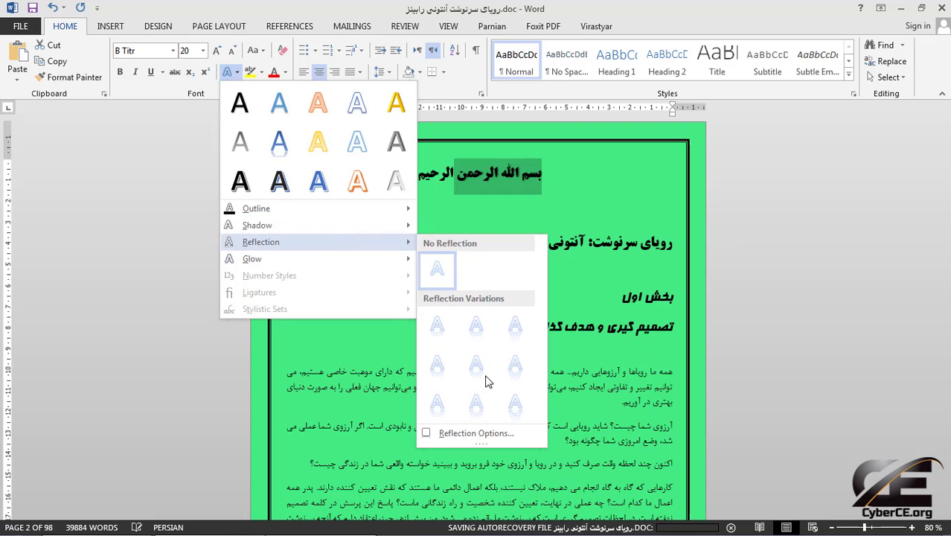
click(473, 433)
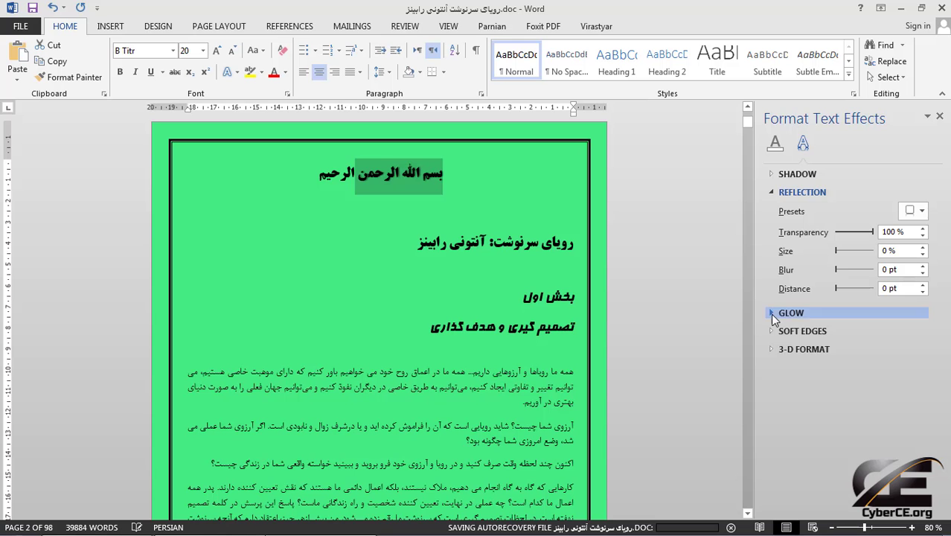
click(773, 318)
click(773, 419)
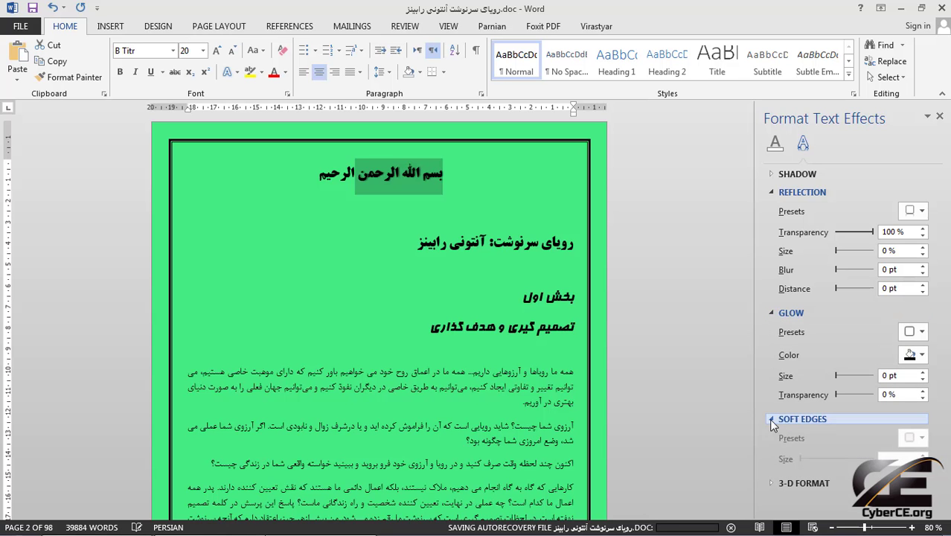
Step: Apply a gradient text fill to the selected words «بسم الله الرحمن»
click(775, 146)
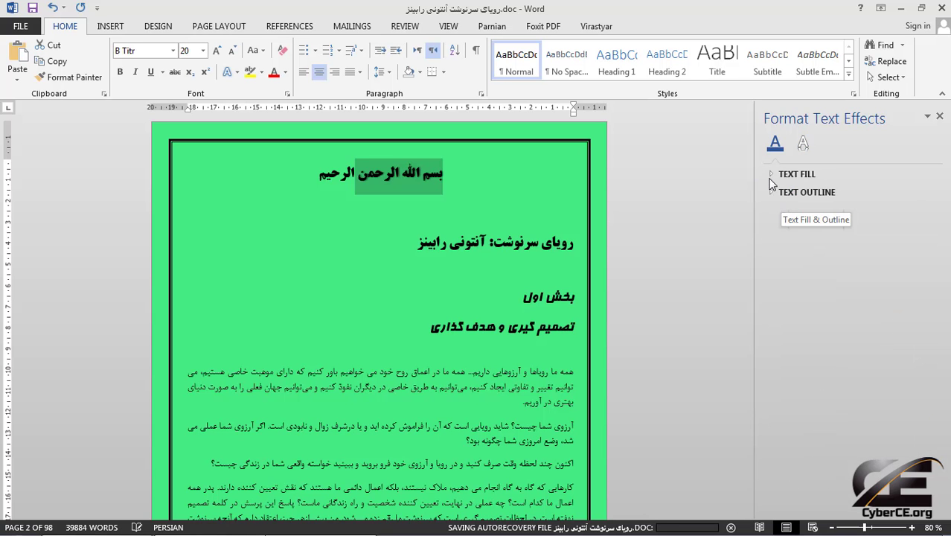
click(774, 176)
click(789, 226)
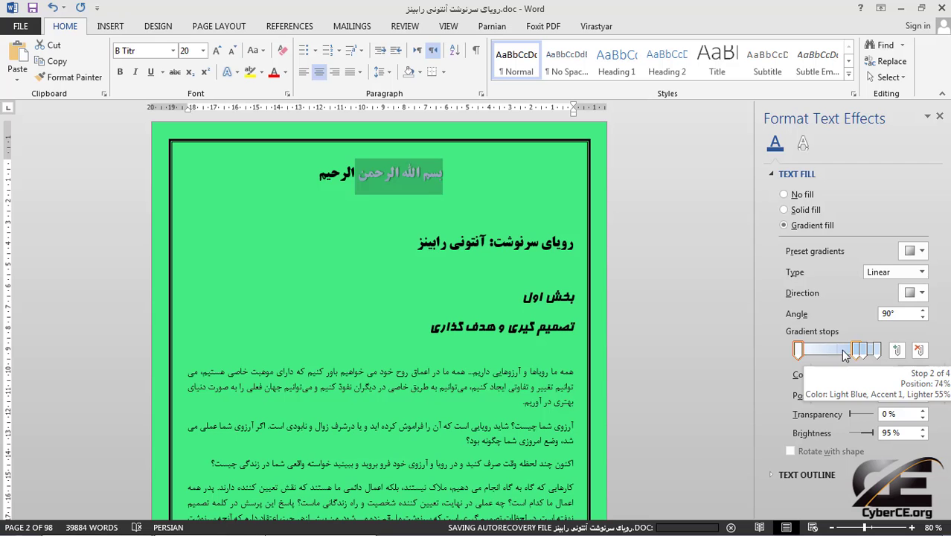
click(424, 199)
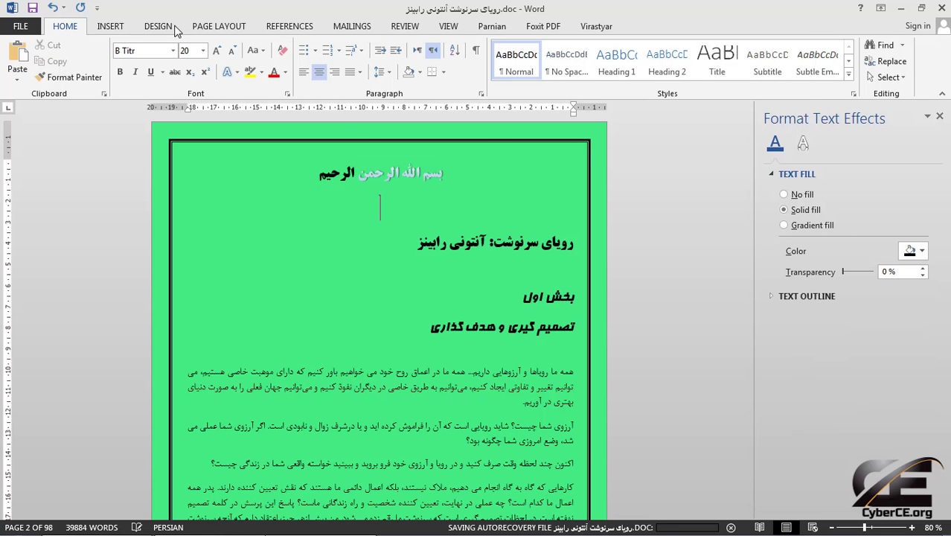
Step: Fill the page background with a two-colour gradient of light orange and white in the Diagonal up shading style
click(158, 28)
click(877, 80)
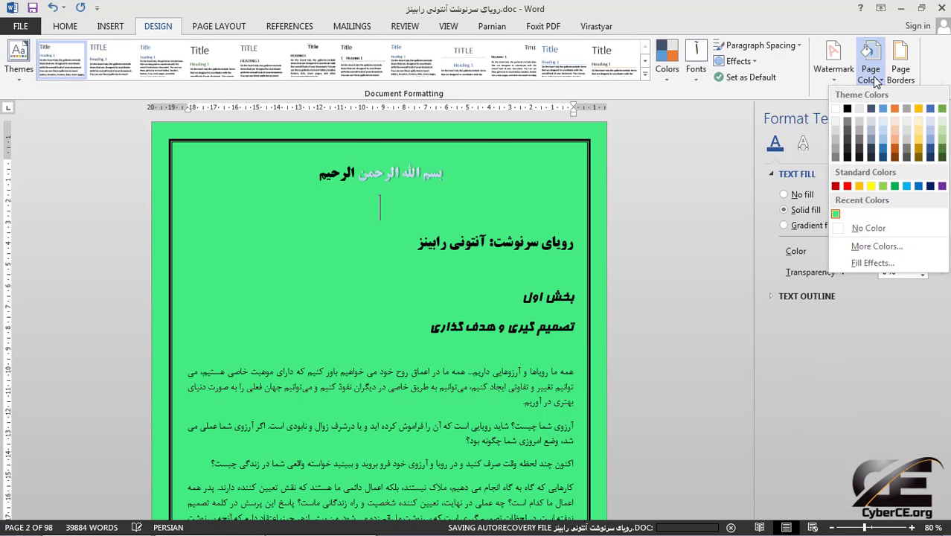
click(872, 262)
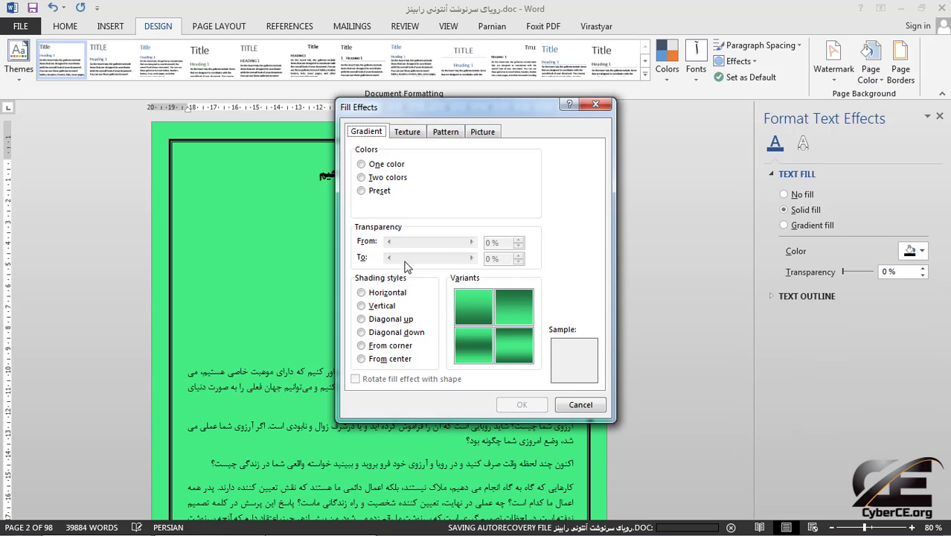
click(387, 177)
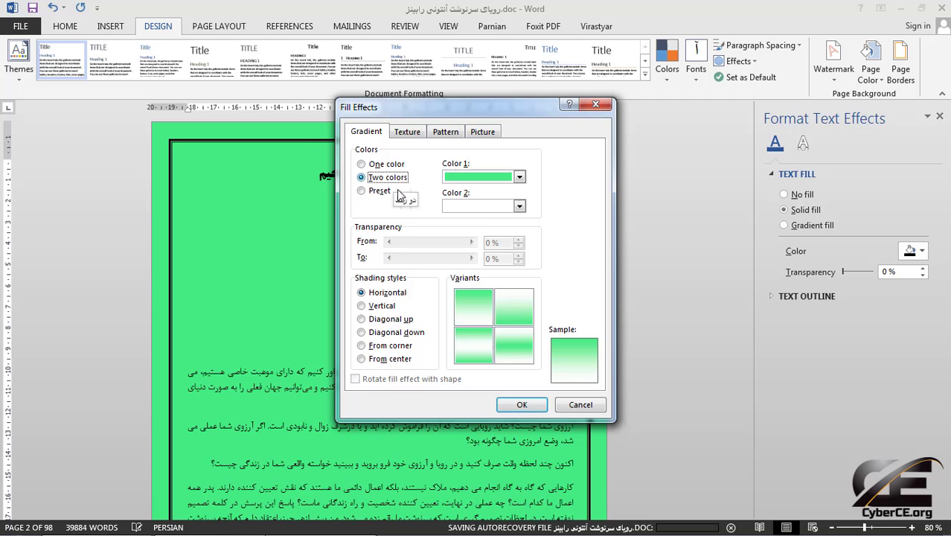
click(520, 207)
click(521, 179)
click(519, 177)
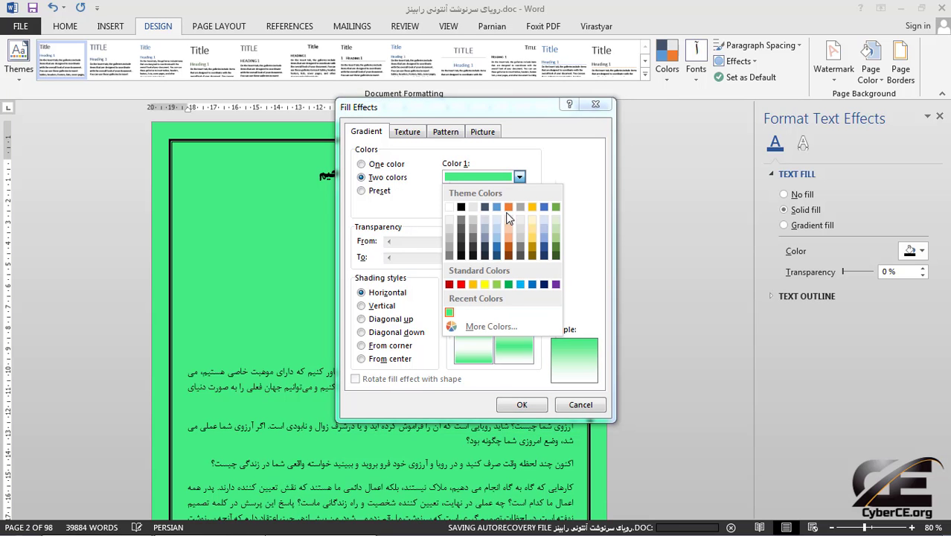
click(510, 236)
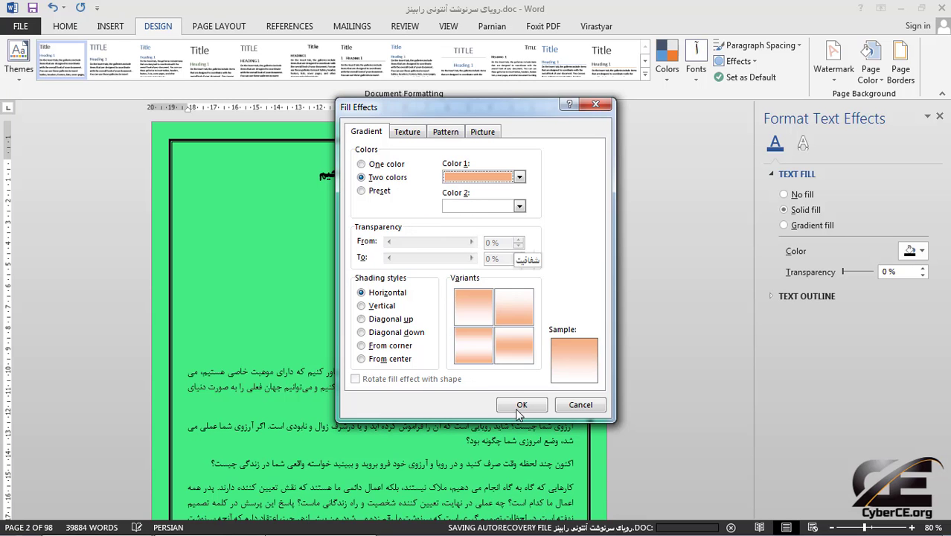
click(395, 318)
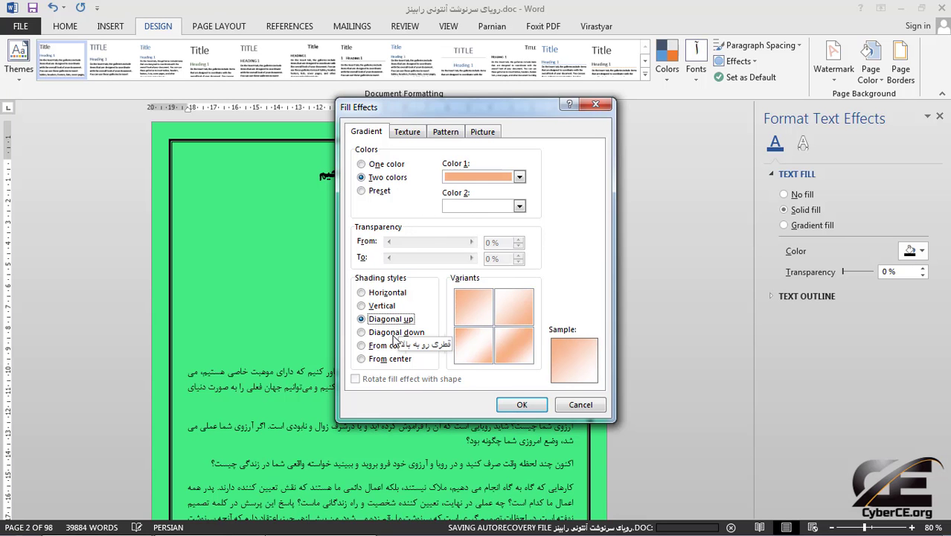
click(514, 404)
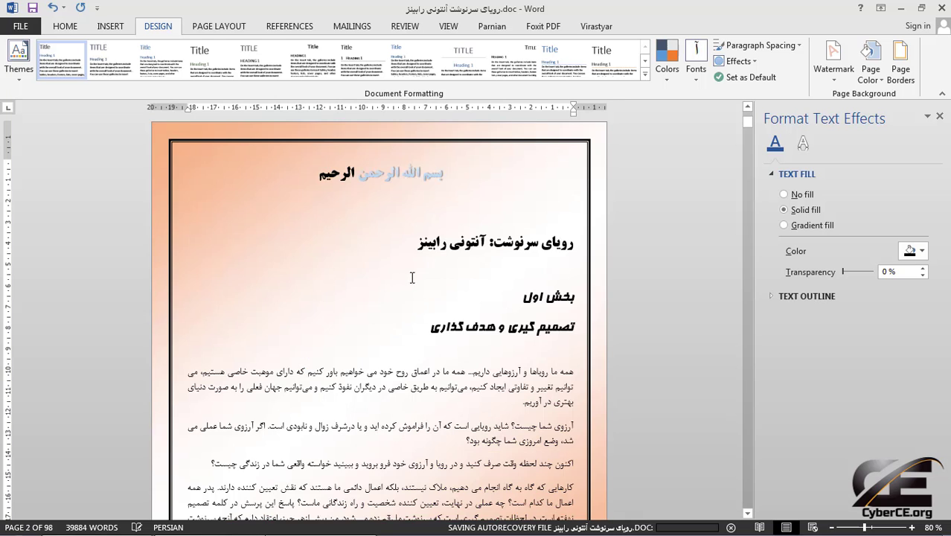
scroll(317, 220, down, 3)
scroll(312, 225, up, 5)
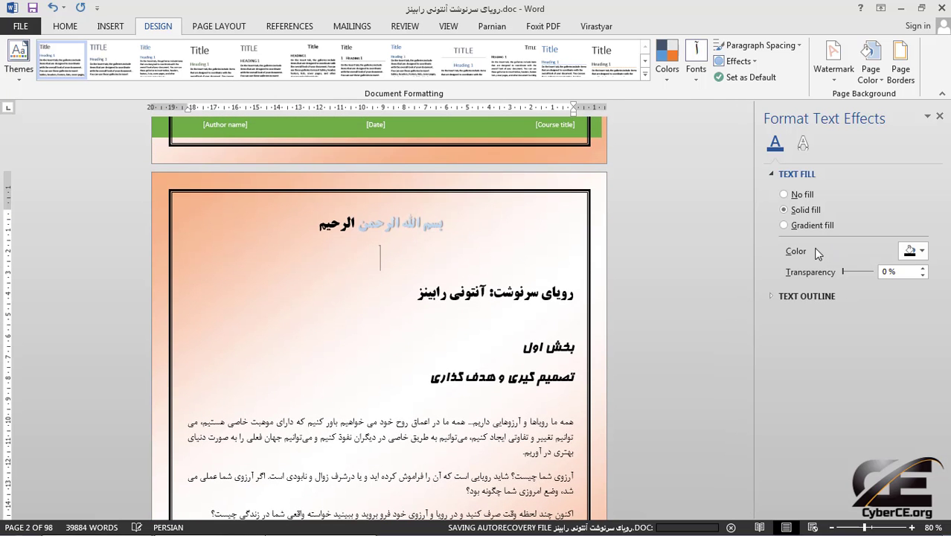
Step: Close the text effects settings and fill the page background with the Papyrus texture
click(940, 119)
click(869, 75)
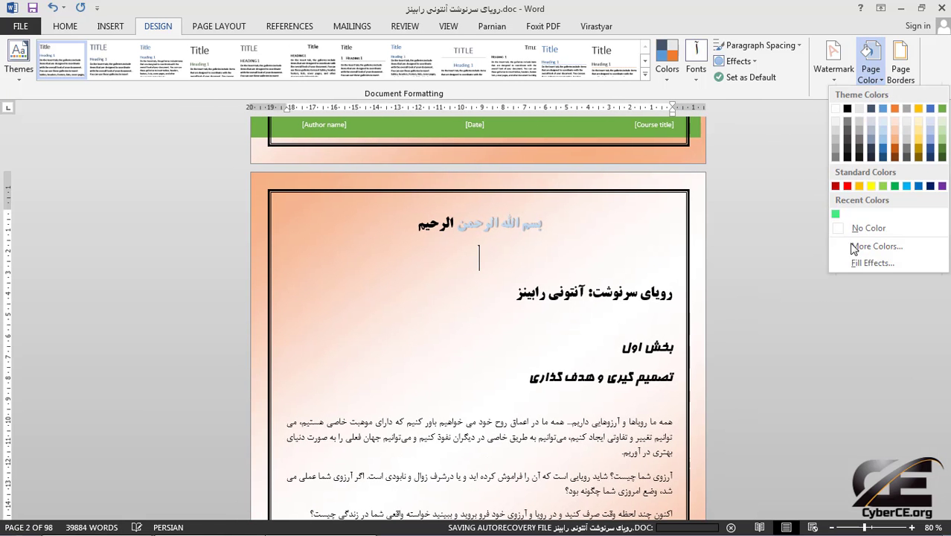
click(871, 264)
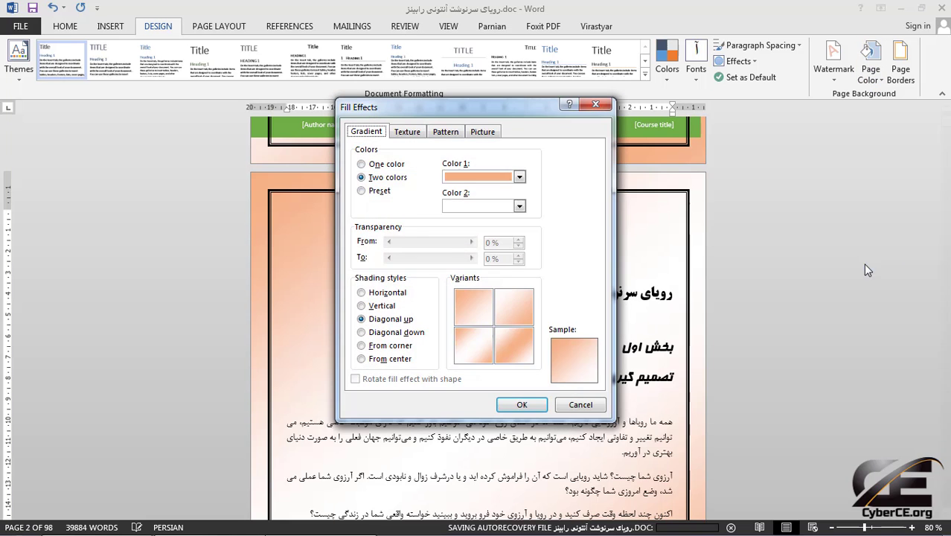
click(409, 134)
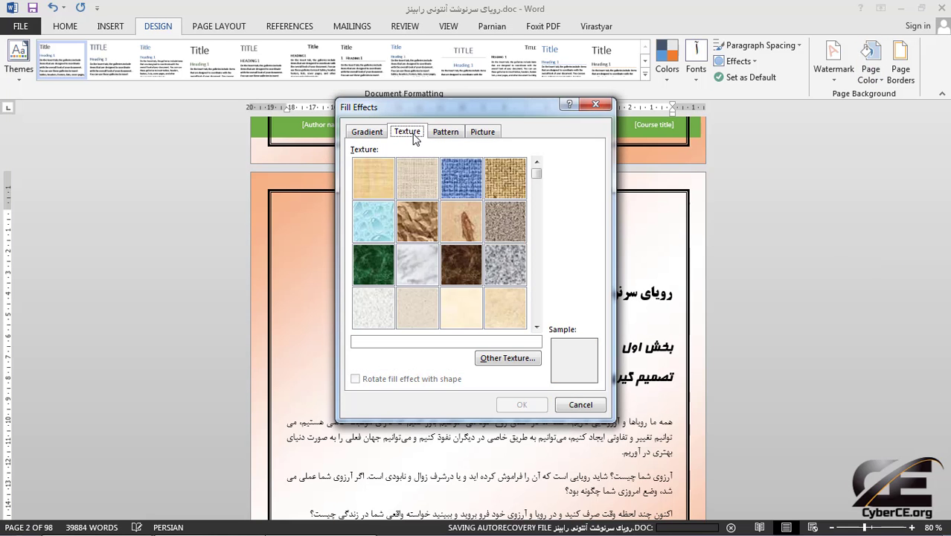
click(373, 179)
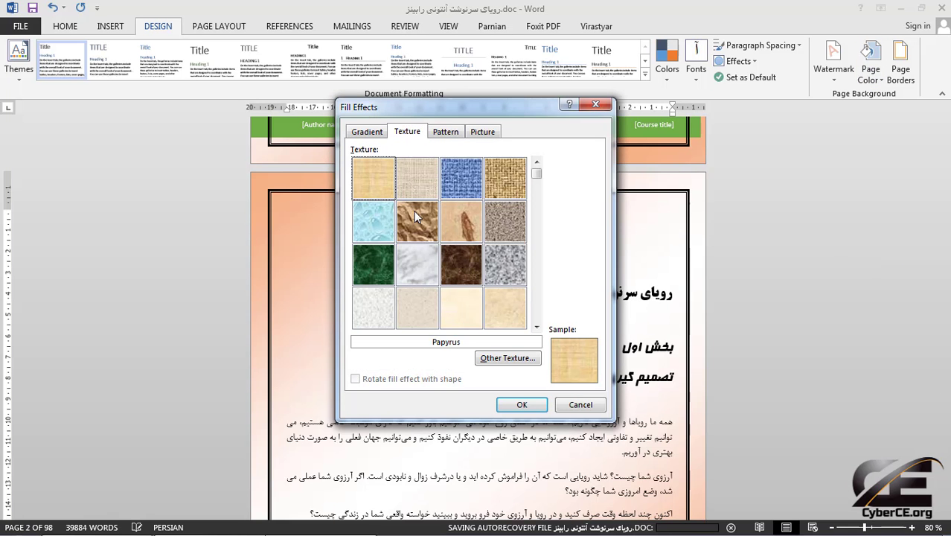
click(523, 405)
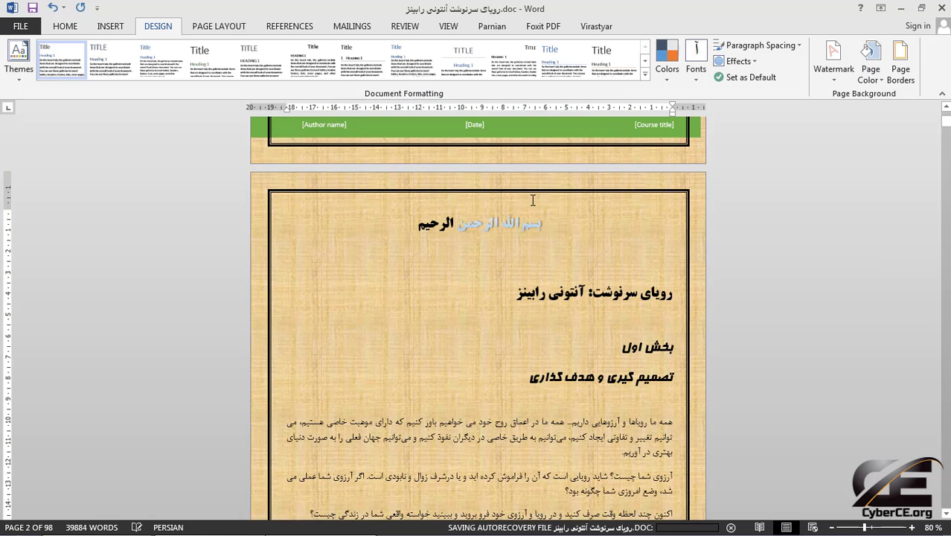
scroll(533, 199, down, 3)
scroll(533, 199, up, 2)
Step: Fill the page background with Tulips.jpg from the Sample Pictures folder as a custom texture
click(870, 73)
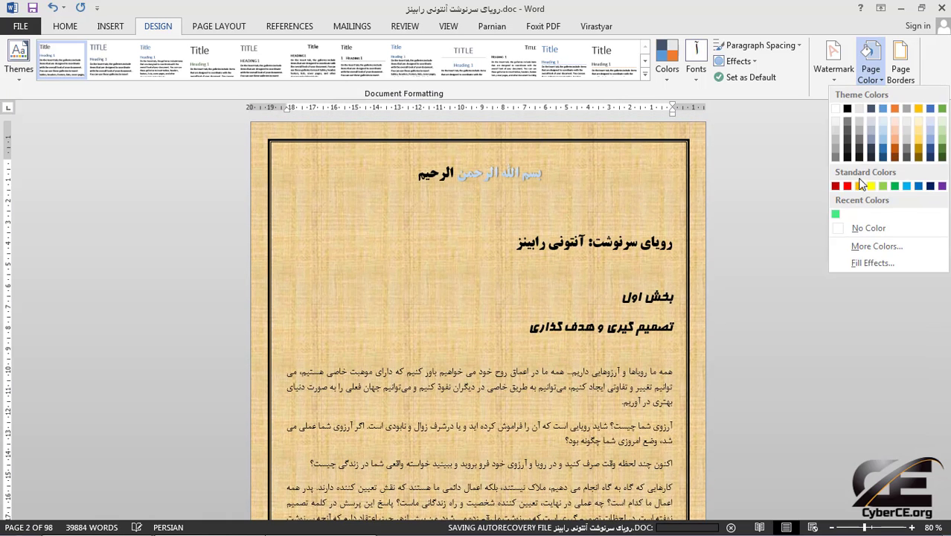
click(872, 263)
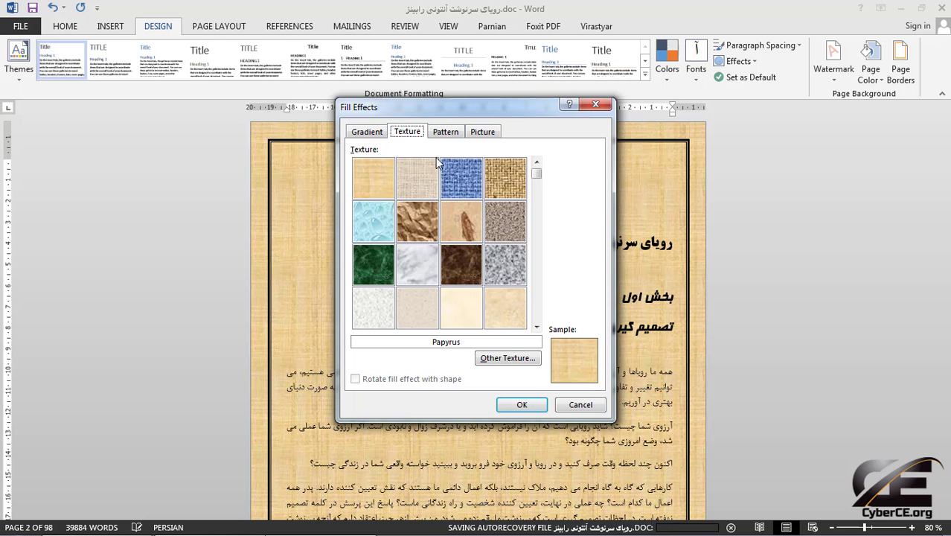
click(487, 359)
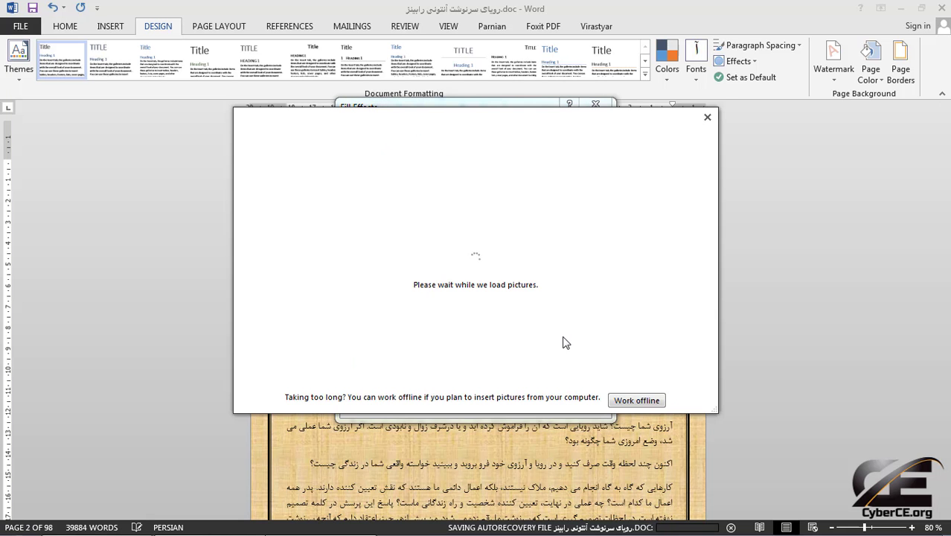
click(627, 401)
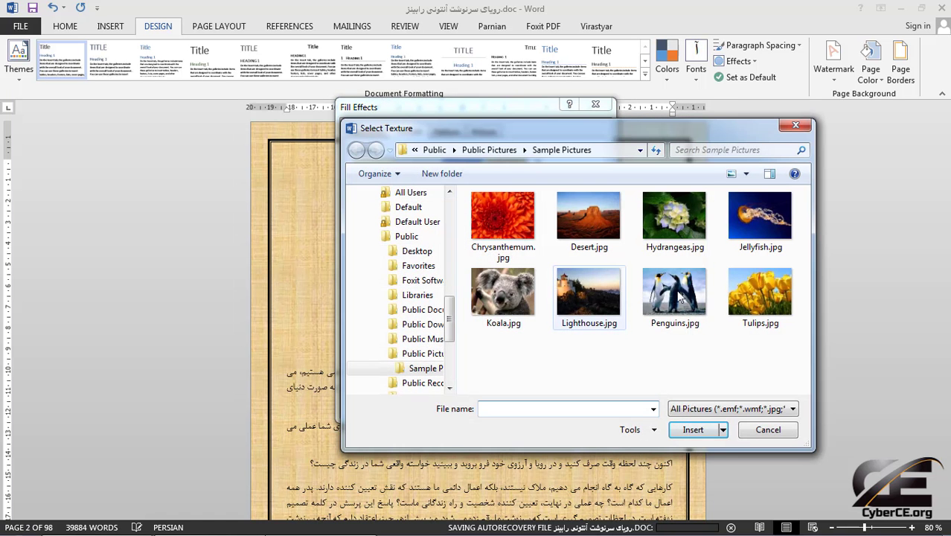
double_click(753, 283)
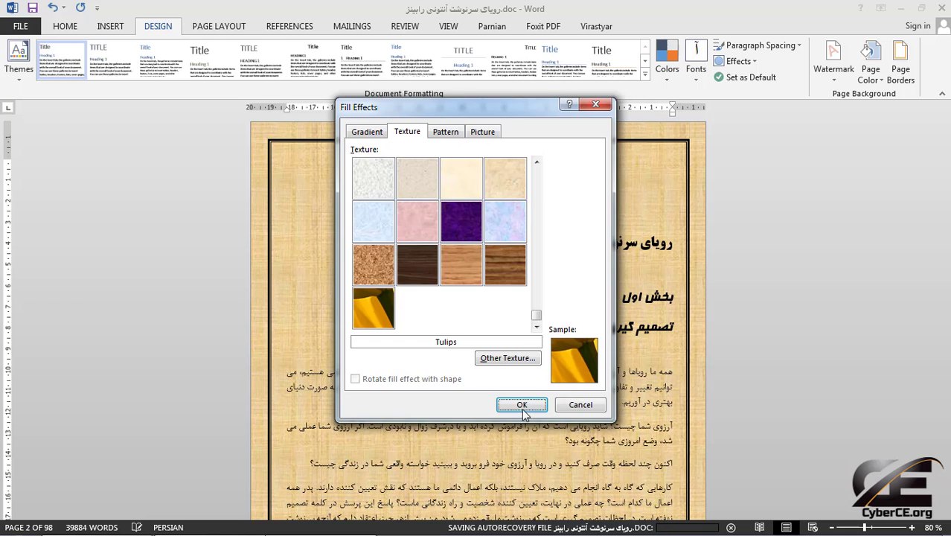
click(522, 404)
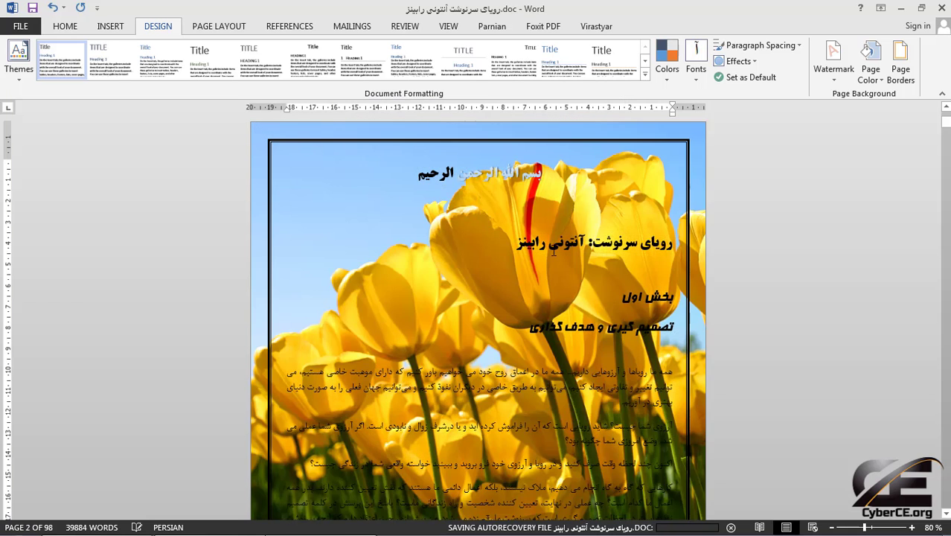
scroll(553, 252, down, 15)
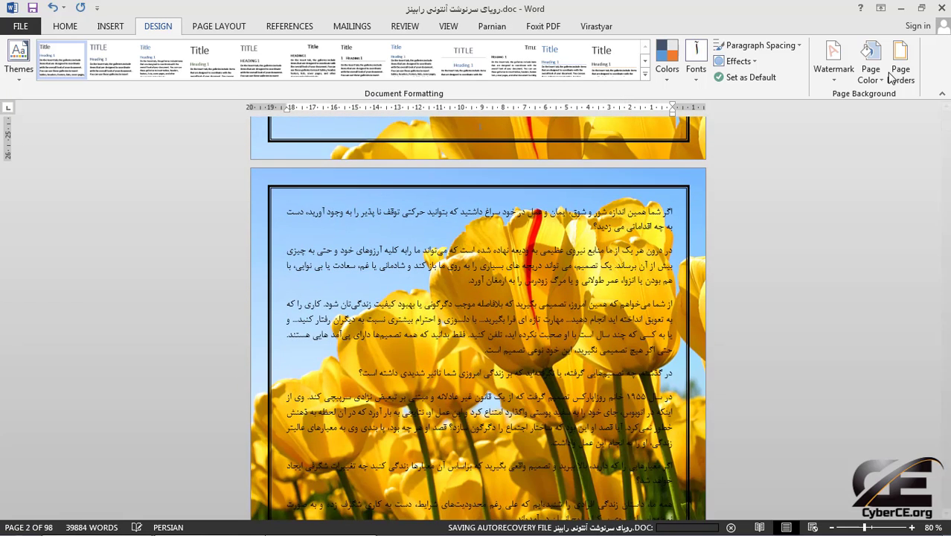
scroll(639, 163, up, 12)
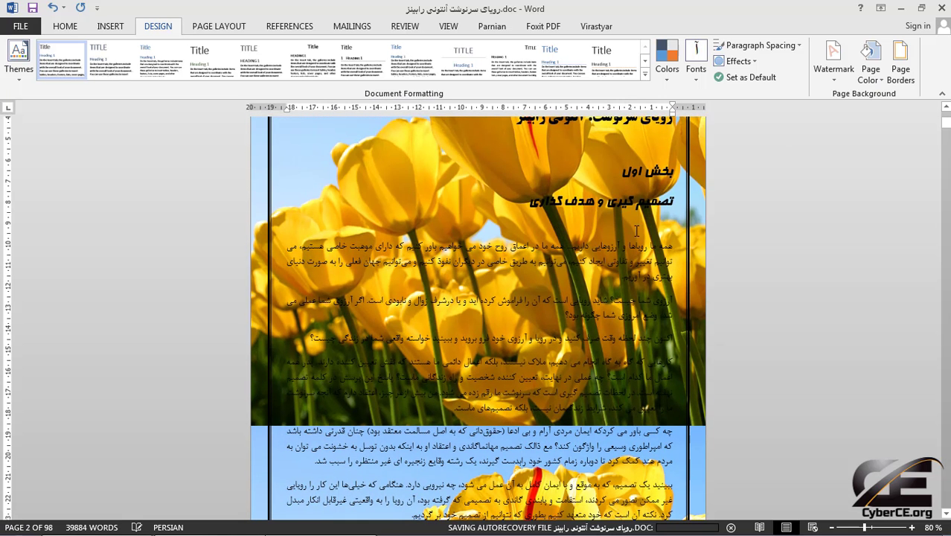
Step: Fill the page background with the 80% pattern, using a blue foreground and a white background colour
click(869, 61)
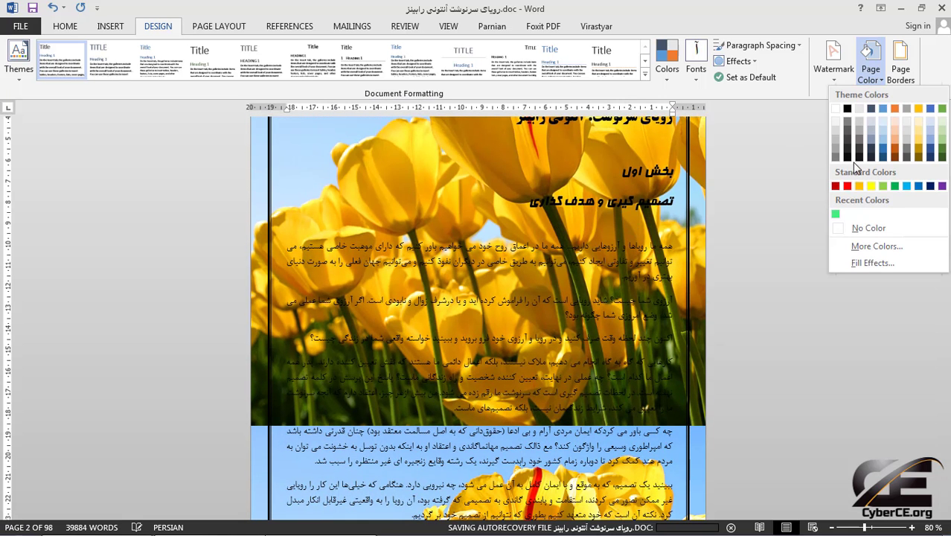
click(859, 262)
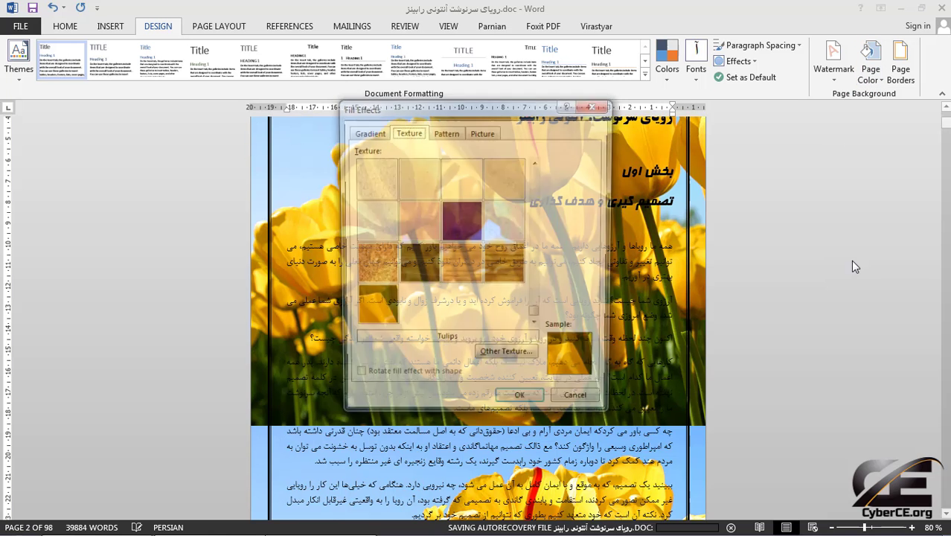
click(447, 132)
click(386, 183)
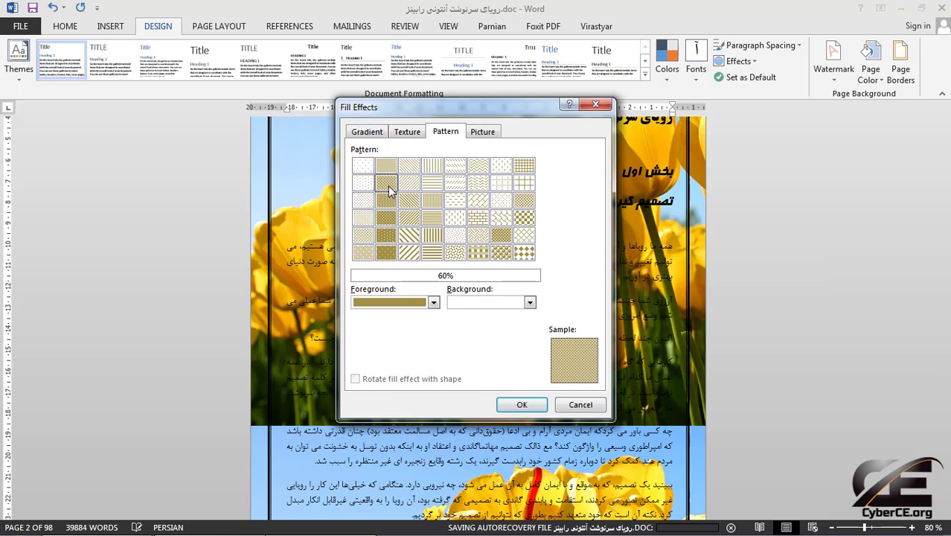
click(435, 302)
click(408, 330)
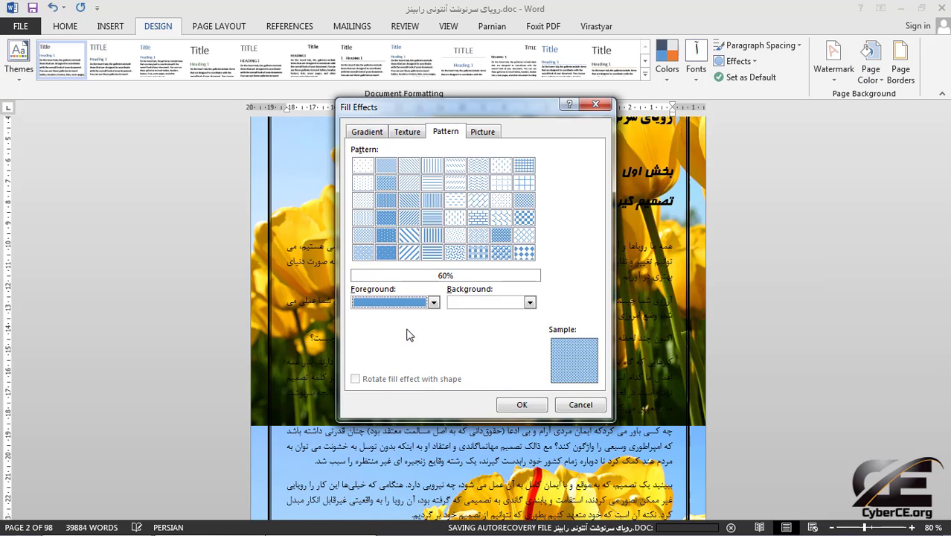
click(524, 404)
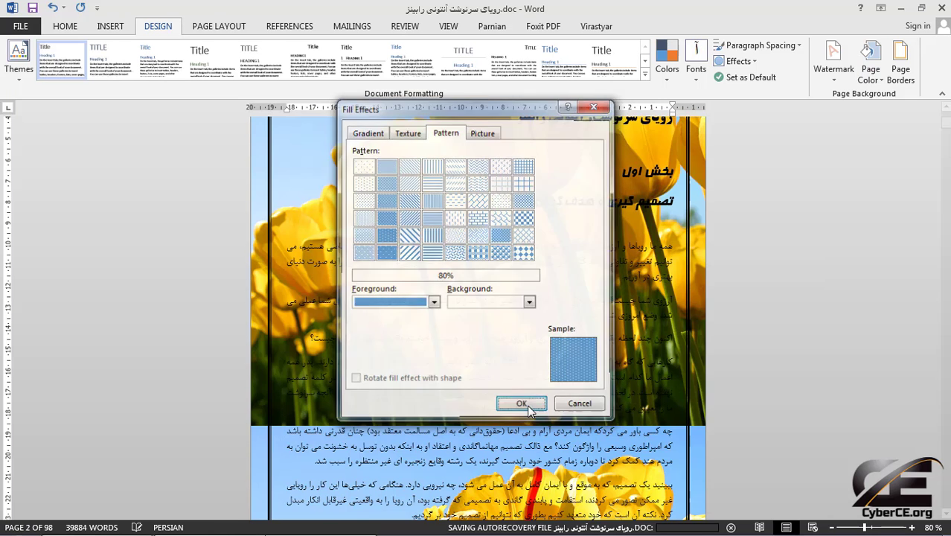
Step: Change the background colour of the page's 80% pattern fill to black
click(883, 74)
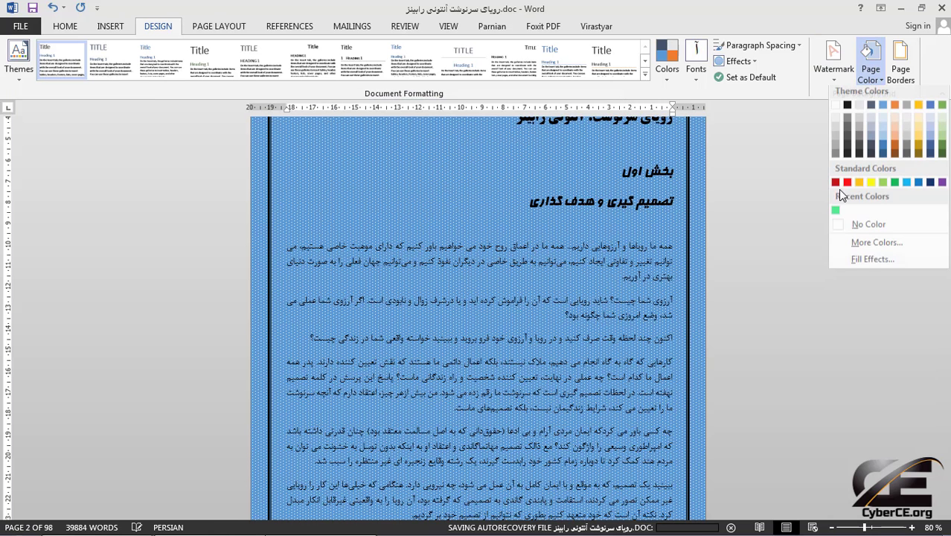
click(856, 268)
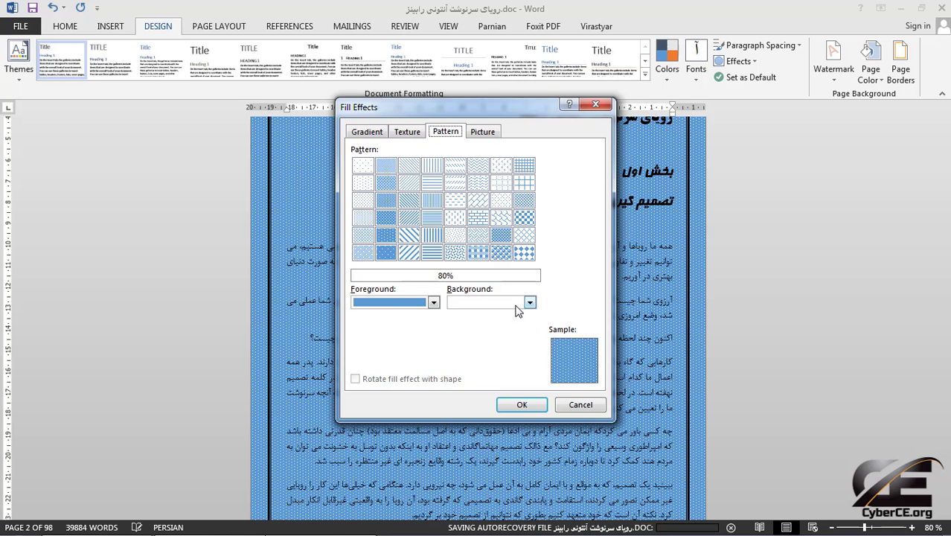
click(530, 303)
click(466, 332)
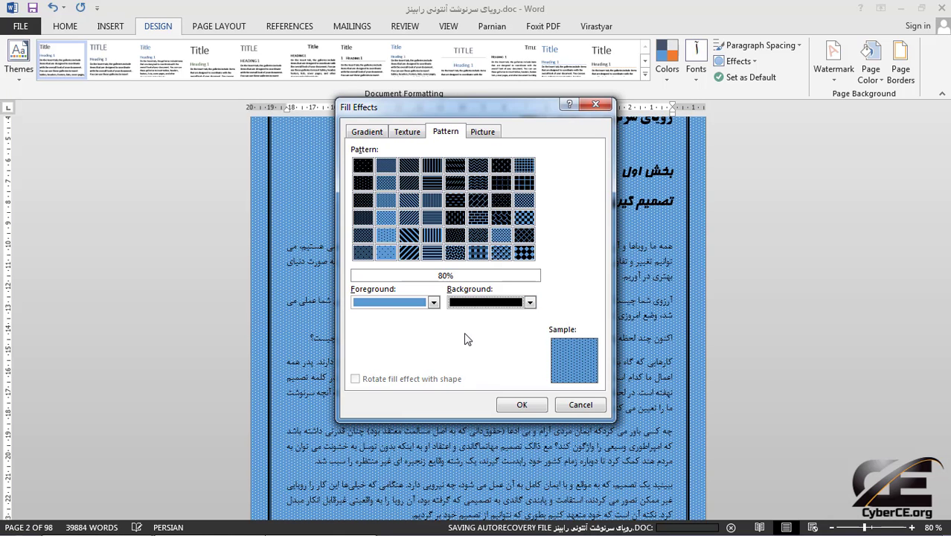
click(511, 404)
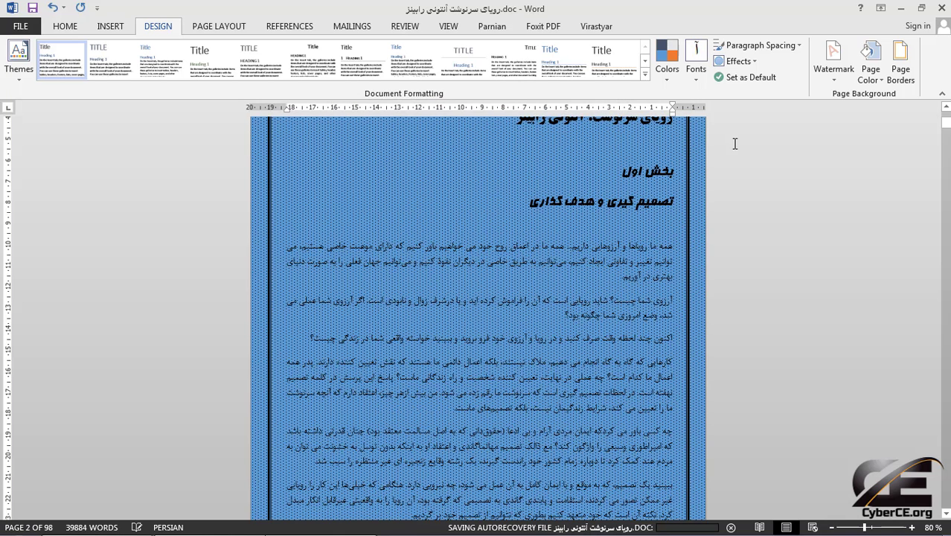
Step: Fill the page background with the picture Desert.jpg from a file on the computer and check it across the pages
click(872, 77)
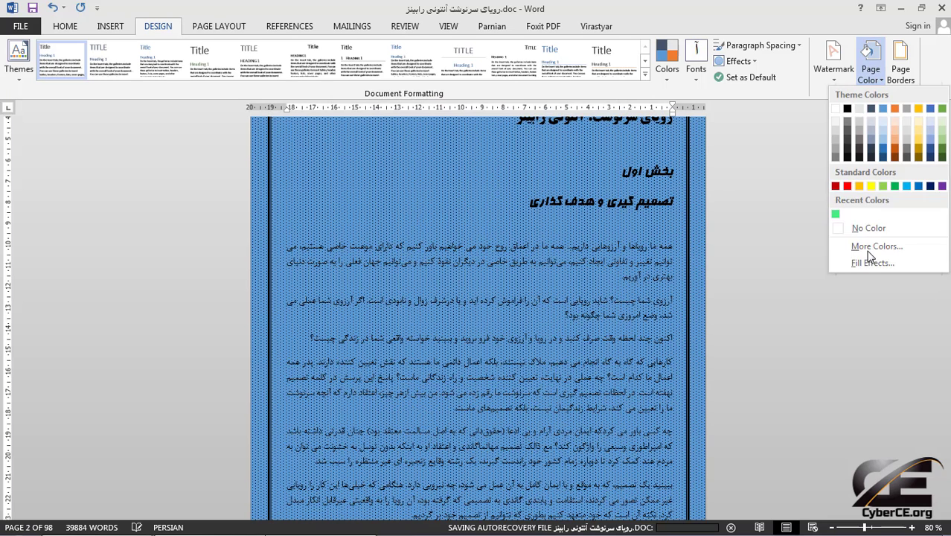
click(878, 264)
click(481, 135)
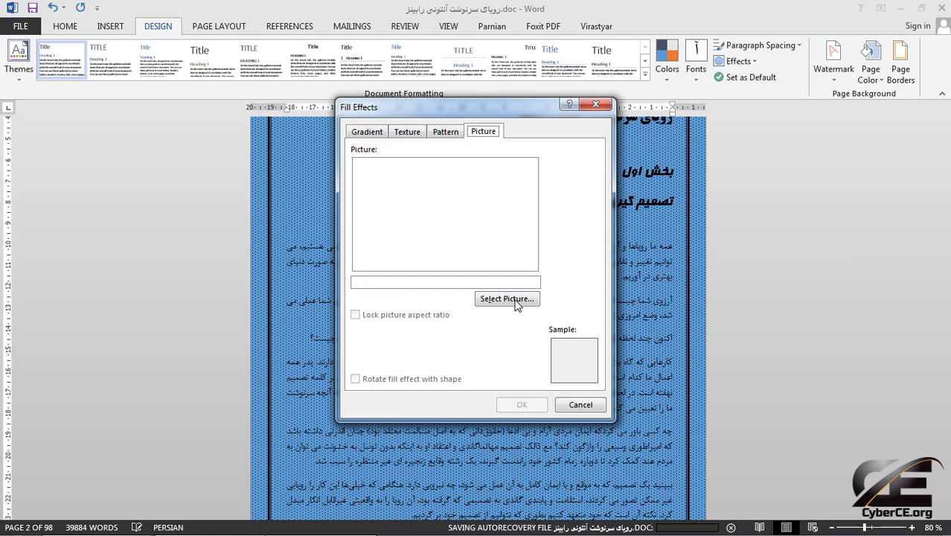
click(512, 304)
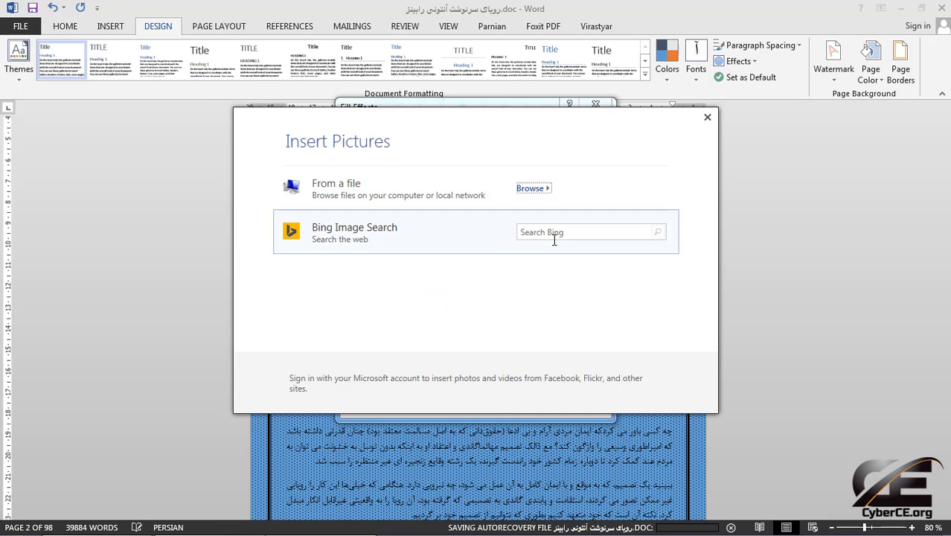
click(552, 234)
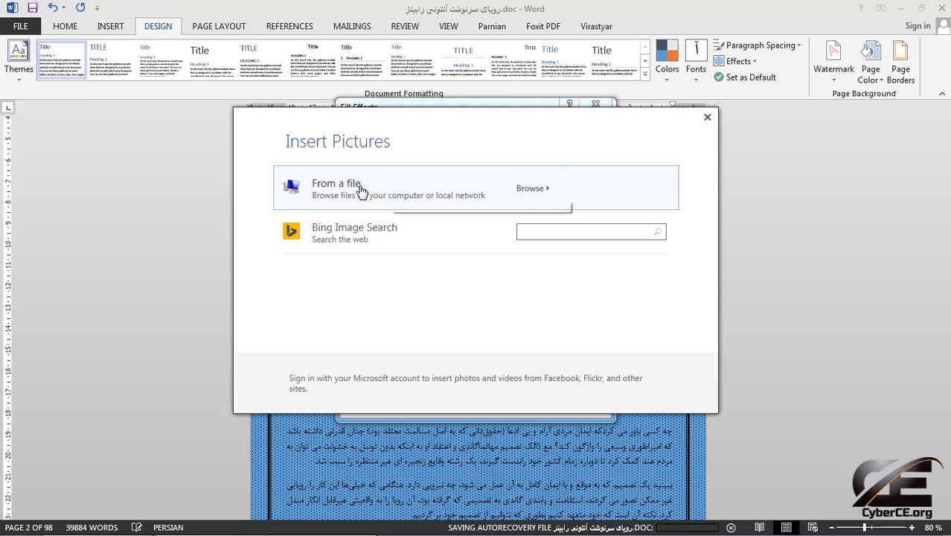
click(521, 192)
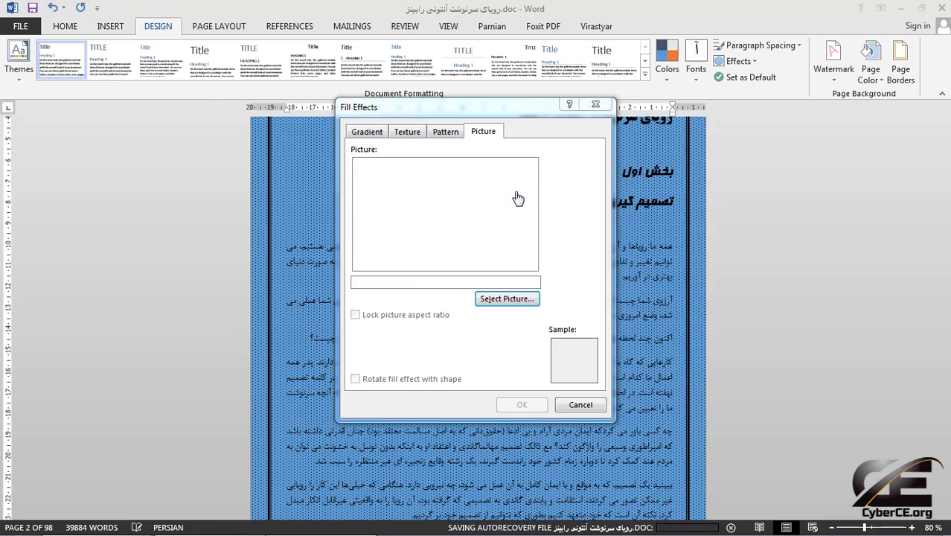
double_click(588, 215)
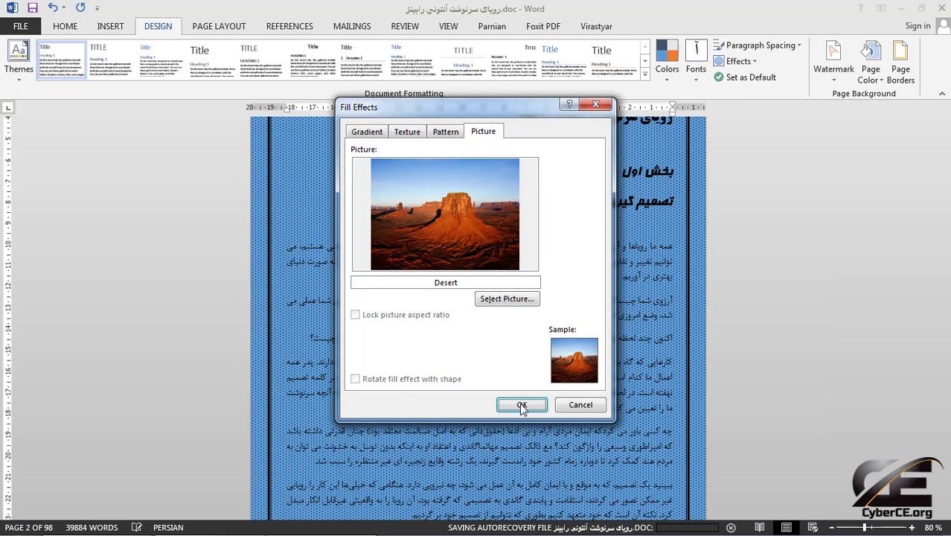
click(521, 406)
scroll(500, 330, down, 5)
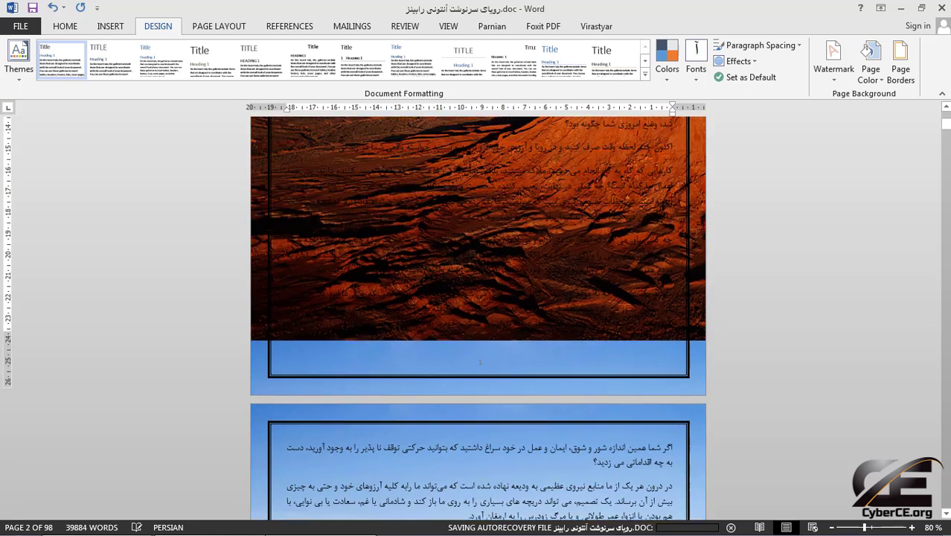
scroll(521, 323, down, 5)
scroll(520, 322, up, 5)
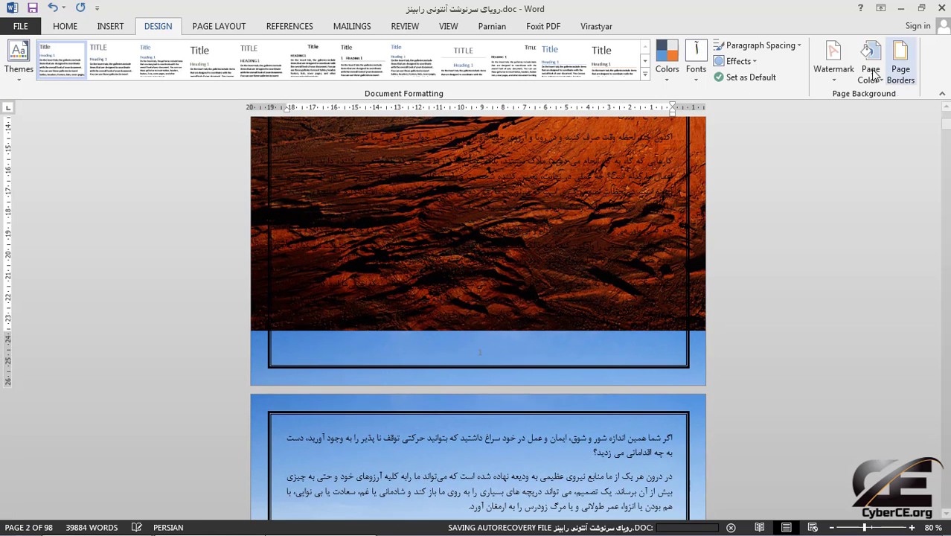
Step: Try the Daybreak and Ocean preset gradients for the page background, testing the Vertical, Diagonal down and From center shading styles
click(871, 75)
click(855, 261)
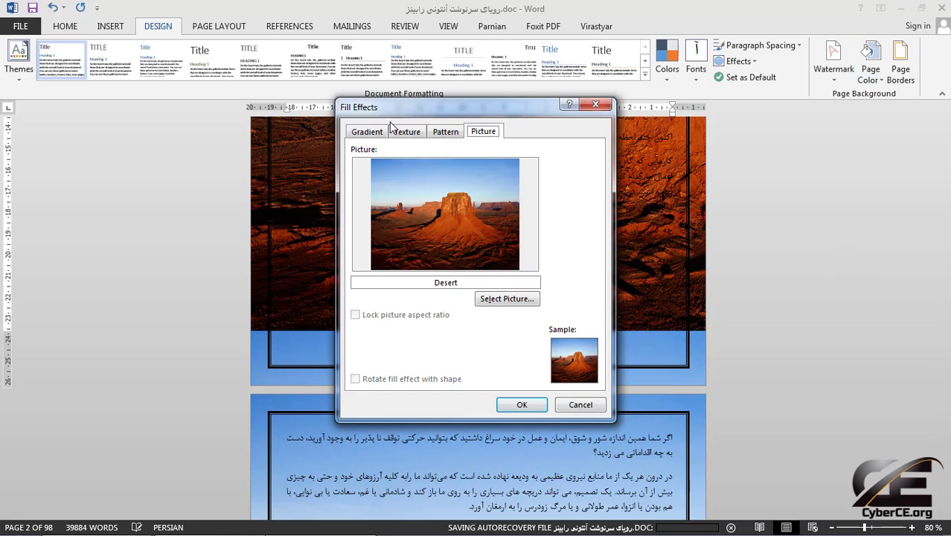
click(369, 131)
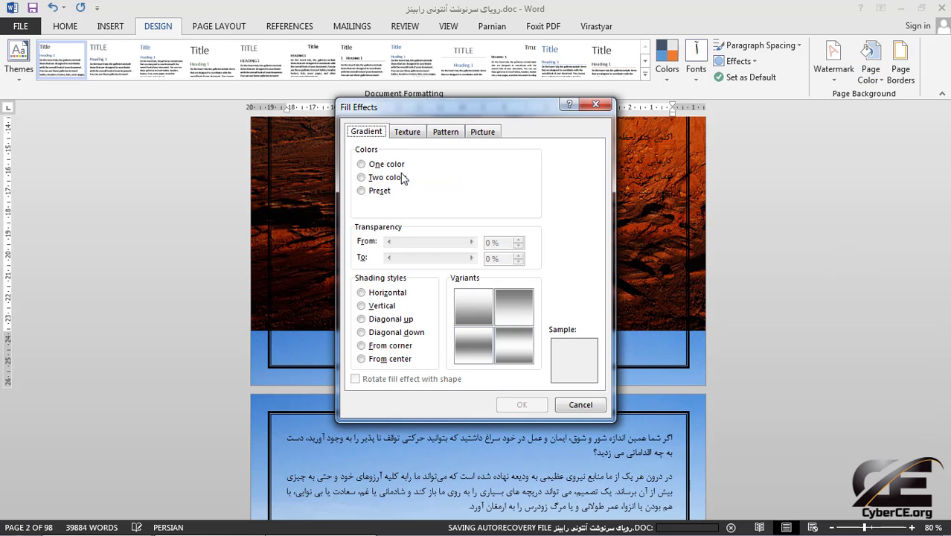
click(375, 192)
click(521, 177)
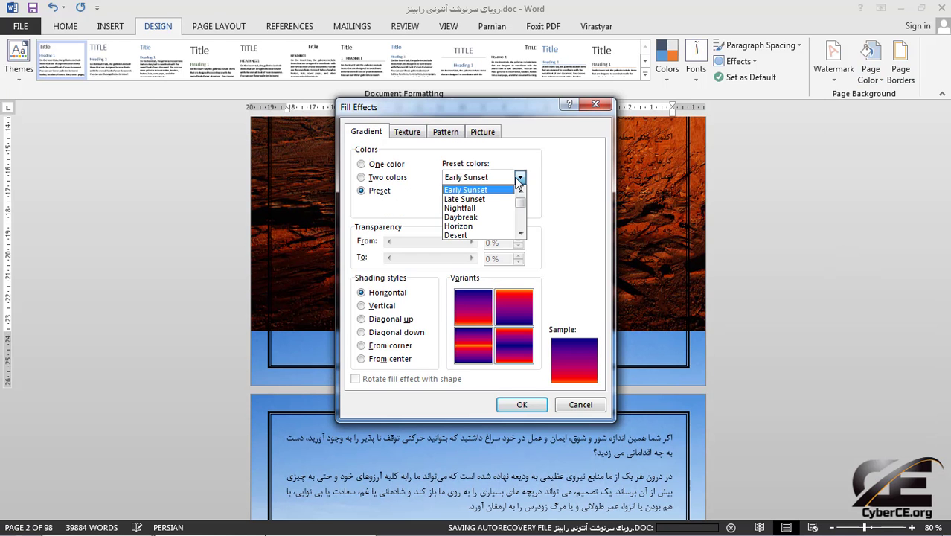
click(490, 216)
key(alt+Down)
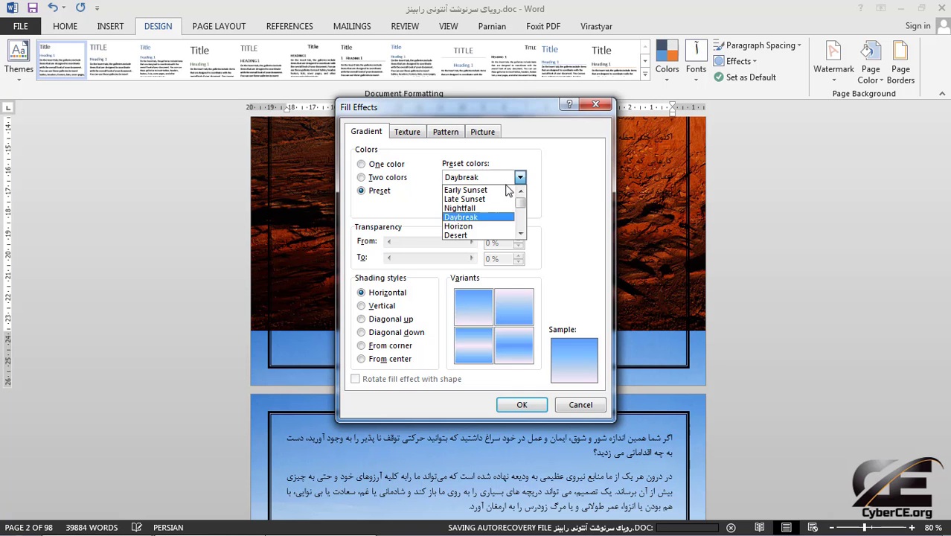
key(Down)
key(Down)
key(Down)
key(Return)
click(381, 306)
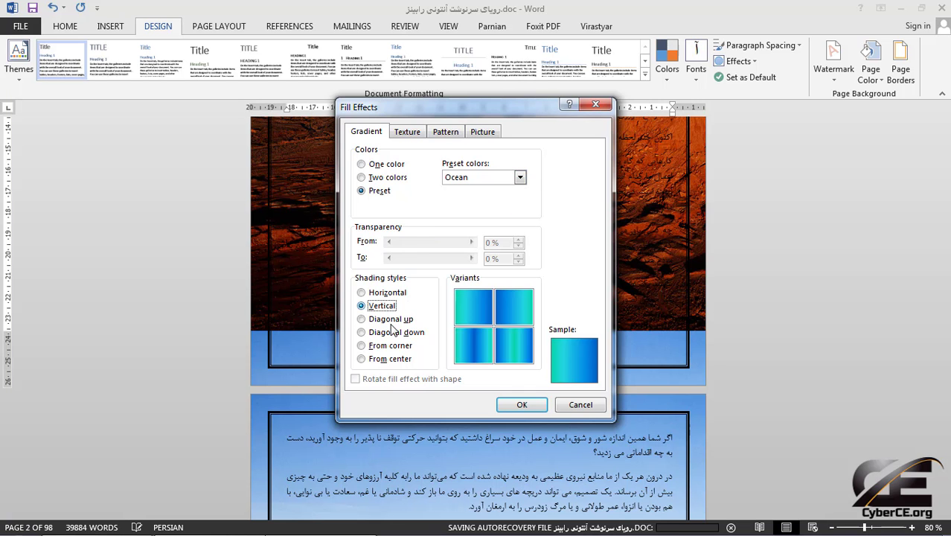
click(397, 333)
click(390, 359)
Step: Fill the page background with the Moss preset gradient in the Diagonal down shading style
mouse_move(518, 185)
mouse_down()
mouse_move(482, 243)
mouse_move(471, 217)
mouse_up()
click(402, 332)
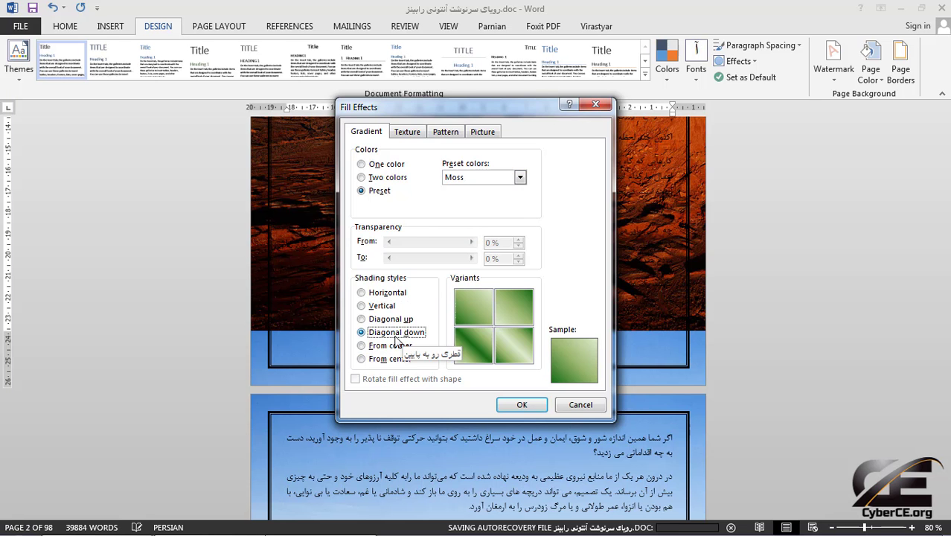
click(530, 408)
Step: Set the page background colour to plain white
scroll(570, 335, up, 10)
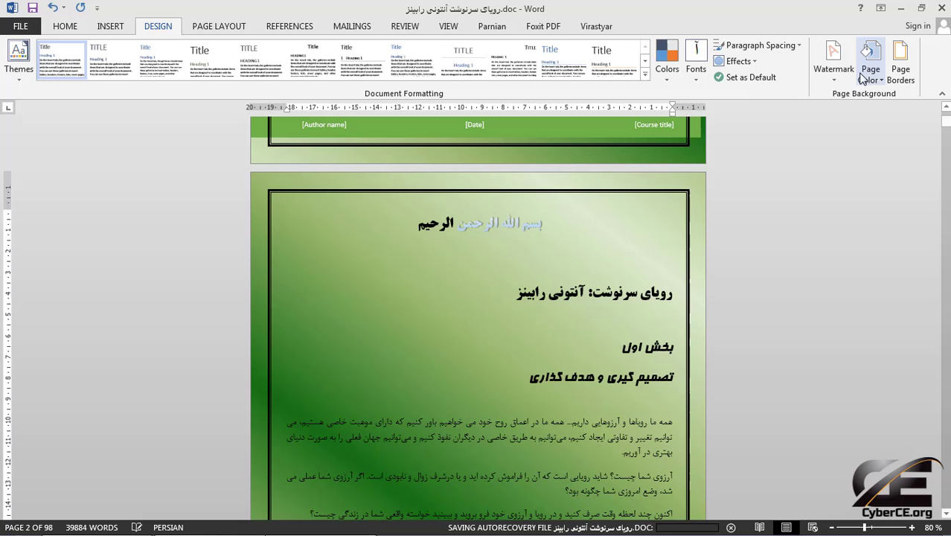
click(863, 78)
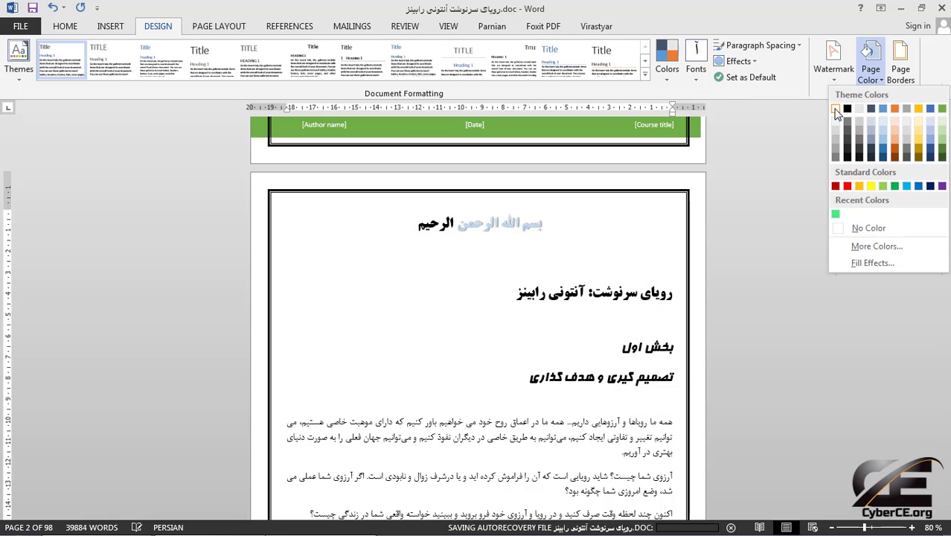
click(836, 112)
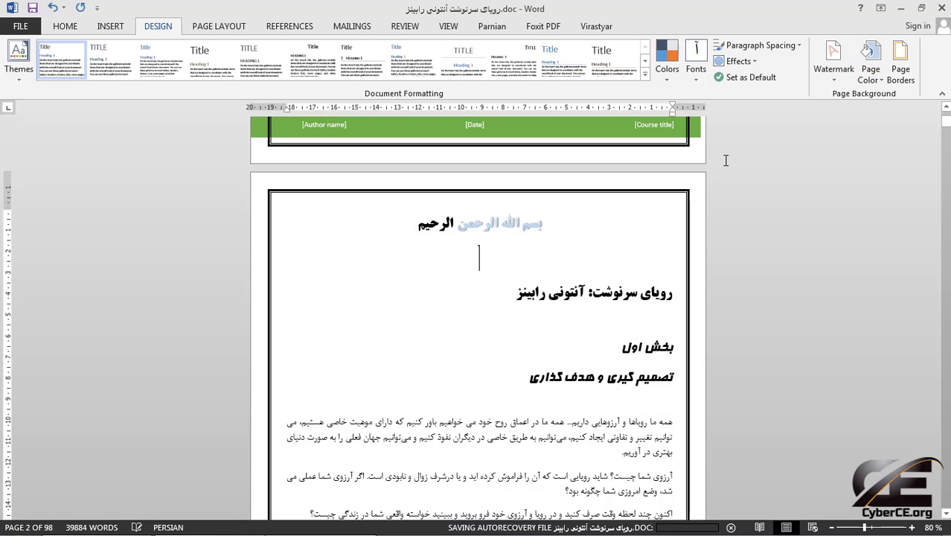
Step: Add the built-in CONFIDENTIAL 1 watermark to the document and check it on the following pages
scroll(550, 261, down, 6)
scroll(543, 254, up, 4)
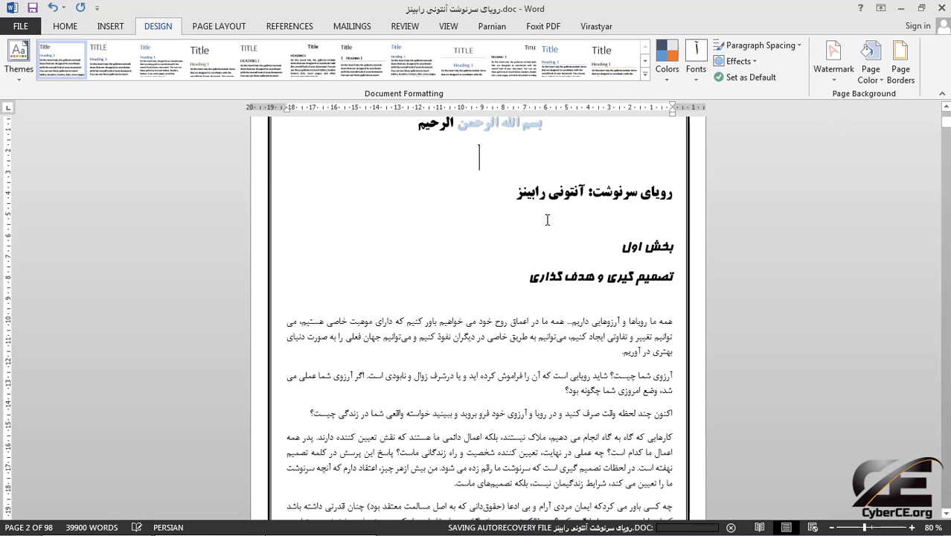
click(823, 72)
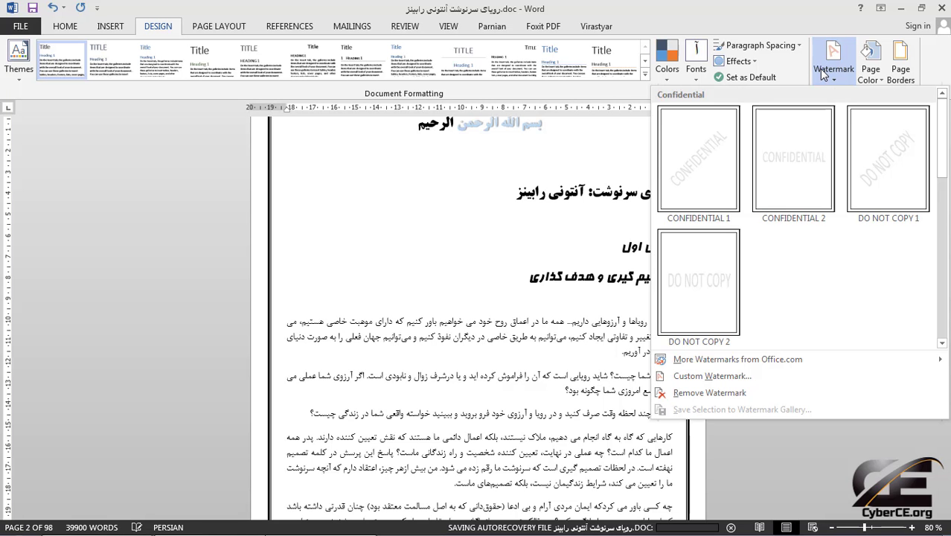
click(728, 151)
scroll(472, 248, down, 1)
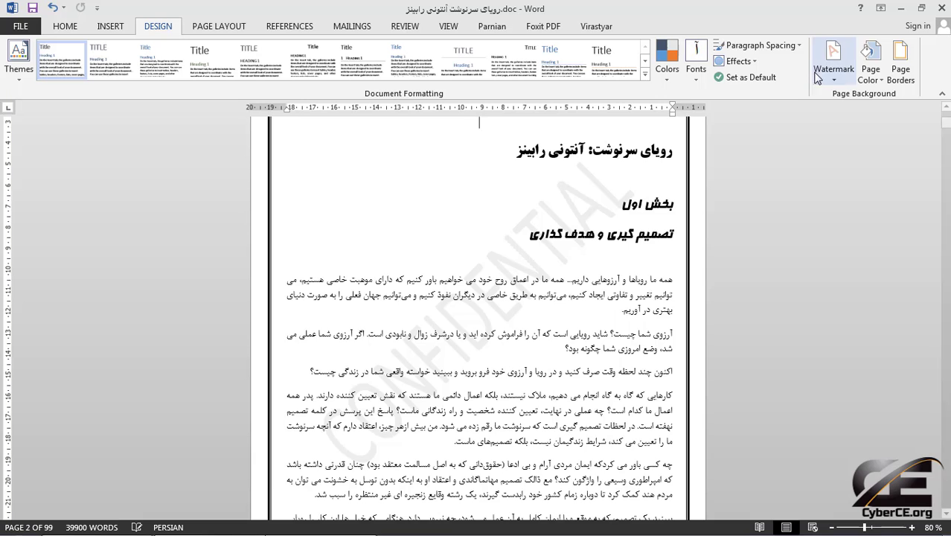
scroll(478, 298, down, 15)
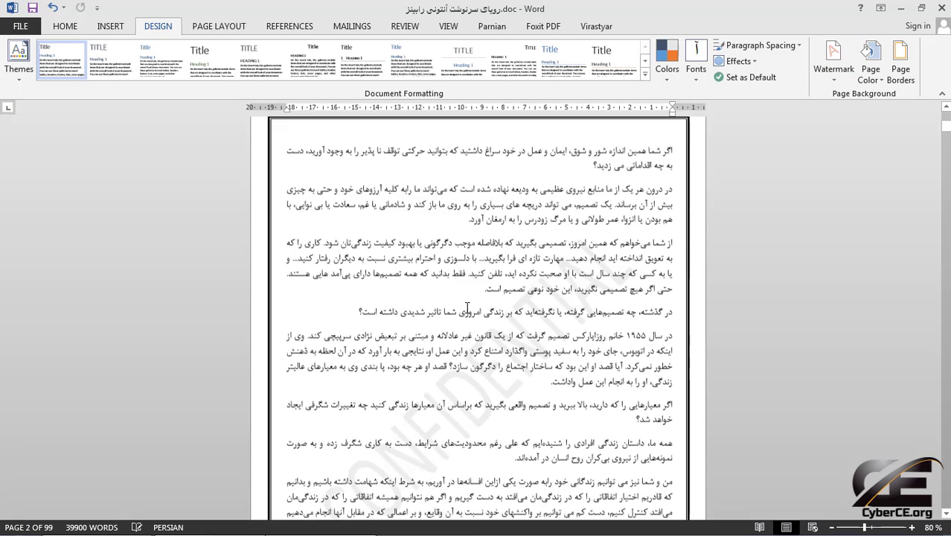
scroll(426, 290, down, 6)
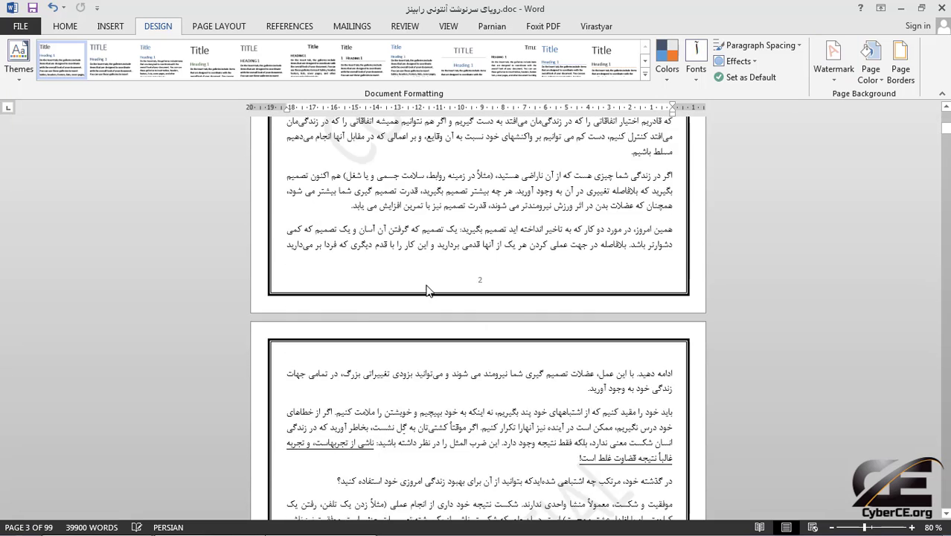
Step: Remove the CONFIDENTIAL watermark from the document's pages
click(833, 59)
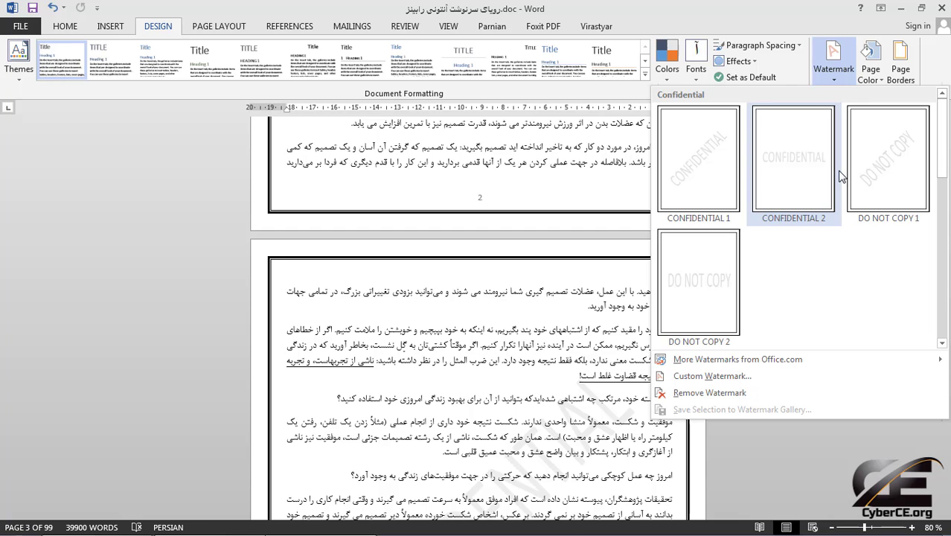
click(715, 395)
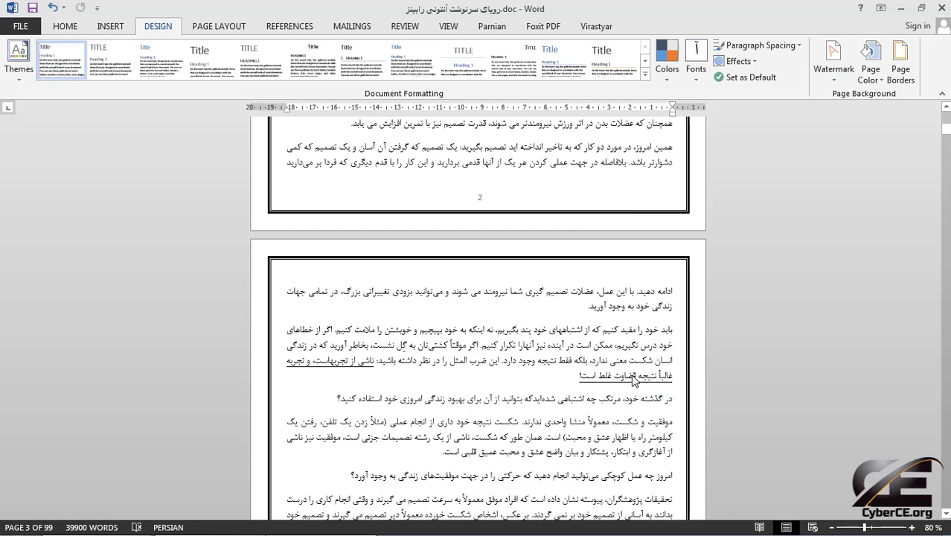
scroll(526, 320, down, 5)
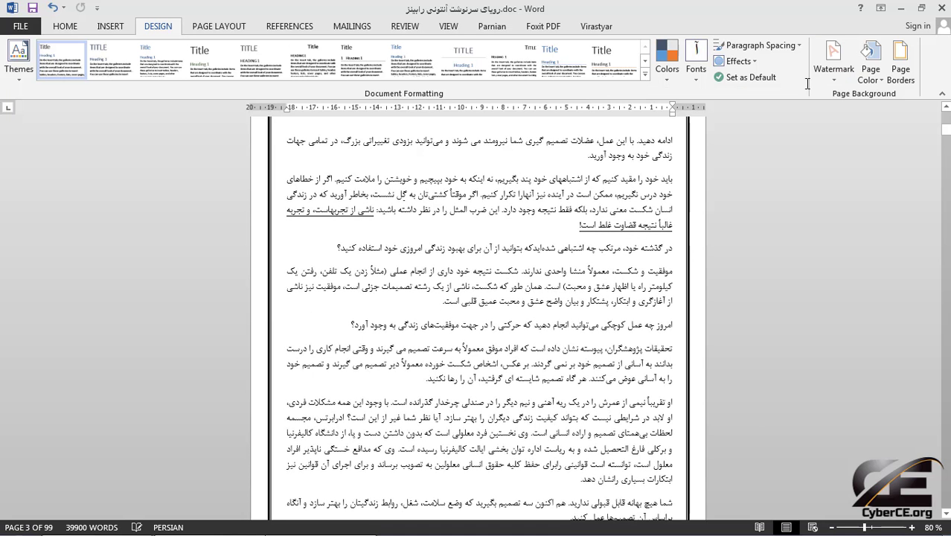
Step: Set up a custom text watermark with Persian as its language and "متن پایانی پروژه" as its text
click(831, 85)
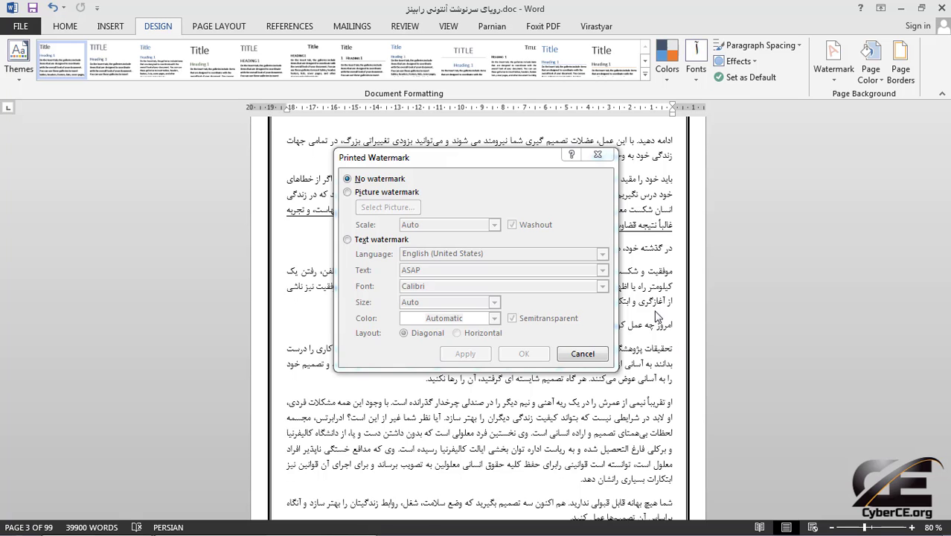
click(386, 188)
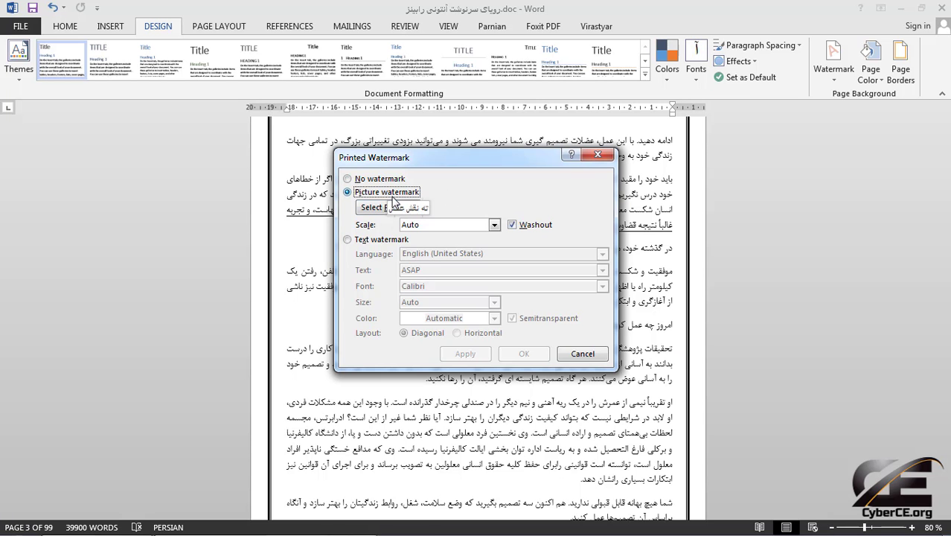
click(386, 240)
click(500, 254)
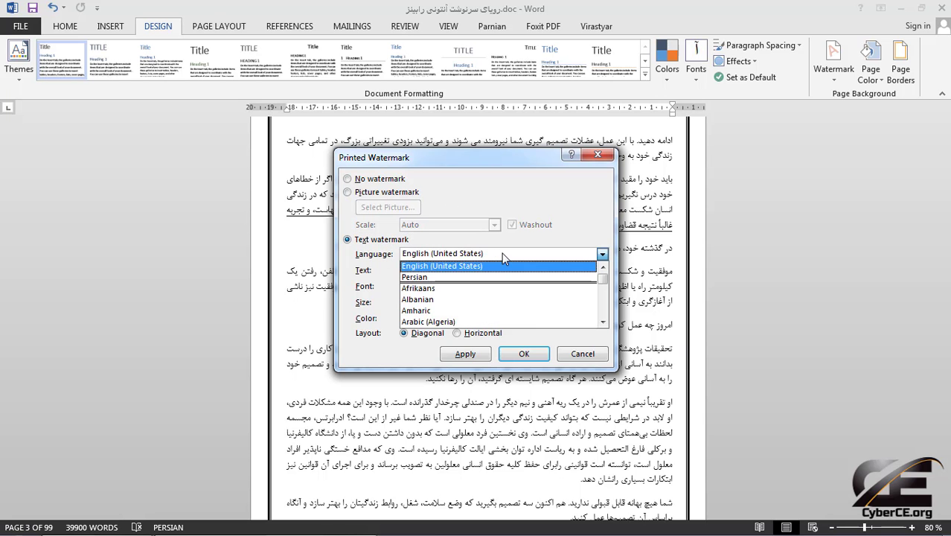
click(502, 253)
click(445, 253)
click(455, 271)
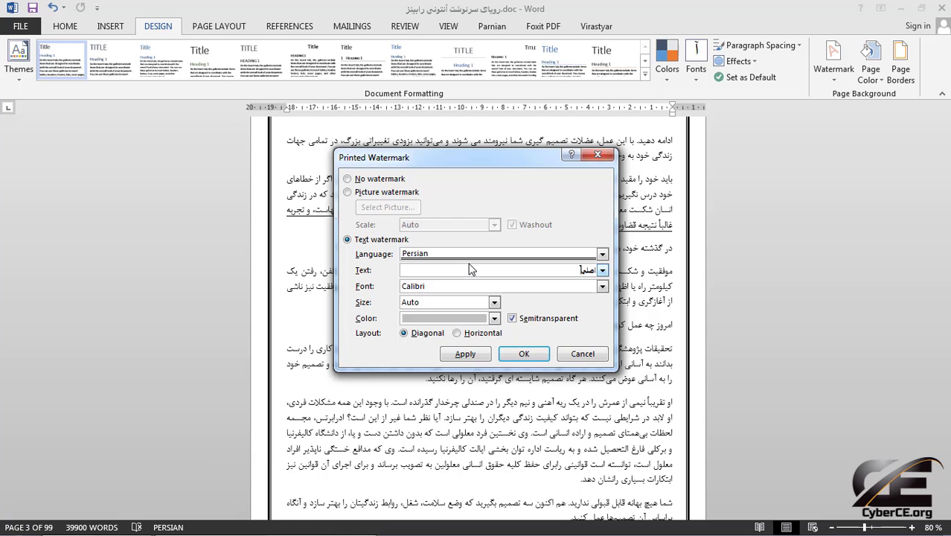
key(BackSpace)
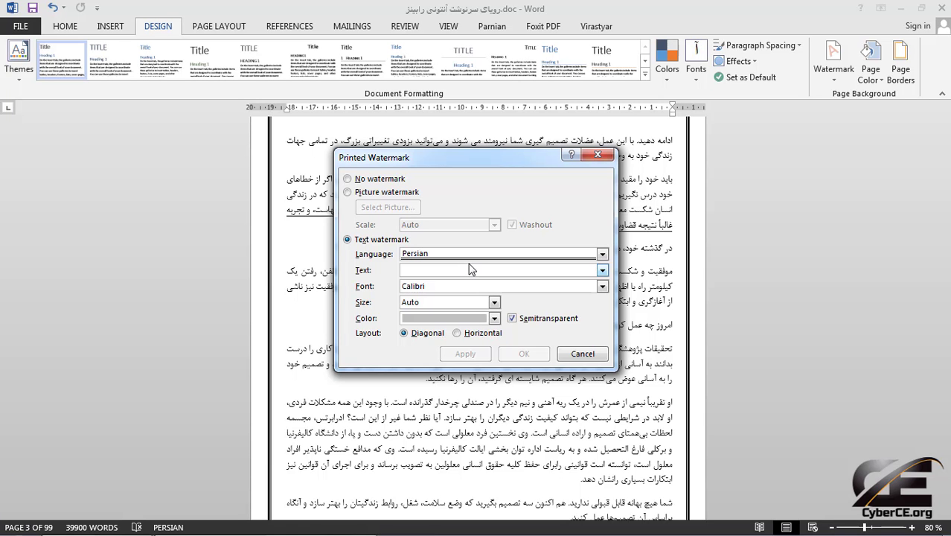
text(ل)
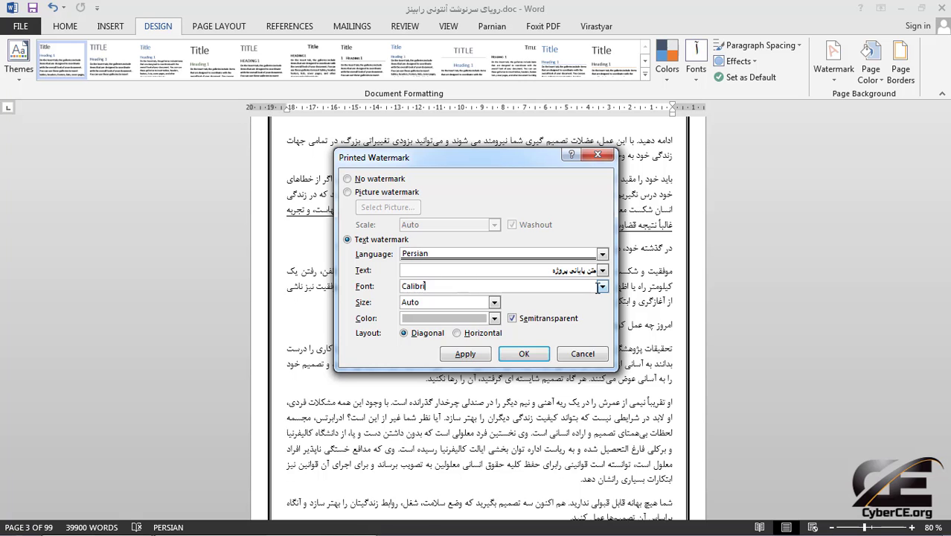
Step: Set the watermark text's font to Titr and its color to red, and apply it with the diagonal layout
click(602, 286)
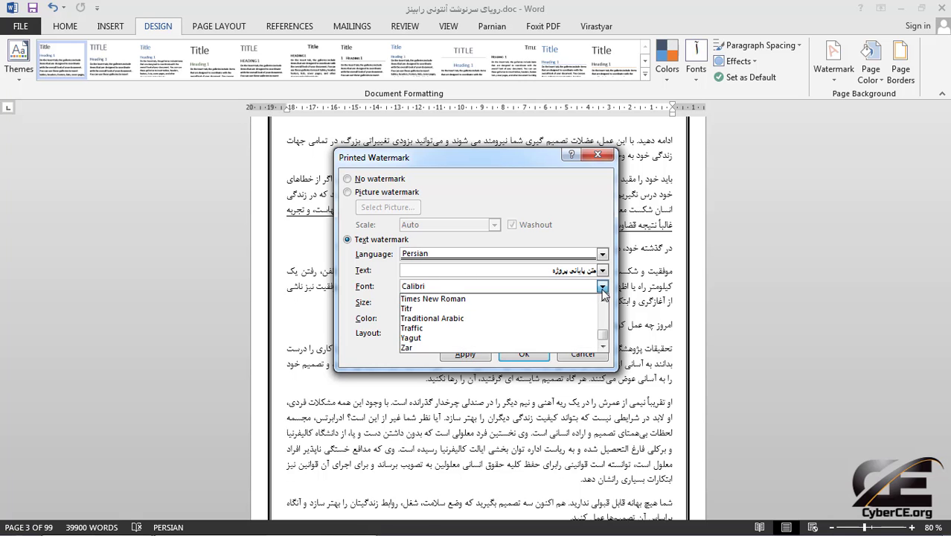
click(533, 308)
click(494, 302)
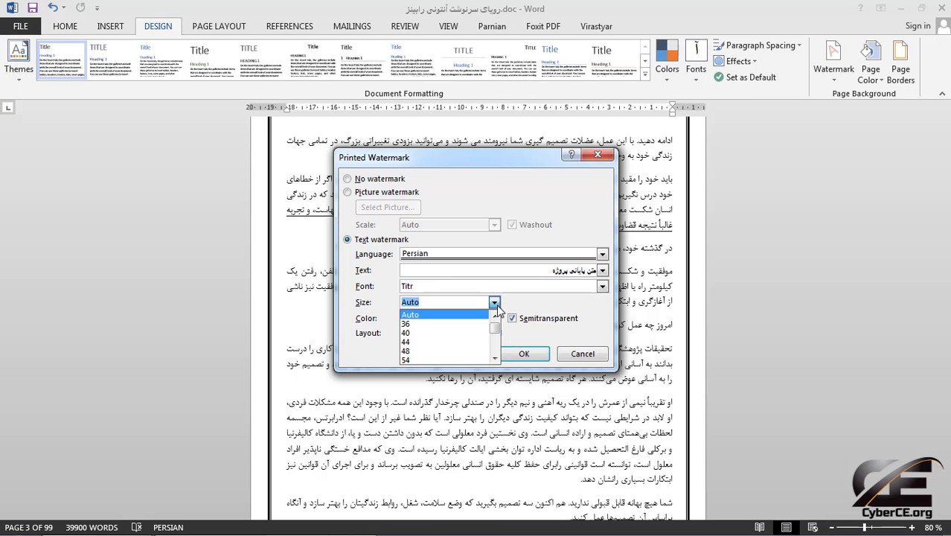
click(496, 305)
click(494, 318)
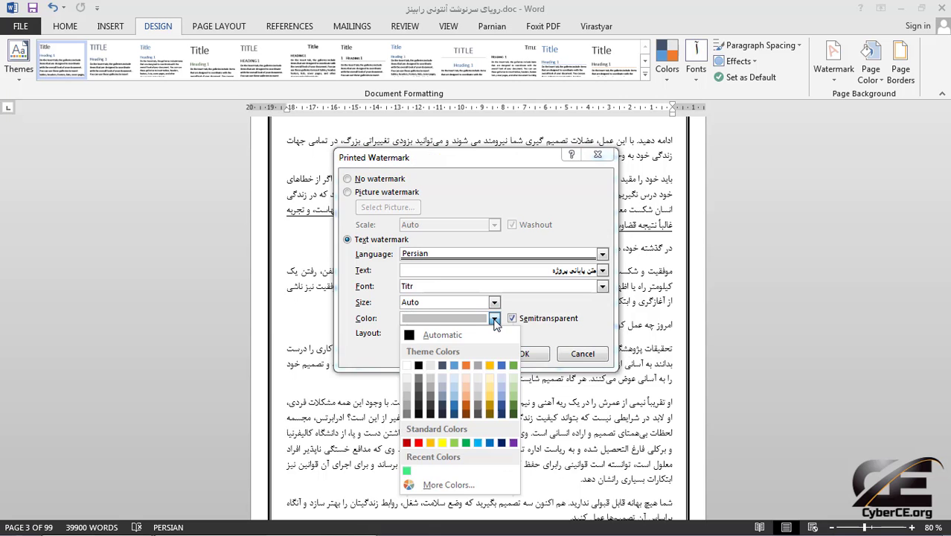
click(418, 443)
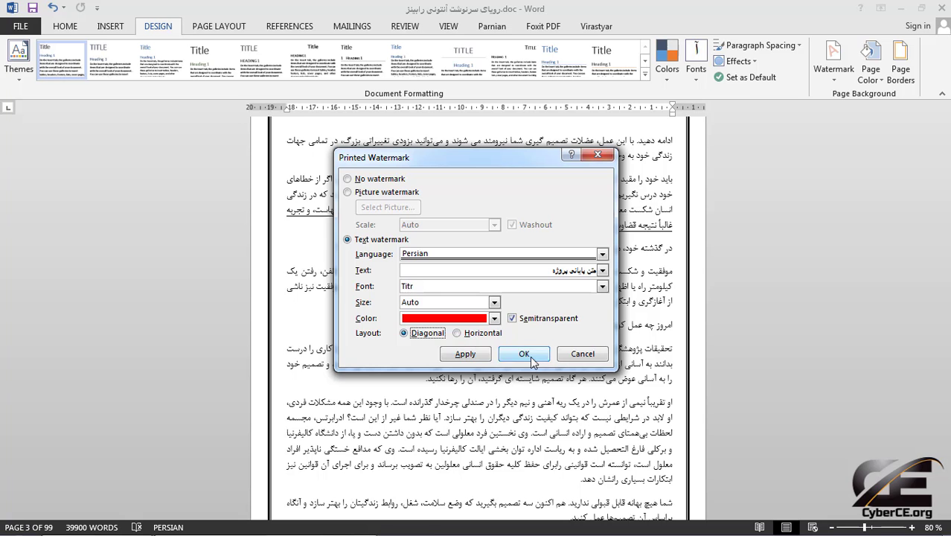
click(465, 355)
Step: Apply the horizontal layout to the text watermark and turn off its semitransparent effect
drag(477, 168, 757, 108)
click(762, 274)
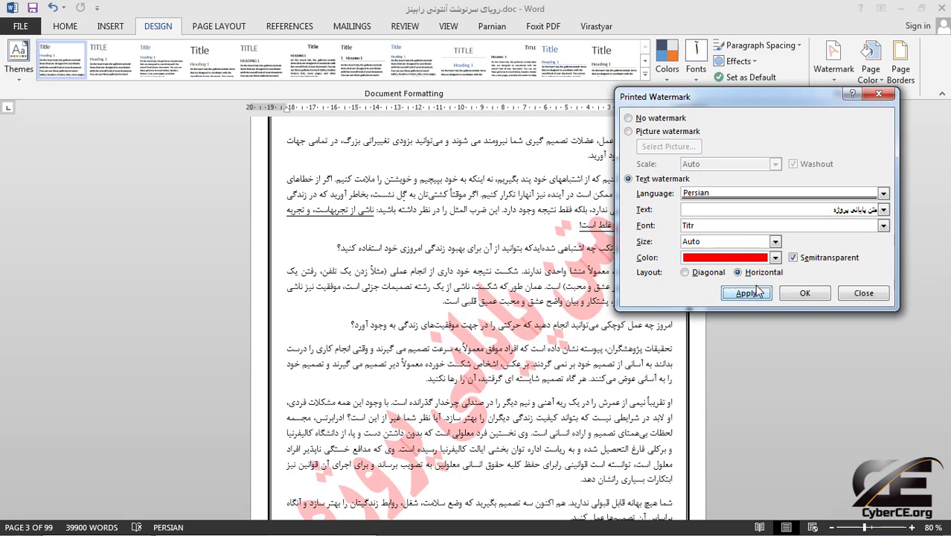
click(741, 293)
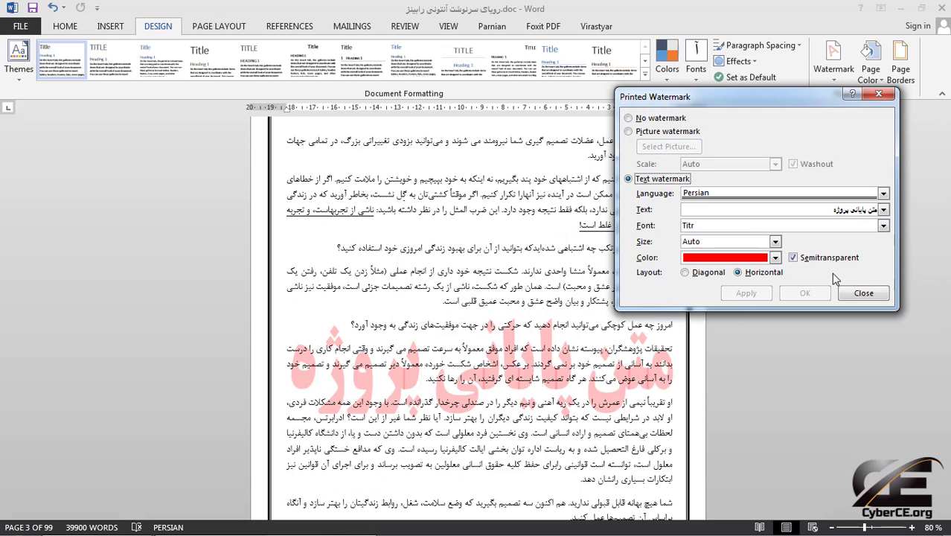
click(800, 259)
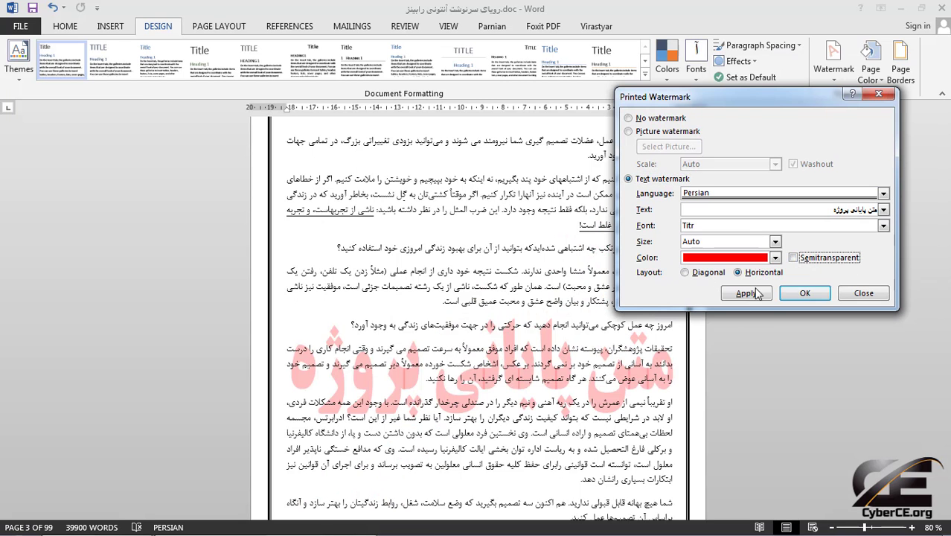
click(747, 293)
Step: Turn the semitransparent effect back on, apply the diagonal layout to the text watermark and close its settings
click(813, 259)
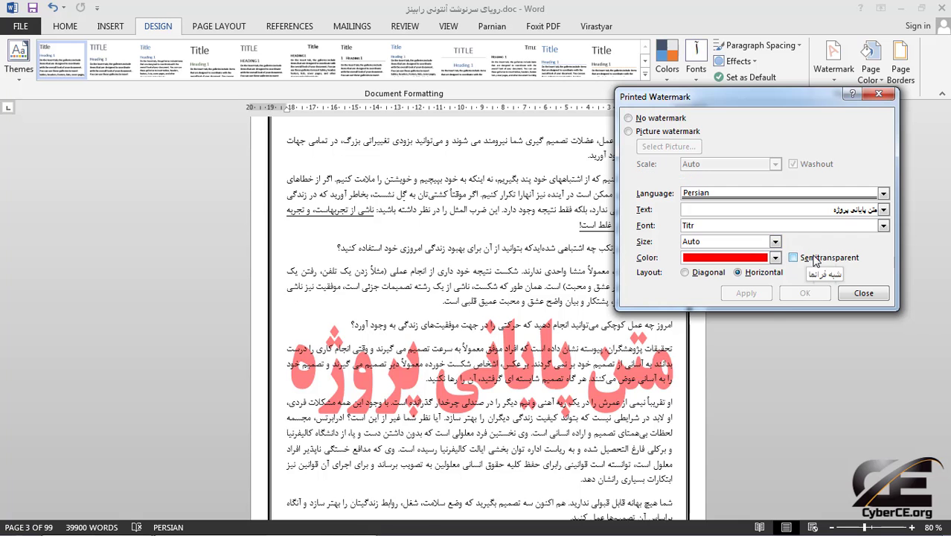
click(705, 273)
click(746, 293)
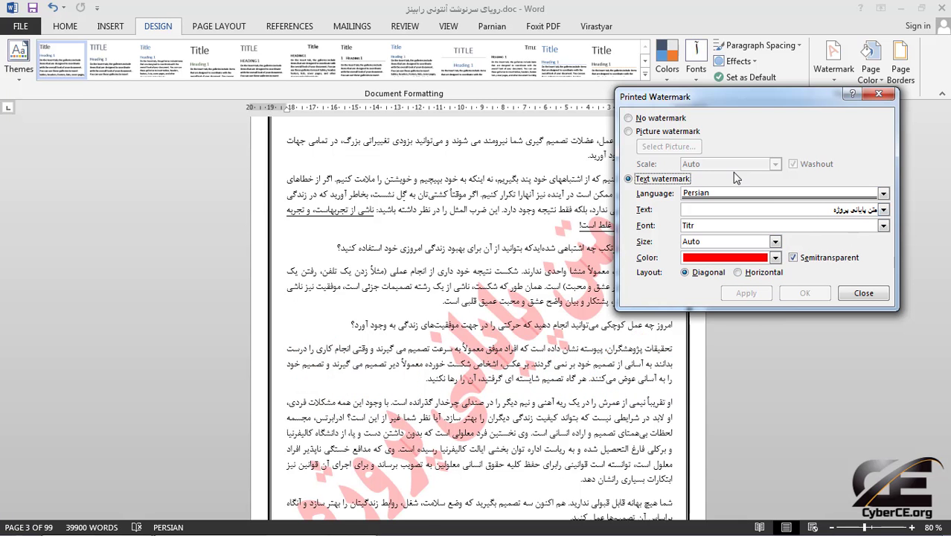
click(862, 294)
Step: Replace the text watermark with a picture watermark using Hydrangeas.jpg from the Sample Pictures folder
click(847, 78)
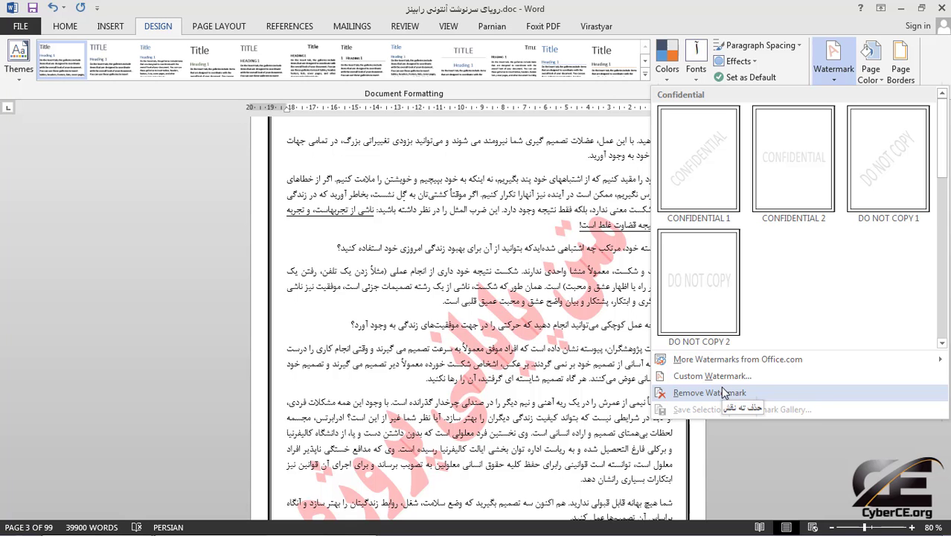
click(712, 376)
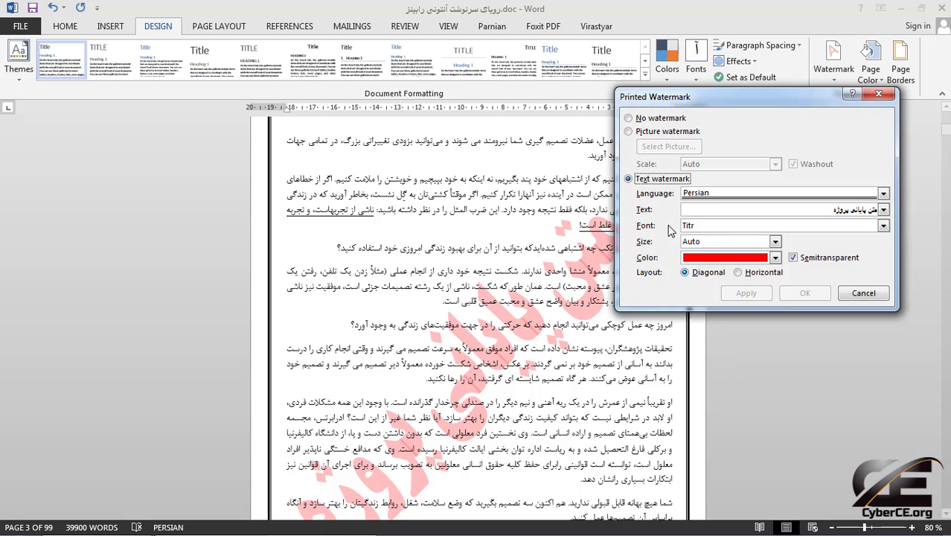
click(666, 131)
click(666, 147)
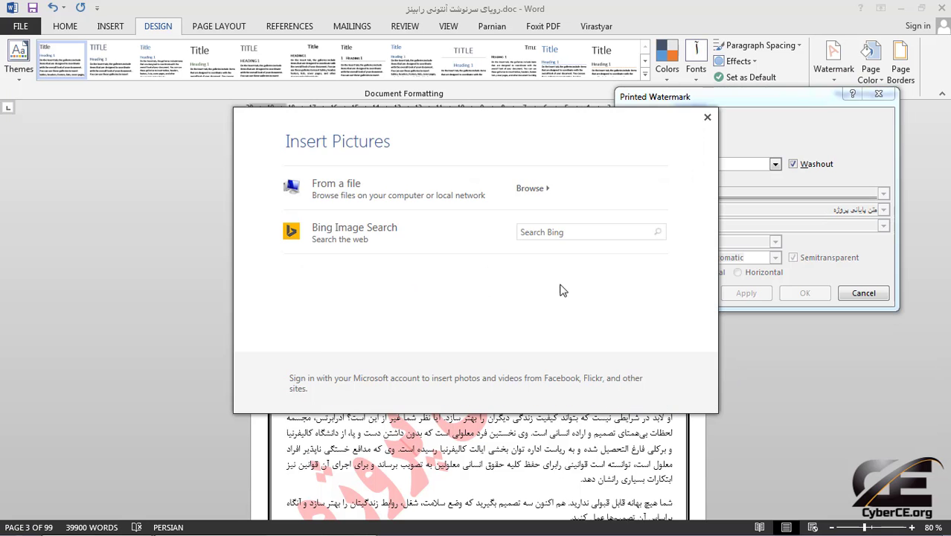
click(453, 188)
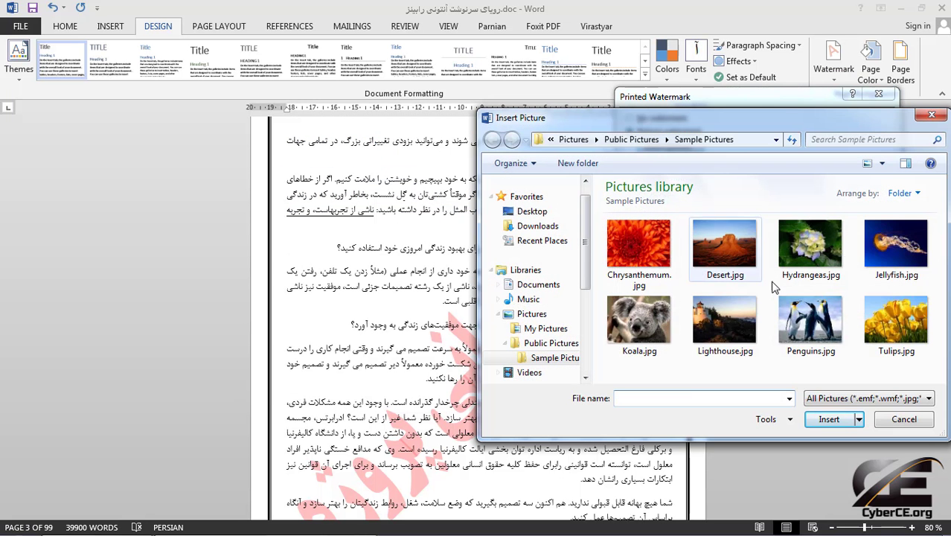
double_click(794, 247)
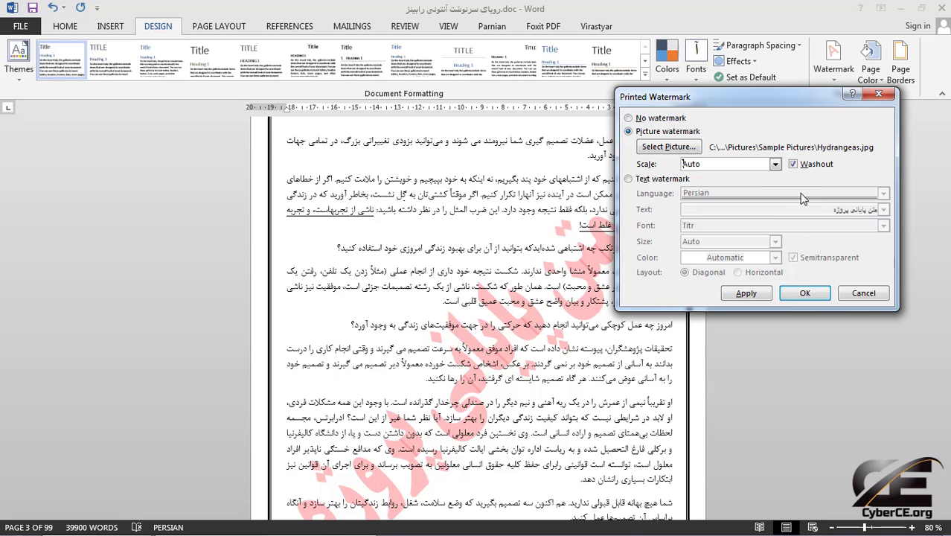
click(746, 293)
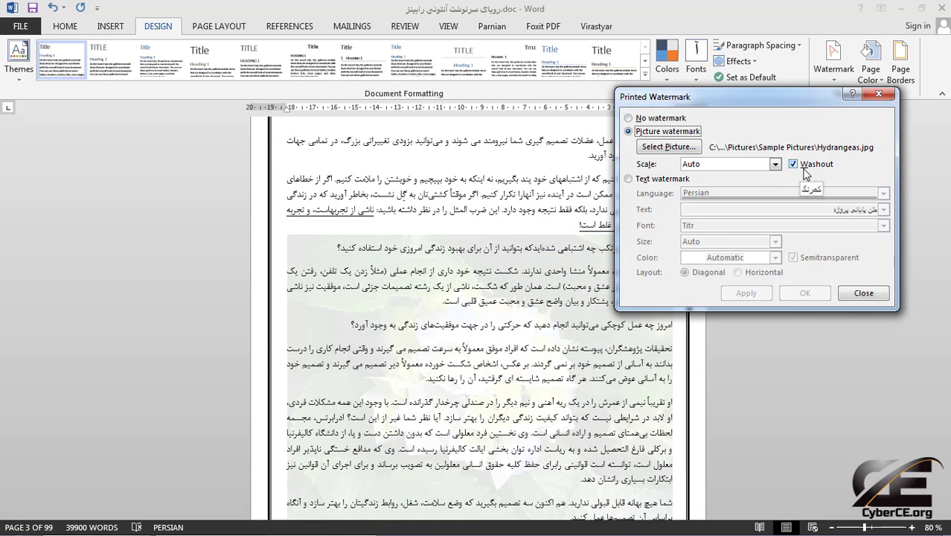
Step: Apply the picture watermark without the washout effect, and reapply it with washout turned back on
click(804, 165)
click(746, 293)
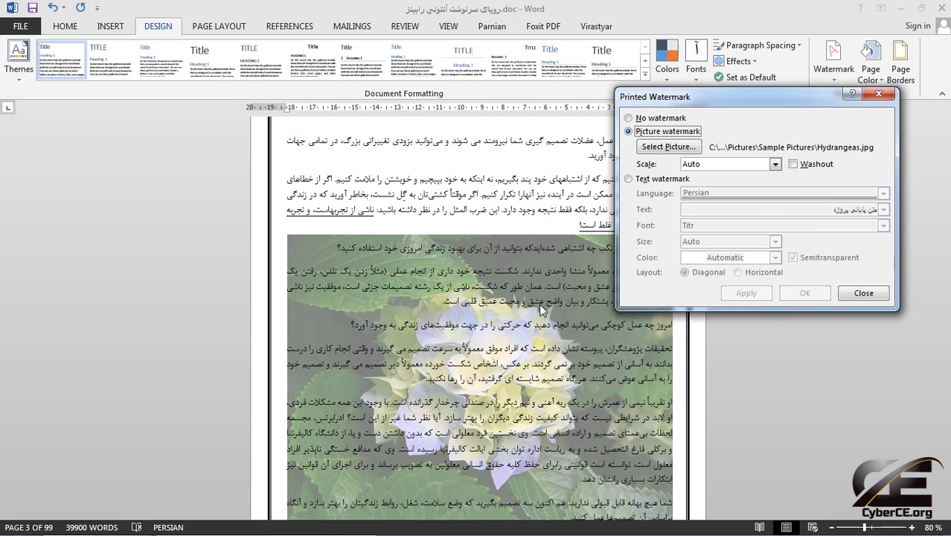
click(793, 163)
click(746, 293)
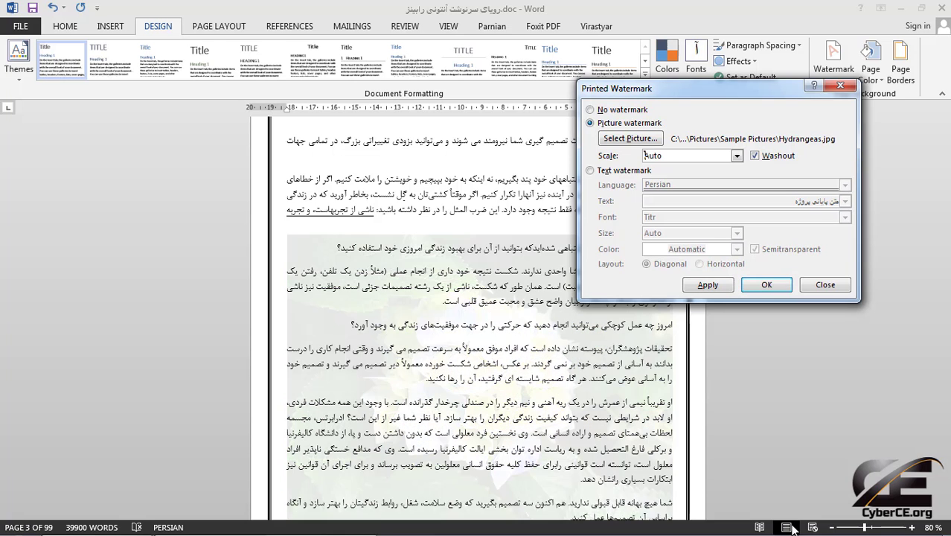
Step: Examine the available sources for a watermark picture, including Bing Image Search and the local Sample Pictures folder
click(646, 141)
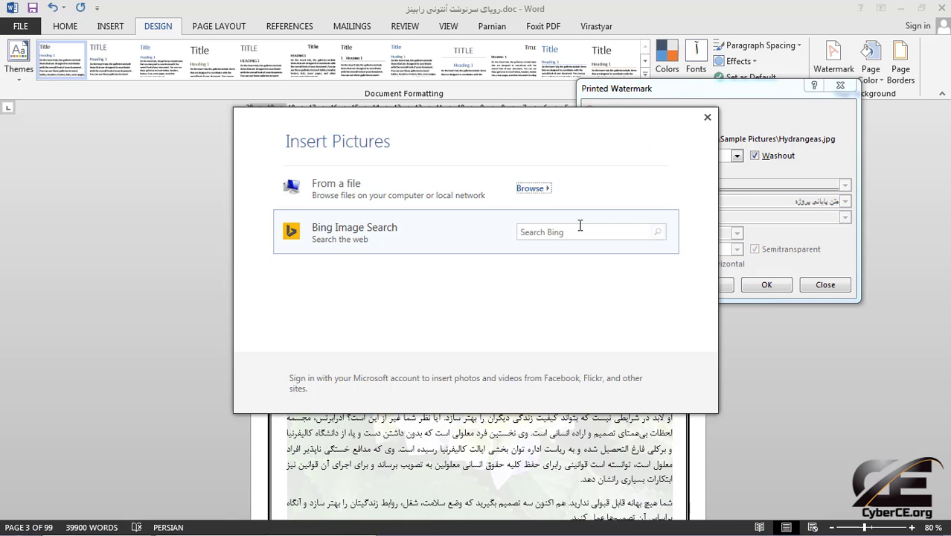
click(579, 225)
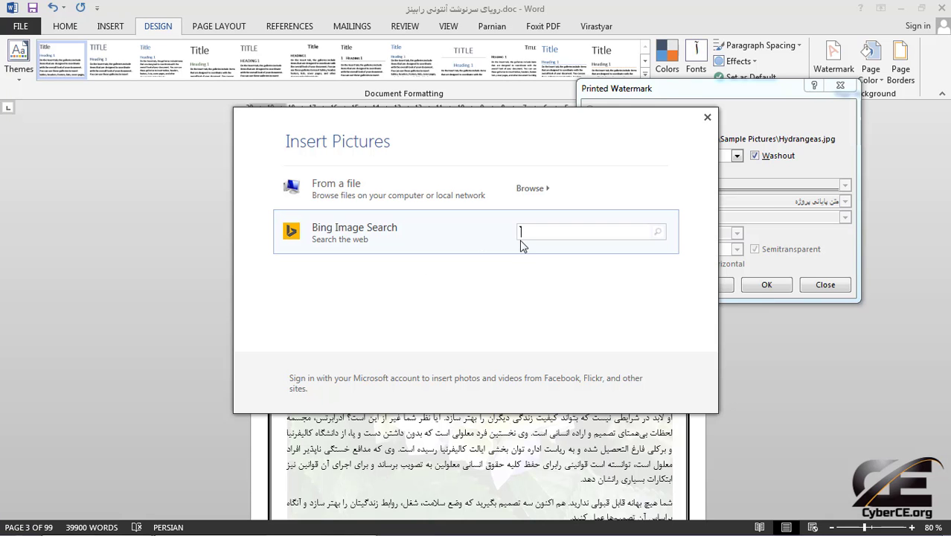
click(525, 188)
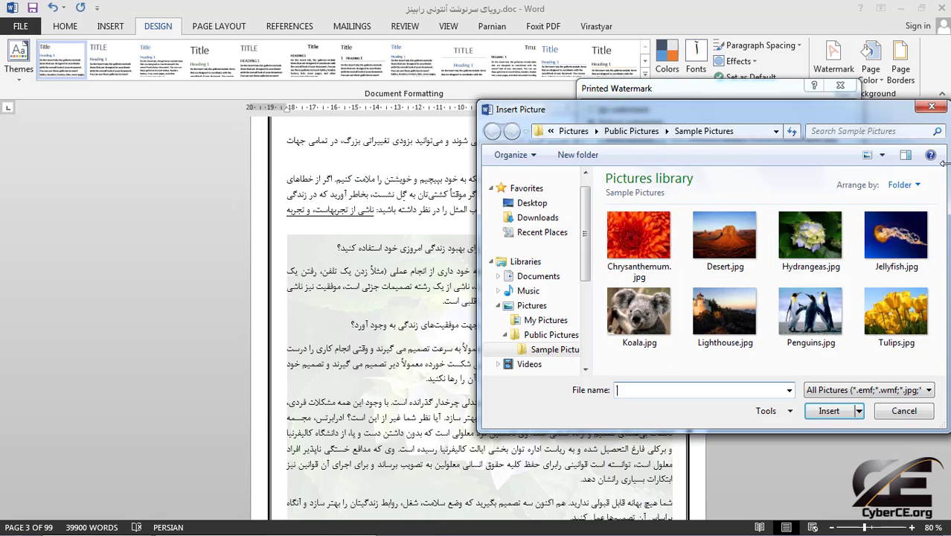
click(926, 108)
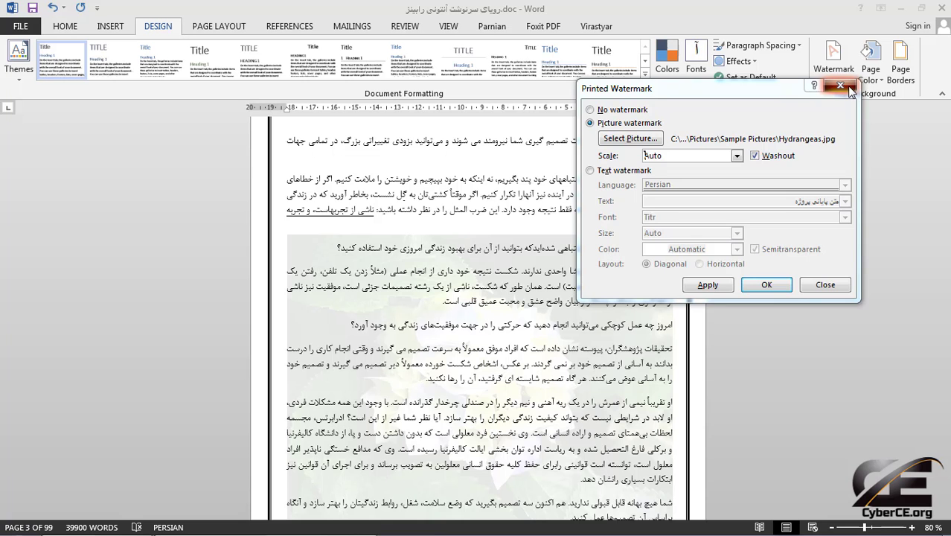
Step: Close the watermark settings and remove the picture watermark from the document
click(841, 86)
click(835, 77)
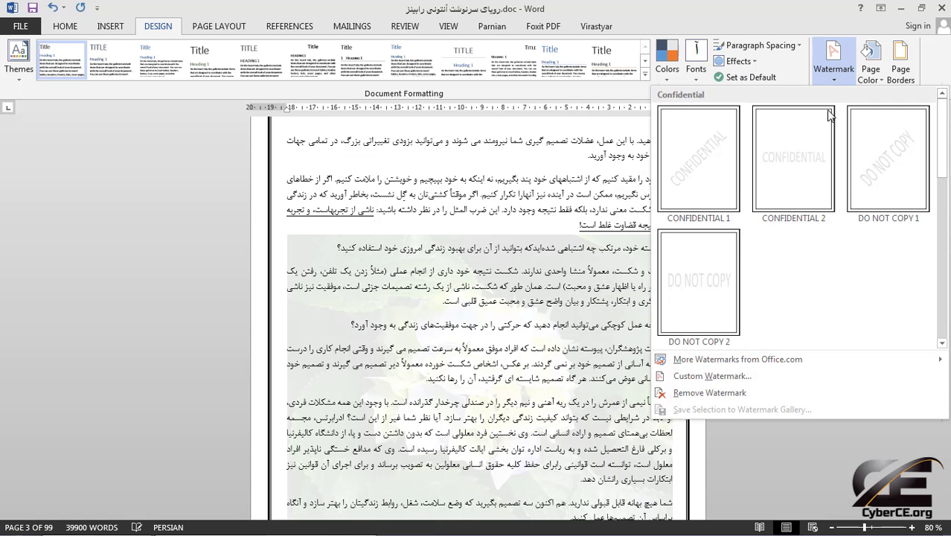
click(703, 392)
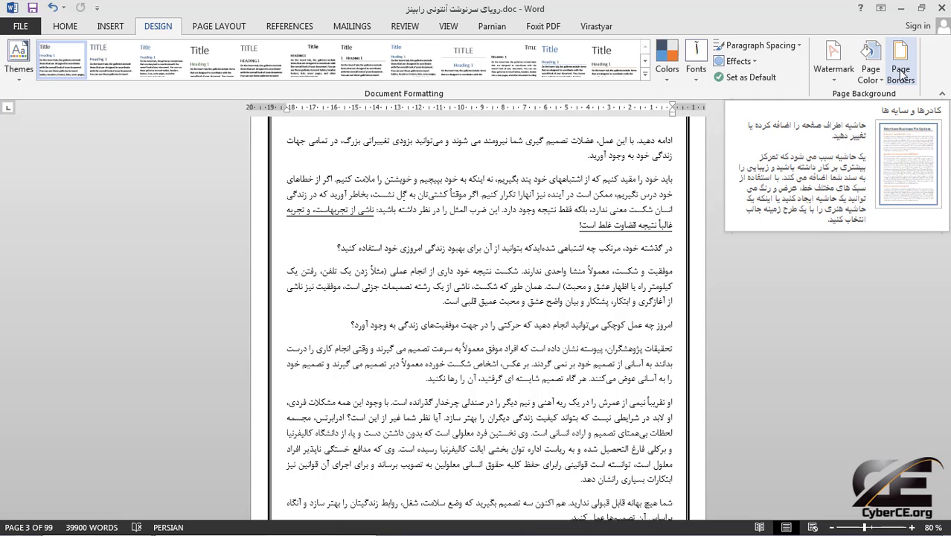
Step: Try other line styles for the page border, and remove the border from the whole document with the None setting
click(901, 74)
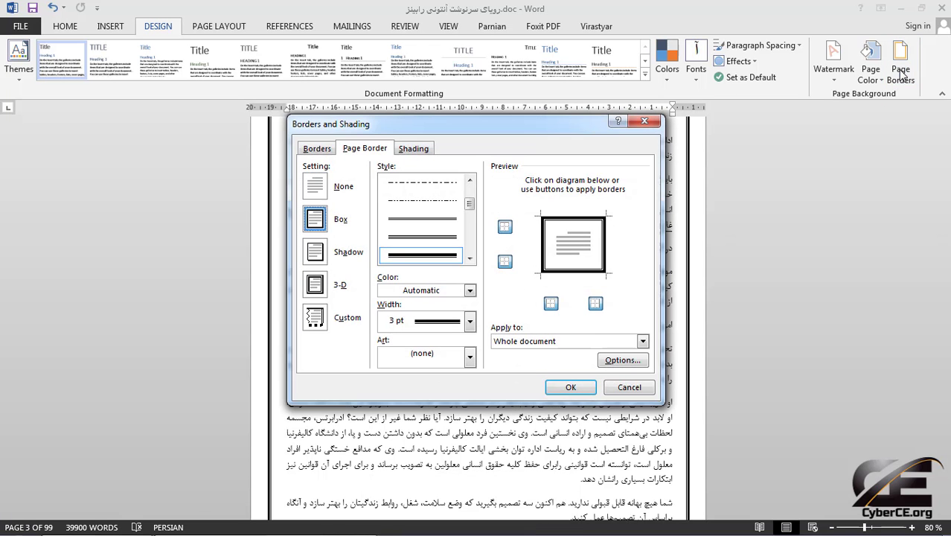
drag(468, 204, 469, 192)
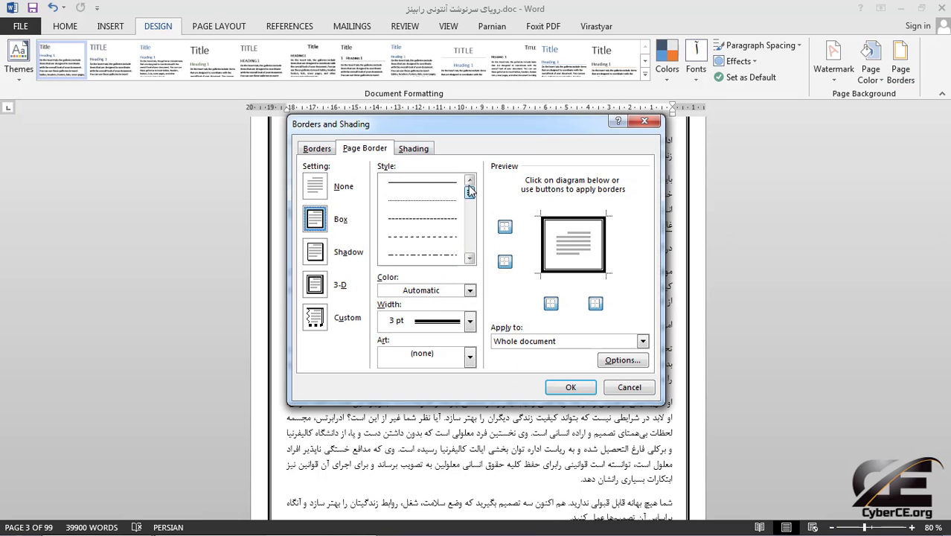
click(450, 182)
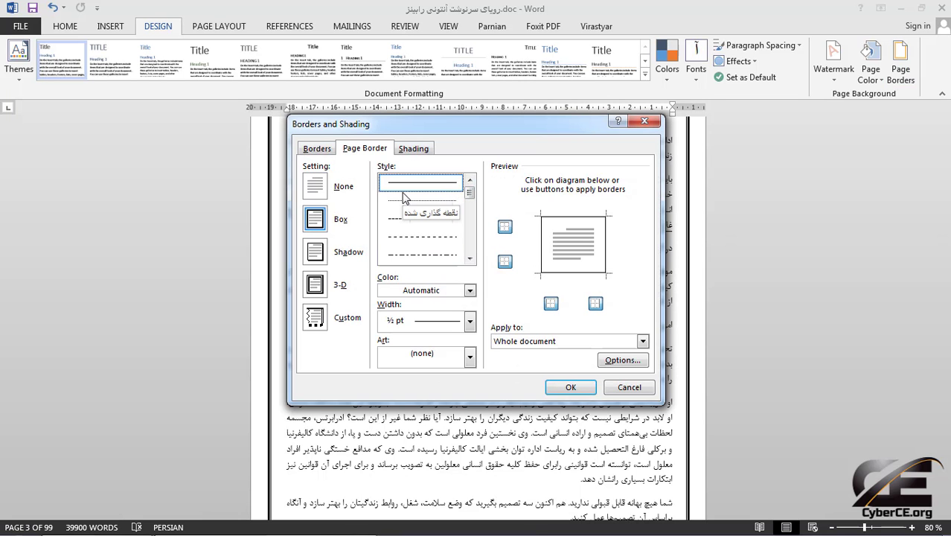
key(Down)
key(Down)
key(Down)
key(Down)
key(Down)
key(Down)
key(Down)
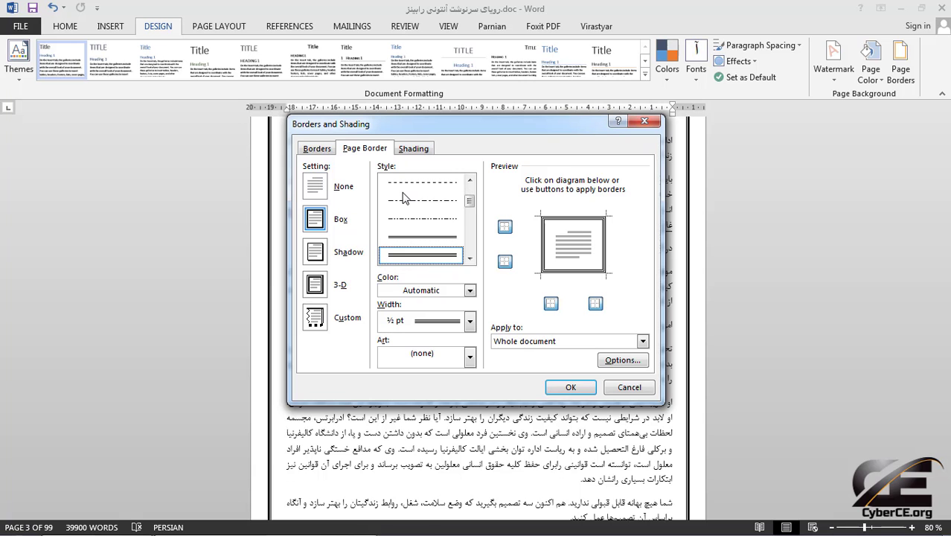
click(315, 186)
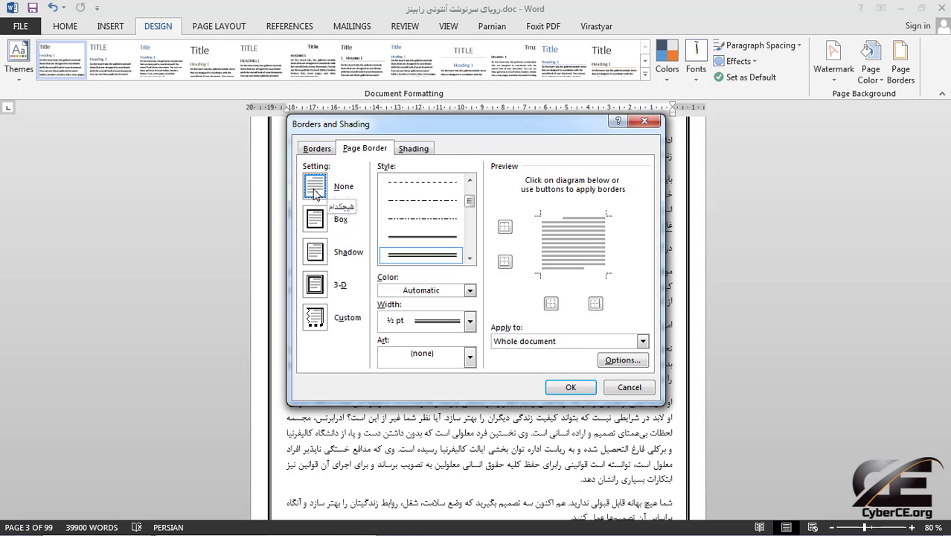
click(571, 388)
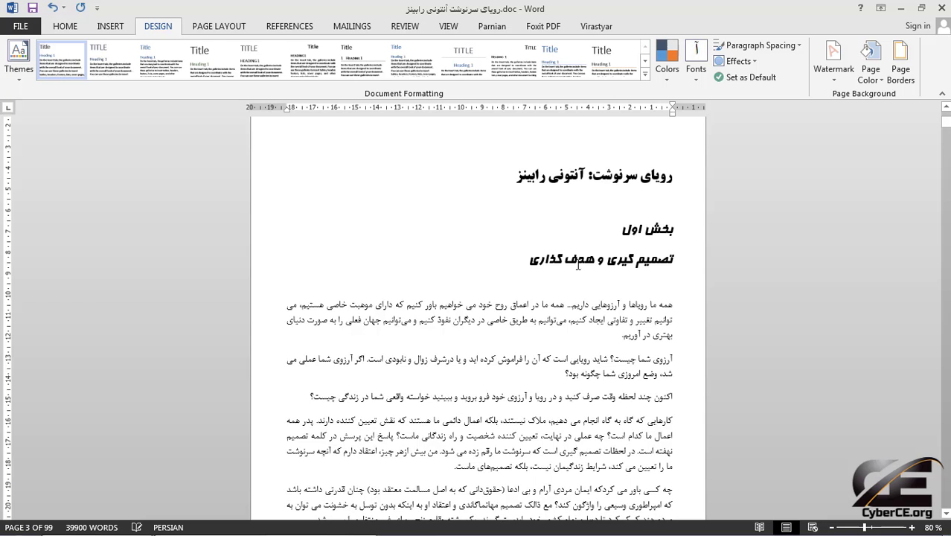
Step: Apply a Box page border to the whole document, using the 3 pt shaded grey-black line style that follows the striped line
click(900, 68)
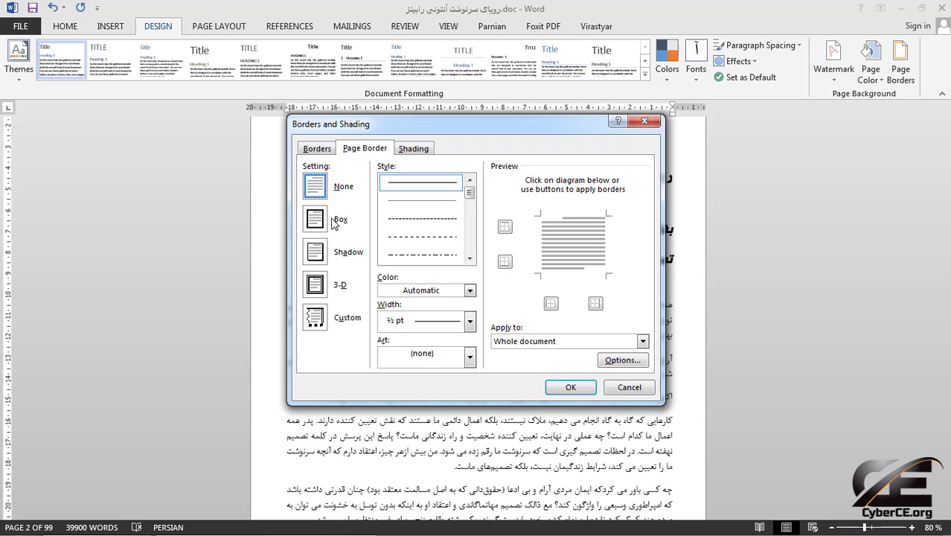
click(315, 219)
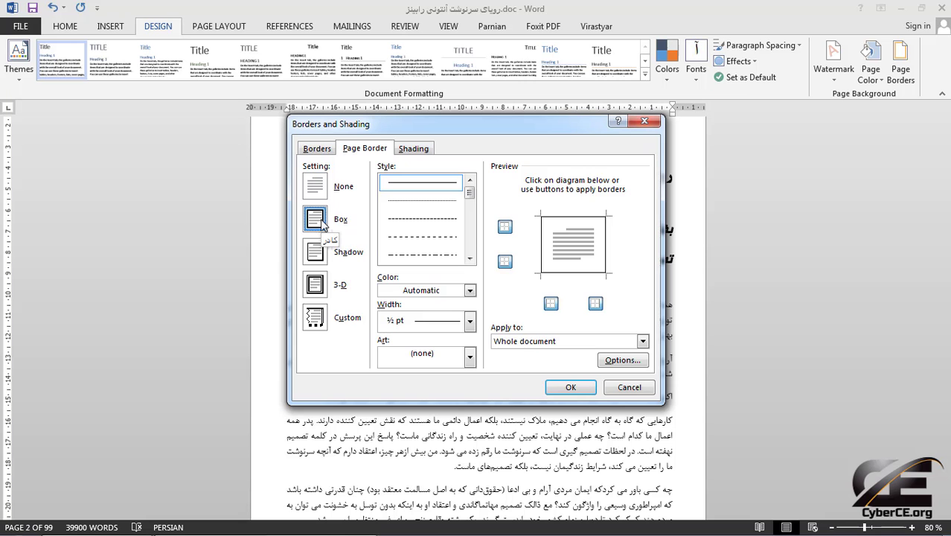
click(467, 203)
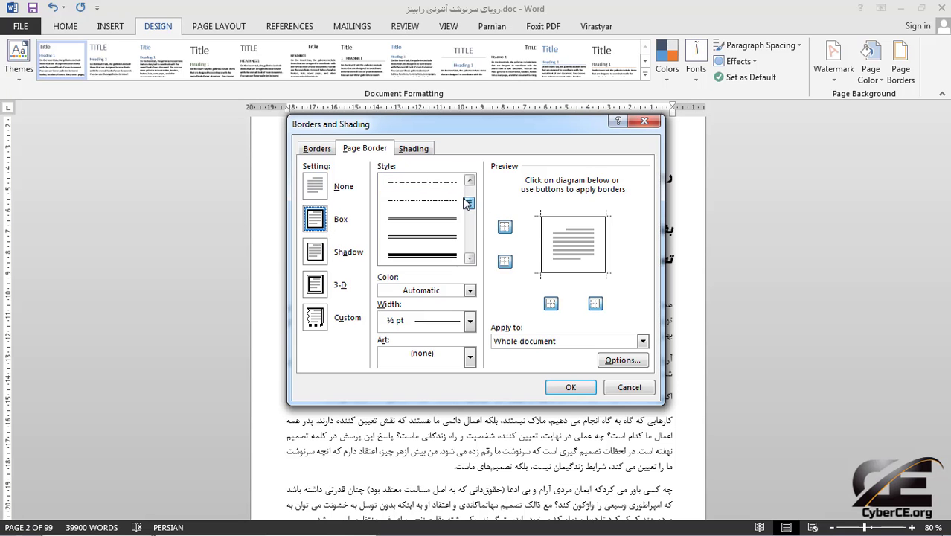
scroll(468, 202, down, 2)
click(447, 207)
scroll(425, 236, up, 2)
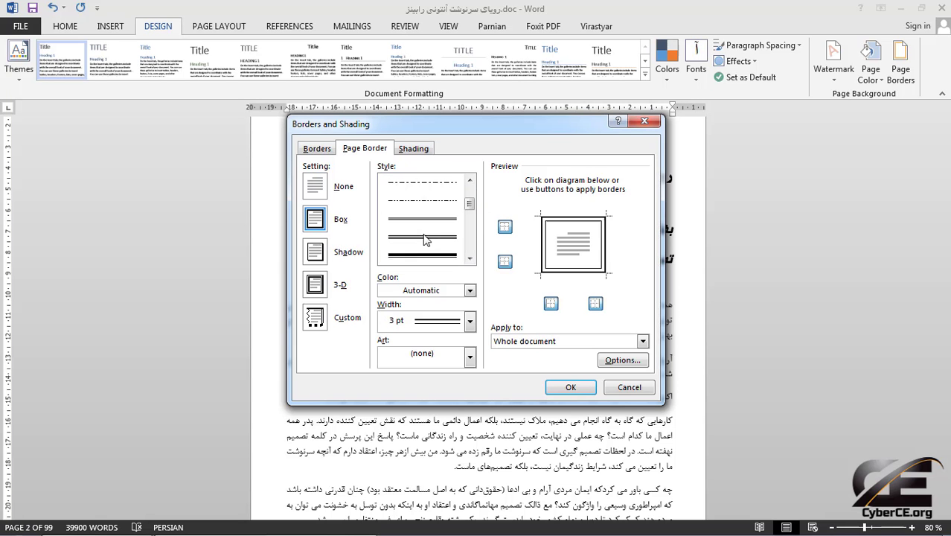
scroll(426, 237, down, 5)
click(422, 255)
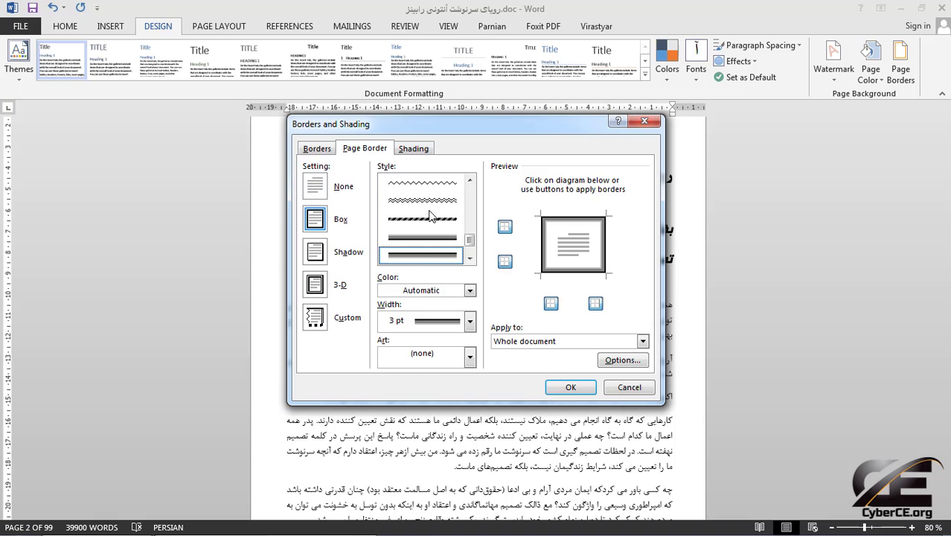
click(593, 382)
Step: Change the page border color to the green theme color
click(899, 70)
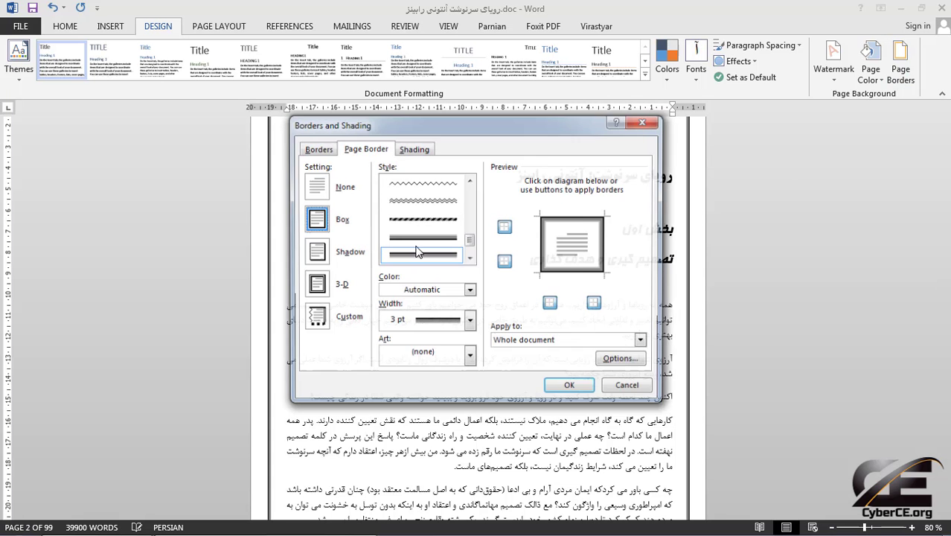
click(470, 291)
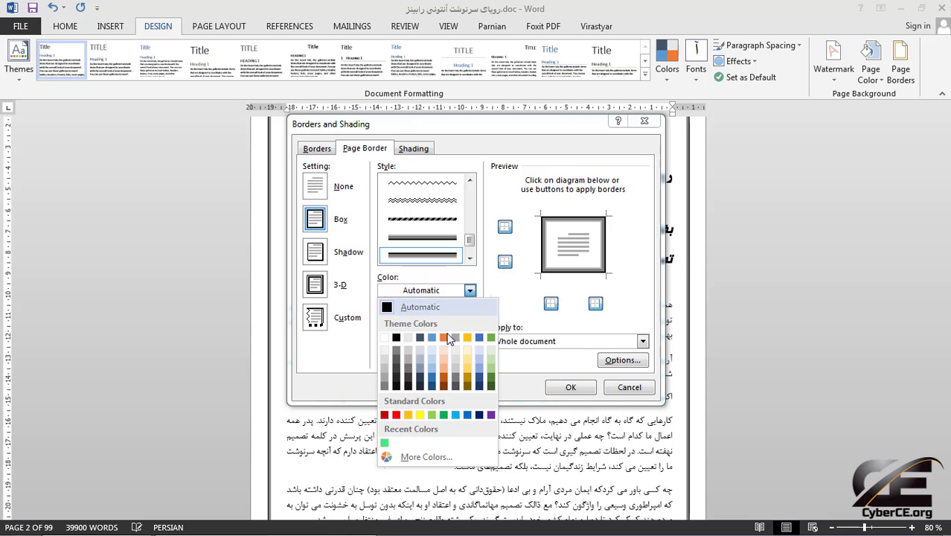
click(561, 385)
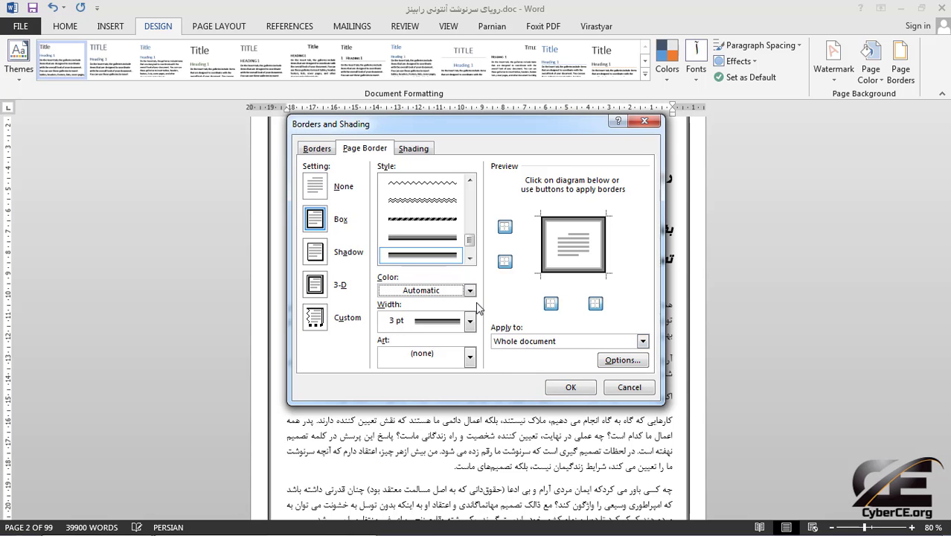
click(471, 291)
click(491, 338)
click(567, 387)
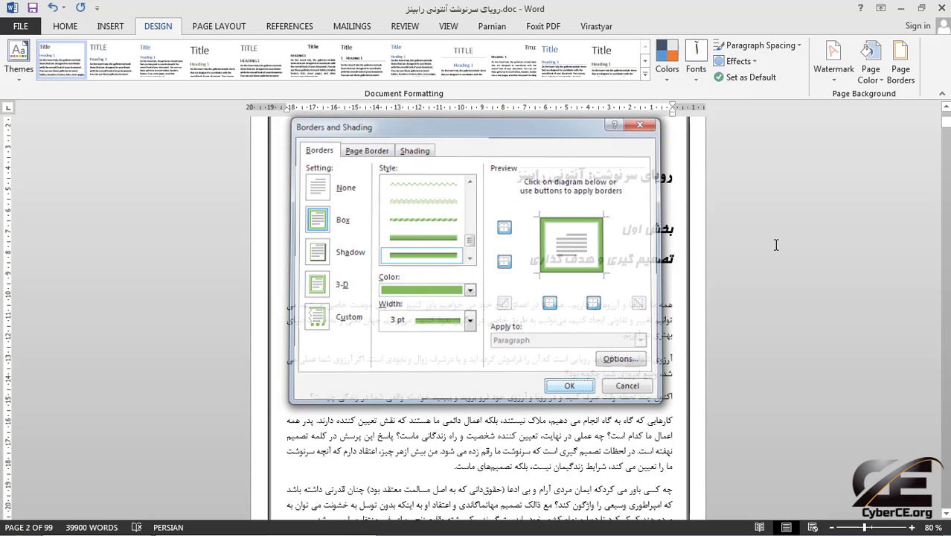
Step: Reduce the width of the green page border to 1 ½ pt
click(900, 59)
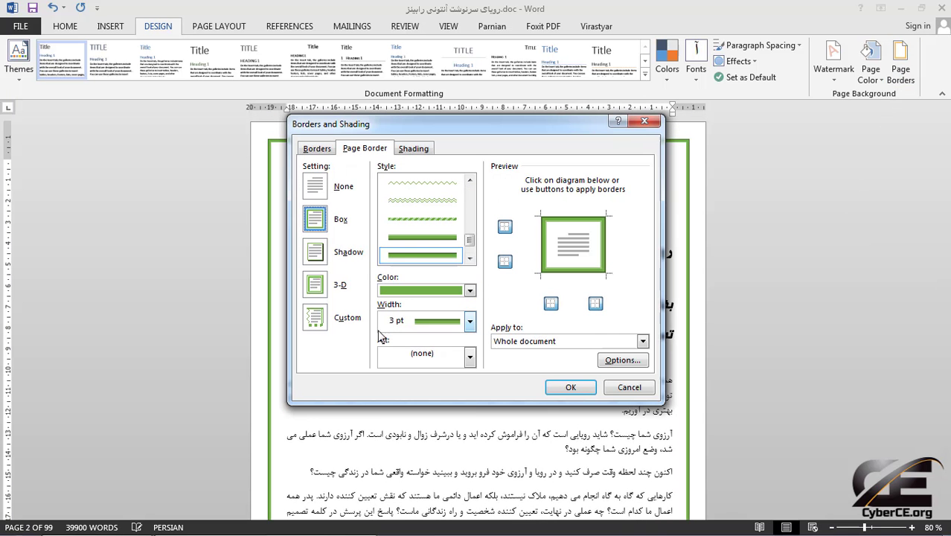
click(469, 321)
click(413, 358)
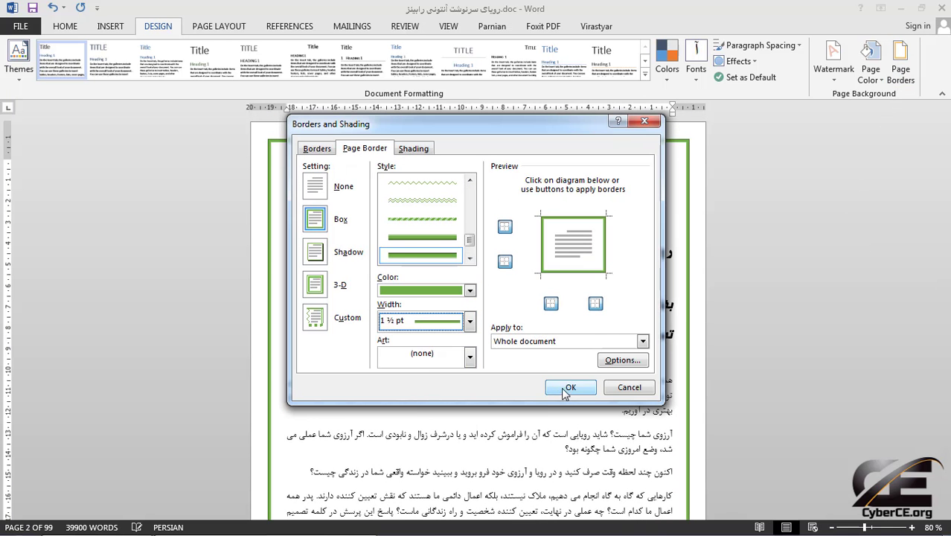
click(570, 387)
Step: Thicken the green page border to a width of 6 pt
click(900, 60)
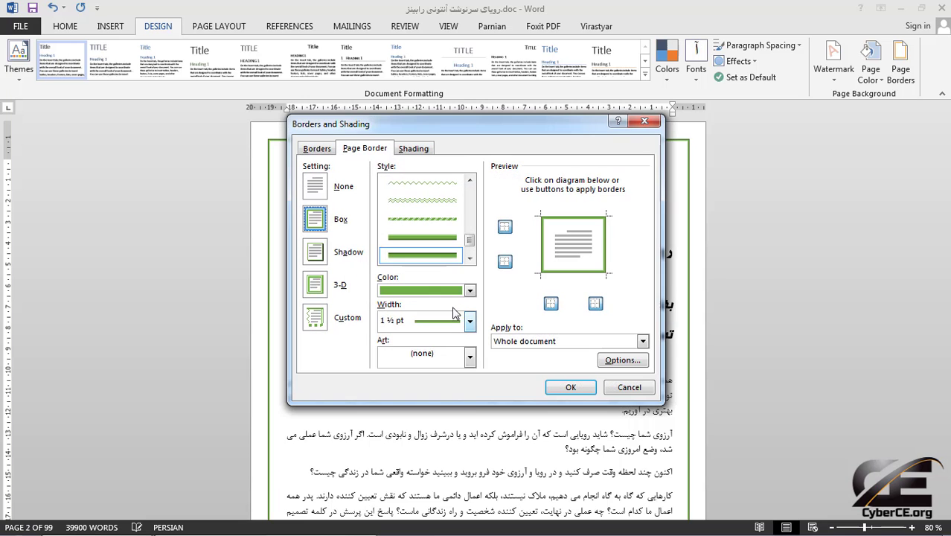
click(467, 321)
click(420, 432)
click(570, 387)
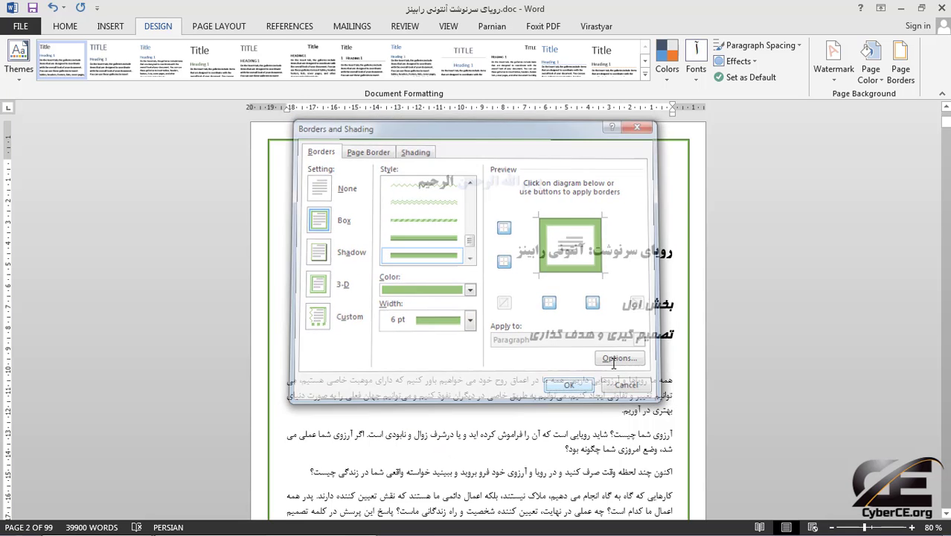
Step: Replace the green line with the dark blue Greek-key art border at 10 pt for the whole document
click(900, 60)
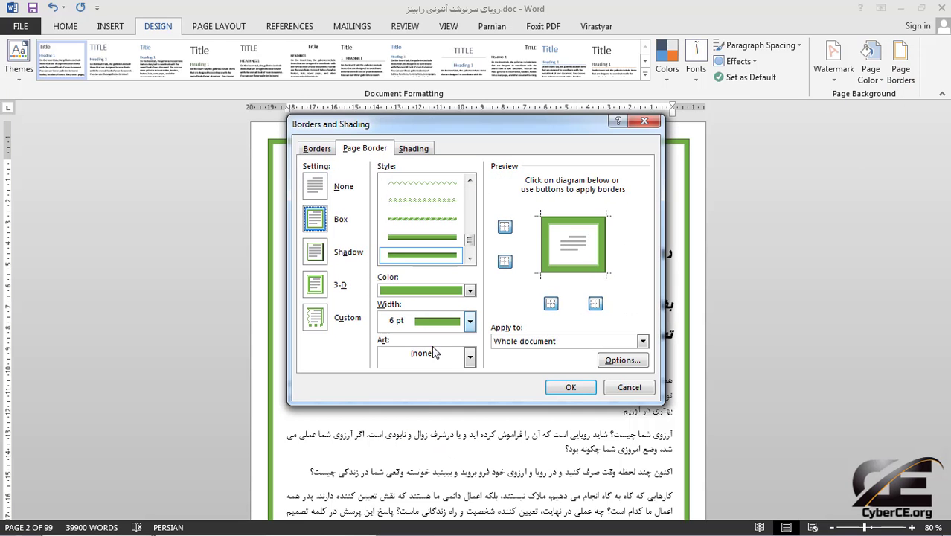
click(468, 354)
scroll(458, 390, down, 4)
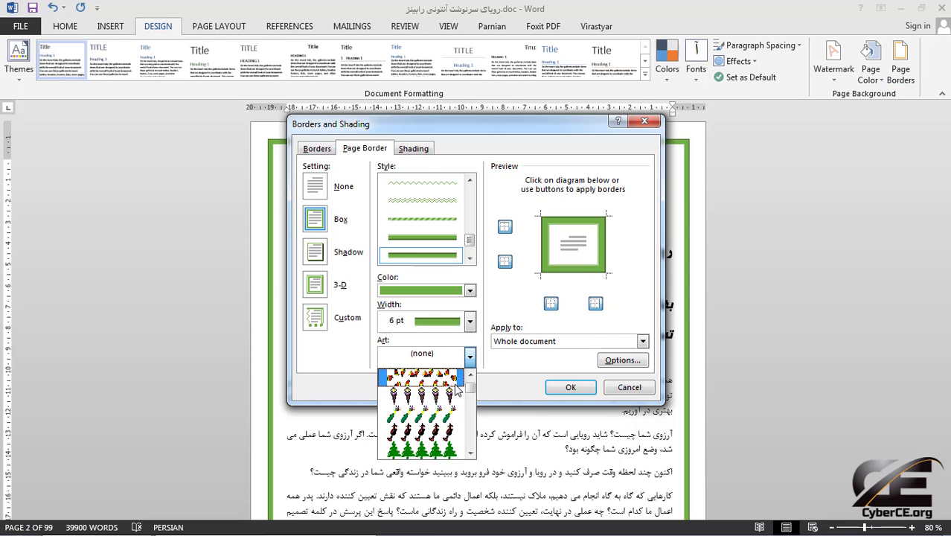
scroll(457, 390, down, 10)
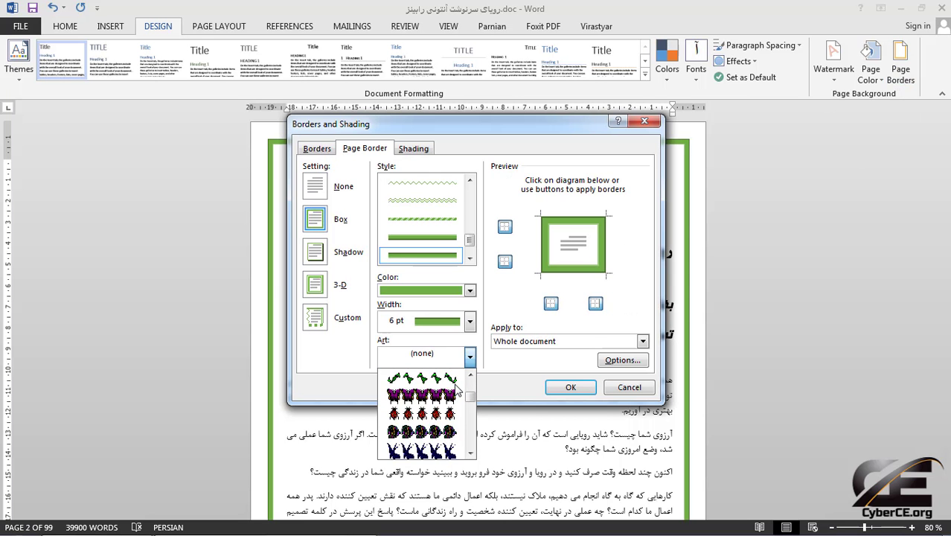
scroll(457, 390, down, 5)
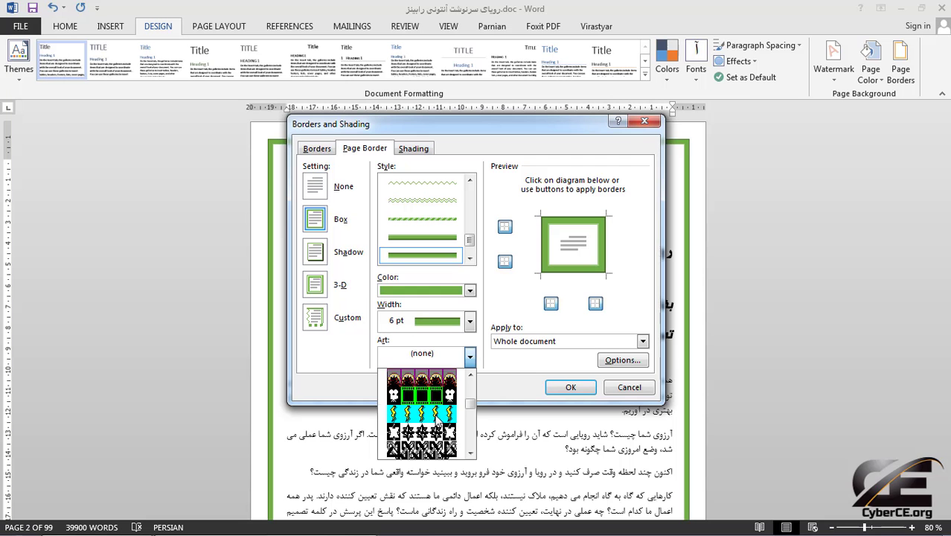
click(444, 430)
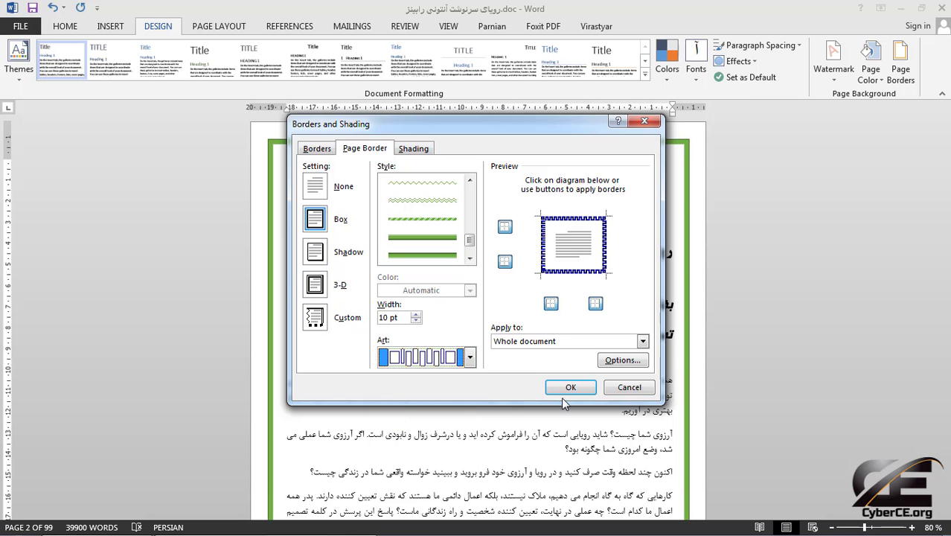
click(566, 386)
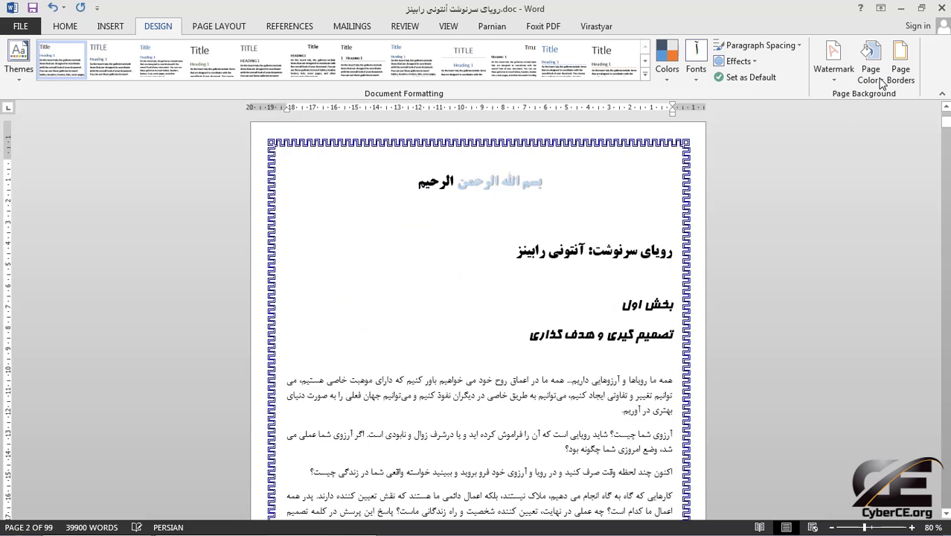
Step: Try to apply the Shadow setting to the dark blue art page border
click(899, 66)
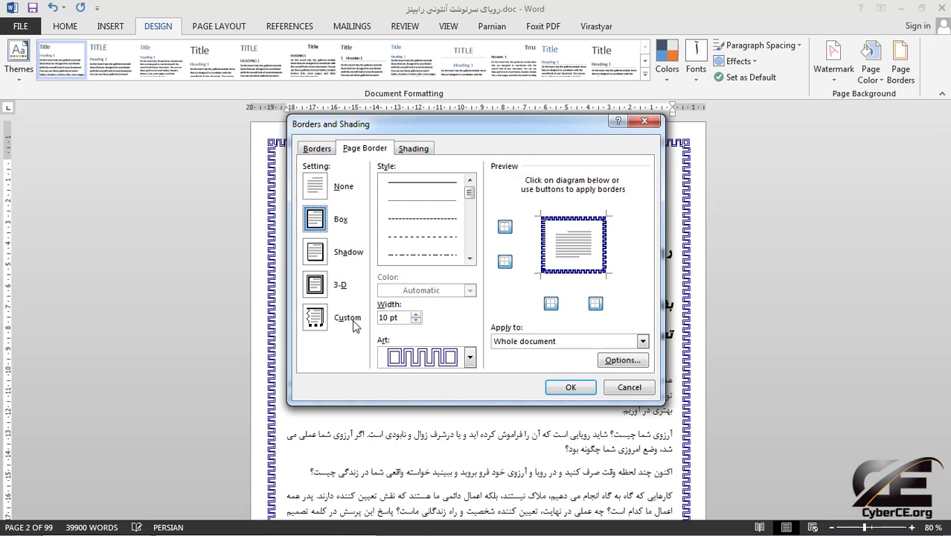
click(318, 260)
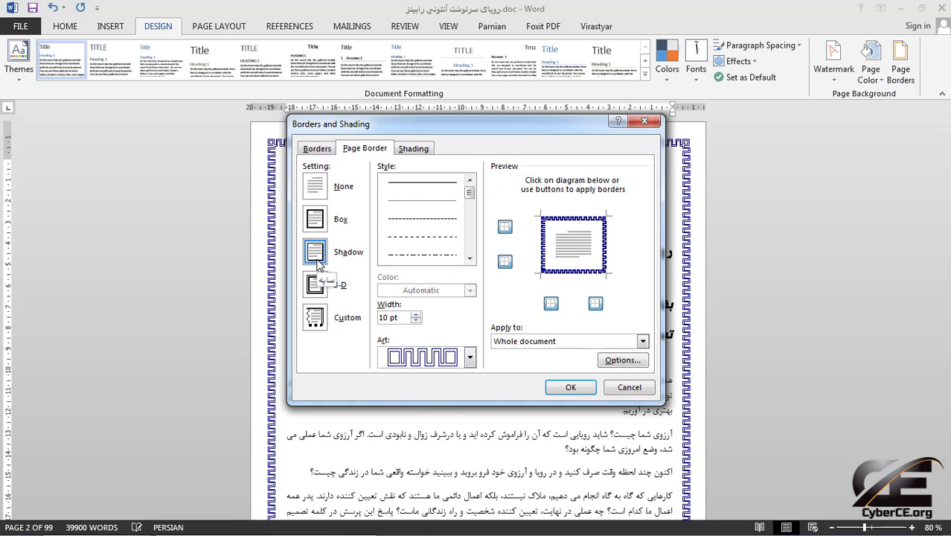
click(570, 387)
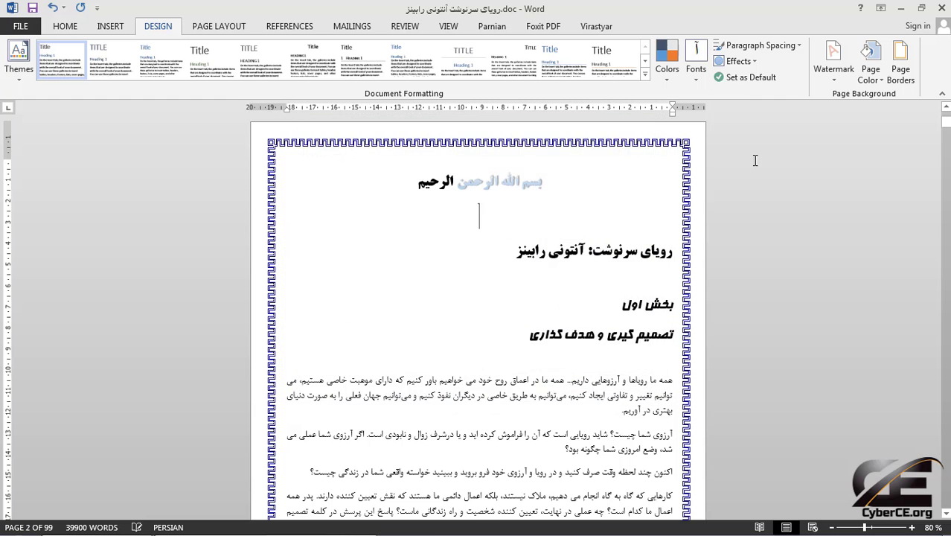
Step: Replace the art border with the 3 pt shaded grey-black line style and apply the Shadow setting to the whole document
click(898, 71)
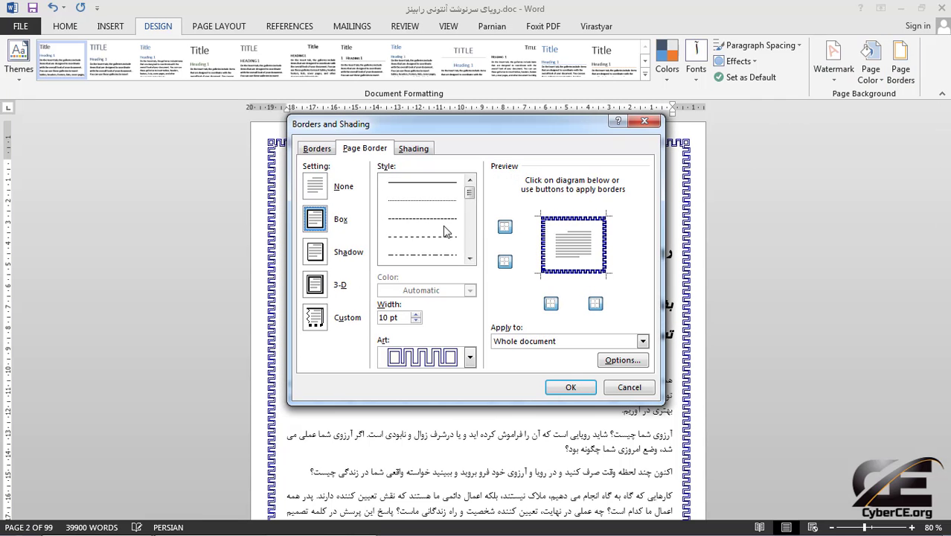
click(445, 233)
scroll(445, 232, down, 3)
click(447, 245)
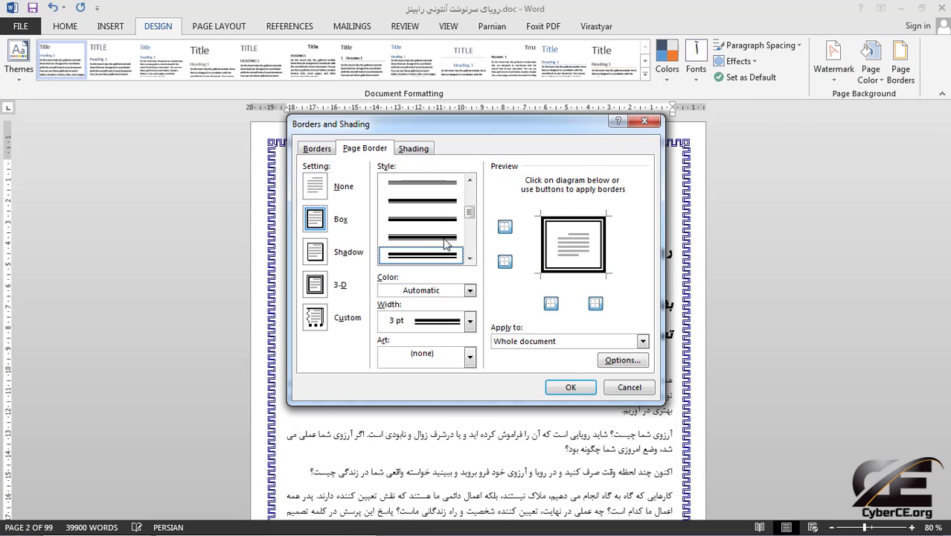
scroll(444, 244, down, 5)
click(439, 224)
scroll(439, 223, up, 2)
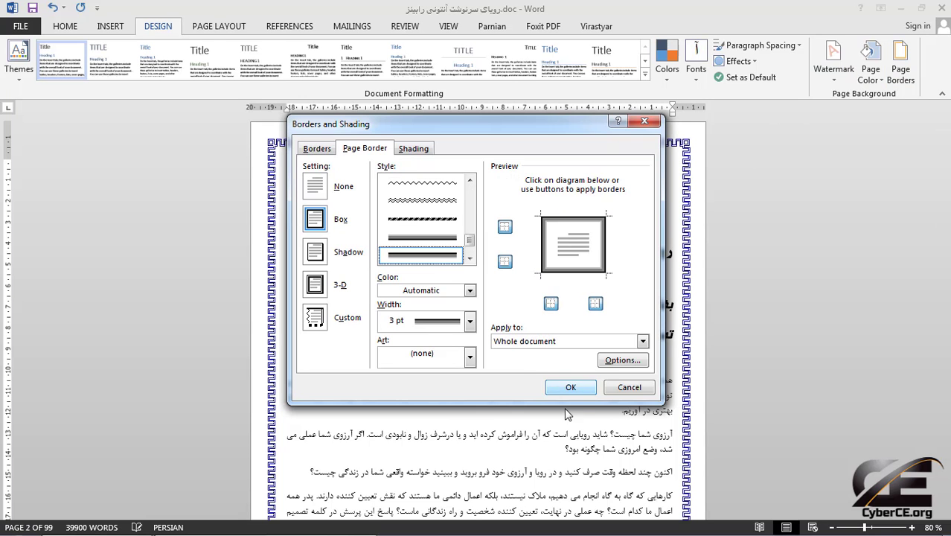
click(316, 254)
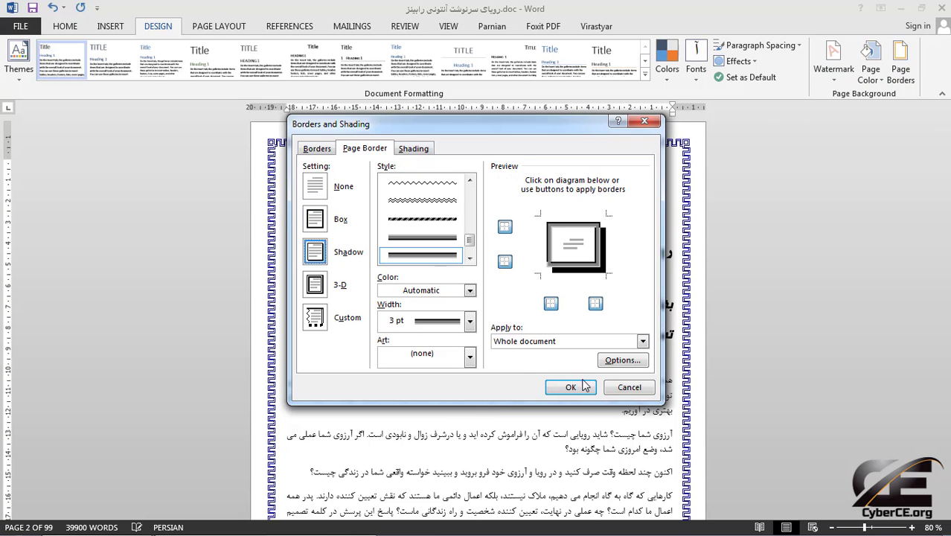
click(570, 387)
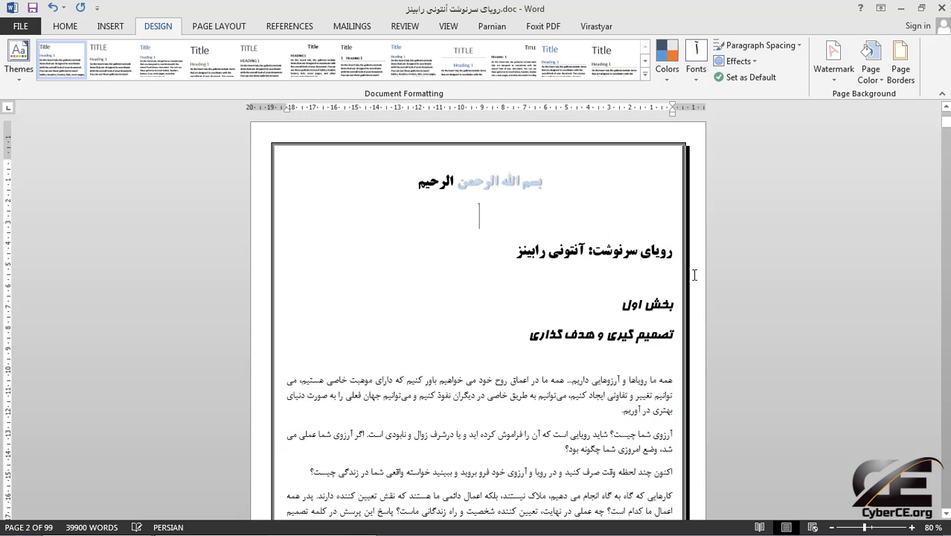
Step: Change the page border setting from Shadow to 3-D for the whole document, keeping the 3 pt shaded line style
scroll(403, 443, down, 6)
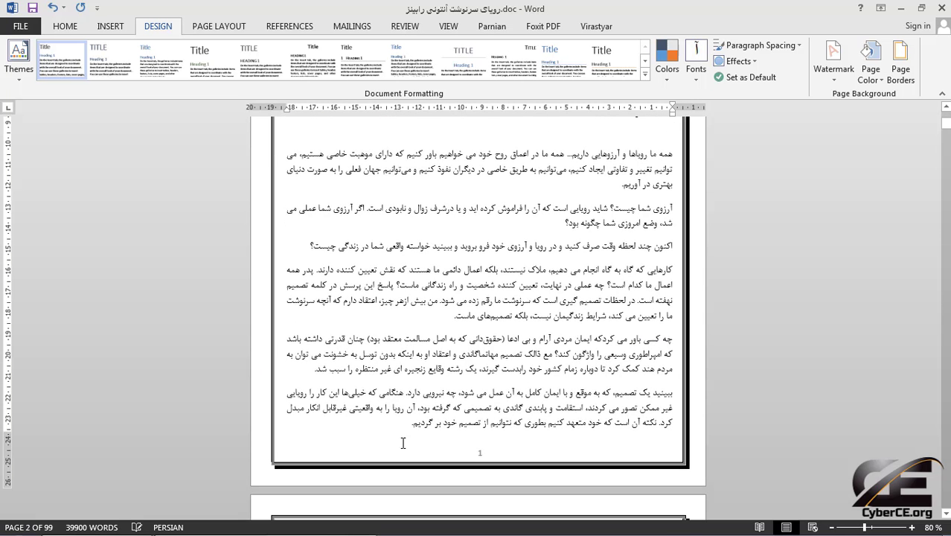
scroll(644, 304, up, 6)
click(901, 63)
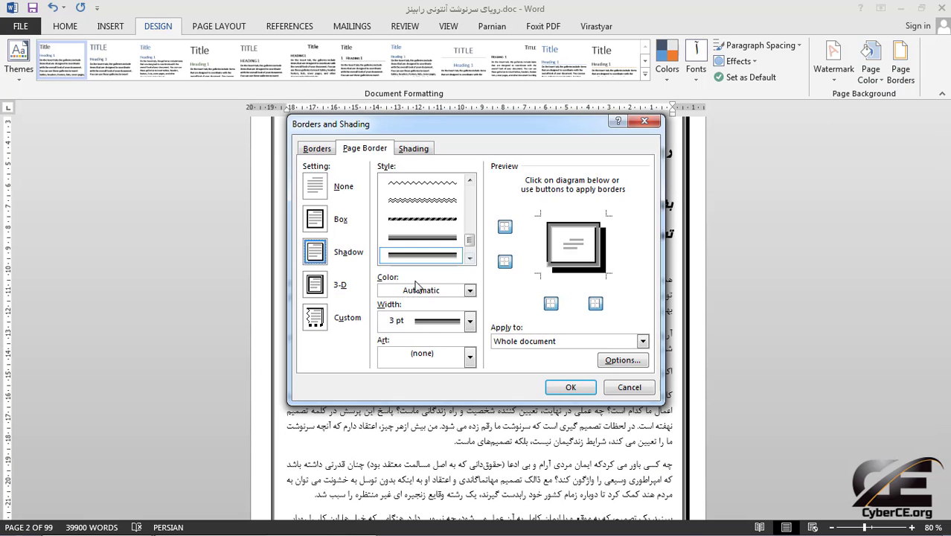
click(315, 289)
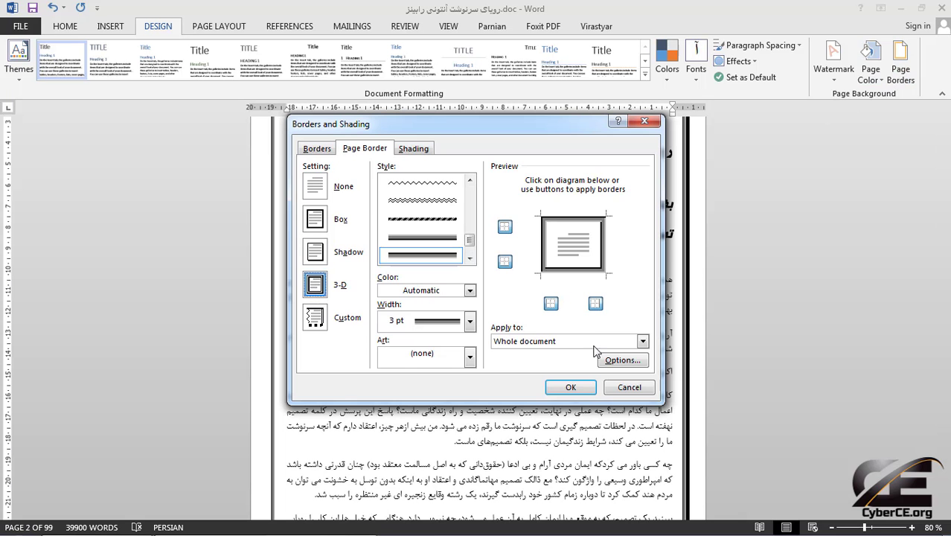
click(571, 387)
scroll(694, 208, down, 3)
scroll(694, 207, up, 3)
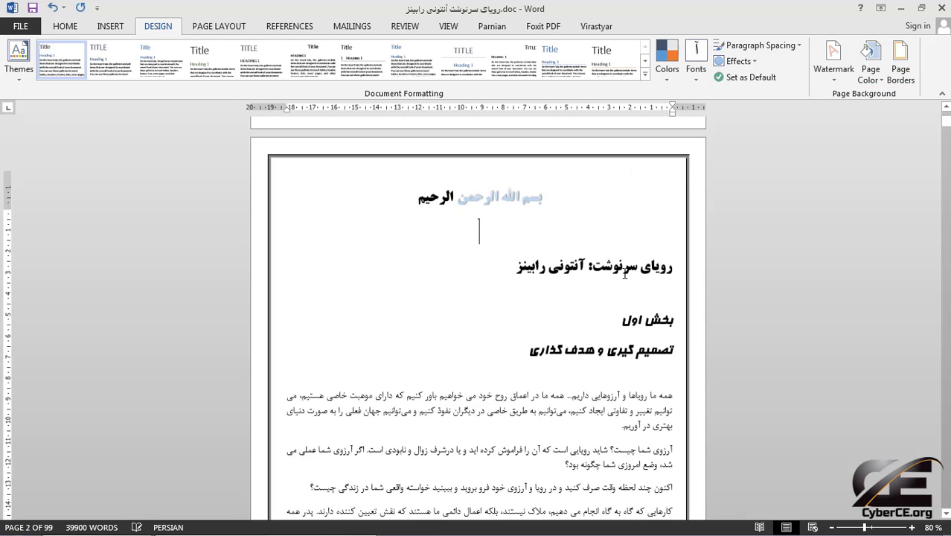
Step: Remove the top and bottom sides of the 3-D page border throughout the whole document
scroll(694, 207, down, 1)
click(902, 72)
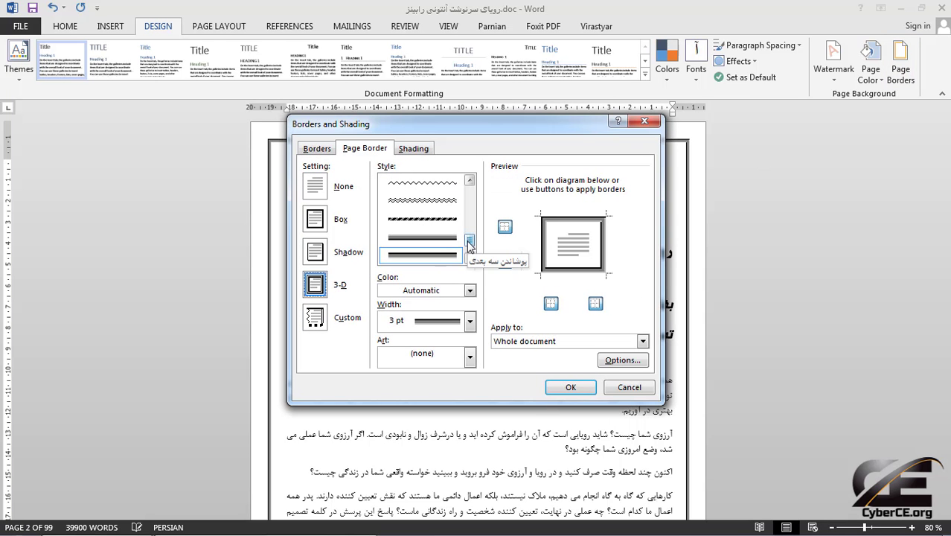
click(317, 255)
click(313, 285)
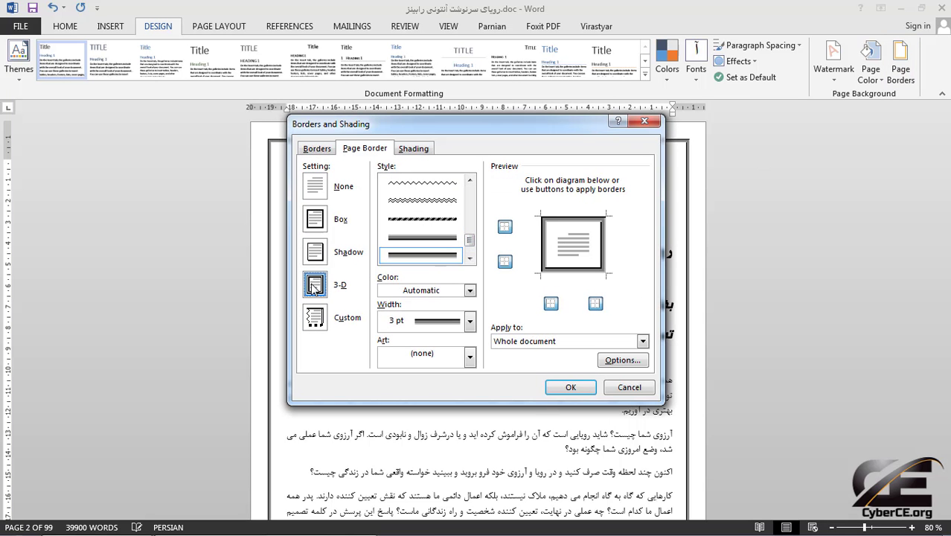
click(505, 227)
click(505, 262)
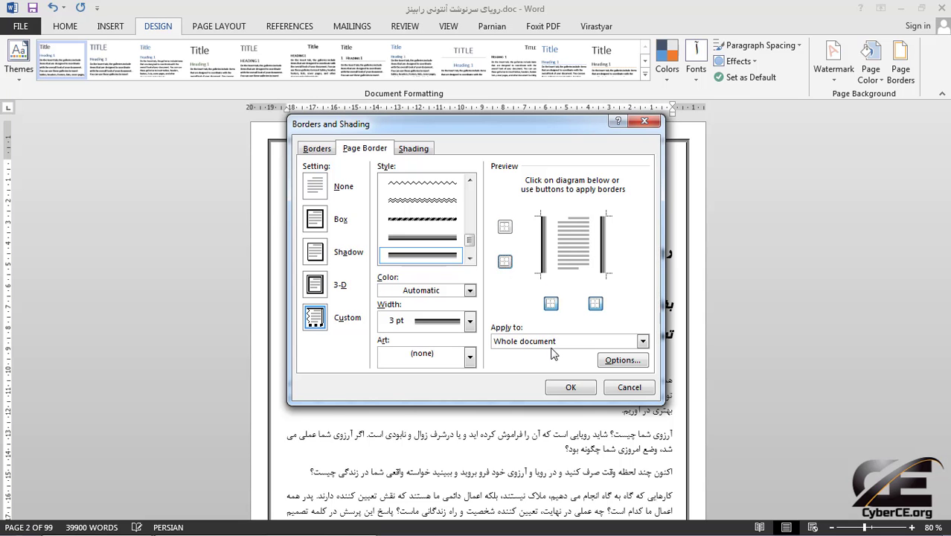
click(577, 388)
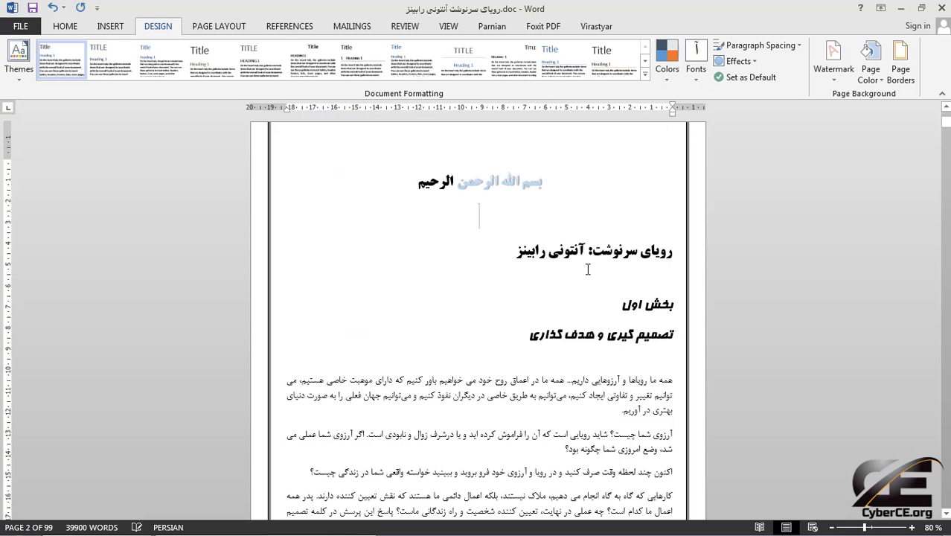
scroll(593, 266, up, 2)
scroll(593, 283, down, 2)
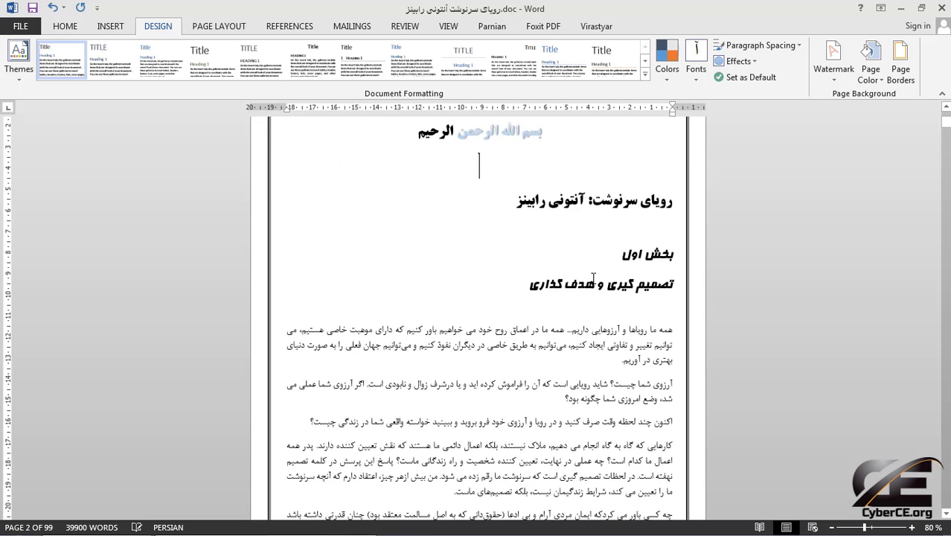
scroll(593, 298, up, 1)
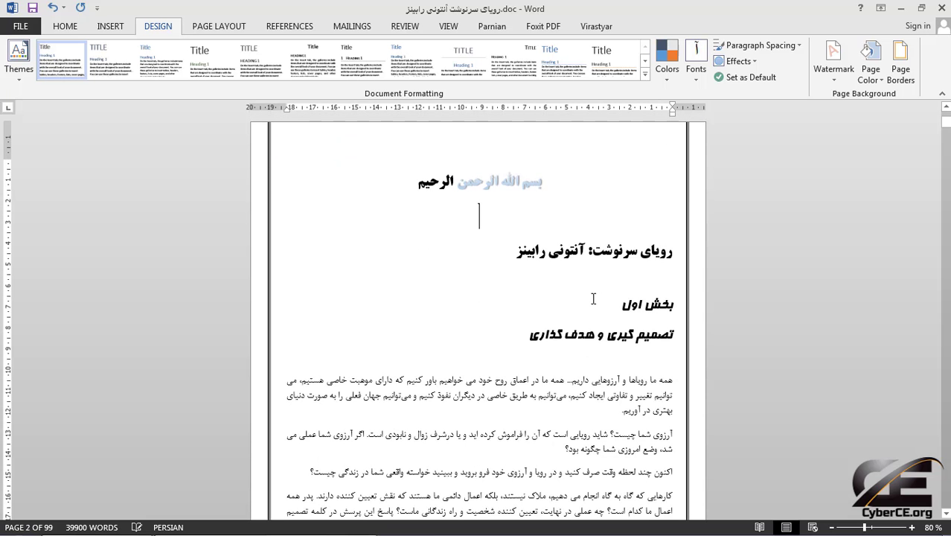
Step: Restore the bottom side of the page border and remove its left side throughout the whole document
click(900, 67)
click(505, 261)
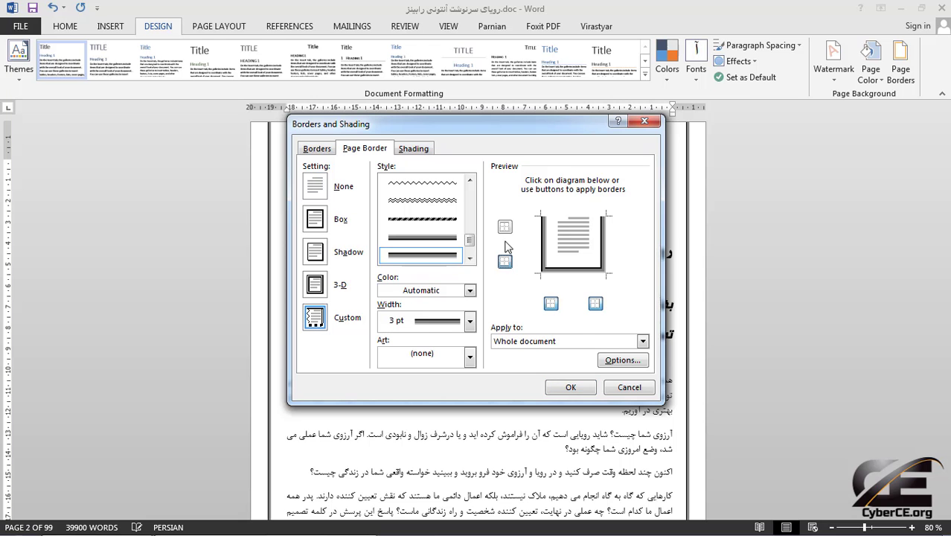
click(551, 303)
click(571, 387)
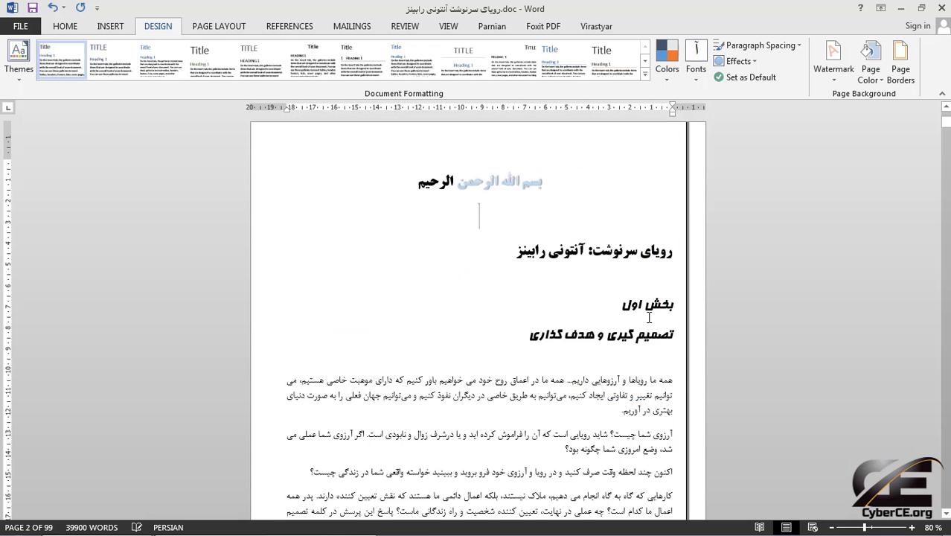
scroll(643, 320, up, 2)
scroll(644, 323, down, 10)
scroll(636, 329, up, 5)
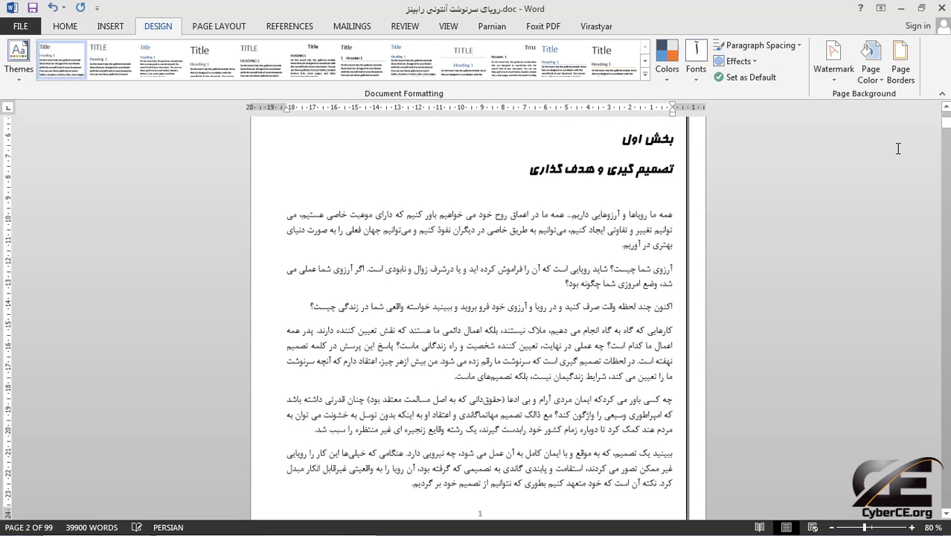
Step: Restore the top and left sides of the page border and apply it to the whole document
click(901, 74)
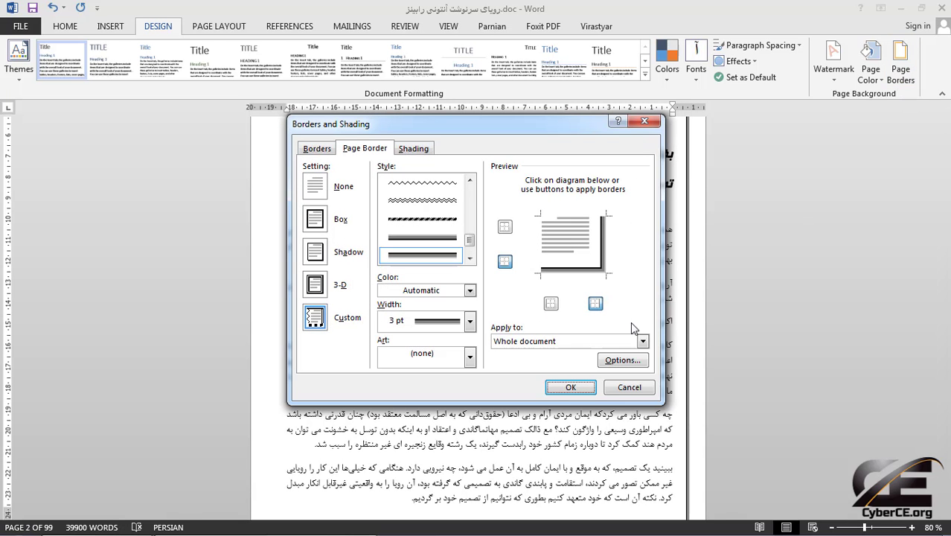
click(505, 226)
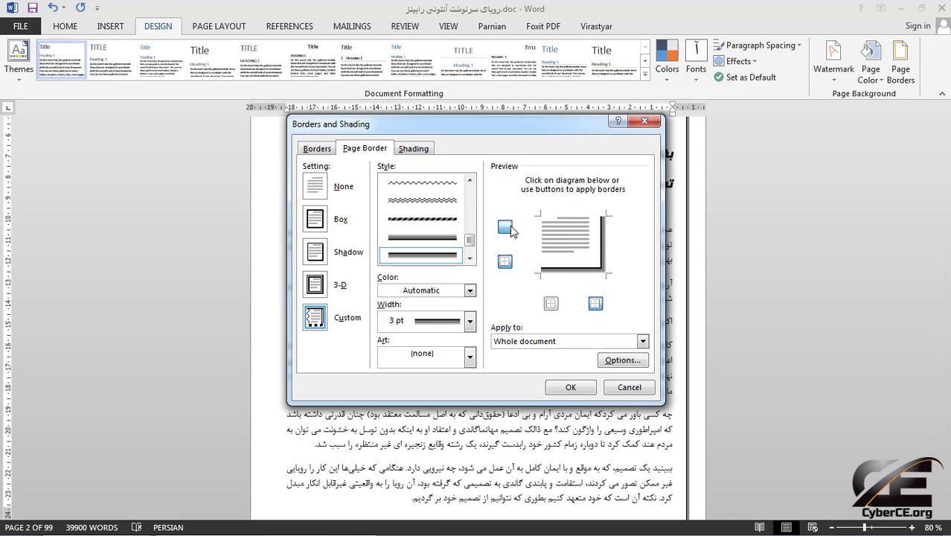
click(551, 301)
click(564, 342)
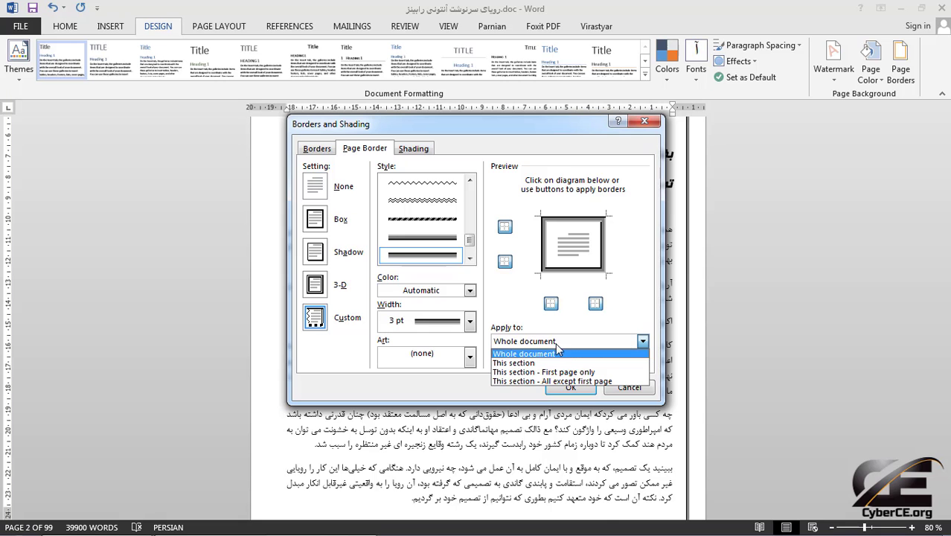
click(565, 350)
click(565, 344)
click(565, 347)
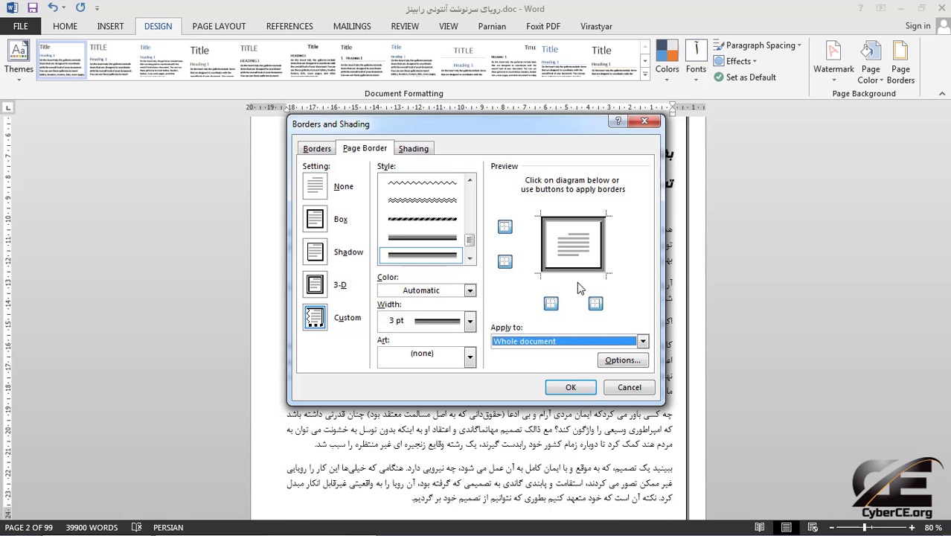
click(570, 389)
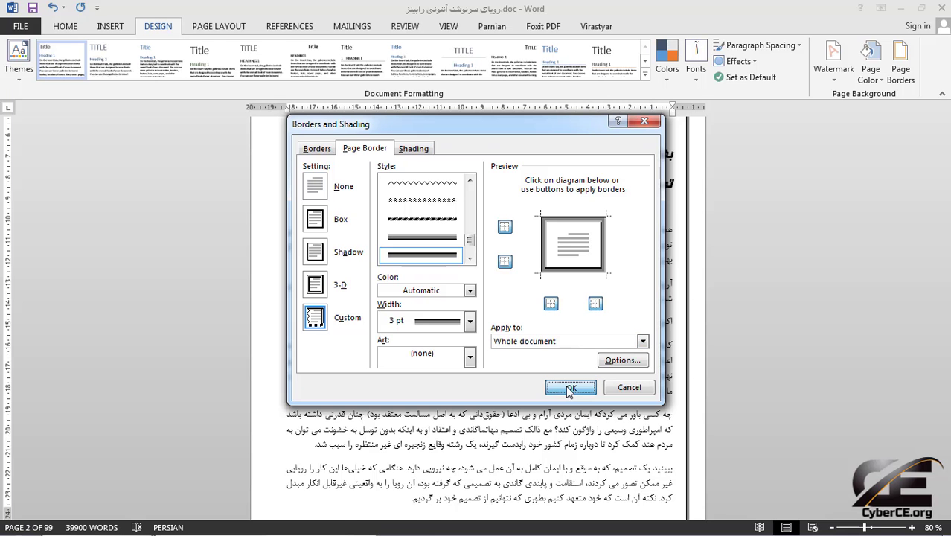
Step: Delete the book picture and the frame holding the blue and green title blocks from the cover page
scroll(562, 358, up, 6)
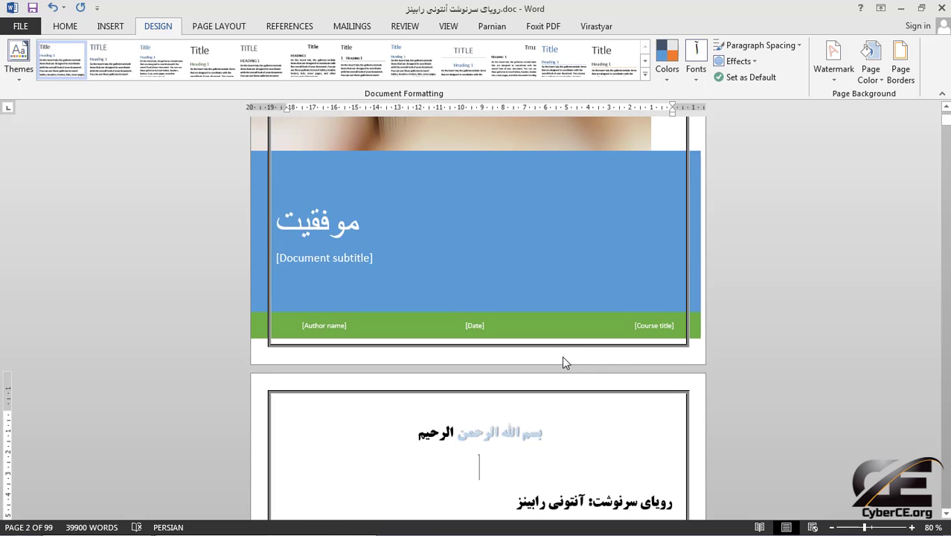
scroll(555, 356, up, 3)
click(544, 275)
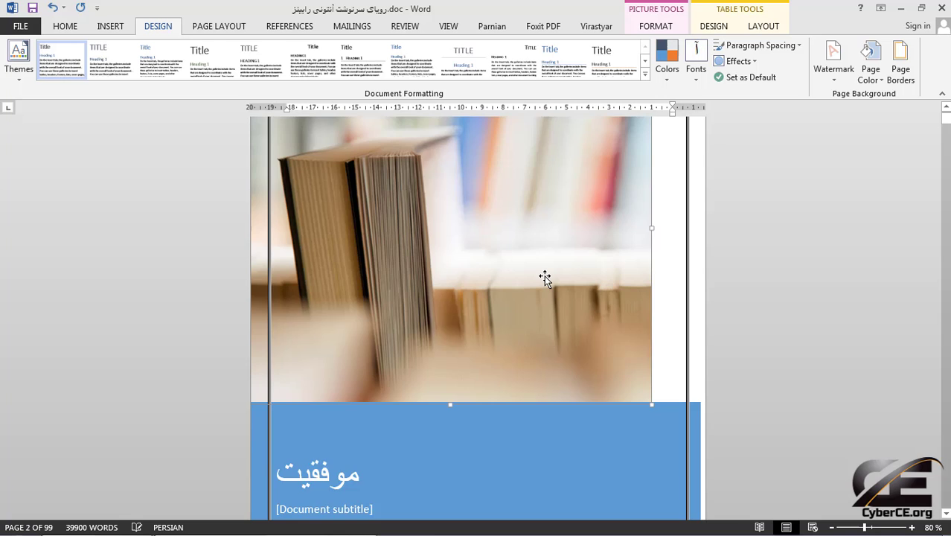
key(Delete)
scroll(574, 480, down, 1)
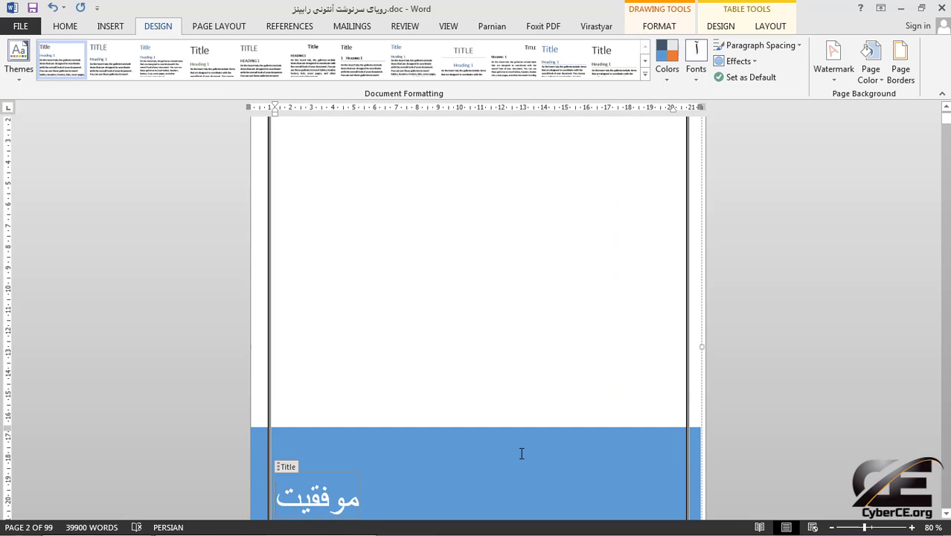
click(700, 363)
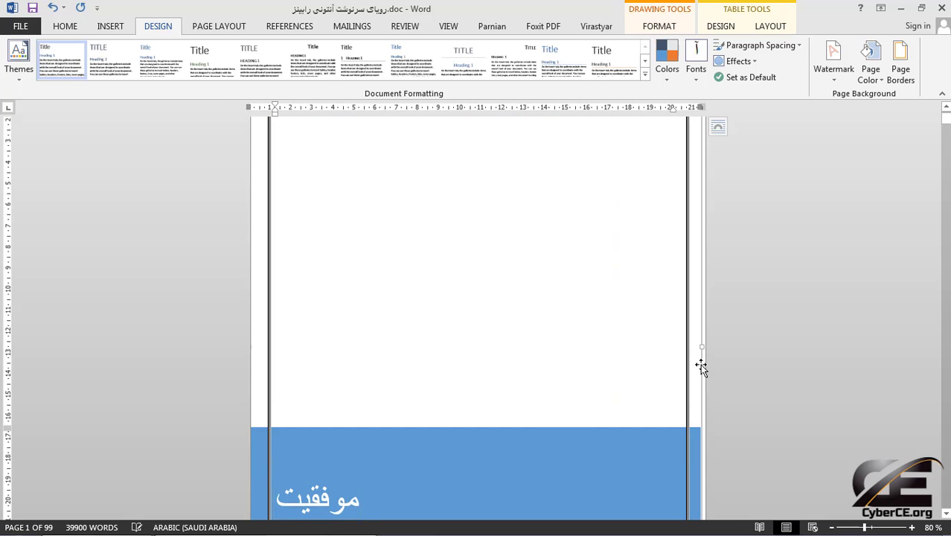
key(Delete)
scroll(671, 296, down, 10)
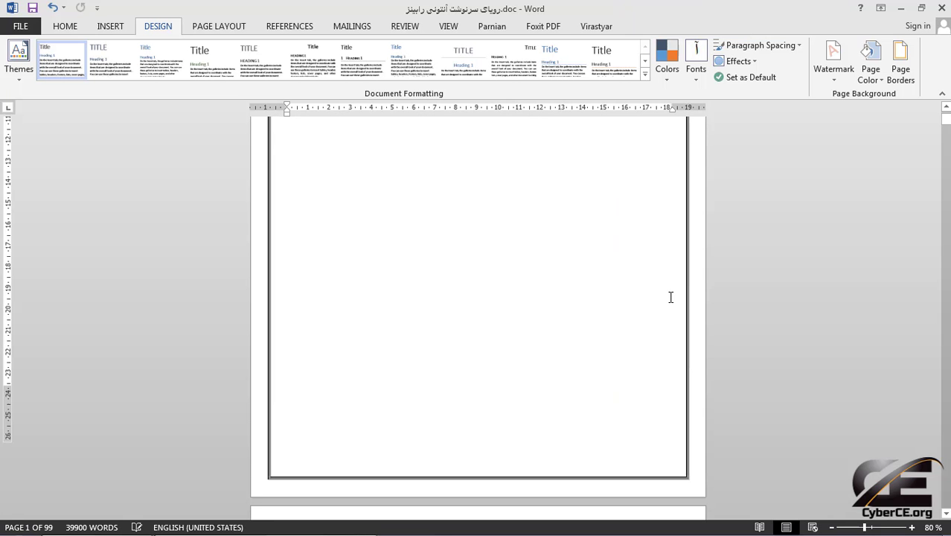
Step: Remove the empty first page so the document starts with the opening text page
scroll(654, 308, up, 9)
click(650, 312)
scroll(648, 312, up, 1)
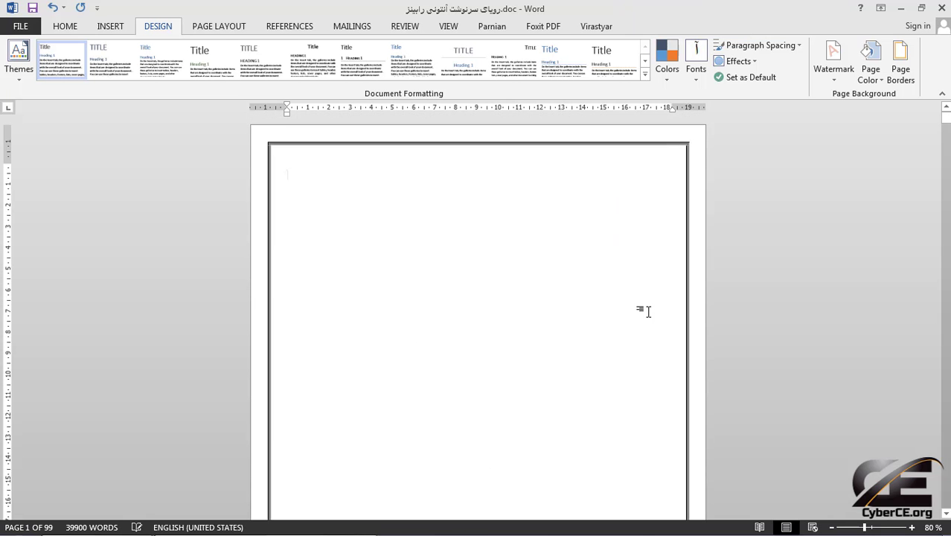
key(Delete)
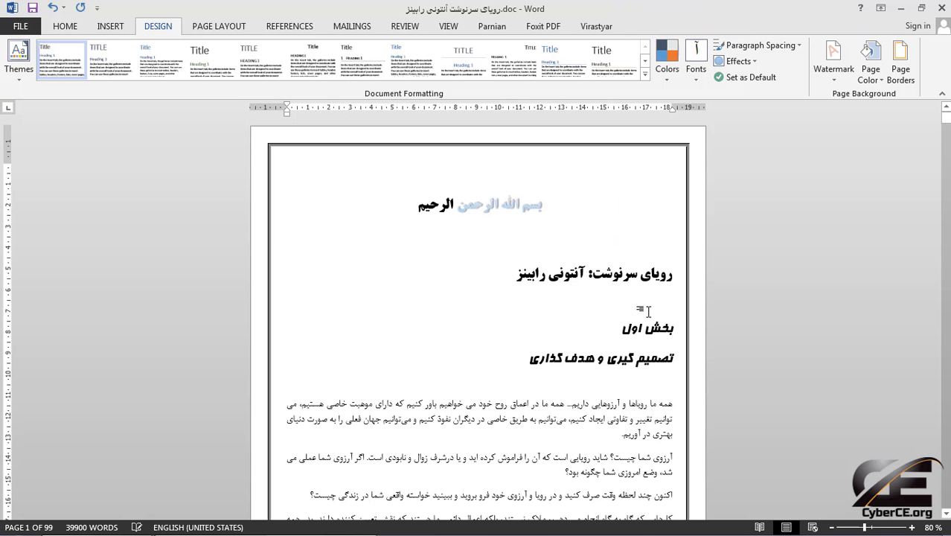
Step: Apply the 3-D page border to "This section" and check it on the first two pages
click(914, 77)
click(558, 341)
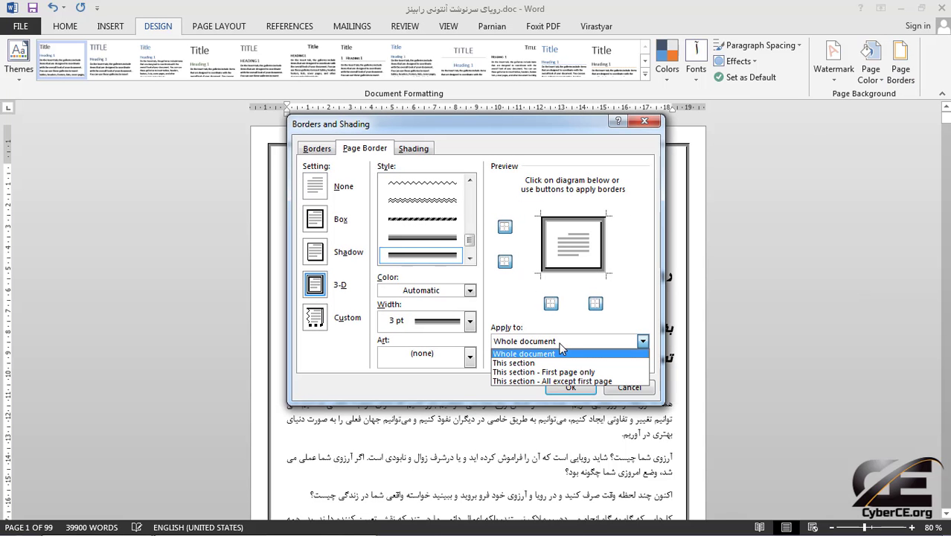
click(590, 372)
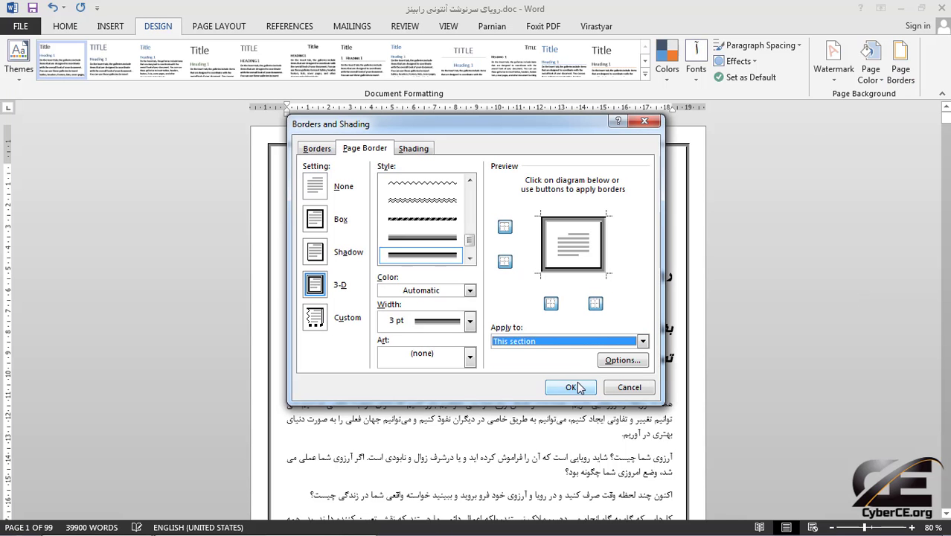
click(570, 387)
scroll(571, 350, down, 12)
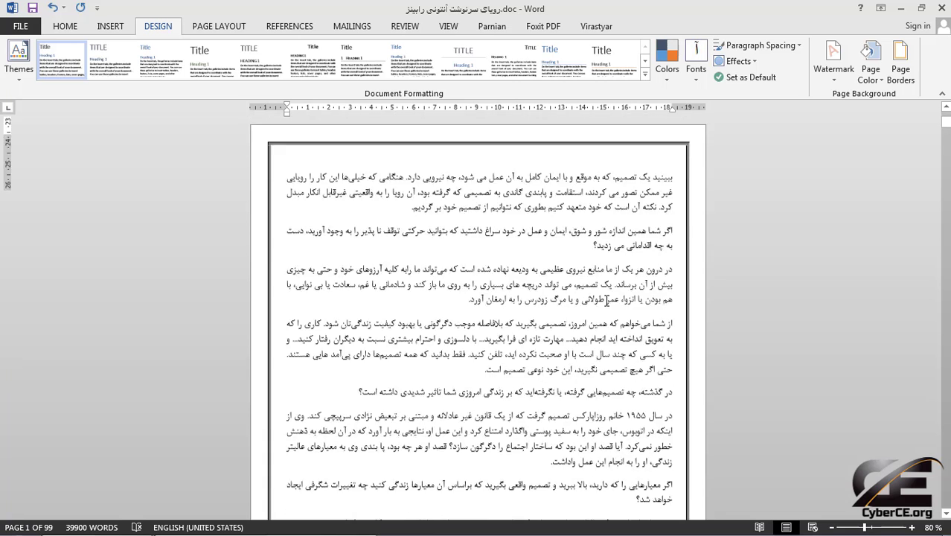
scroll(643, 317, up, 12)
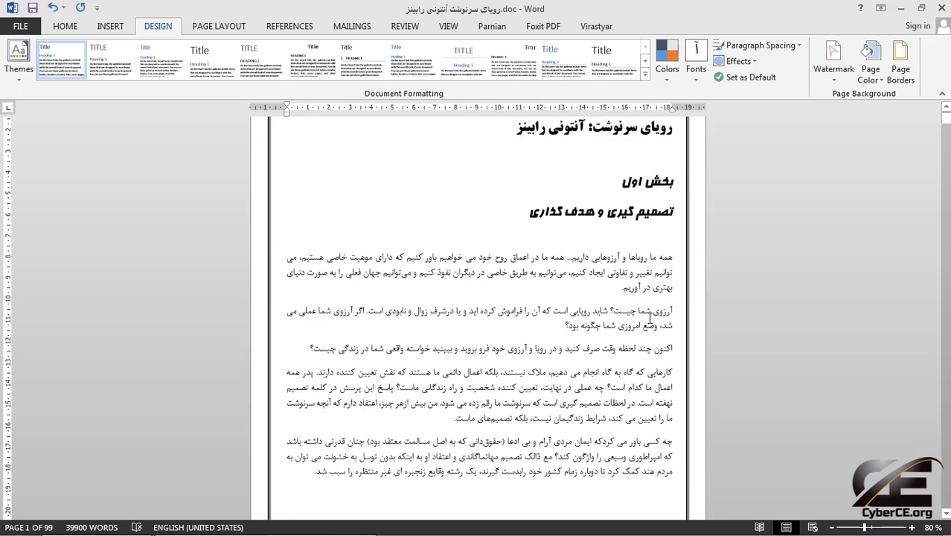
Step: Limit the 3-D page border to "This section - First page only" and compare the first two pages
click(900, 71)
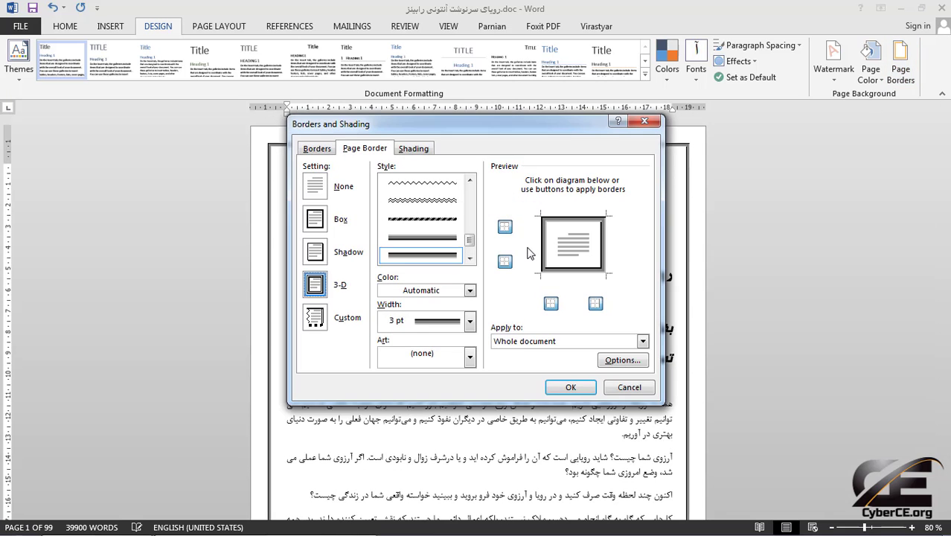
click(552, 341)
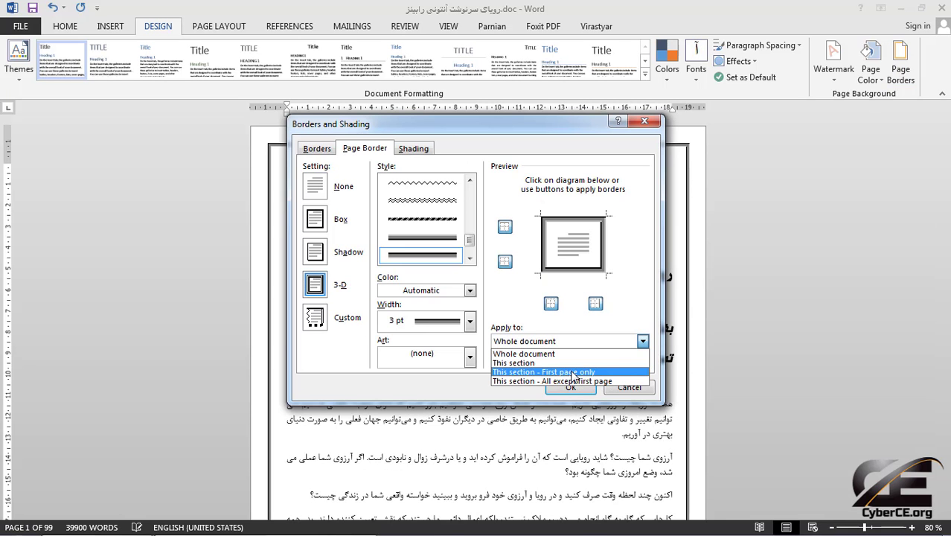
click(571, 372)
click(569, 387)
scroll(560, 383, down, 15)
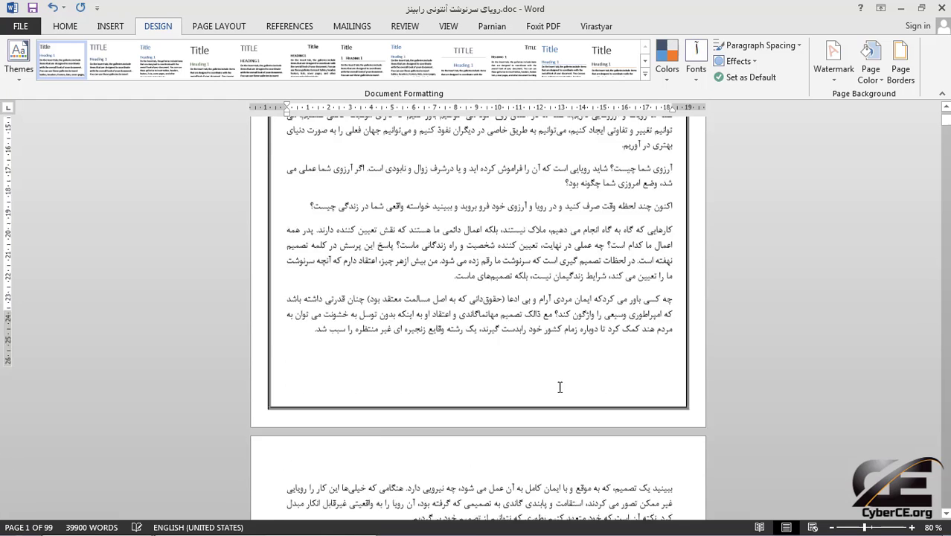
scroll(558, 378, up, 2)
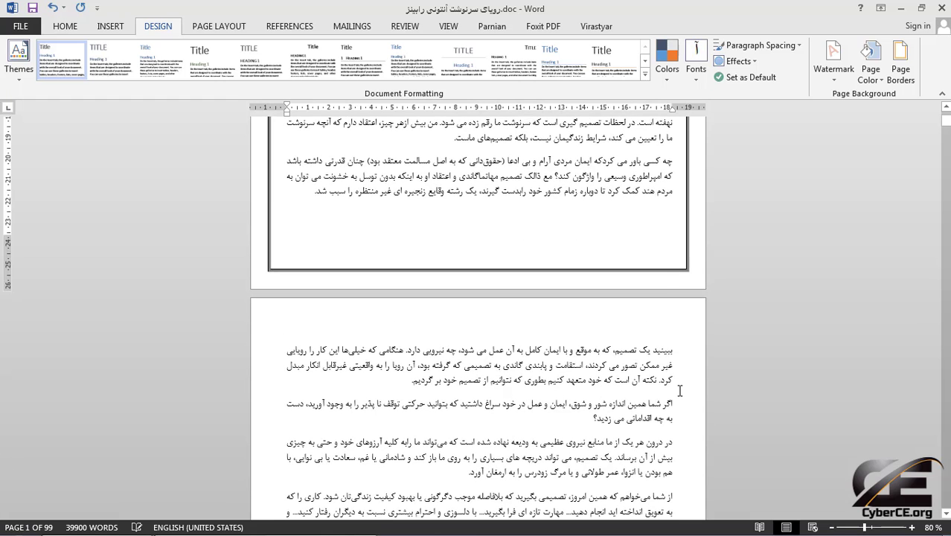
Step: Apply the 3-D page border to "This section - All except first page"
click(900, 63)
click(552, 341)
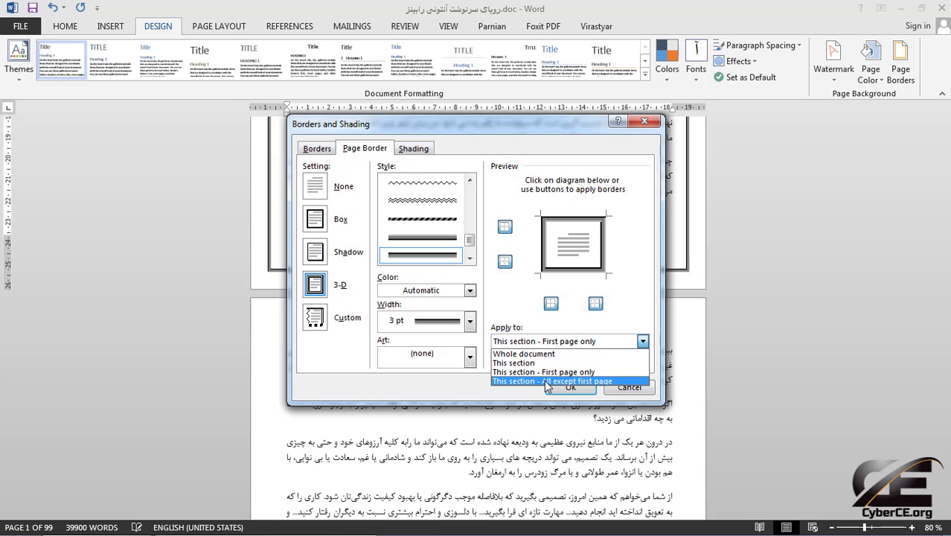
click(547, 381)
click(569, 387)
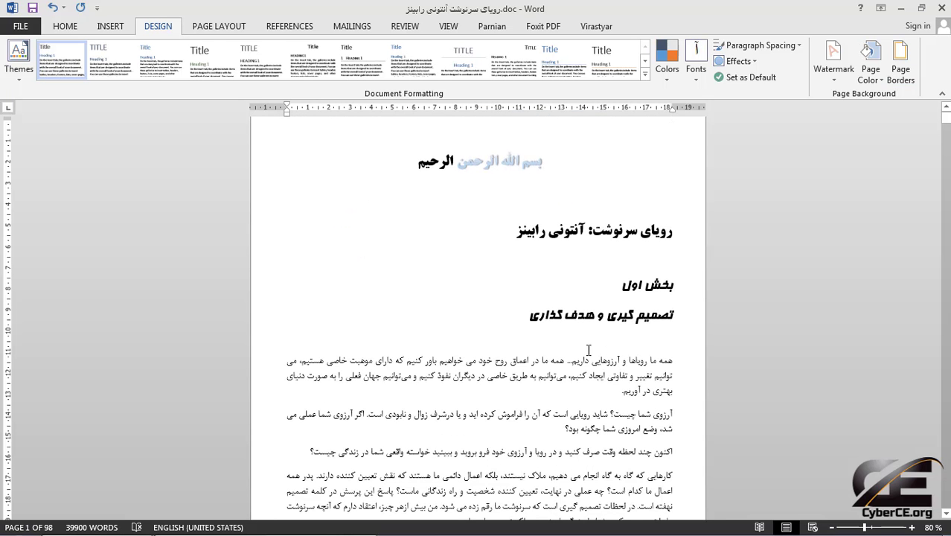
Step: Compare the page border on the first two pages and review the page border's "Apply to" choices without changing them
scroll(720, 212, down, 15)
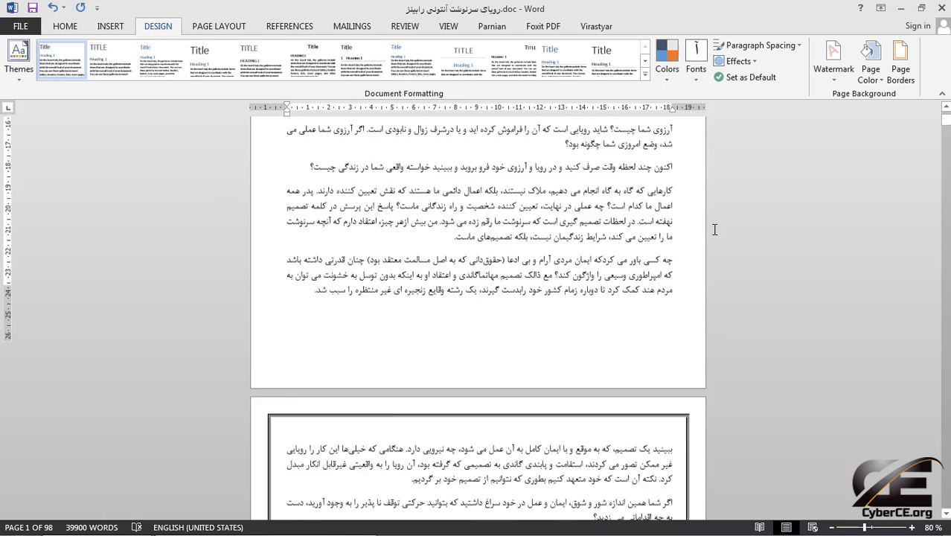
scroll(714, 237, down, 3)
scroll(705, 244, up, 15)
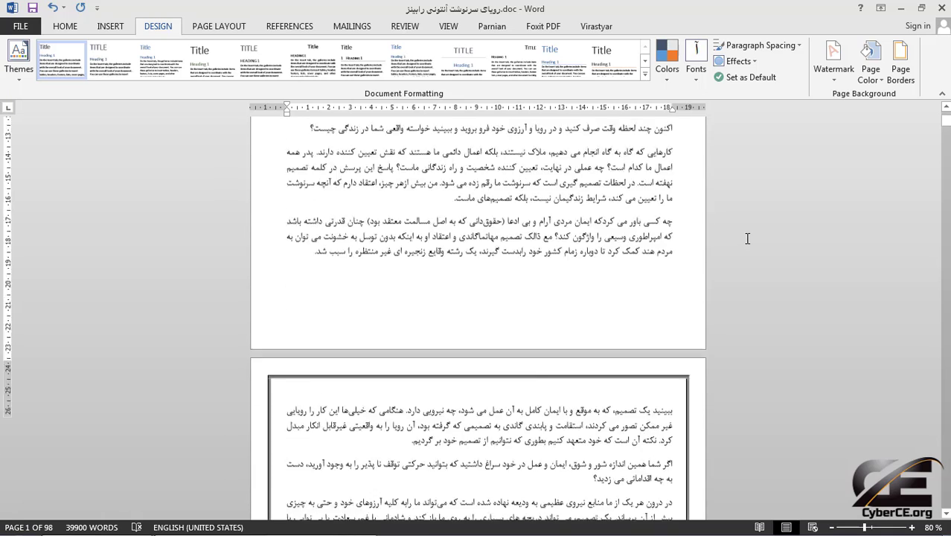
scroll(753, 238, up, 2)
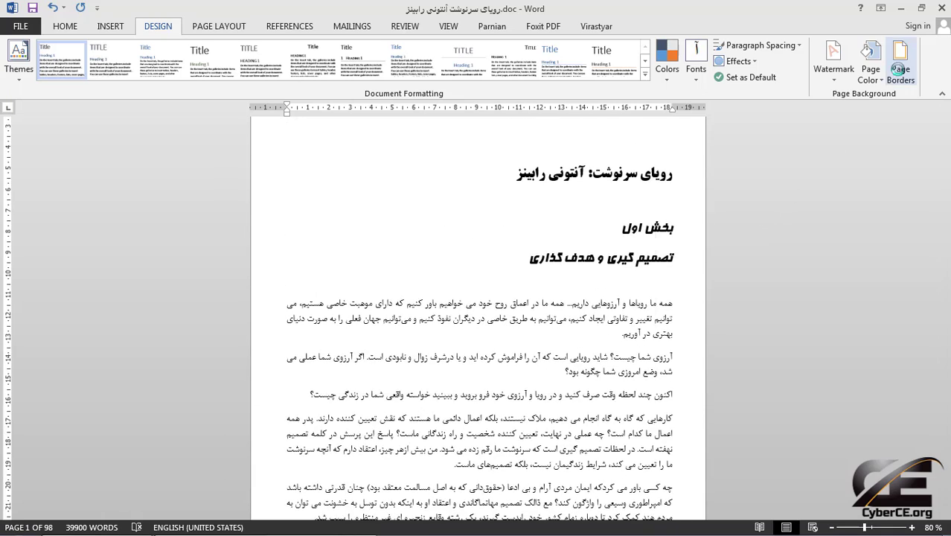
click(900, 70)
click(560, 341)
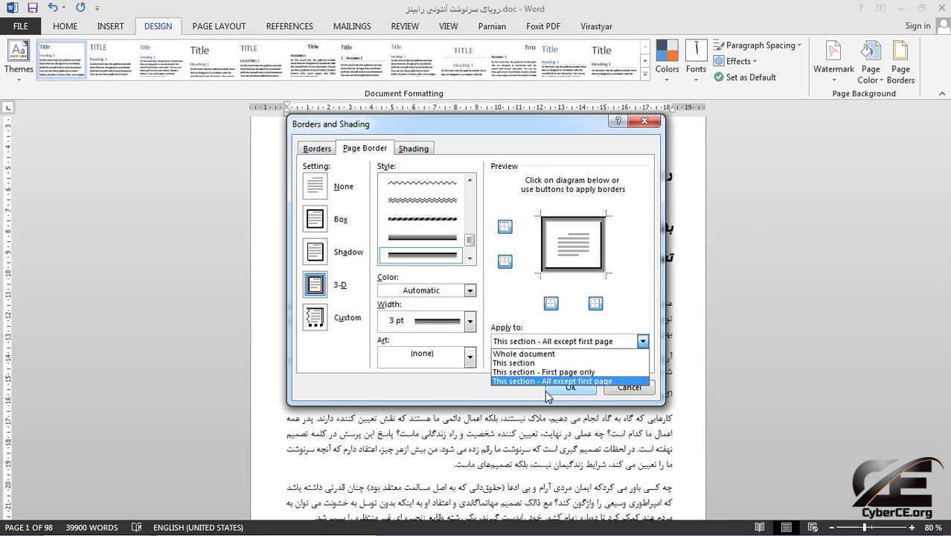
click(497, 382)
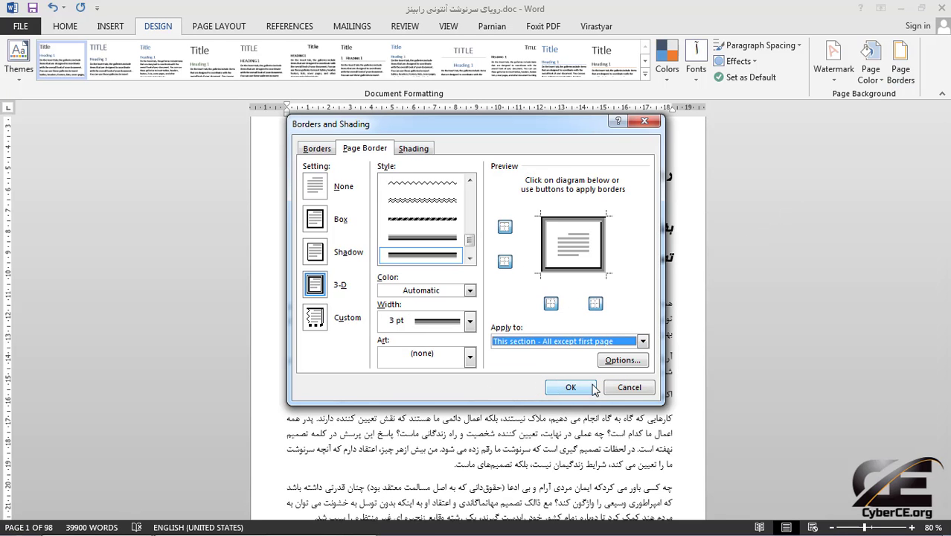
click(619, 386)
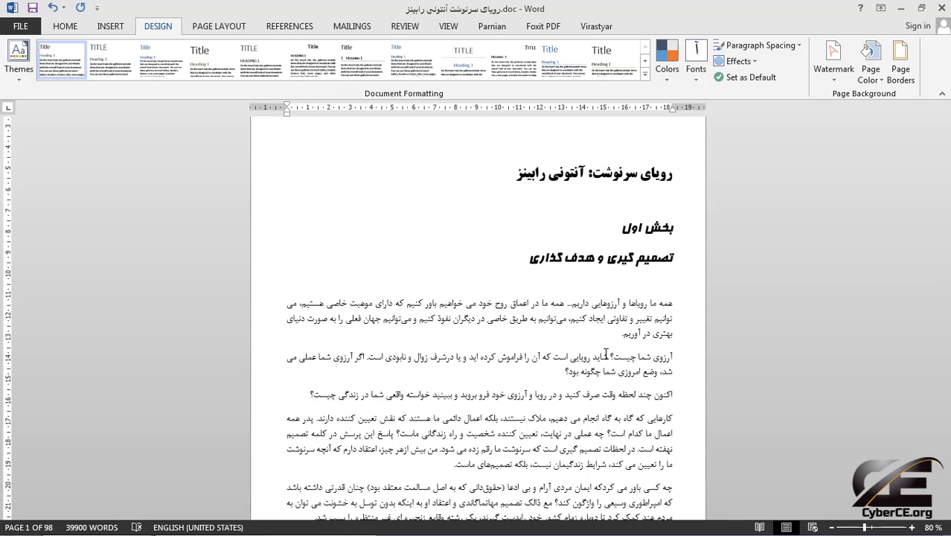
scroll(606, 354, down, 8)
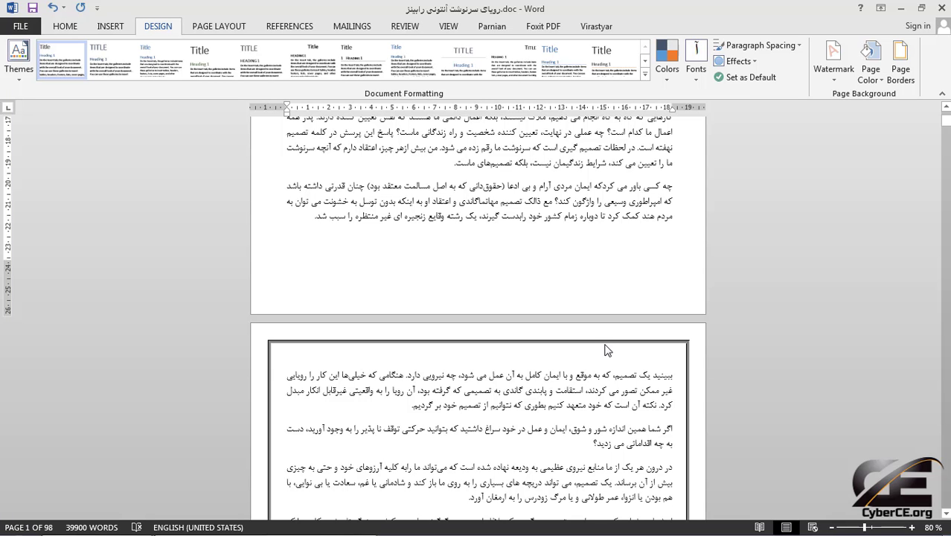
Step: Remove the page border by applying the None setting to "This section"
click(900, 64)
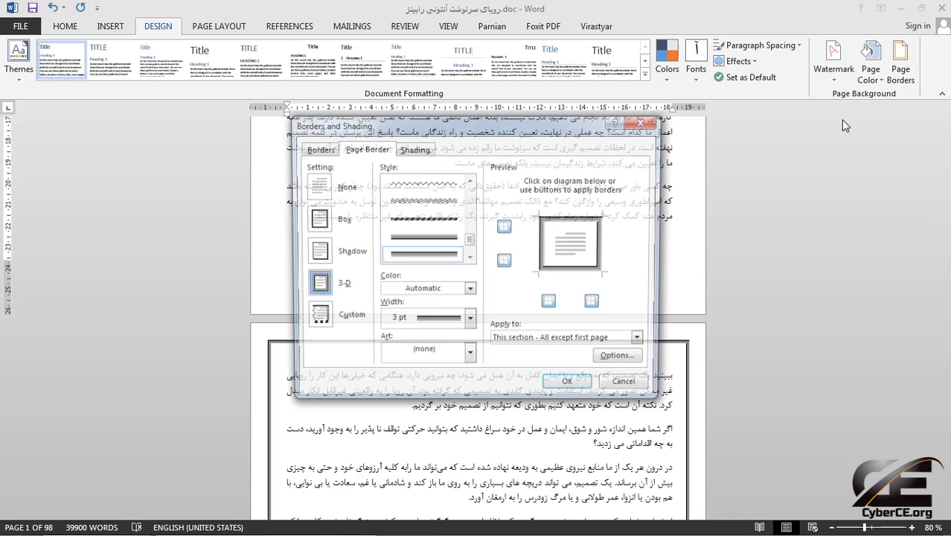
click(642, 341)
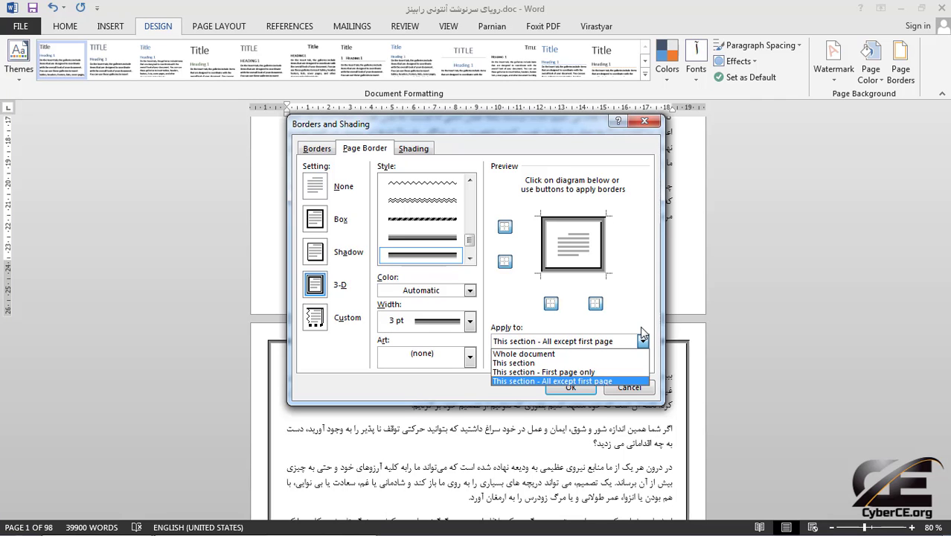
click(511, 363)
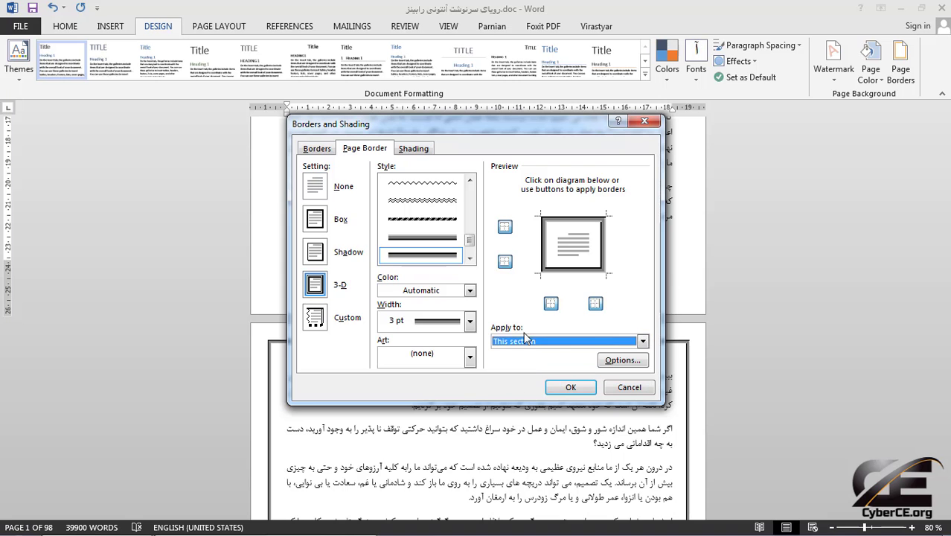
click(308, 197)
click(569, 388)
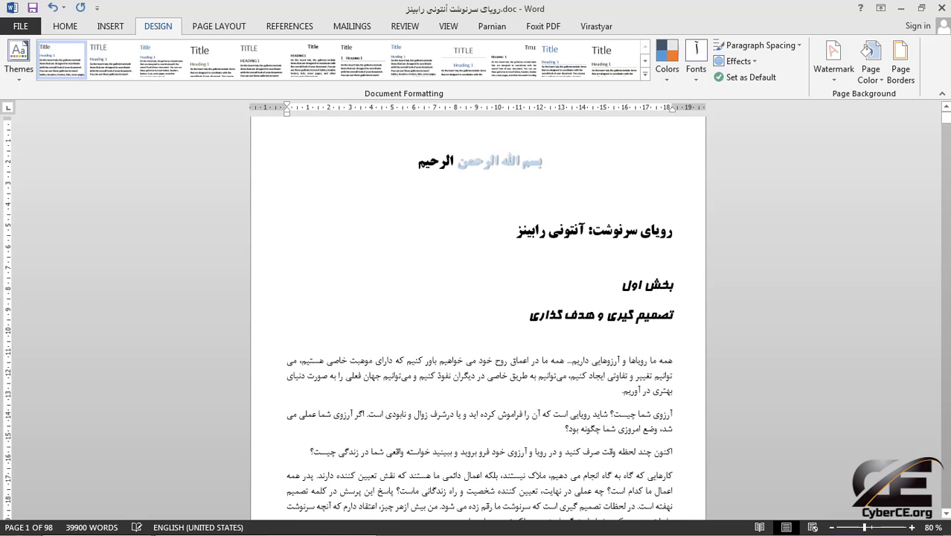
mouse_move(947, 121)
mouse_down()
mouse_move(939, 502)
mouse_move(945, 119)
mouse_up()
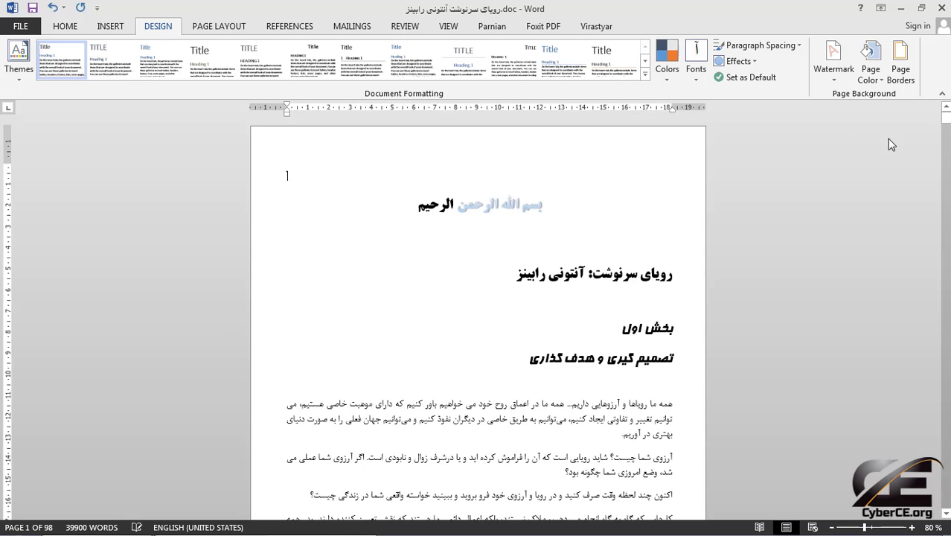
Step: Enter the word تکنولوژی, right-aligned, on the empty line between the opening بسم الله line and the book title
click(608, 180)
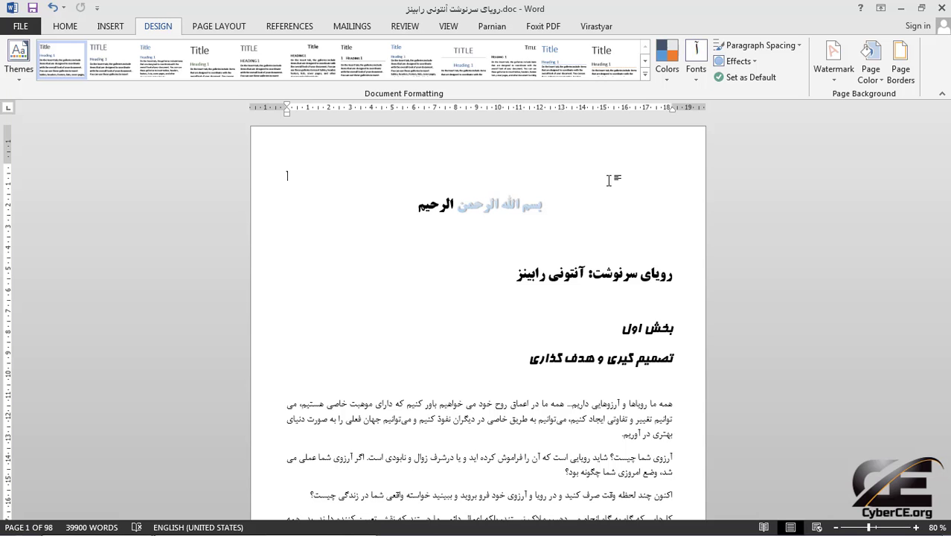
click(626, 240)
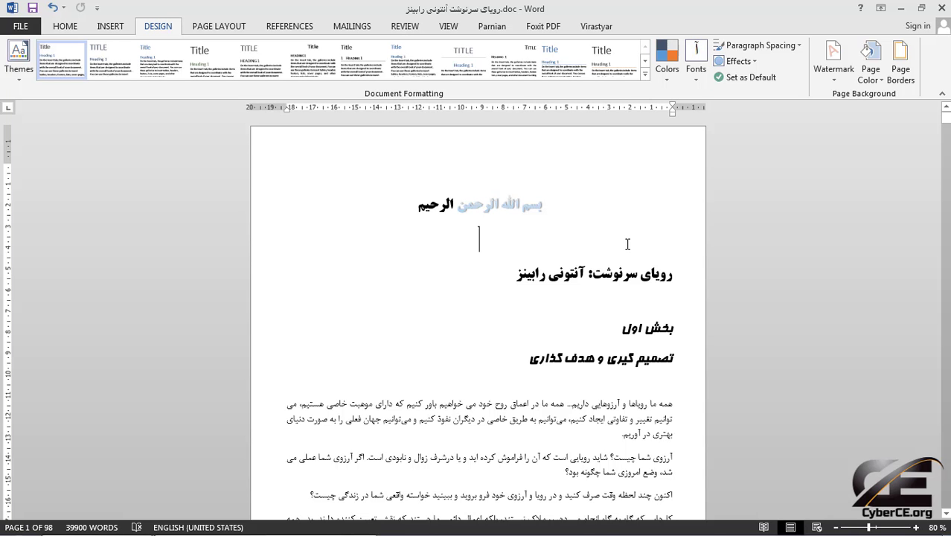
click(65, 26)
click(335, 71)
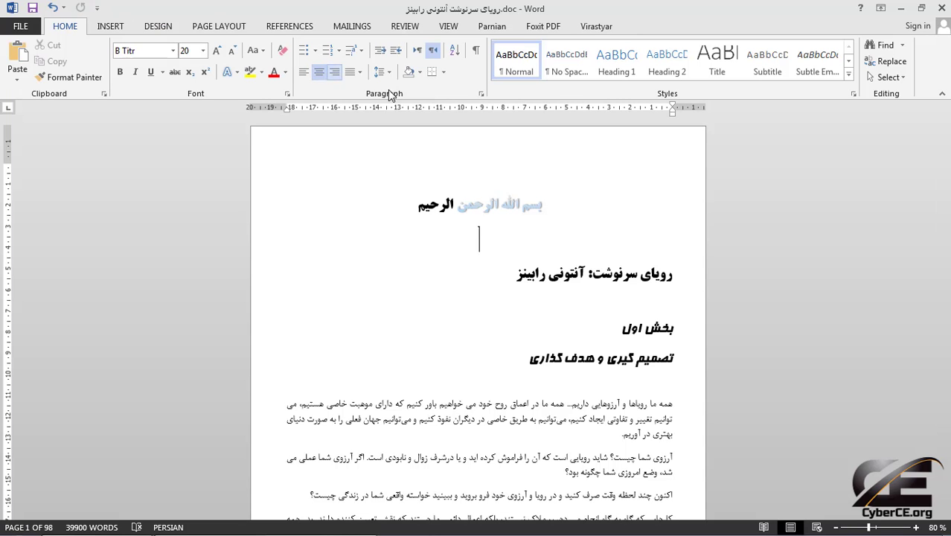
text(تکنولوژی)
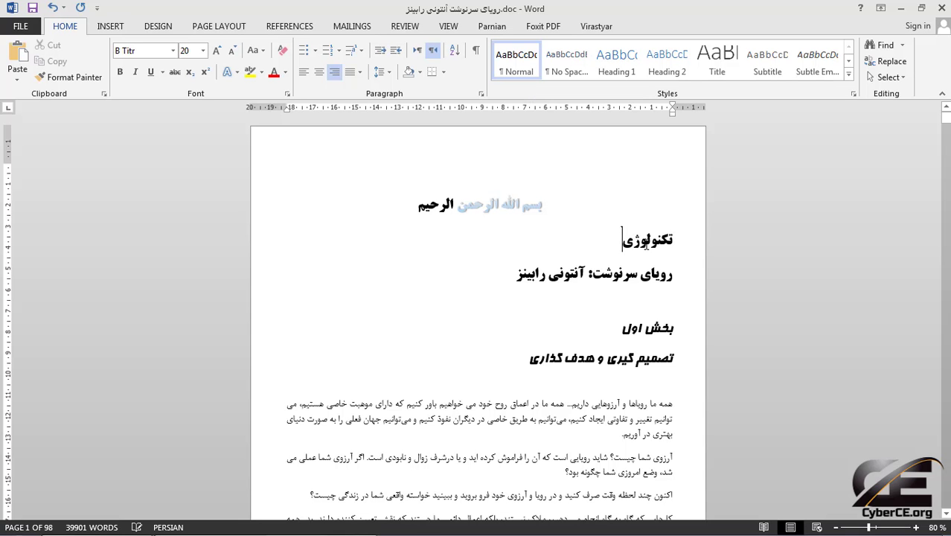
double_click(645, 246)
click(617, 244)
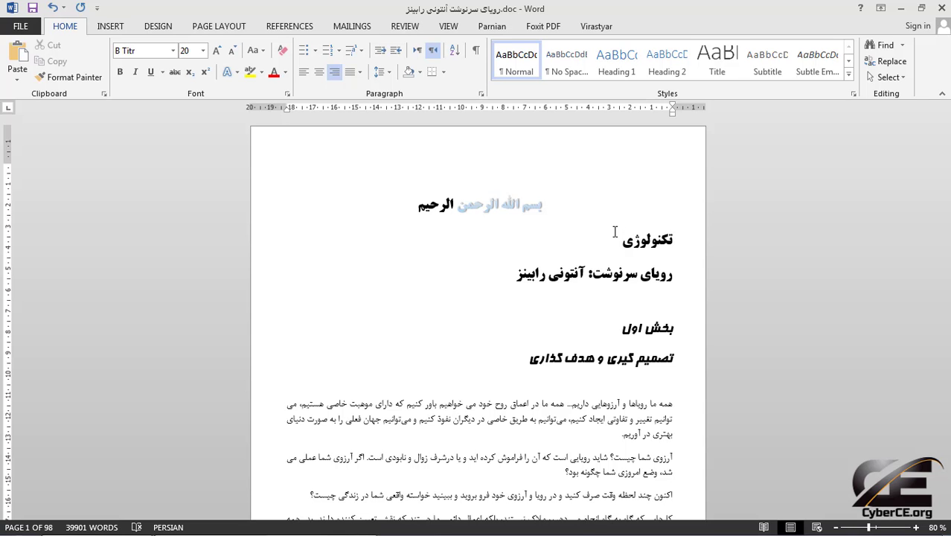
Step: Open the AutoCorrect replacement settings from Word's proofing options
click(20, 26)
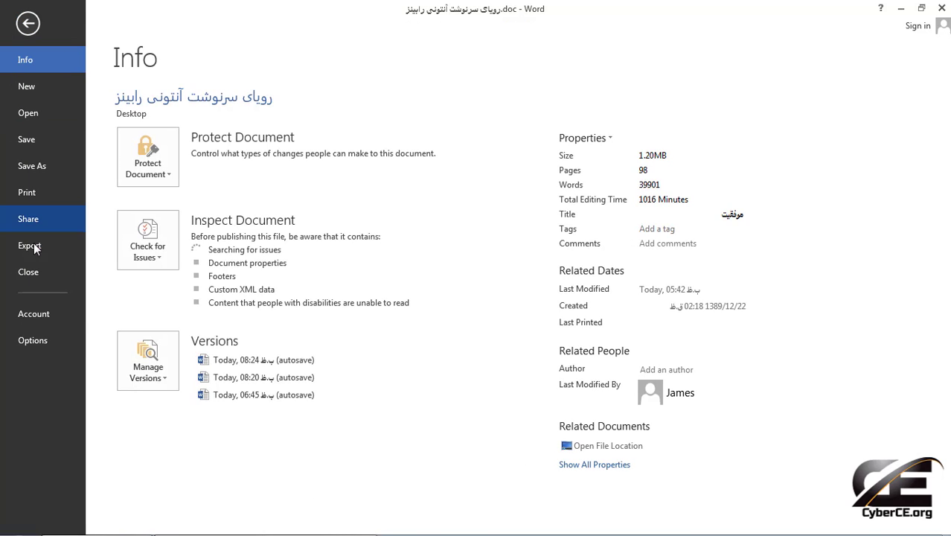
click(37, 340)
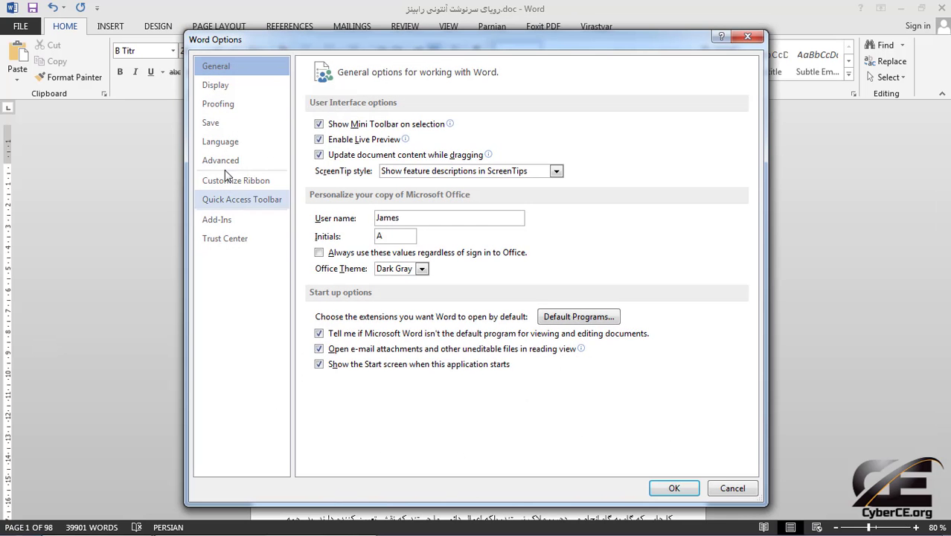
click(218, 104)
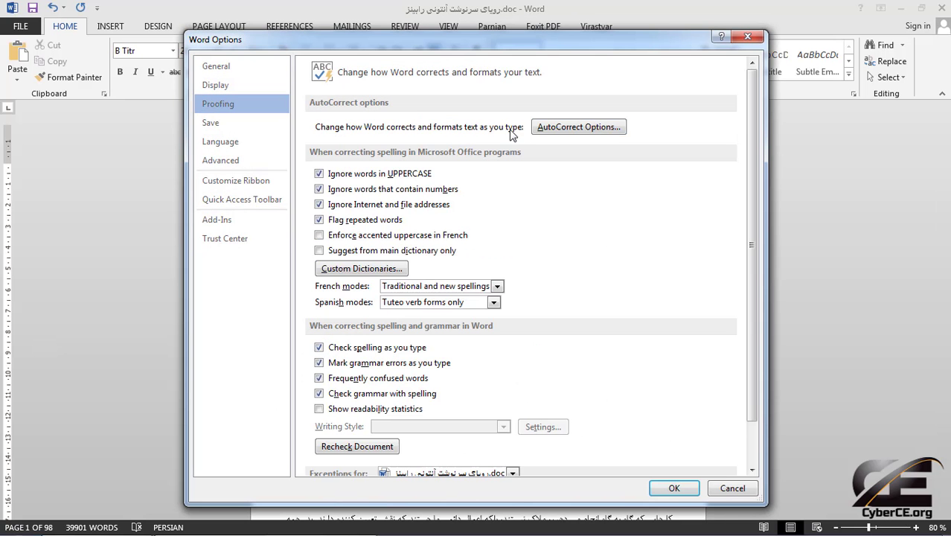
click(579, 128)
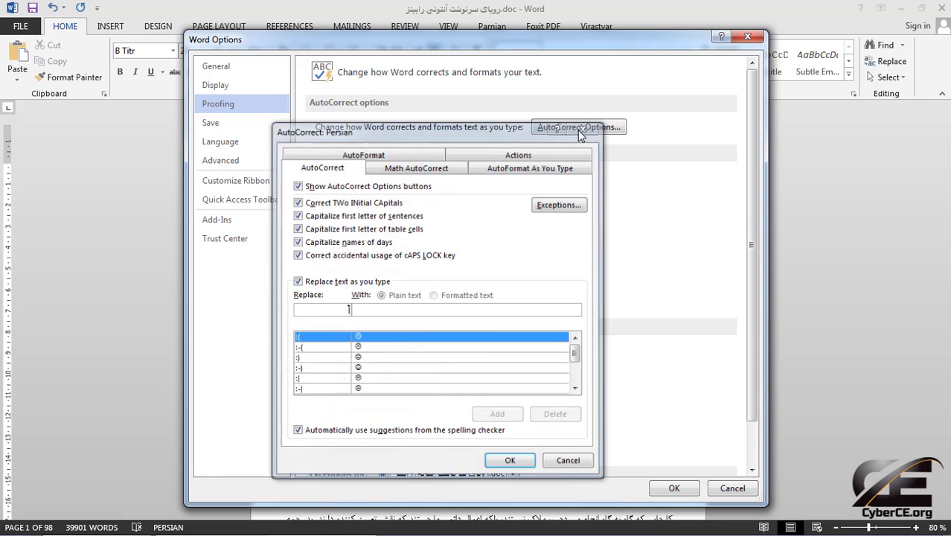
click(567, 130)
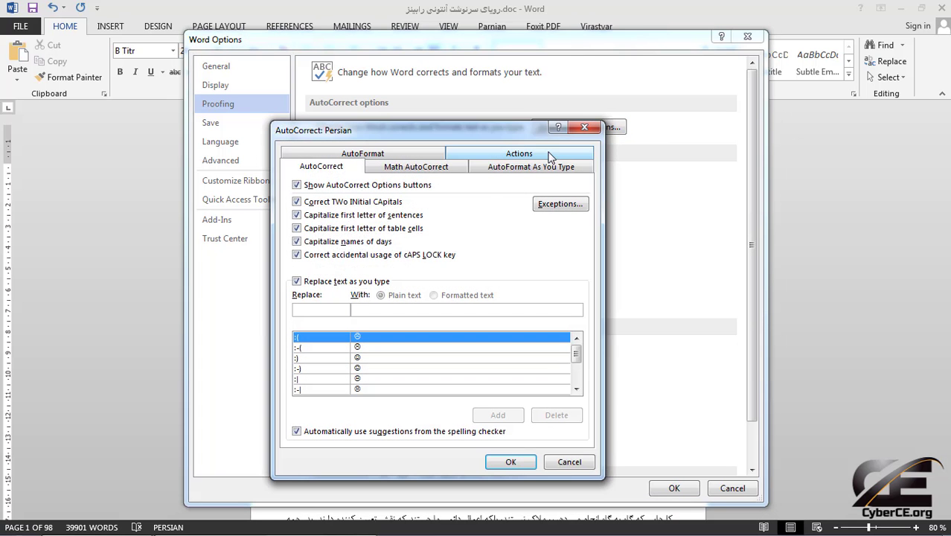
Step: Try filling in an AutoCorrect entry for ت with the replacement text تکنولو
click(342, 308)
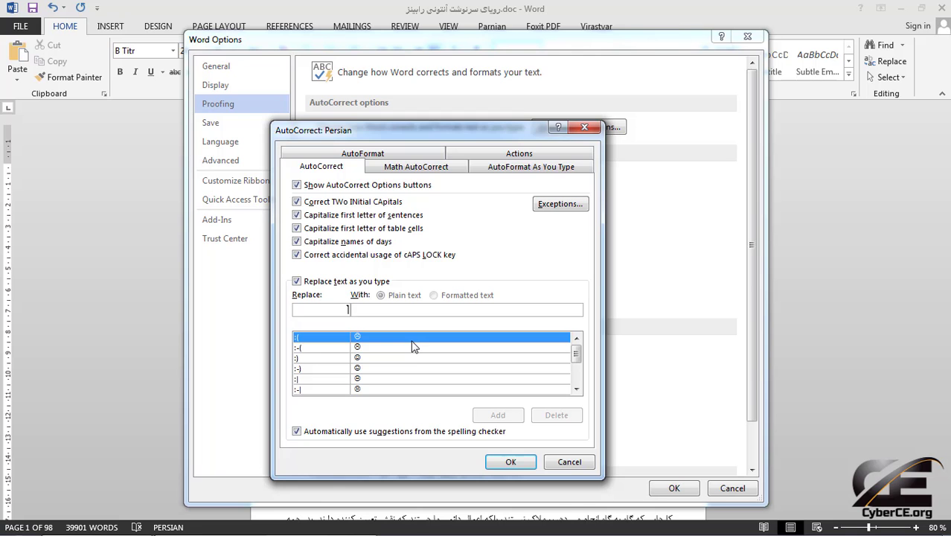
text(ت)
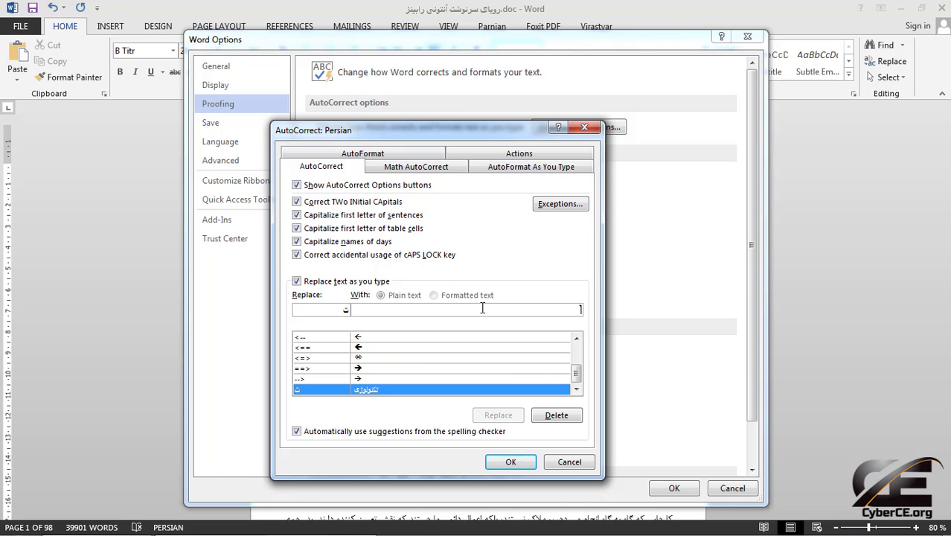
text(تکنولو)
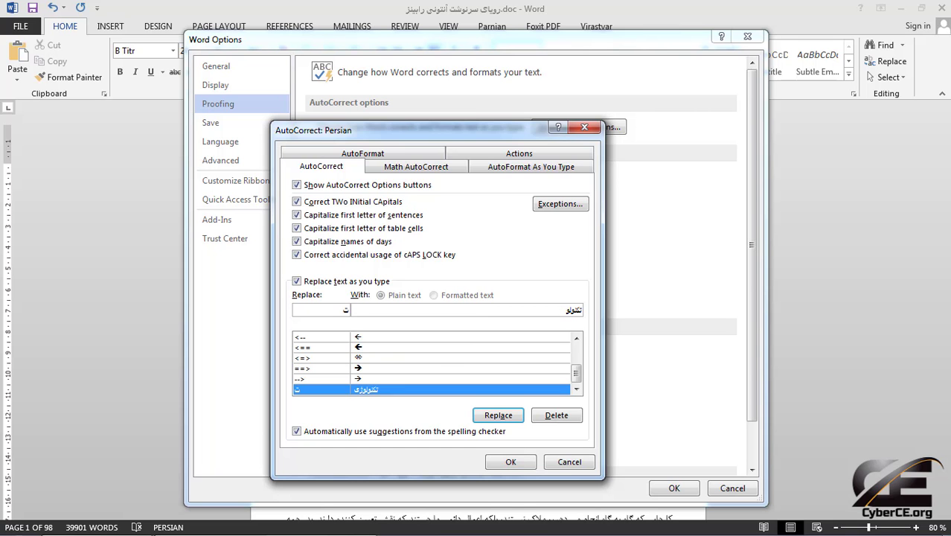
double_click(574, 308)
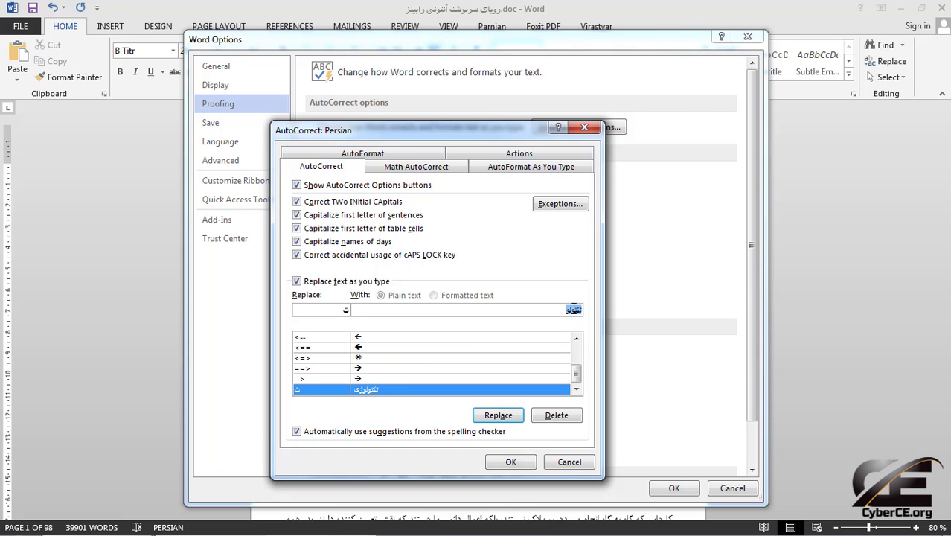
Step: Add an AutoCorrect entry replacing ک with کسب و کار, save the options, and enter that phrase on a new line below تکنولوژی
click(342, 310)
key(BackSpace)
text(کا)
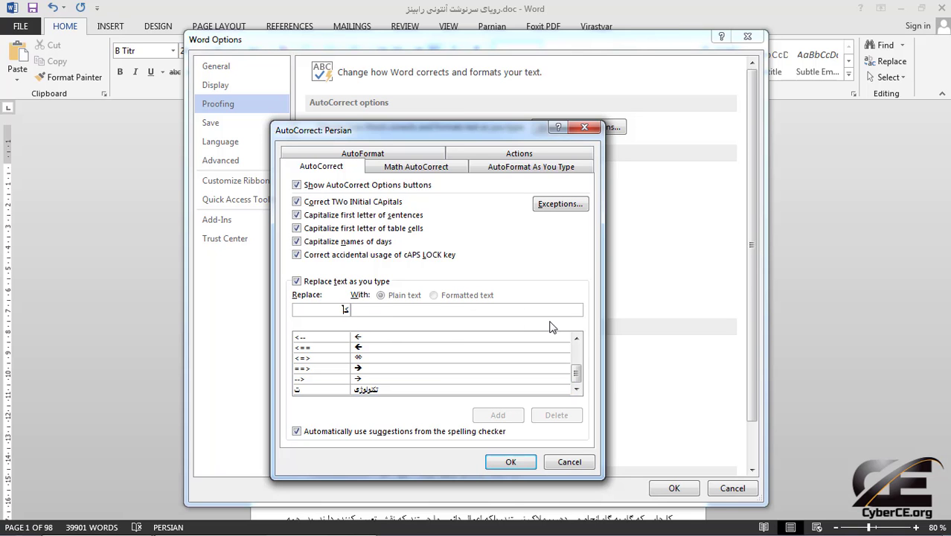
click(548, 308)
text(کار)
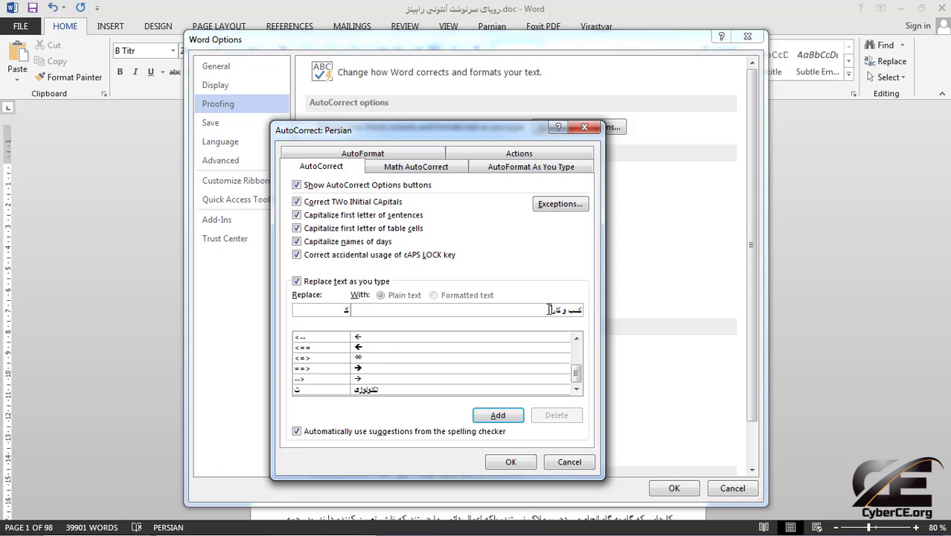
click(497, 415)
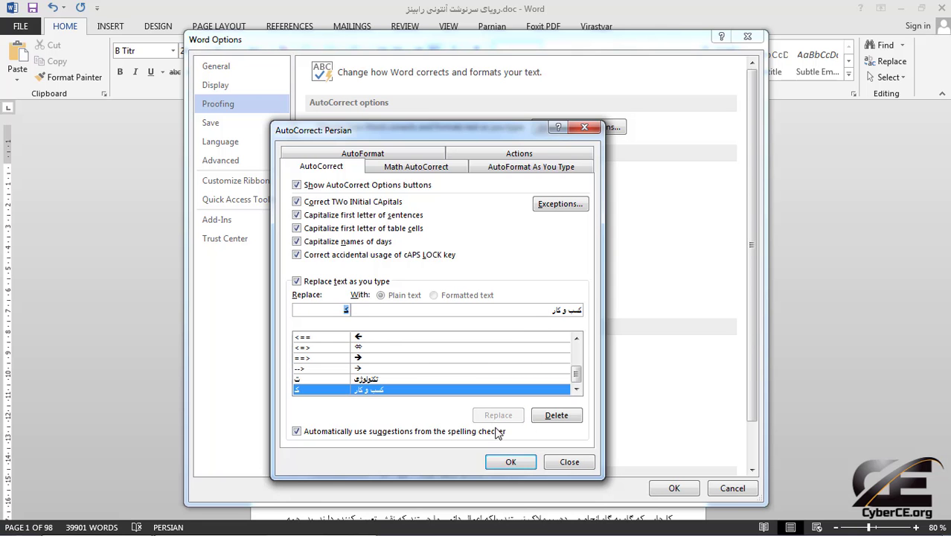
click(511, 462)
click(674, 488)
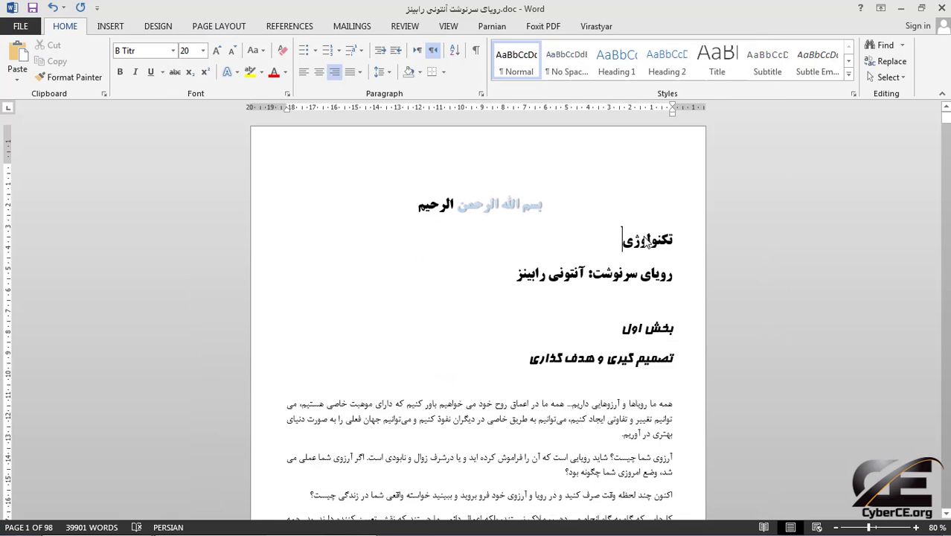
key(Return)
text(کسب و کار)
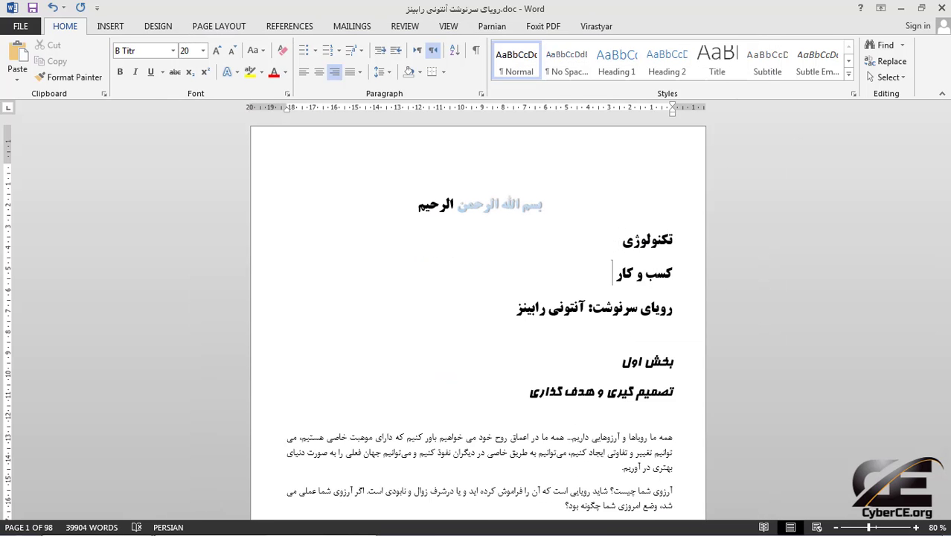
Step: Add an AutoCorrect entry replacing س with سیستم عامل in the proofing options and save the options
click(24, 30)
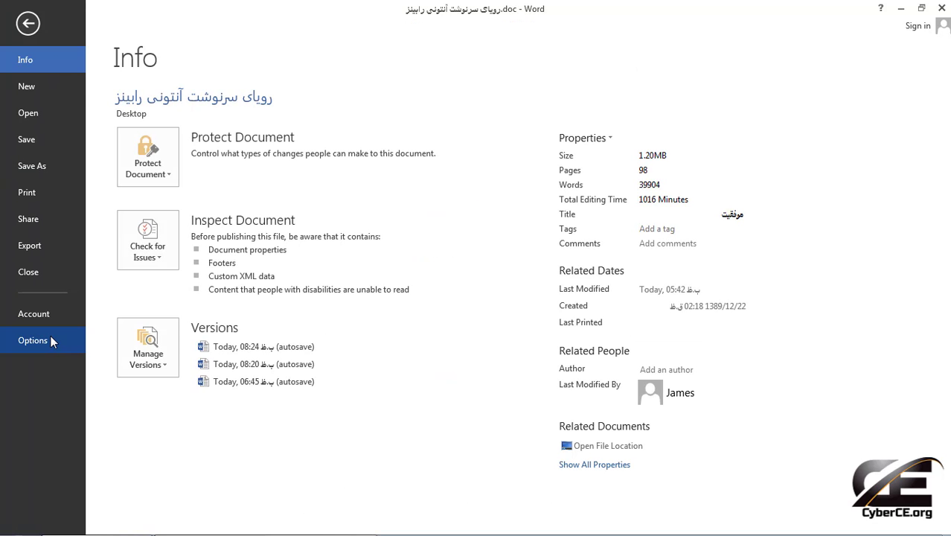
click(50, 340)
click(280, 108)
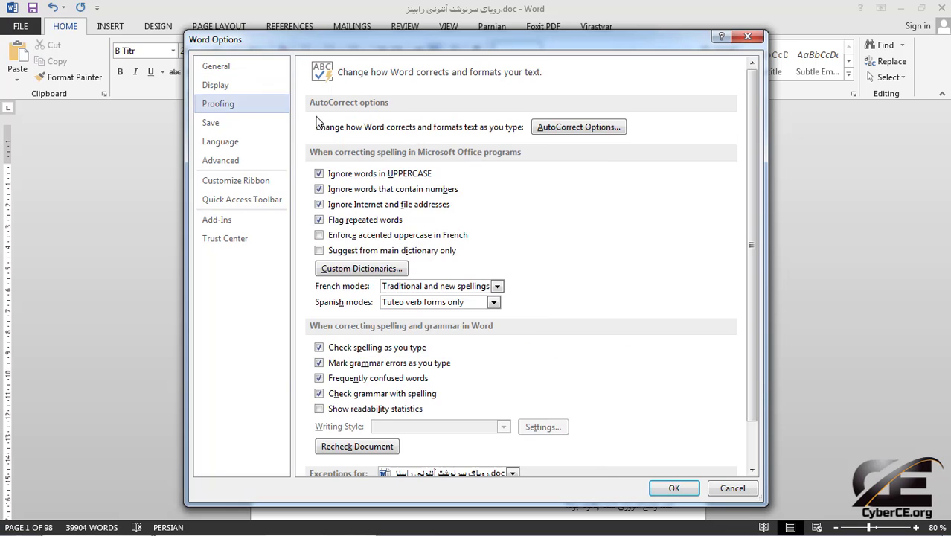
click(568, 131)
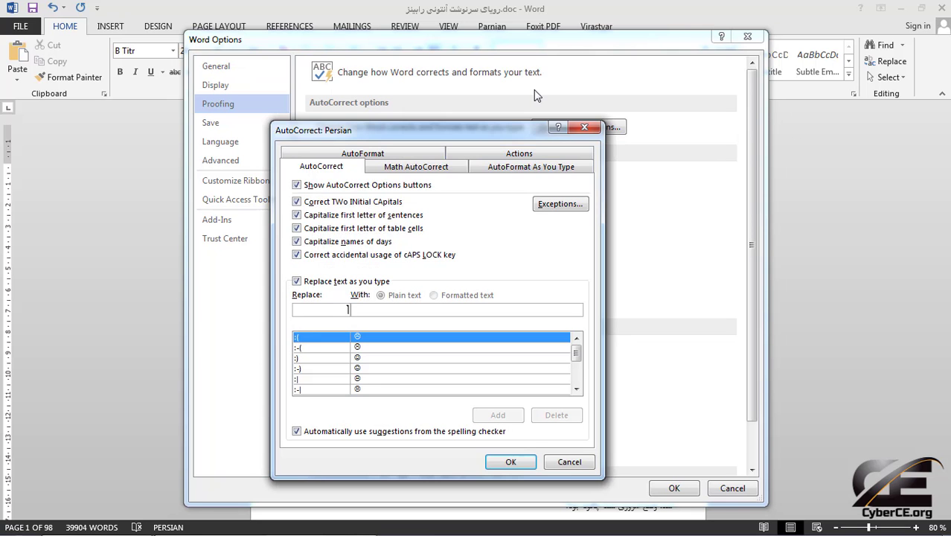
text(س)
key(Tab)
text(سینا)
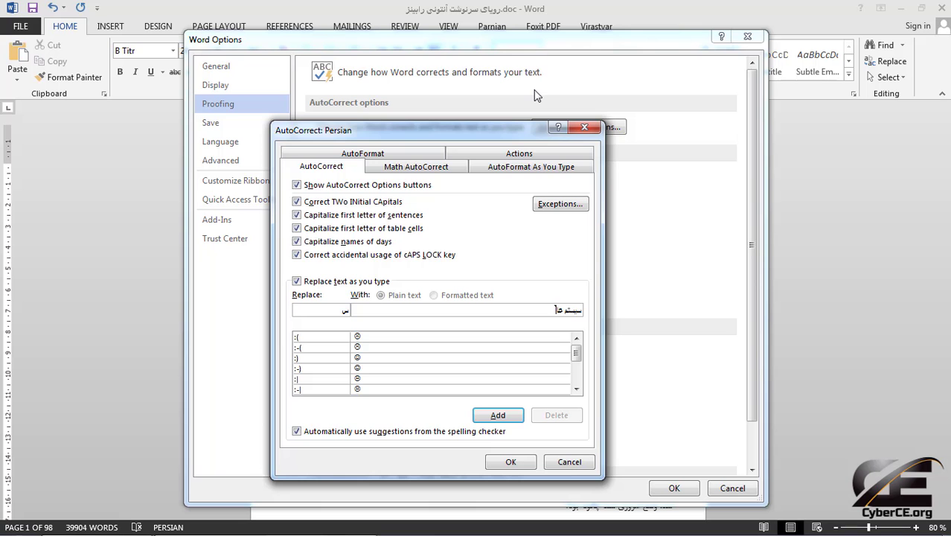
click(497, 415)
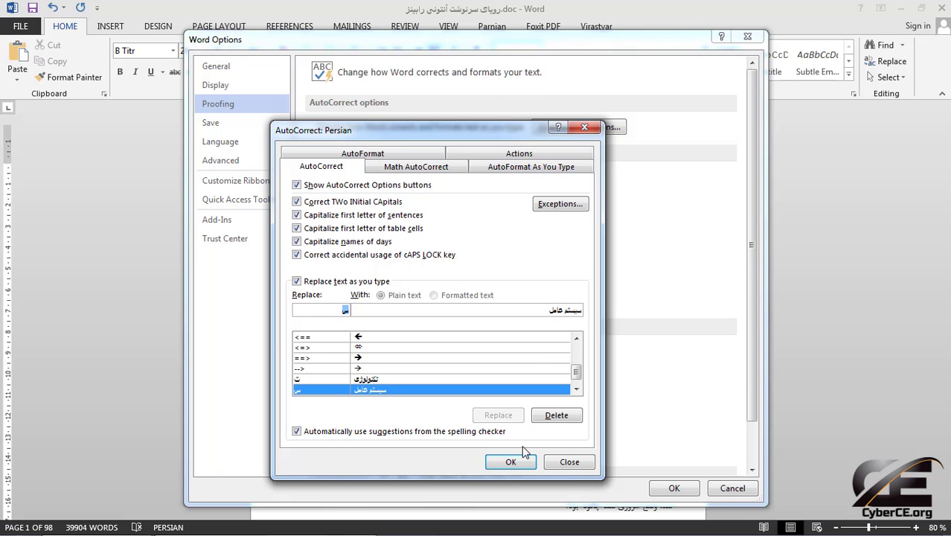
click(511, 460)
click(673, 487)
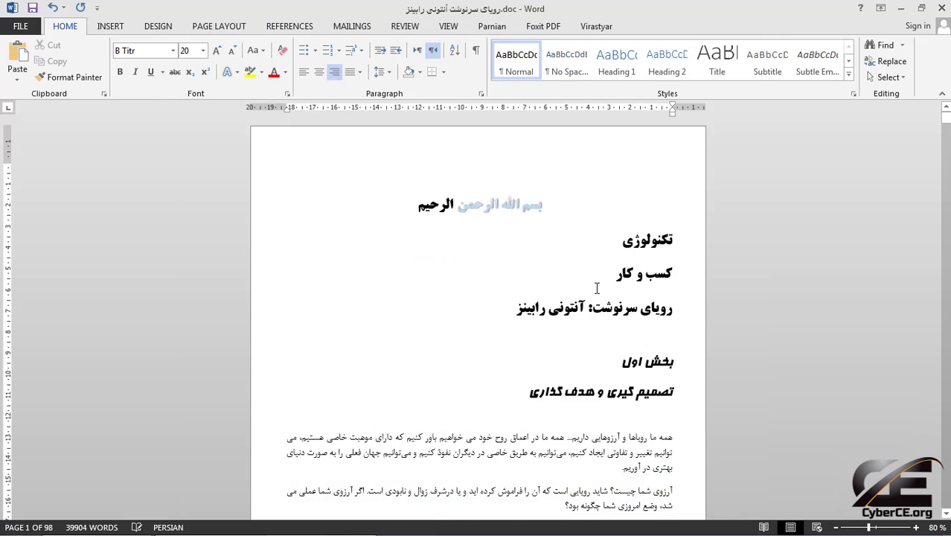
Step: Enter سیستم عامل on two new lines below کسب و کار using its AutoCorrect shortcut
key(Return)
text(سیستم عامل)
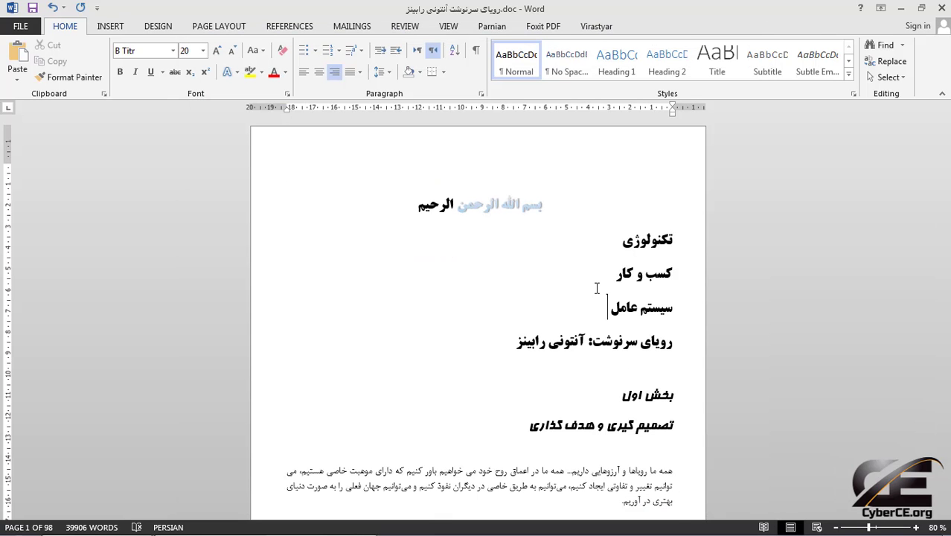
key(Return)
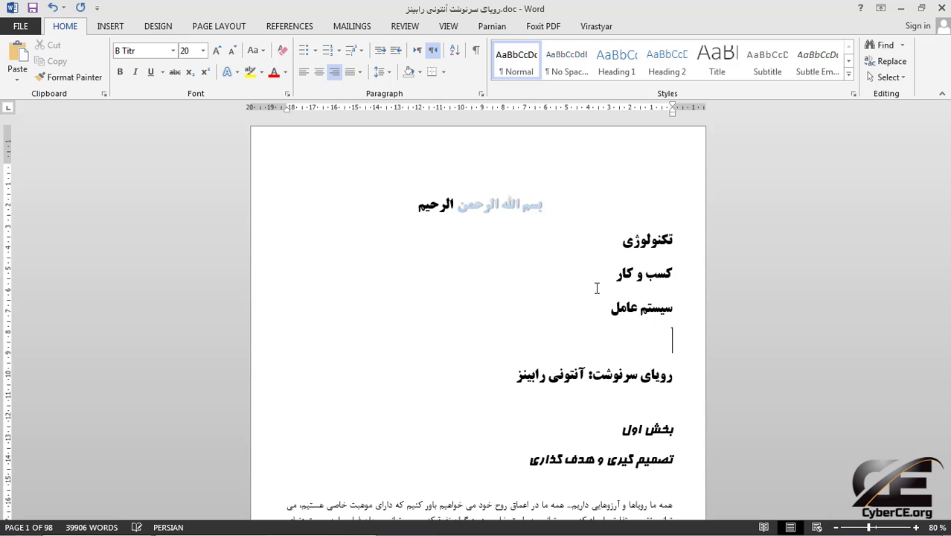
text(سیستم عامل)
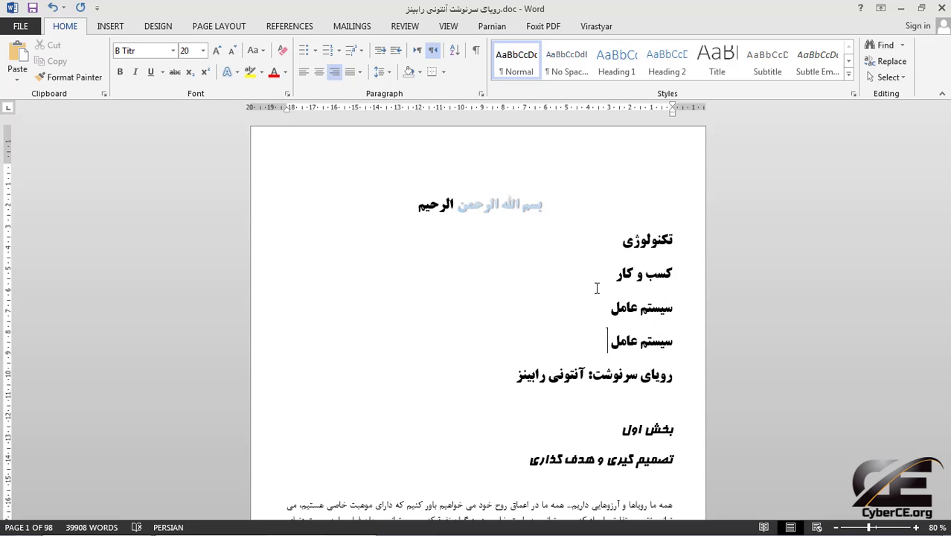
Step: Revert the last expansion to س, add سیتا یس after it, and enter سیستم عامل on a new line below
key(ctrl+z)
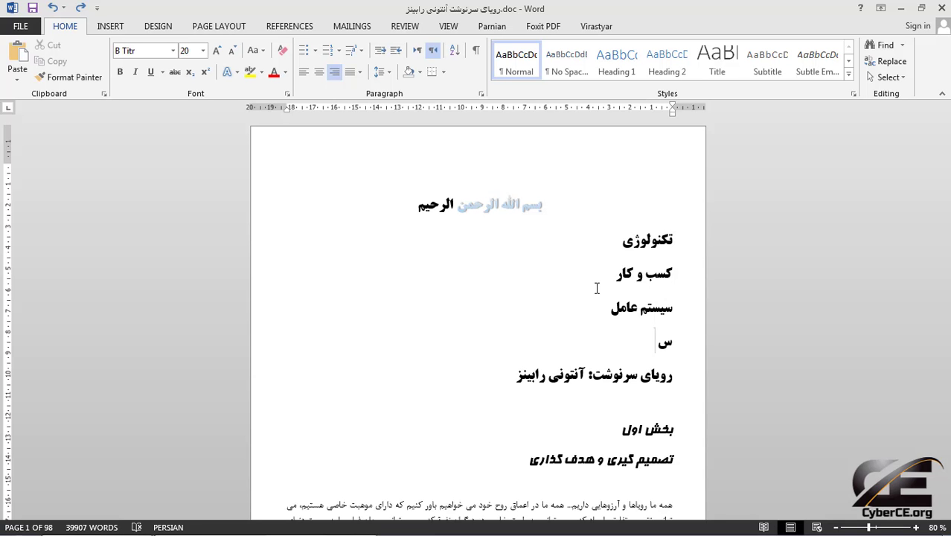
text(سیتا یس)
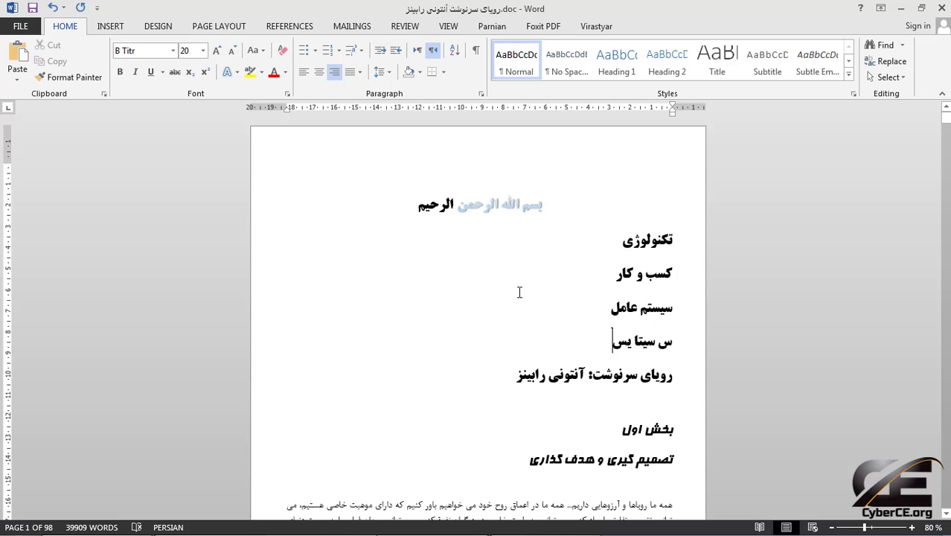
key(Return)
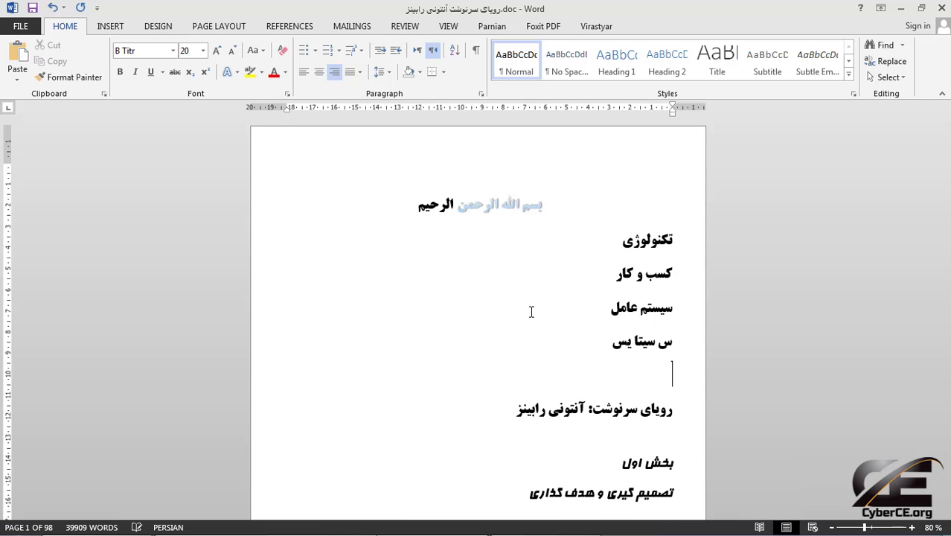
text(سیستم عامل)
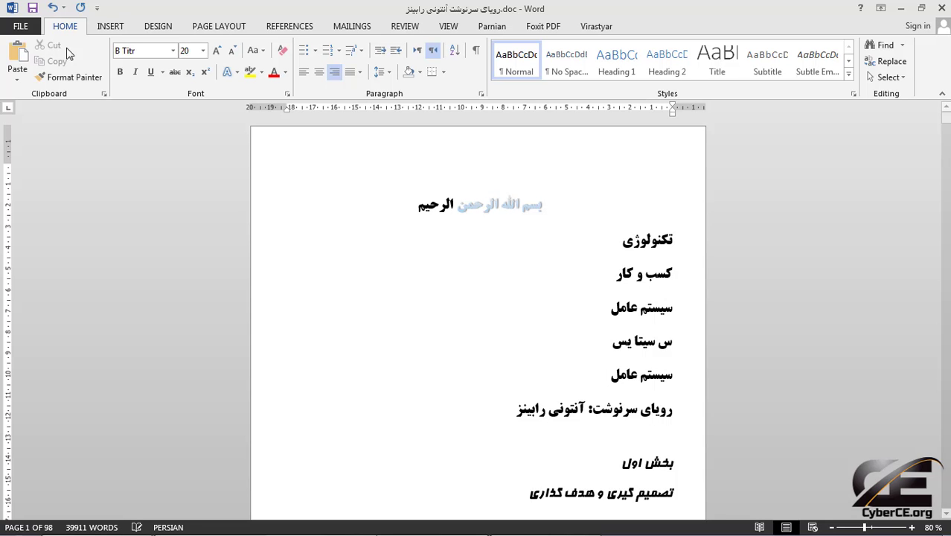
Step: Turn off Replace text as you type in the AutoCorrect settings, save the options, and enter س on a new line
click(20, 26)
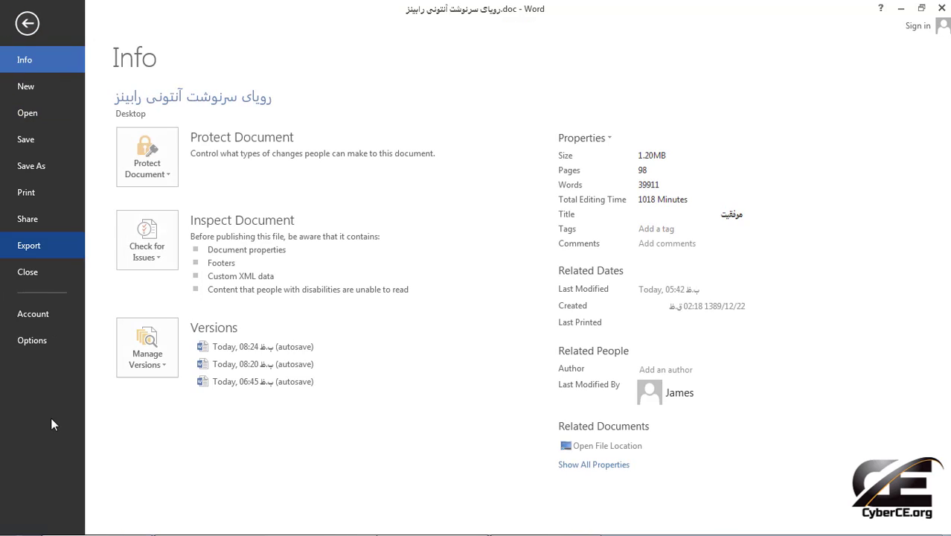
click(43, 340)
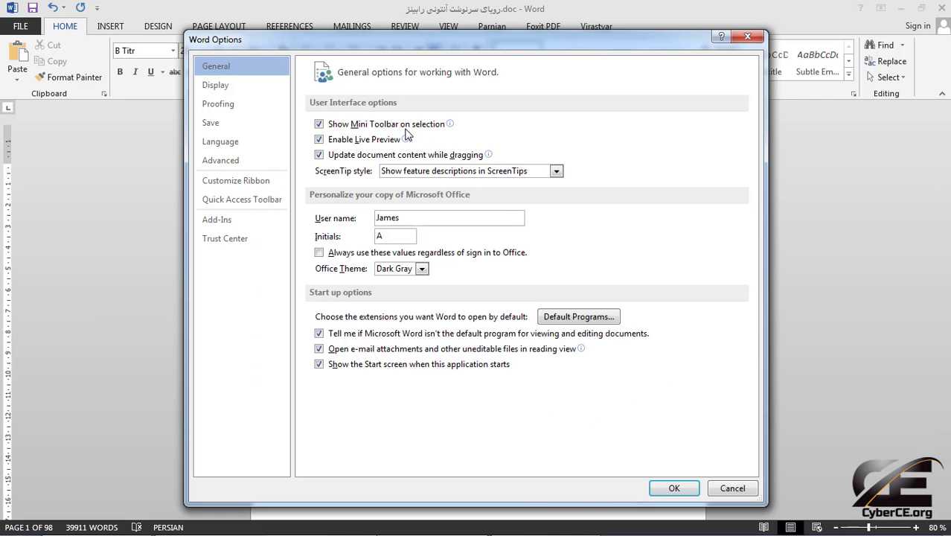
click(218, 103)
click(552, 128)
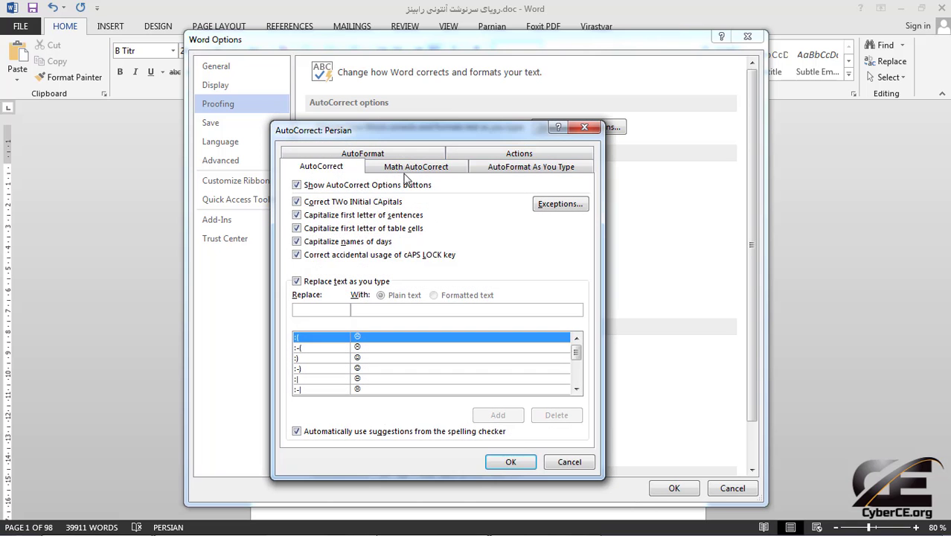
click(335, 281)
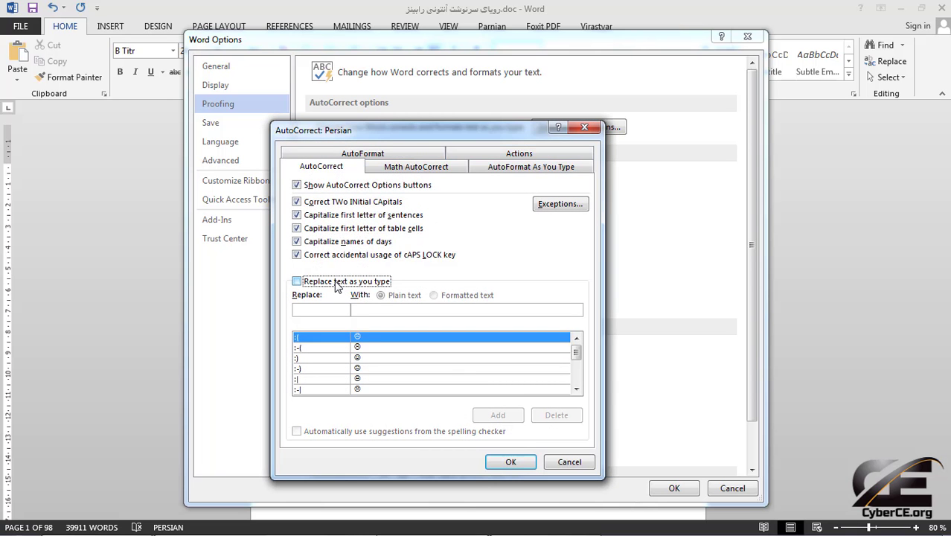
click(510, 462)
click(674, 487)
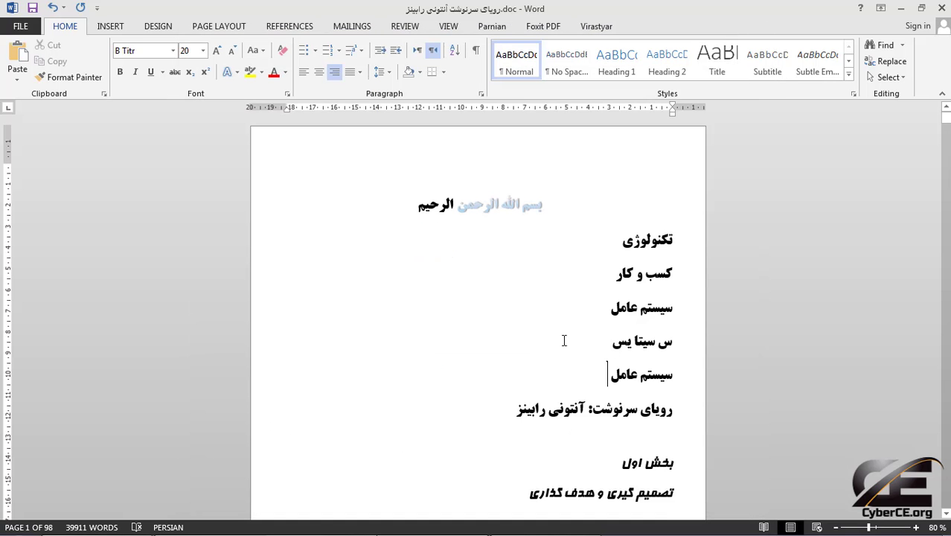
key(Return)
text(س)
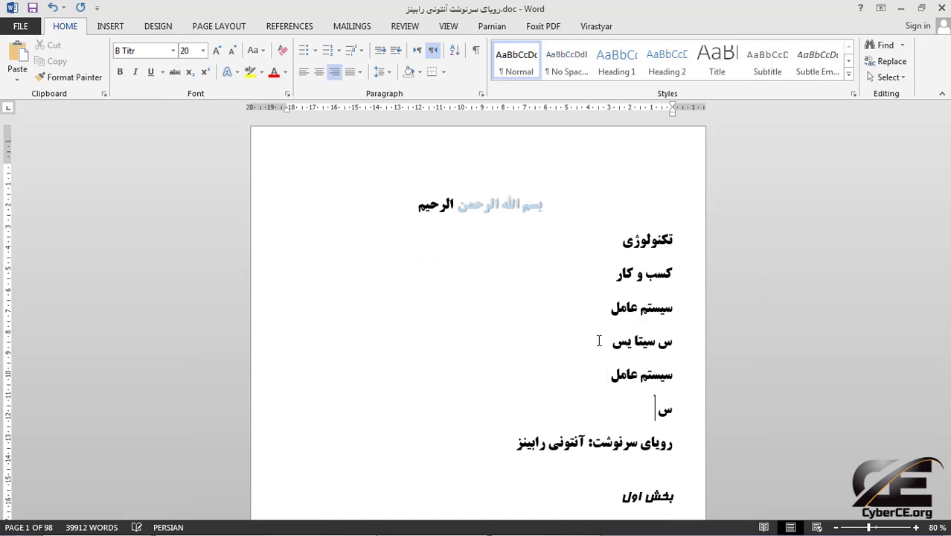
Step: Reopen the AutoCorrect settings and turn Replace text as you type back on
click(20, 26)
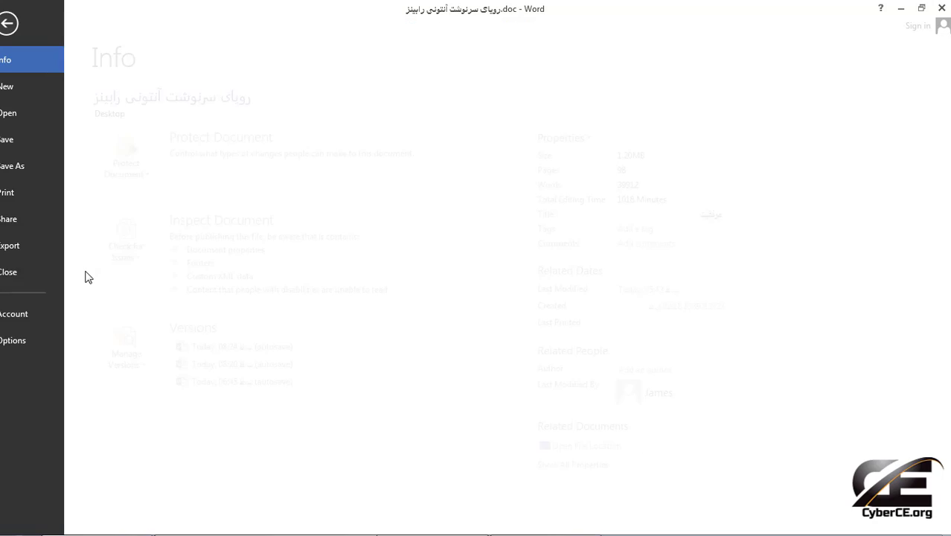
click(62, 336)
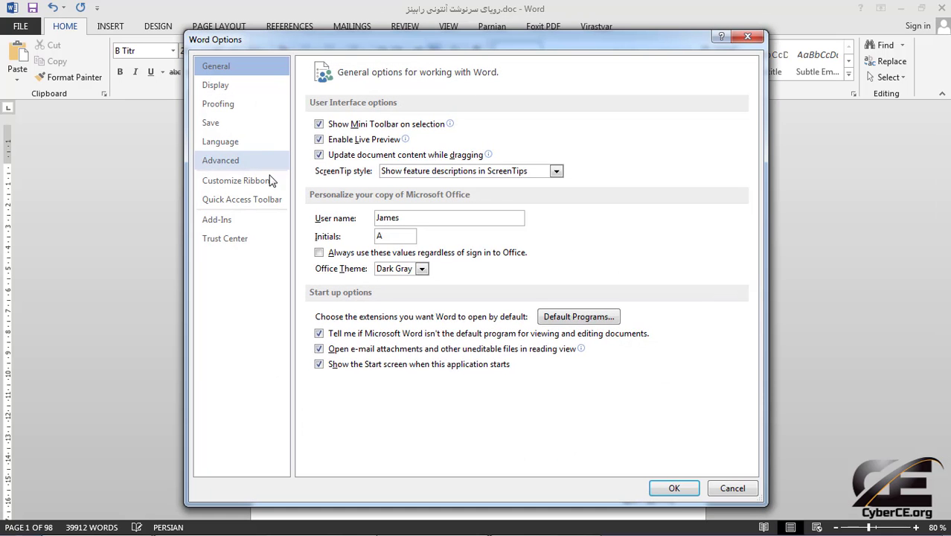
click(232, 104)
click(563, 131)
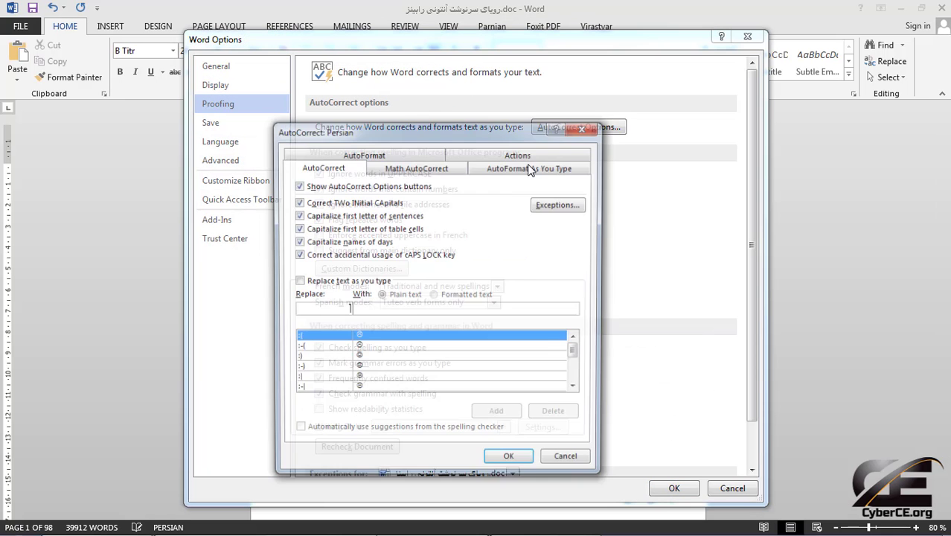
click(348, 281)
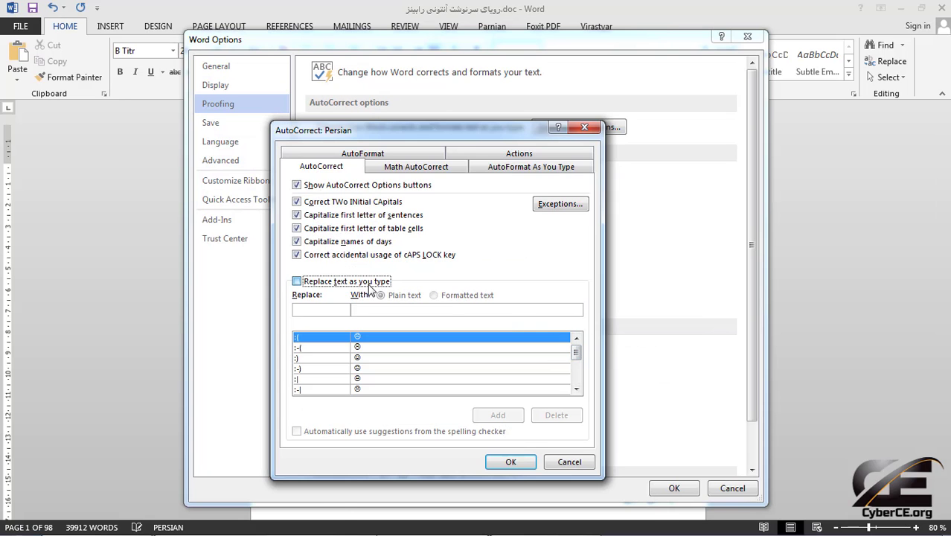
Step: Look through the list of AutoCorrect entries, including the Persian ones, and close the options without saving
click(387, 355)
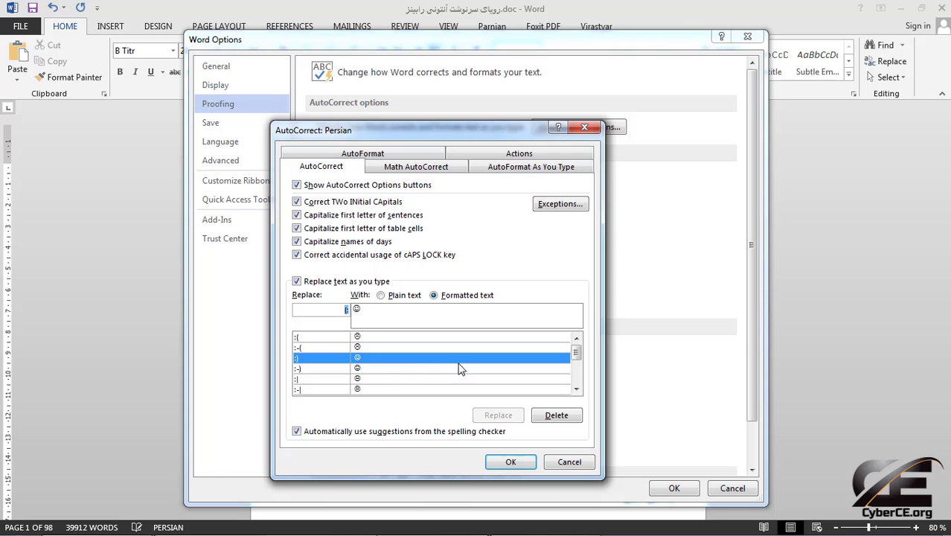
scroll(420, 361, down, 1)
click(420, 361)
scroll(414, 368, down, 2)
click(409, 373)
click(411, 379)
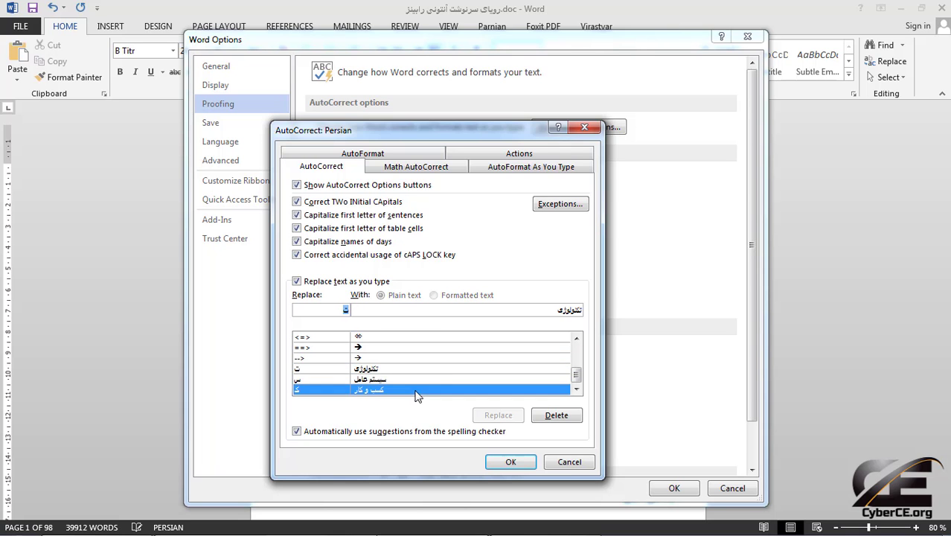
scroll(417, 380, up, 2)
click(417, 379)
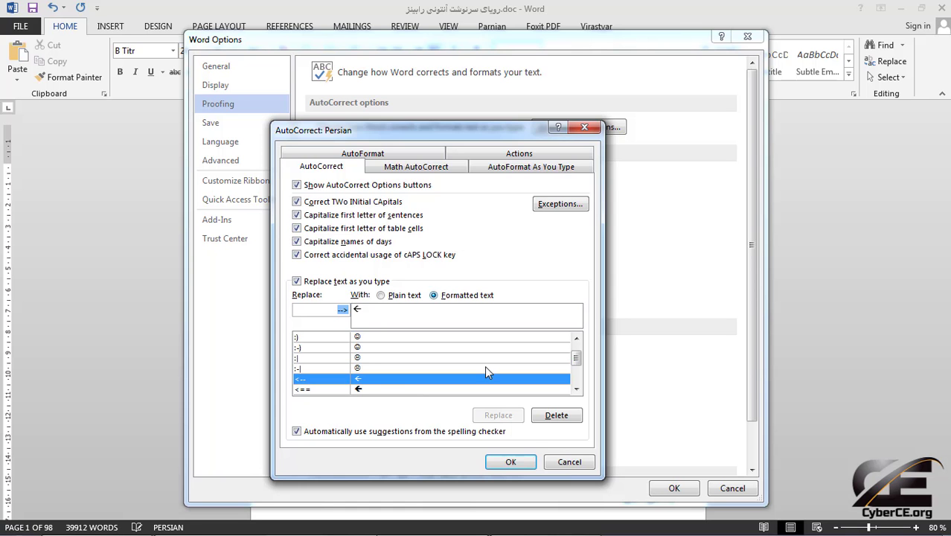
click(568, 461)
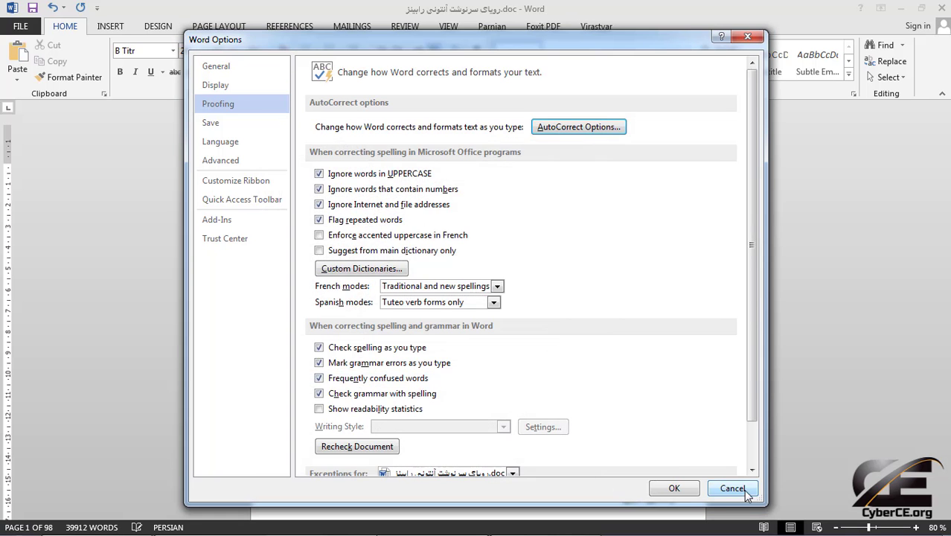
click(732, 489)
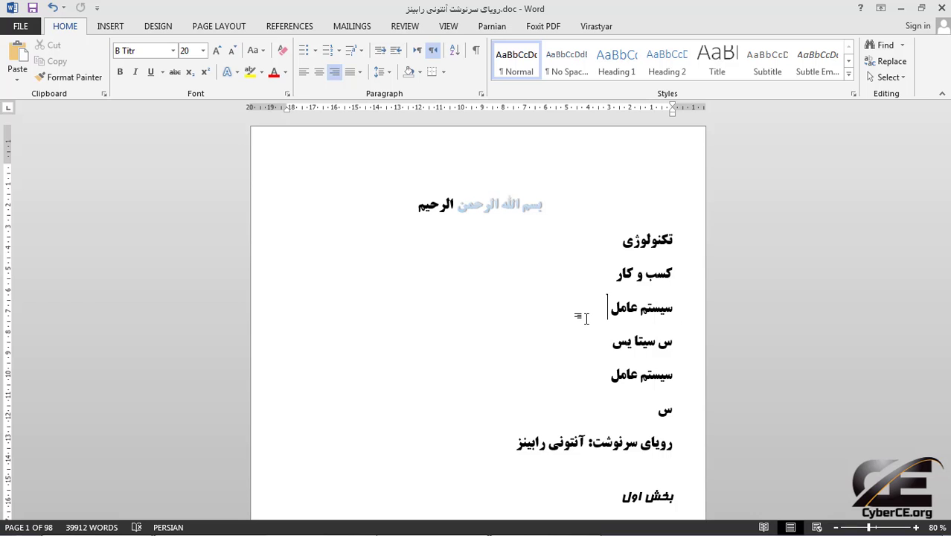
Step: Delete all the practice lines between the opening line and the book title and enter الف) ۱۳۶۰ in their place
drag(597, 409, 672, 233)
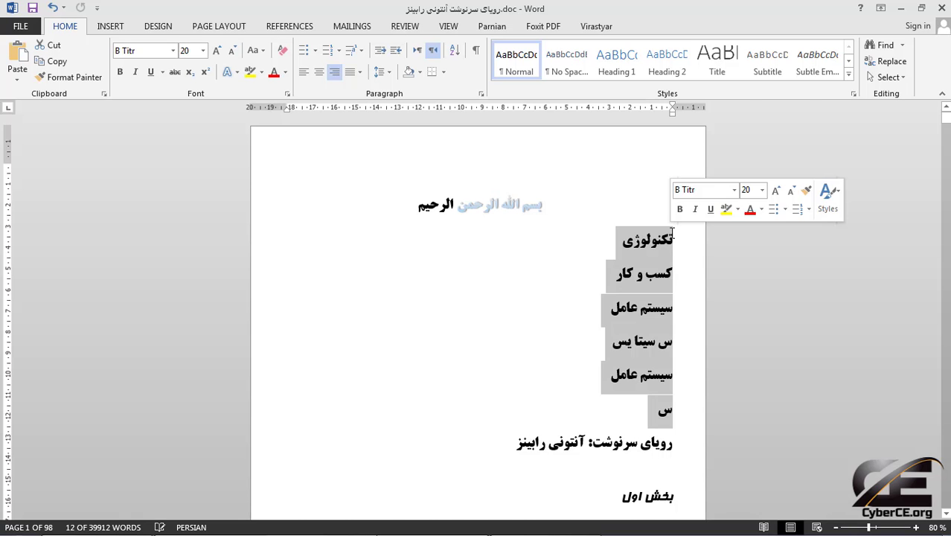
key(Delete)
key(Return)
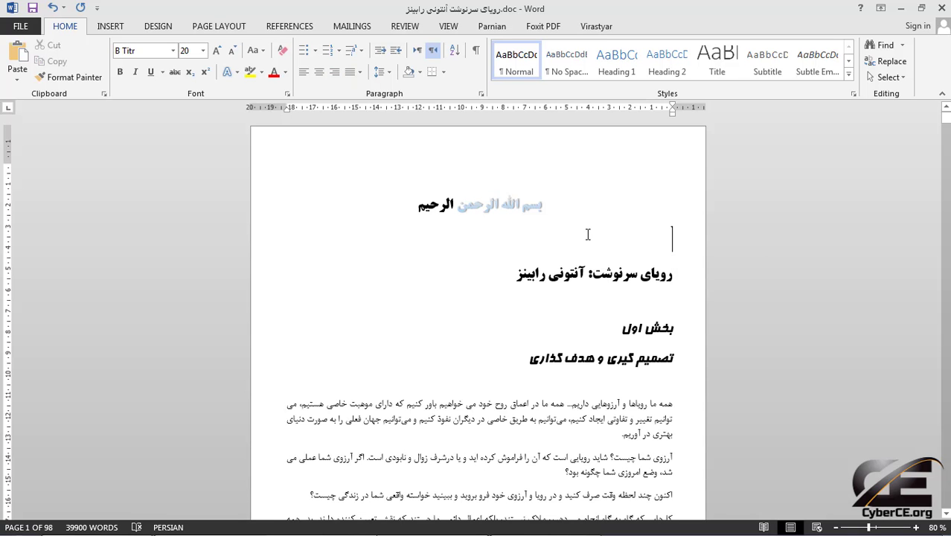
text(الف) )
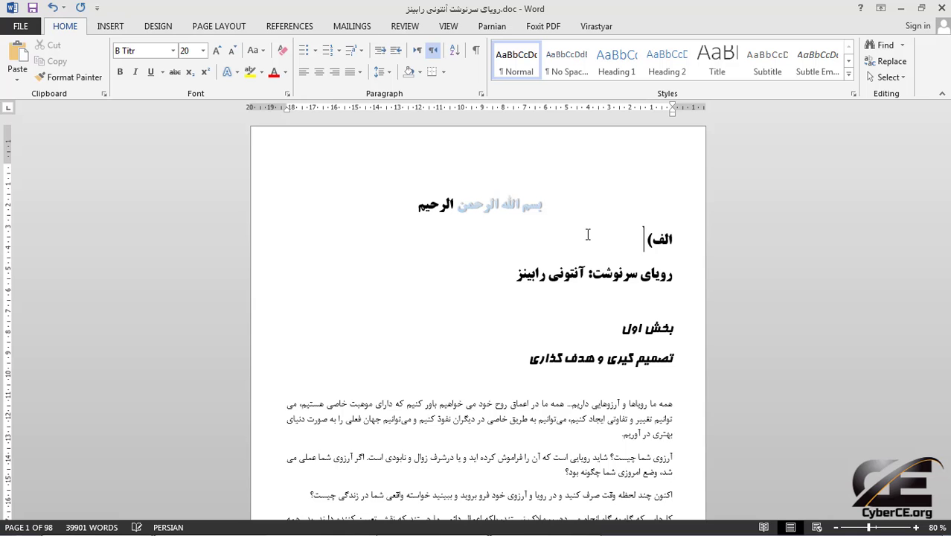
text(۱۳۶۰)
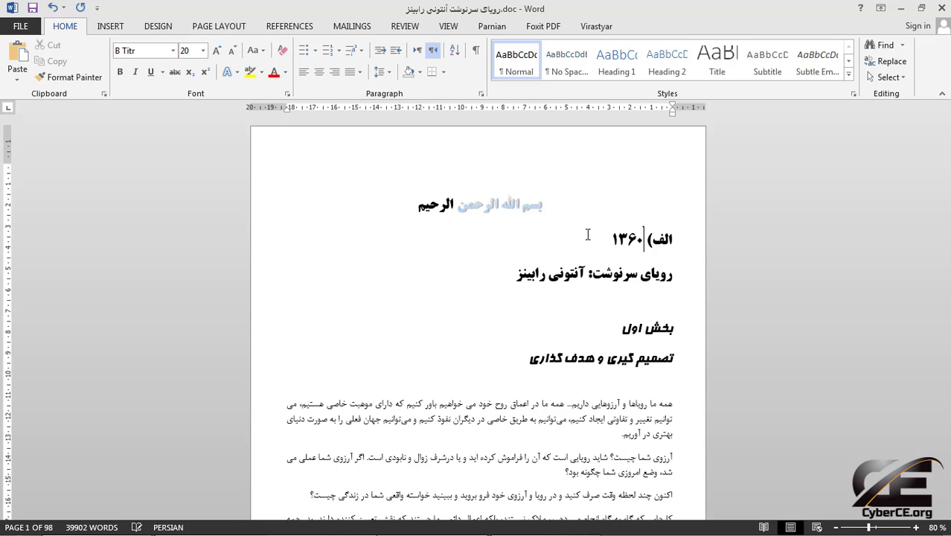
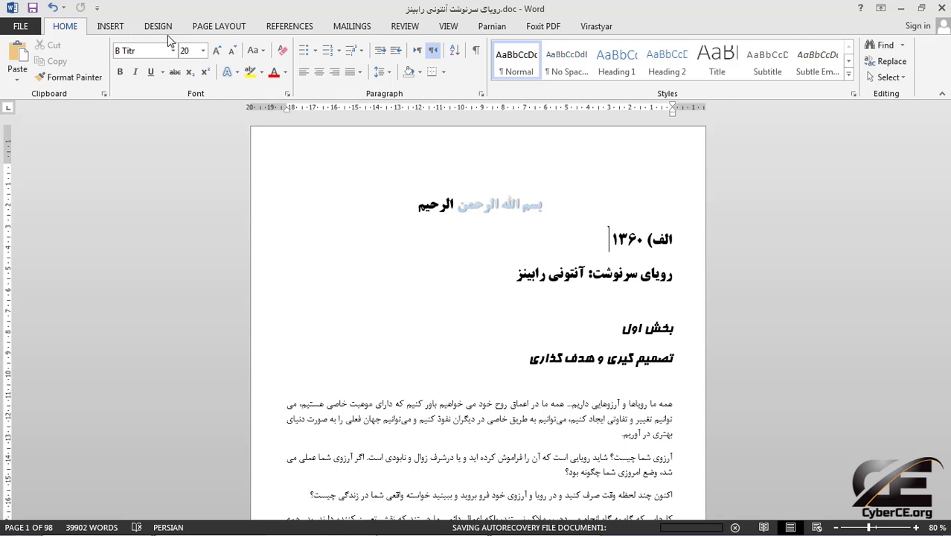
Step: Insert the white square, π, Ω, ≠ and × symbols after الف) ۱۳۶۰ from the recently used symbols
click(107, 27)
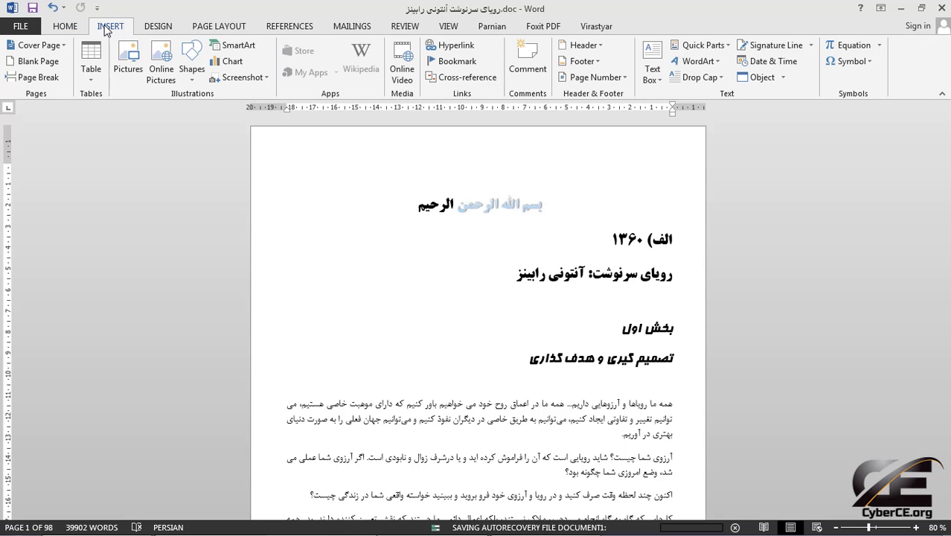
click(870, 64)
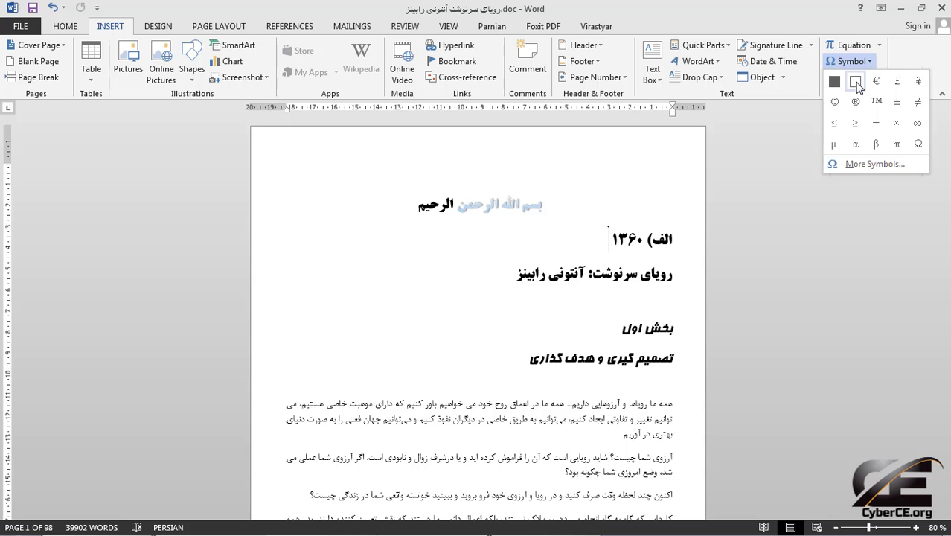
click(857, 84)
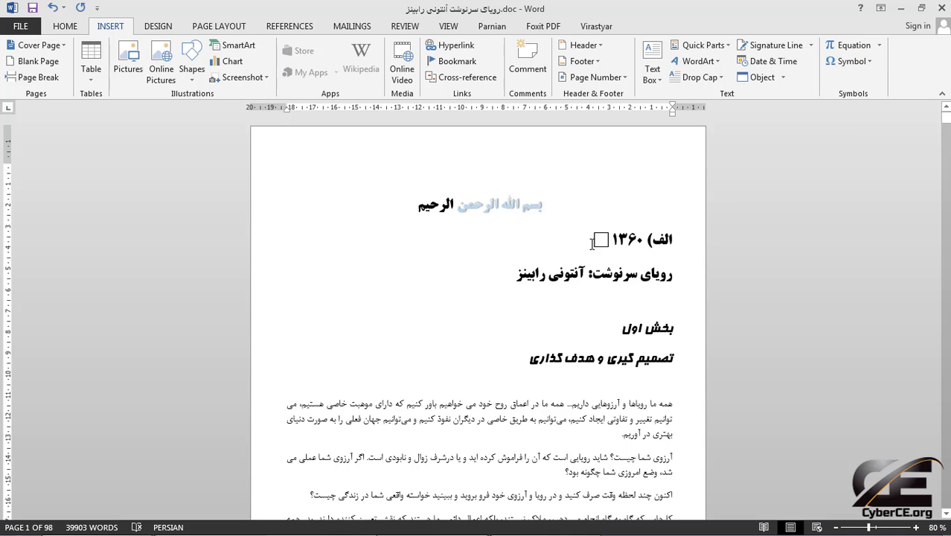
click(850, 62)
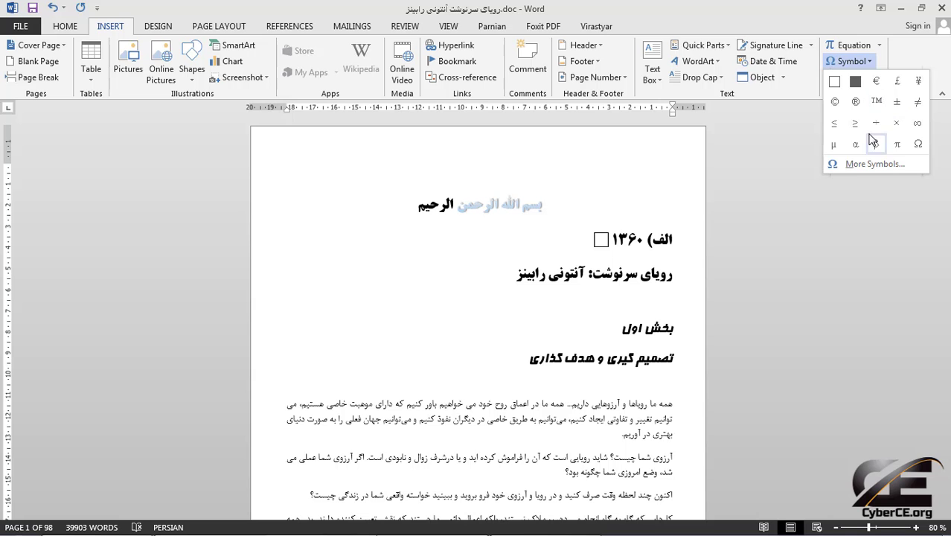
click(896, 144)
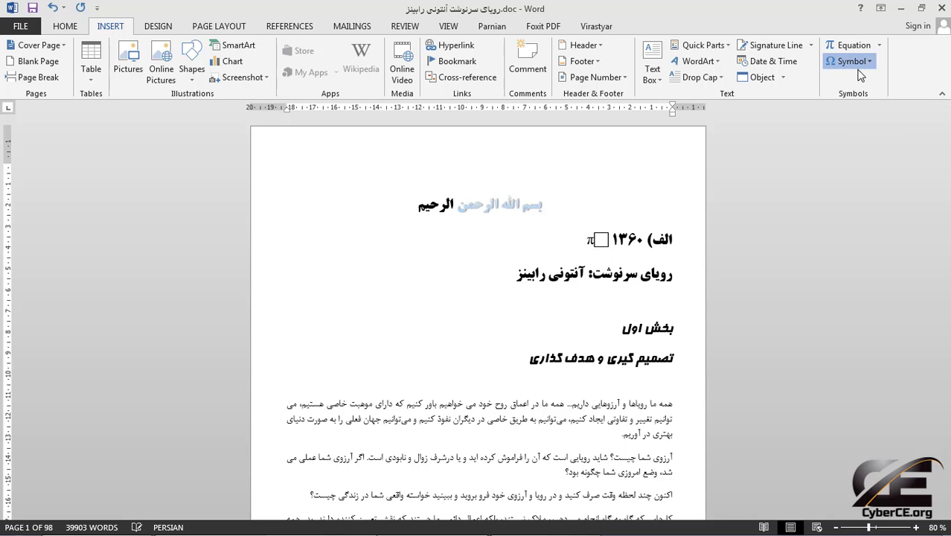
click(856, 62)
click(917, 146)
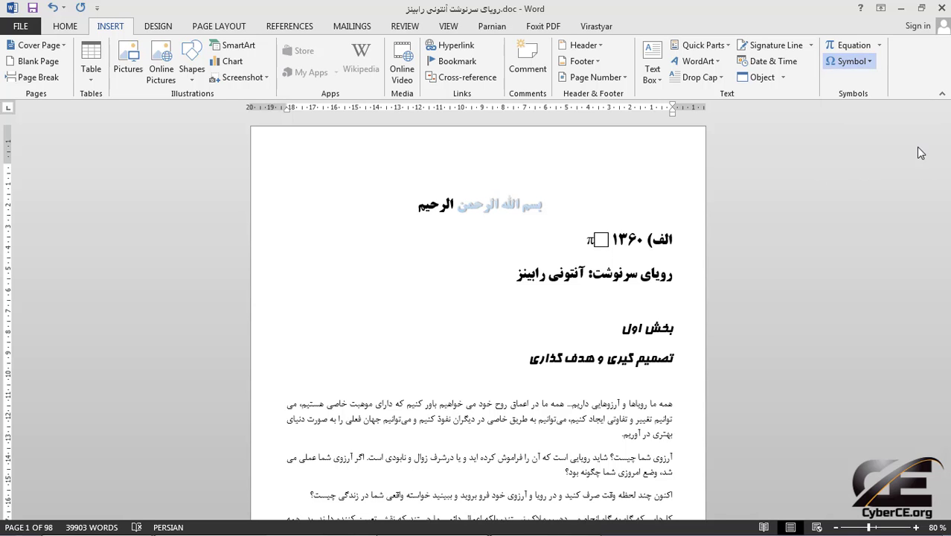
click(849, 64)
click(853, 123)
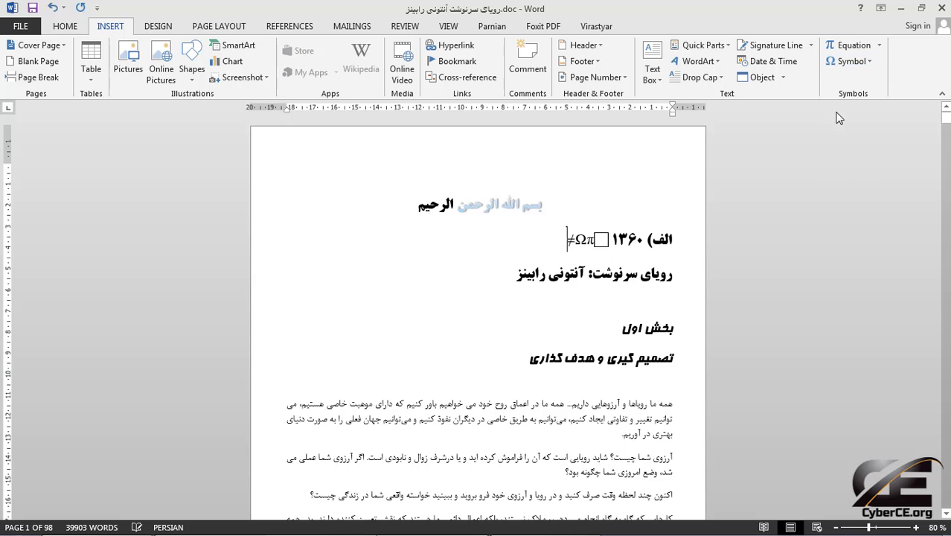
click(844, 65)
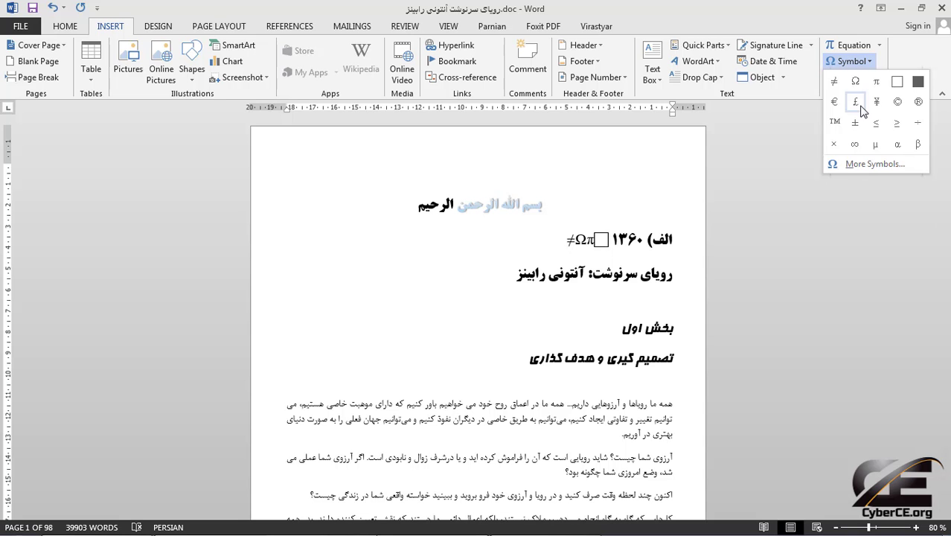
click(835, 146)
Step: Delete the five inserted symbols after الف) ۱۳۶۰, including the white square
drag(558, 238, 593, 236)
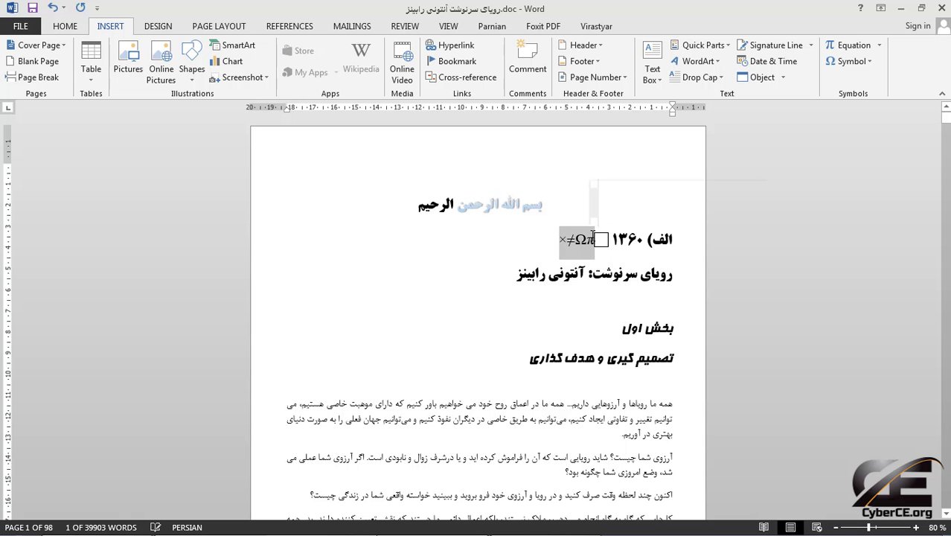
key(Delete)
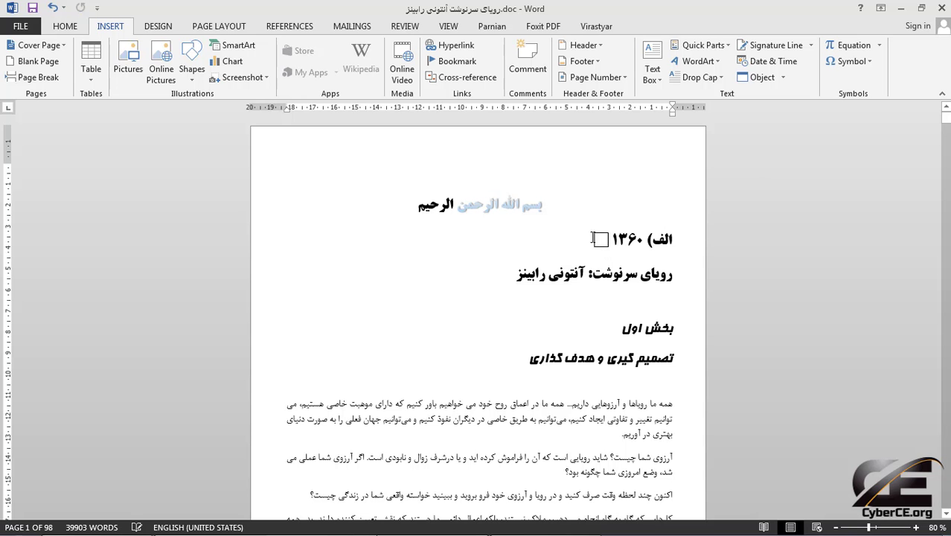
drag(605, 236, 592, 237)
key(Delete)
Step: Open the full symbol collection and look through the characters available in the normal text font
click(853, 63)
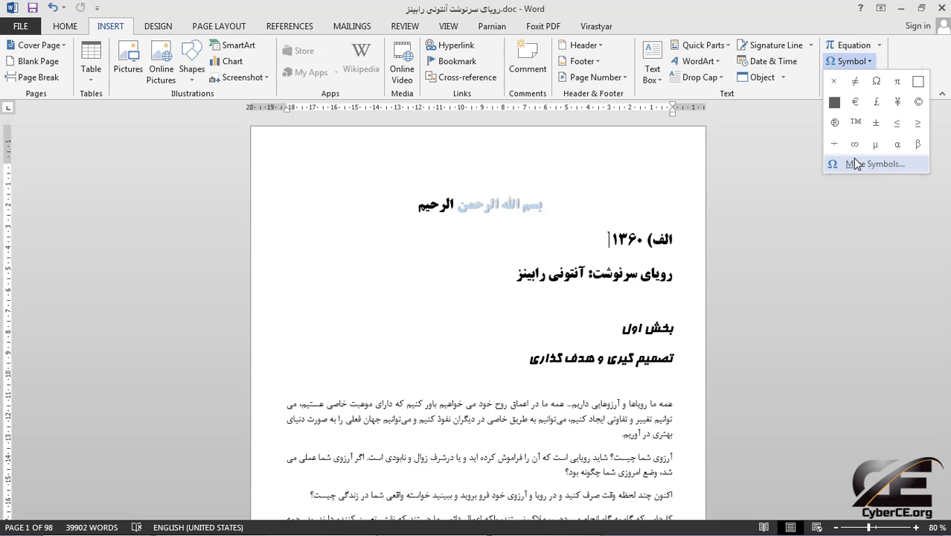
click(848, 164)
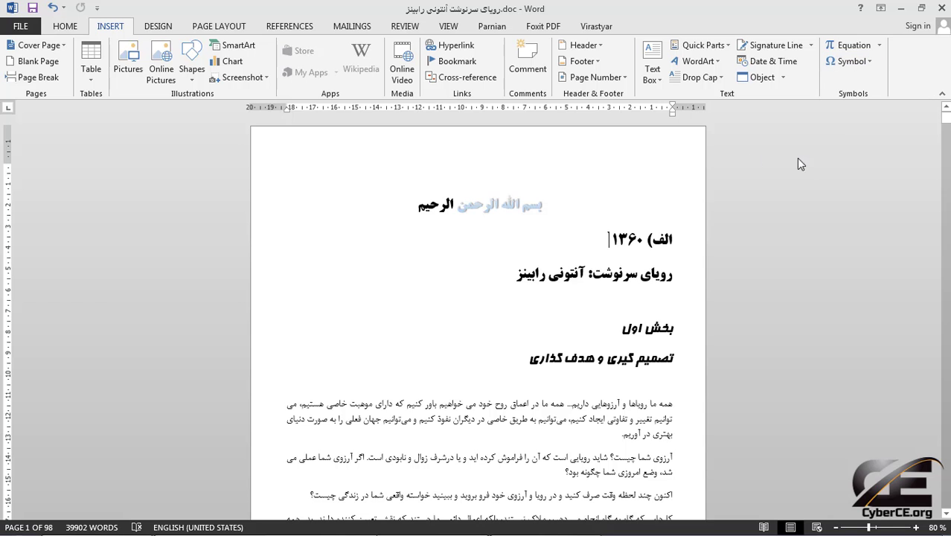
click(449, 171)
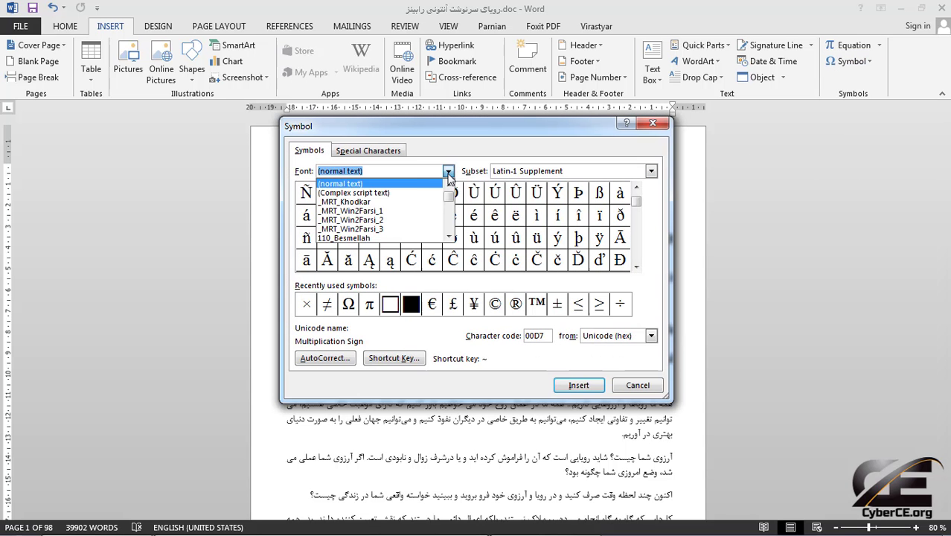
click(449, 171)
drag(641, 222, 638, 226)
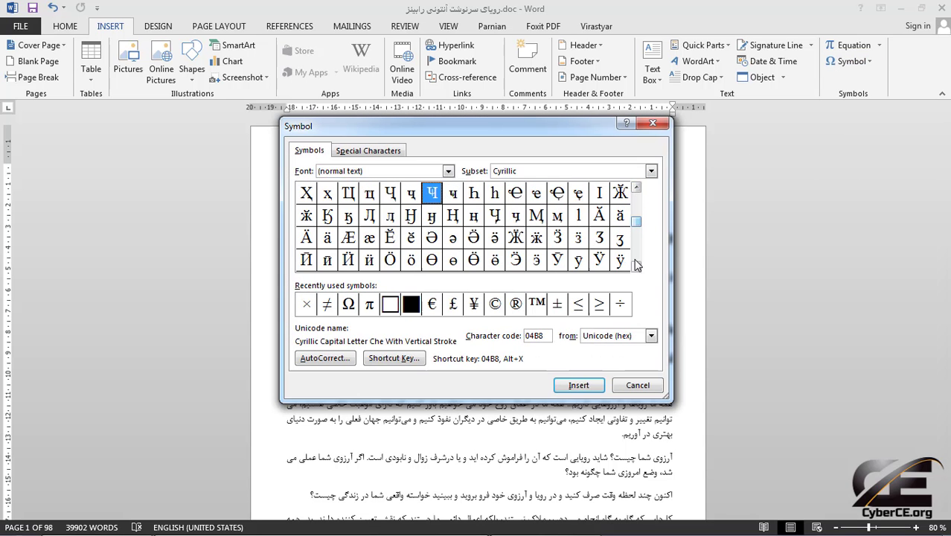
click(637, 267)
drag(637, 267, 637, 267)
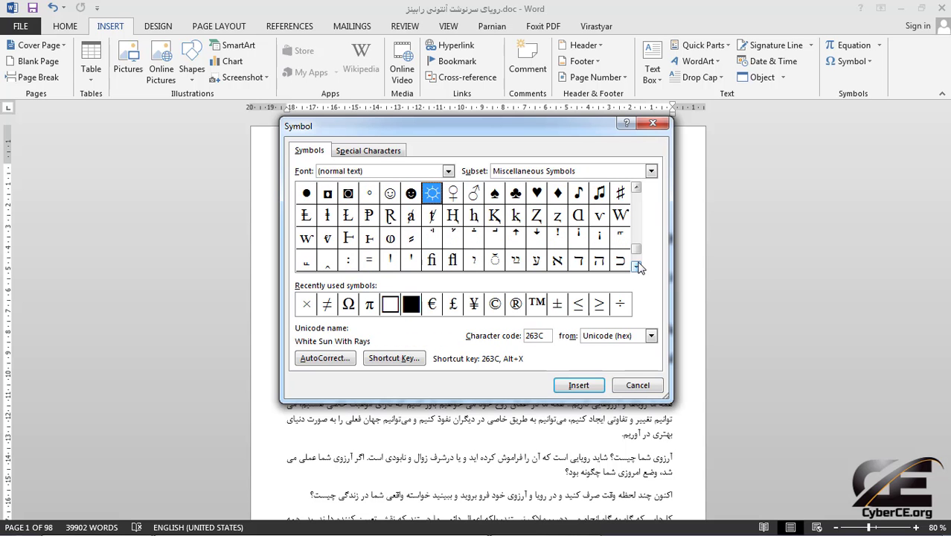
drag(634, 187, 634, 187)
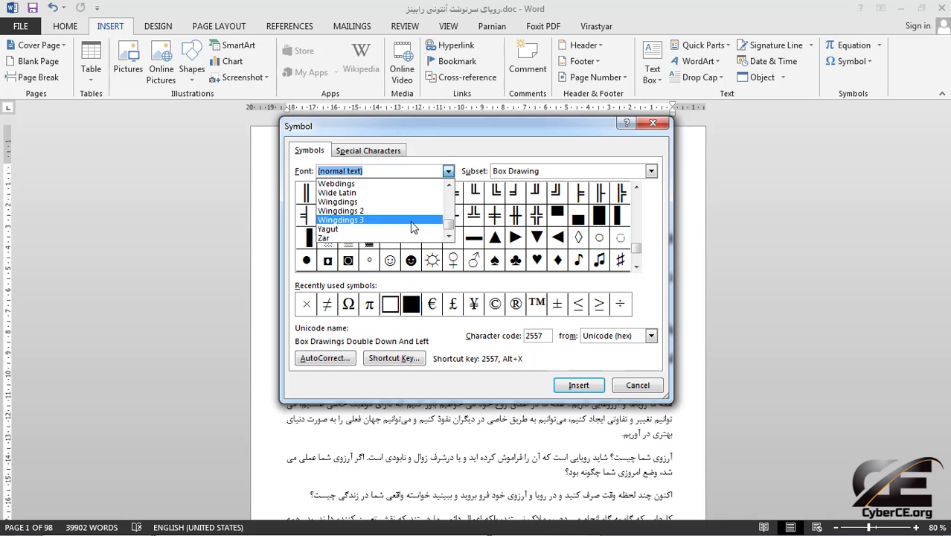
Step: Insert the check mark from the Wingdings font after الف) ۱۳۶۰ and close the symbol dialog
click(423, 203)
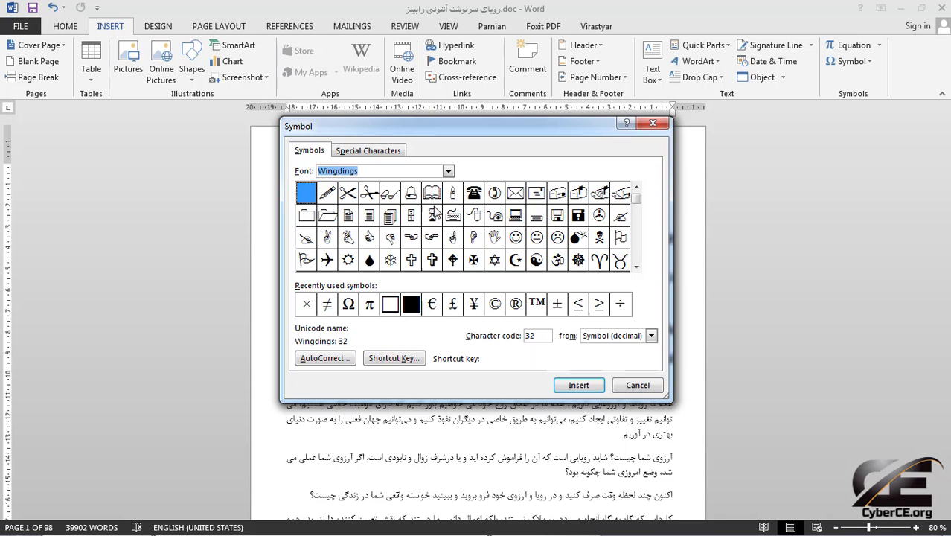
click(637, 267)
click(637, 268)
click(637, 267)
click(637, 267)
click(637, 267)
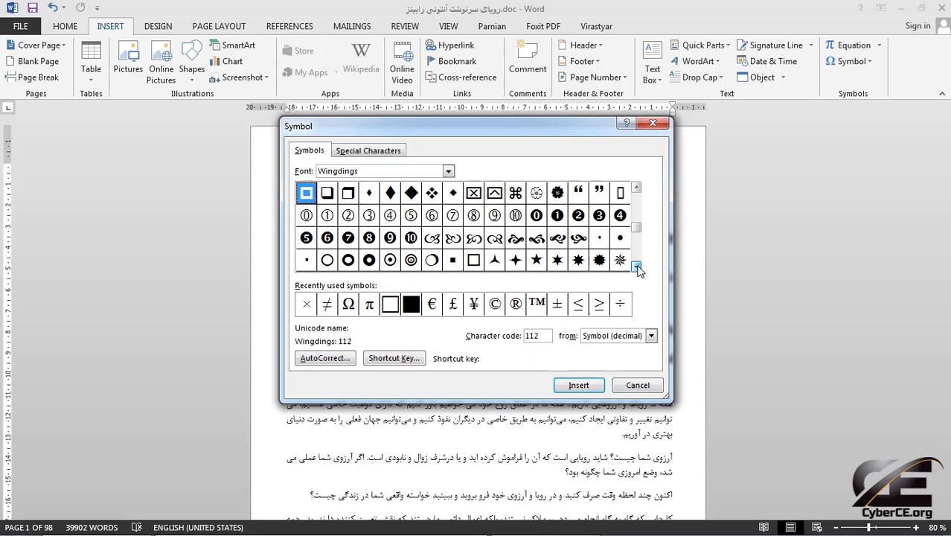
click(637, 267)
click(637, 267)
click(637, 268)
click(637, 267)
click(637, 267)
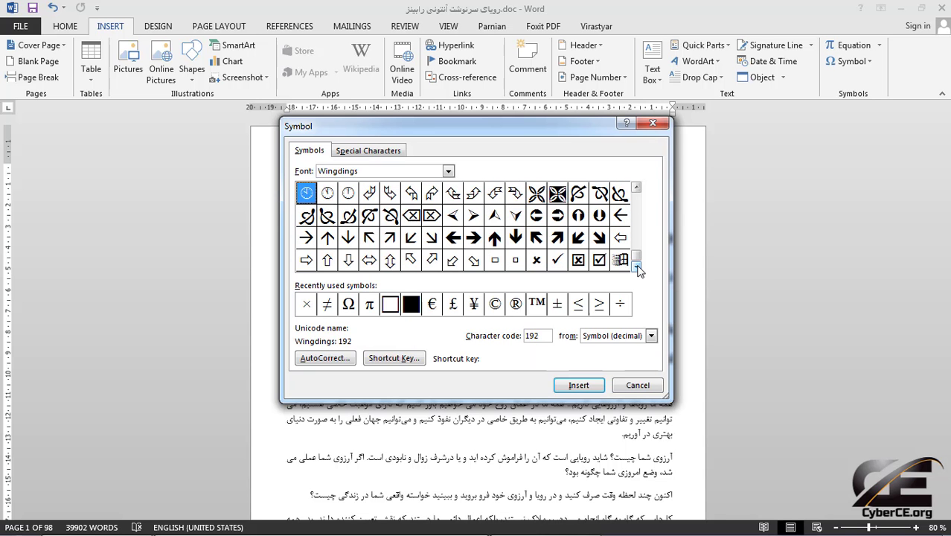
click(556, 259)
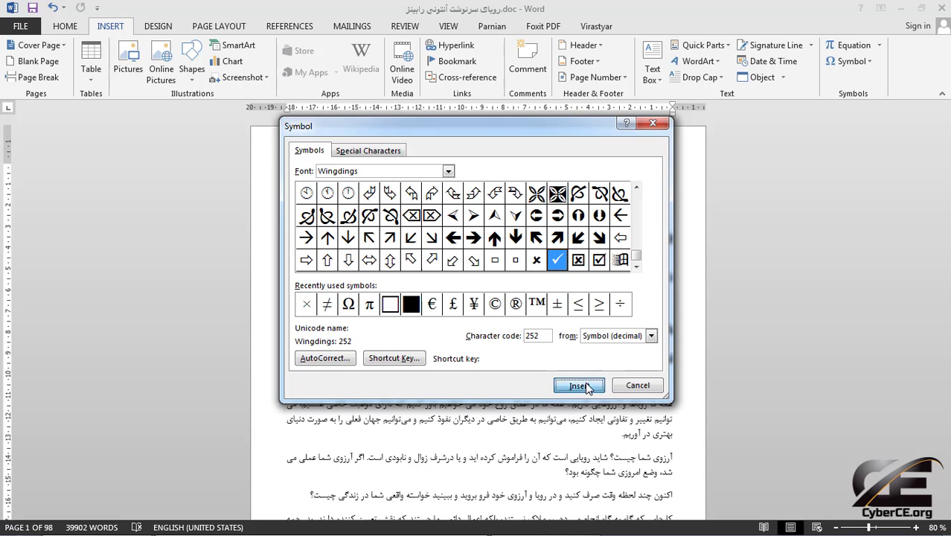
click(581, 385)
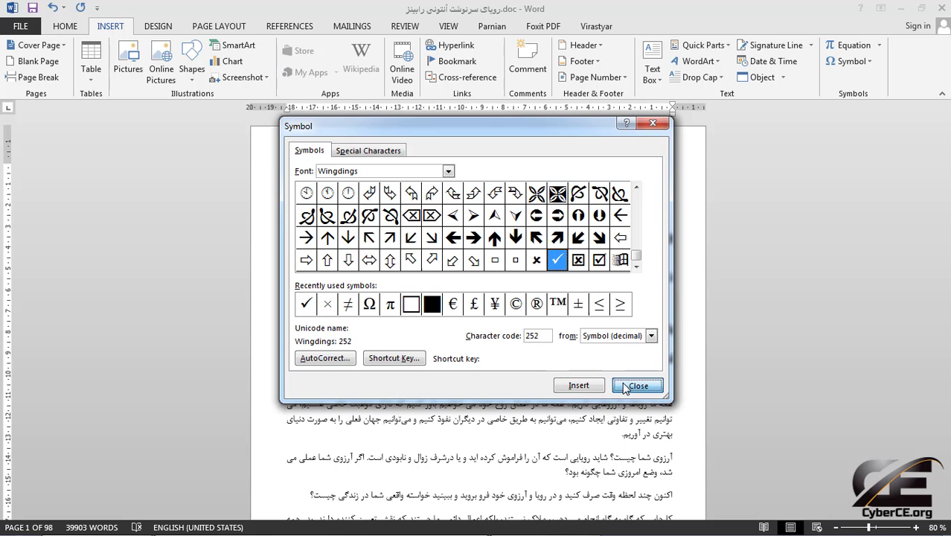
click(626, 386)
Step: Reopen the symbol dialog, move it clear of the text, and insert the Wingdings left-pointing hand and white flag
click(848, 61)
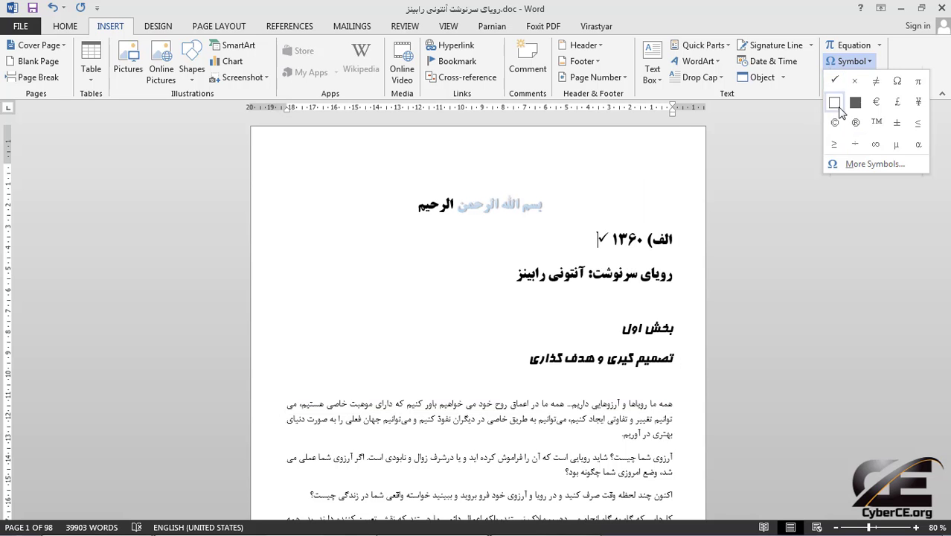
click(865, 163)
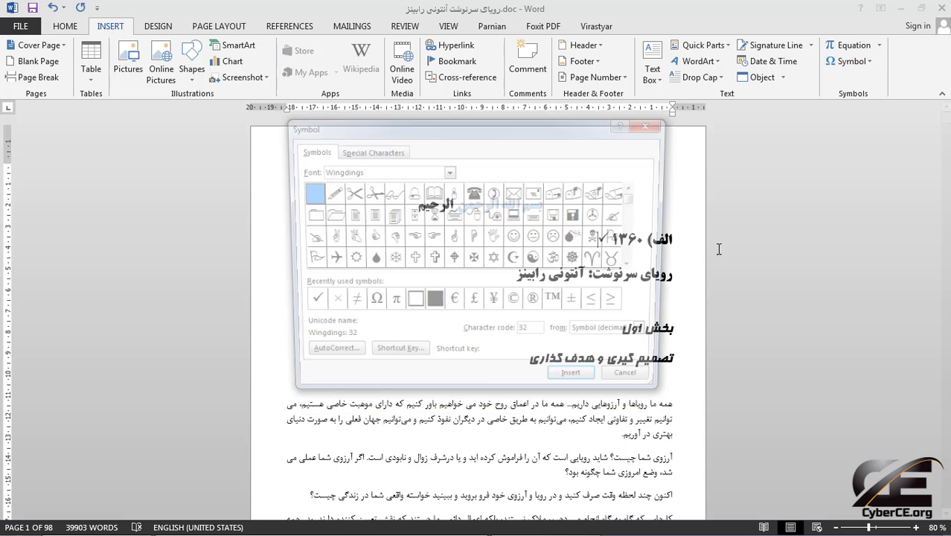
drag(521, 123, 289, 213)
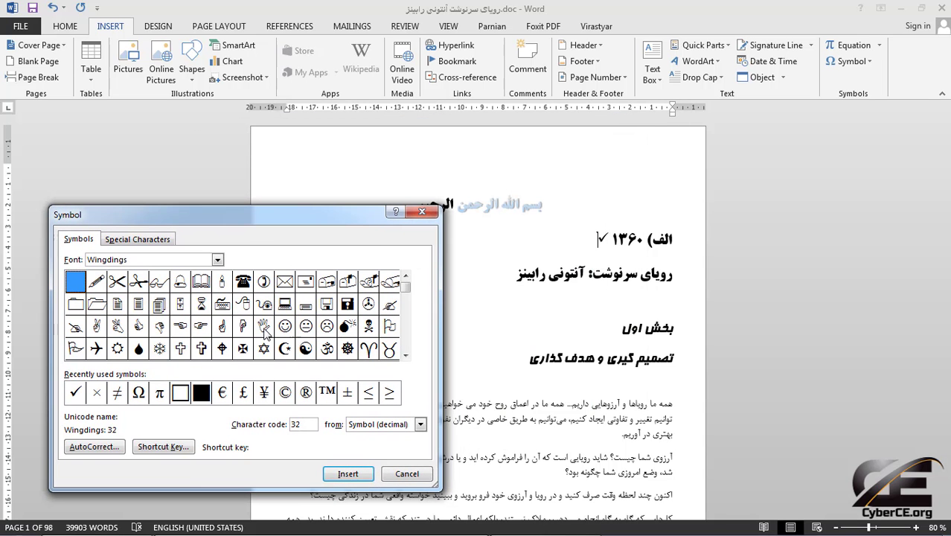
click(187, 325)
click(346, 474)
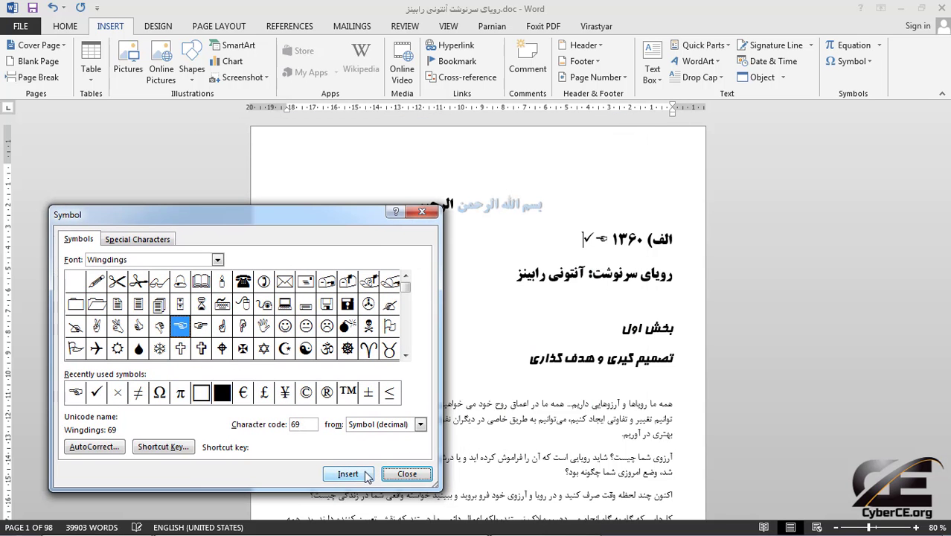
click(389, 326)
click(348, 474)
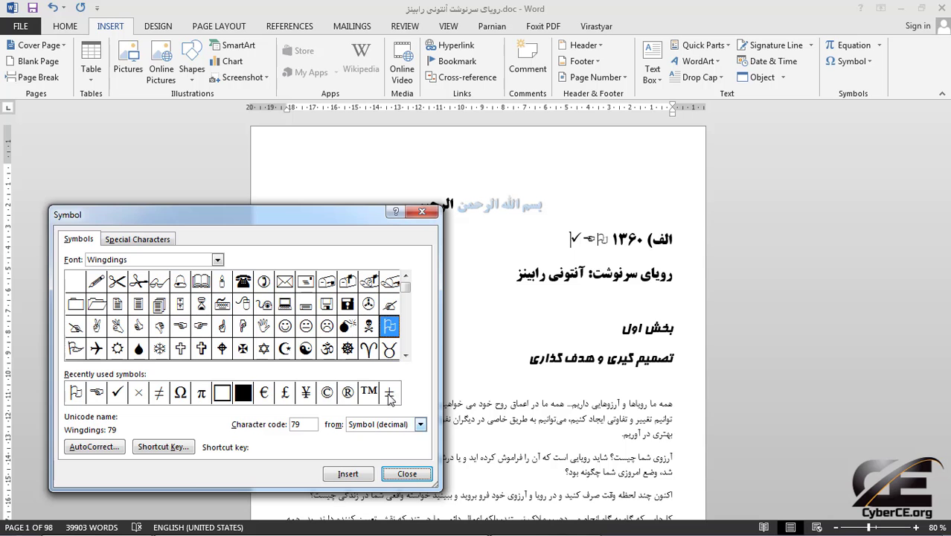
Step: Switch the symbol font to Wingdings 2 and look through its available characters
click(212, 259)
scroll(185, 303, down, 3)
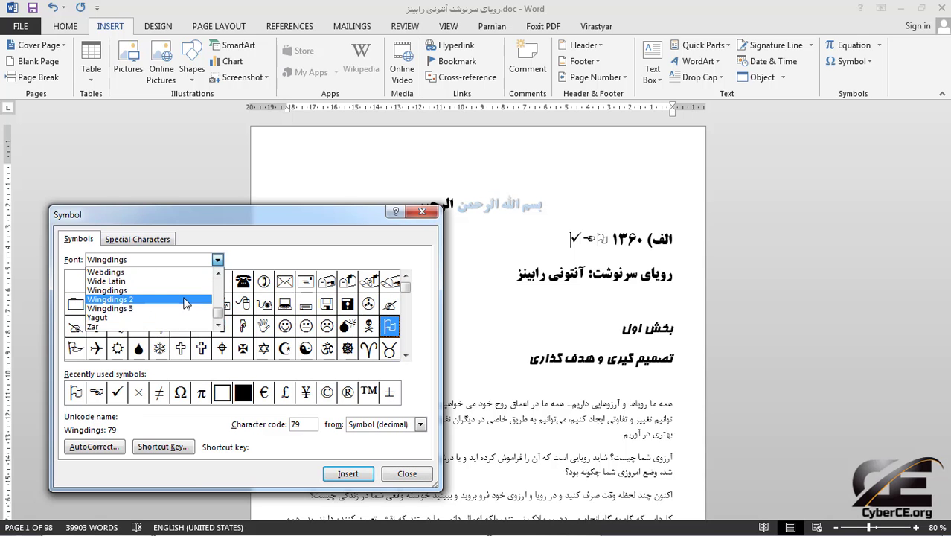
click(186, 300)
click(405, 355)
click(404, 355)
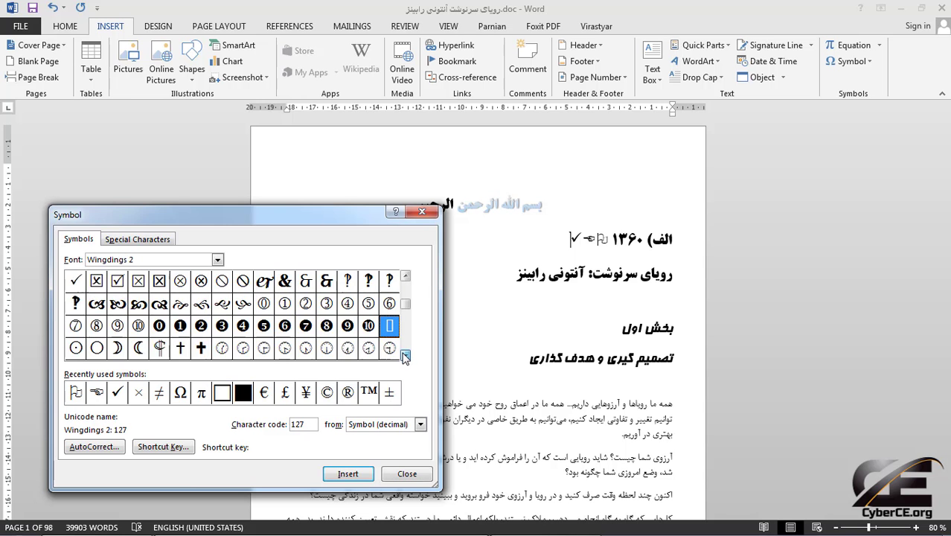
click(405, 355)
click(404, 355)
click(405, 355)
click(405, 355)
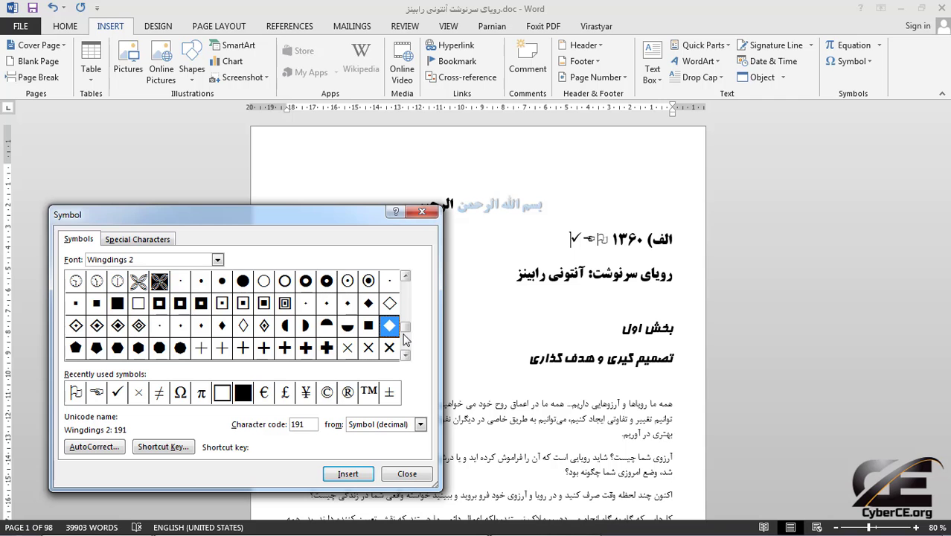
Step: Switch the symbol font back to Wingdings and select the check mark with character code 252
click(217, 260)
click(210, 293)
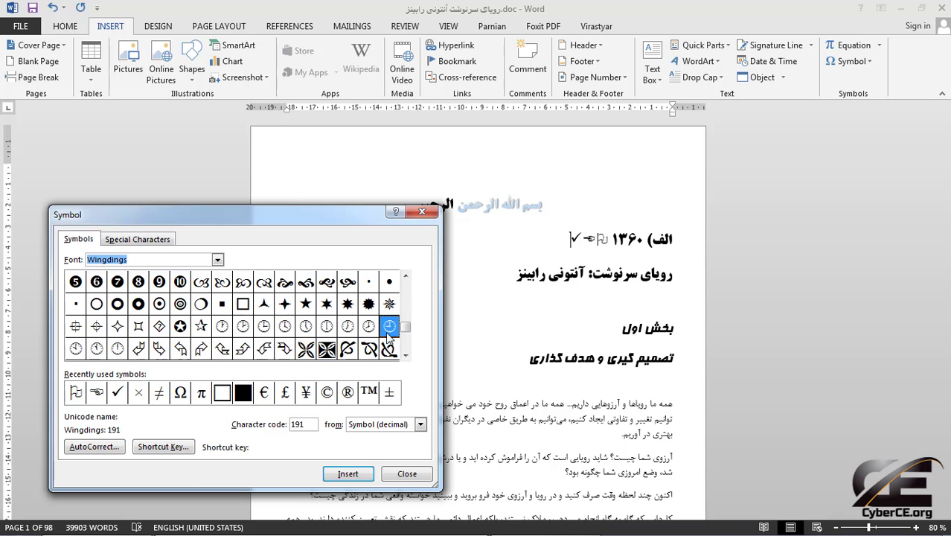
click(405, 276)
click(406, 276)
click(405, 276)
click(406, 276)
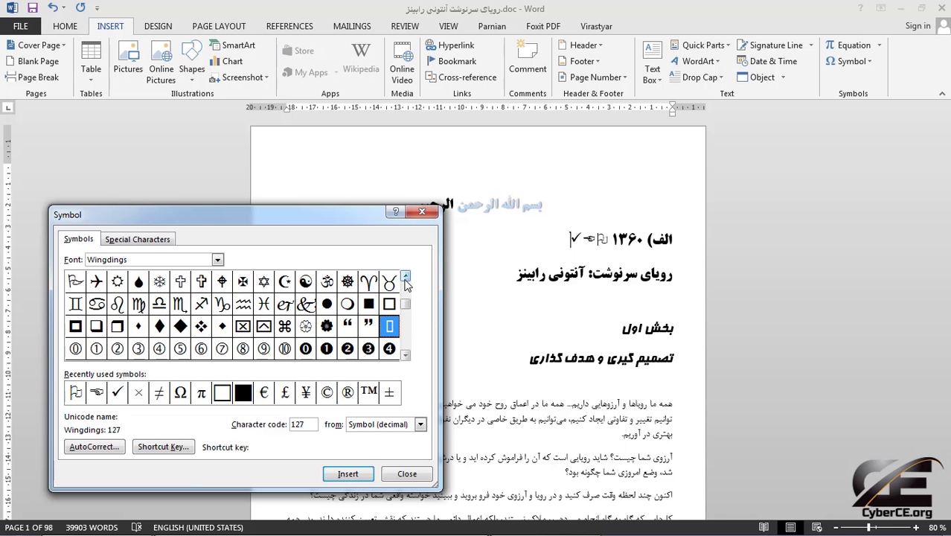
click(406, 355)
click(406, 355)
click(406, 355)
click(406, 355)
click(405, 355)
click(405, 355)
click(406, 355)
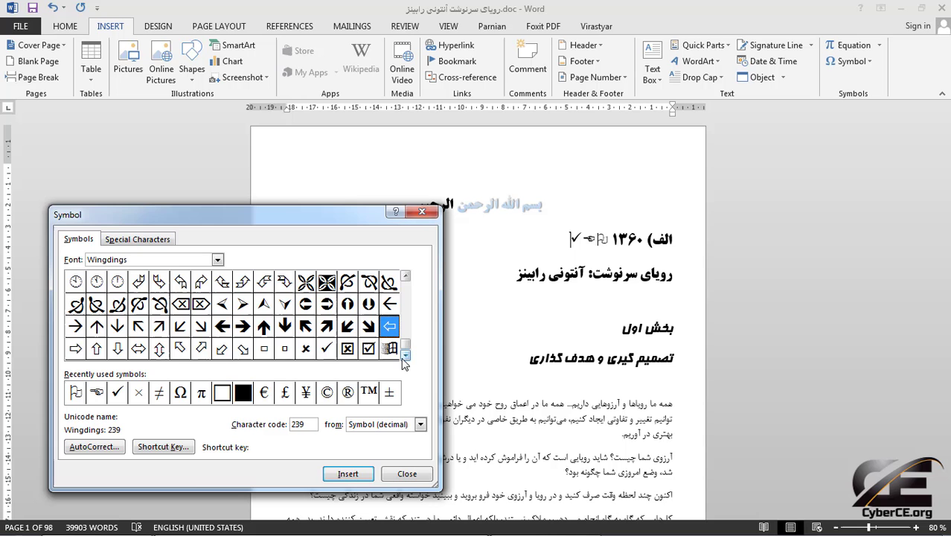
click(327, 350)
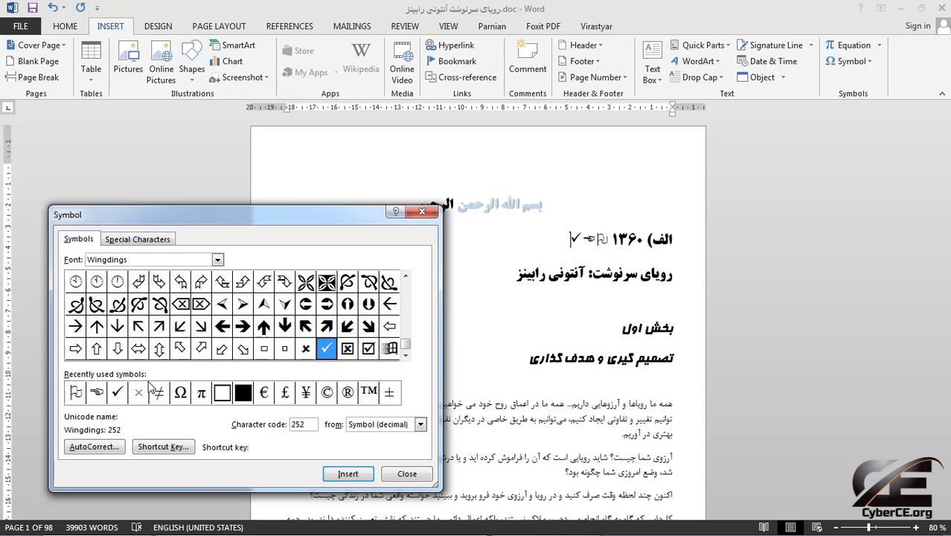
Step: Assign Ctrl+Shift+E as the check mark's keyboard shortcut, saved in Normal.dotm, and close the symbol dialog
click(179, 455)
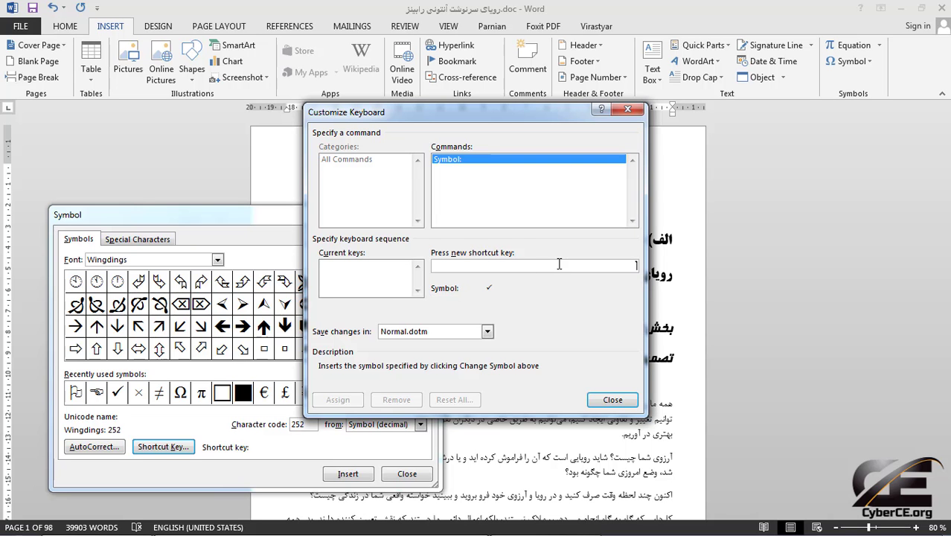
key(ctrl+shift+e)
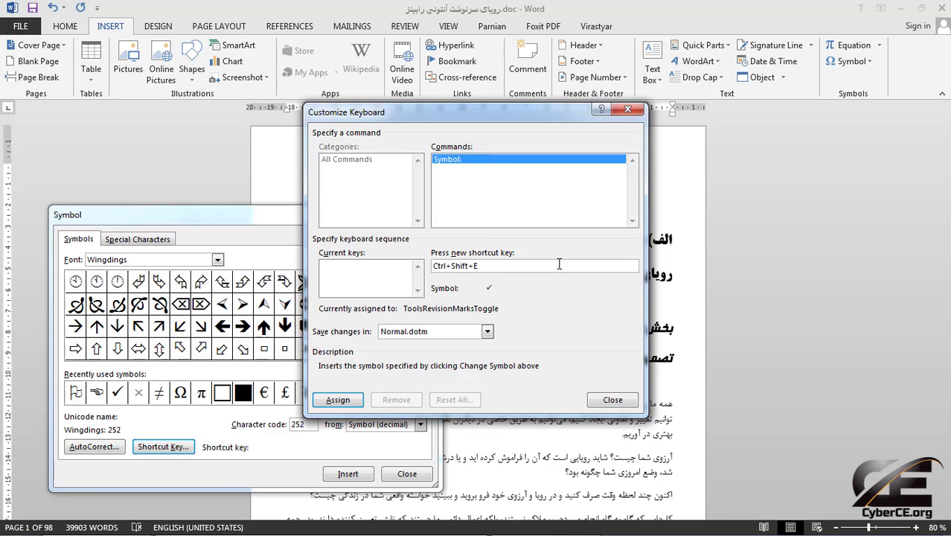
click(337, 400)
click(612, 400)
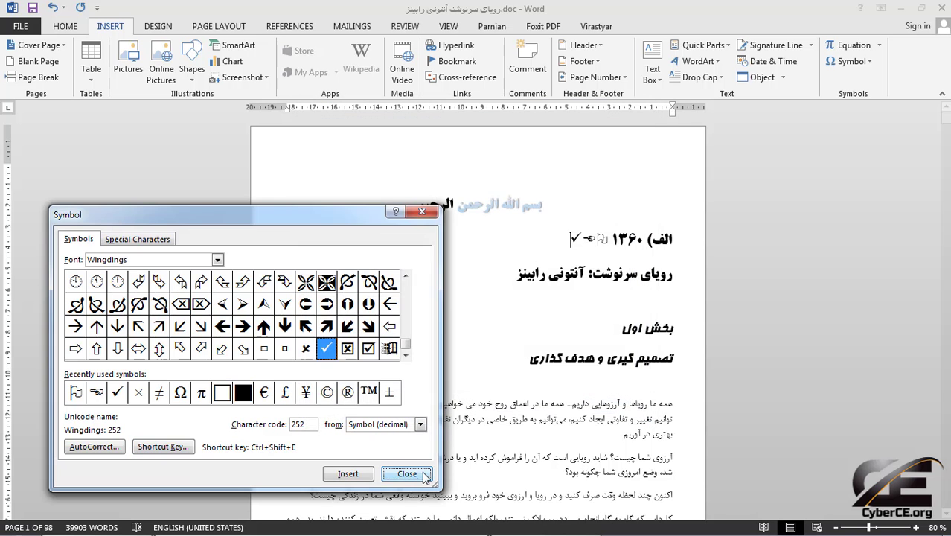
click(407, 473)
Step: Use the assigned shortcut to insert a long row of check marks on the الف) ۱۳۶۰ line
key(ctrl+shift+e)
key(ctrl+shift+e)
key(ctrl+shift+e)
key(ctrl+shift+e)
key(ctrl+shift+e)
key(ctrl+shift+e)
key(ctrl+shift+e)
key(ctrl+shift+e)
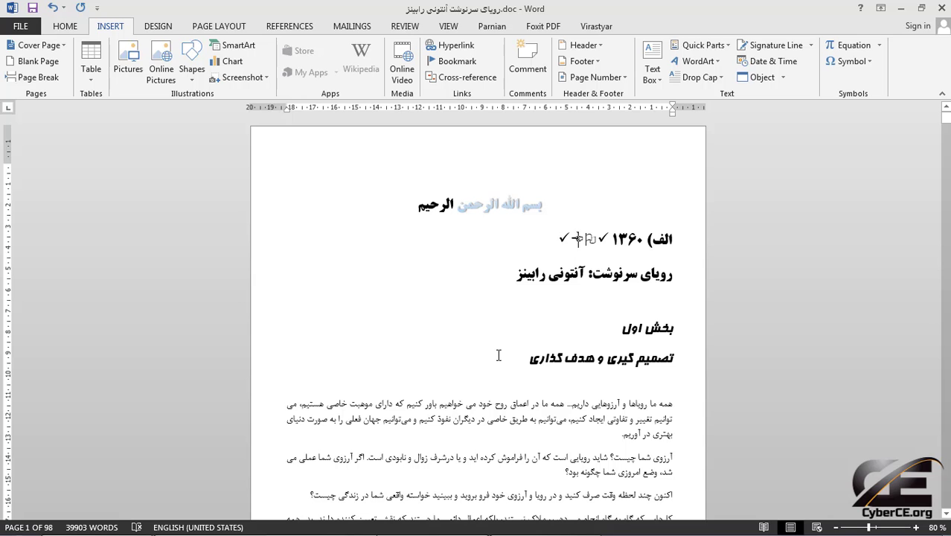
key(ctrl+shift+e)
key(ctrl+shift+e)
key(ctrl+shift+e)
key(ctrl+shift+e)
key(ctrl+shift+e)
key(ctrl+shift+e)
key(ctrl+shift+e)
key(ctrl+shift+e)
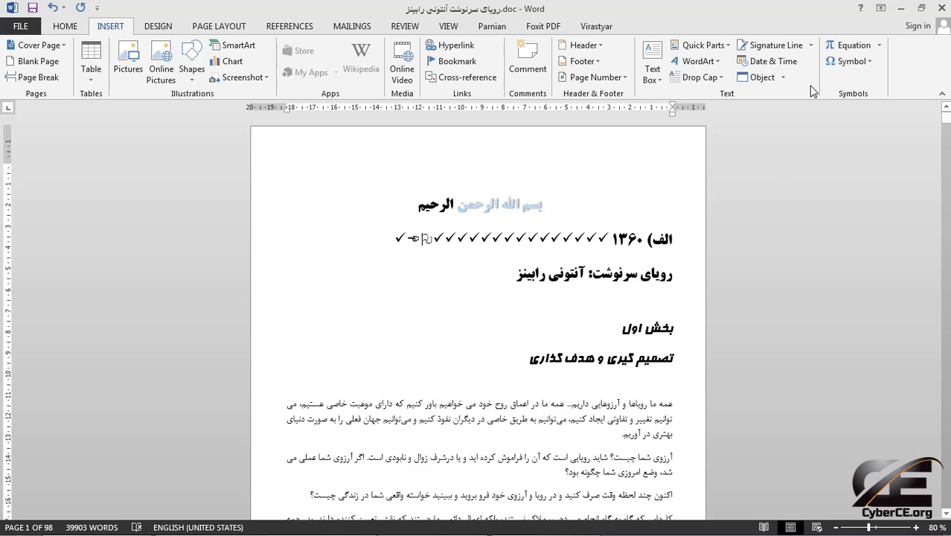
Step: Reopen the symbol dialog and examine the AutoCorrect settings for the Wingdings upward-pointing hand without adding an entry
click(848, 61)
click(857, 162)
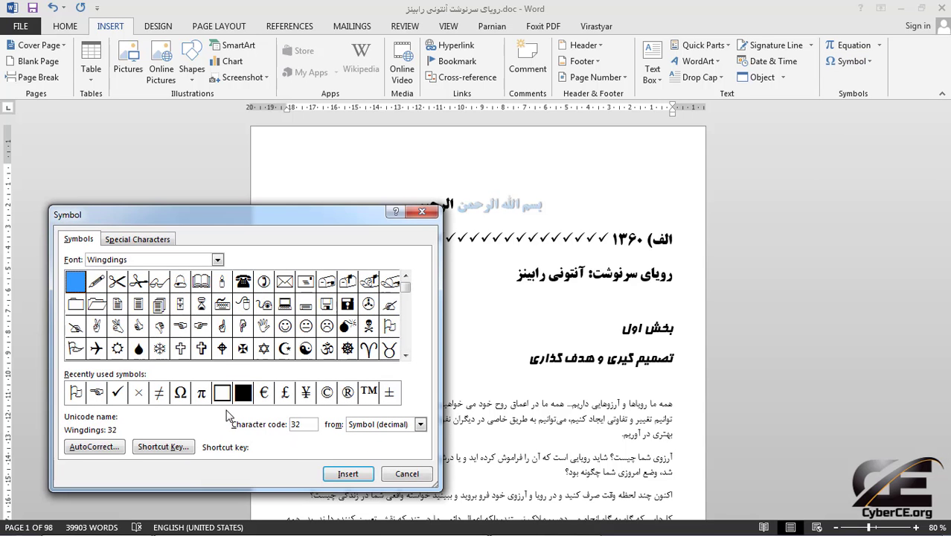
key(alt+shift)
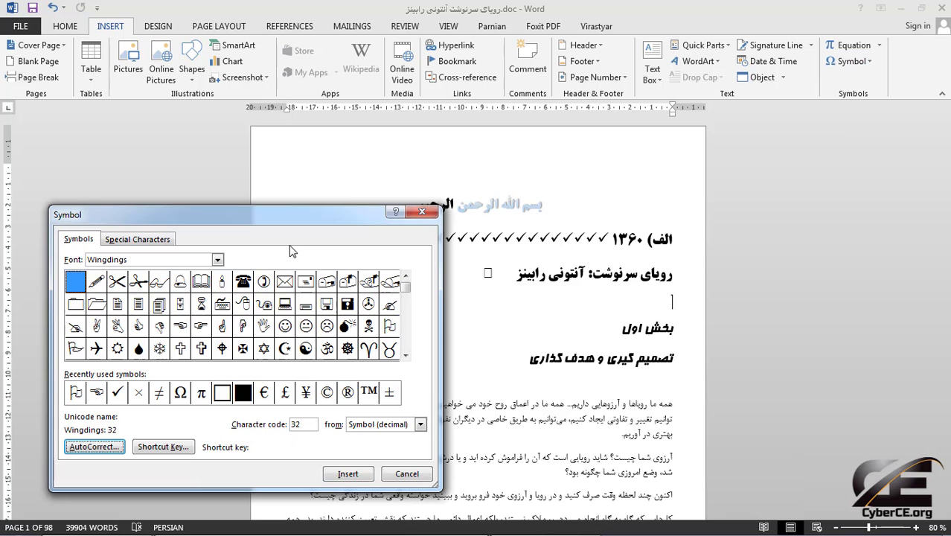
click(96, 449)
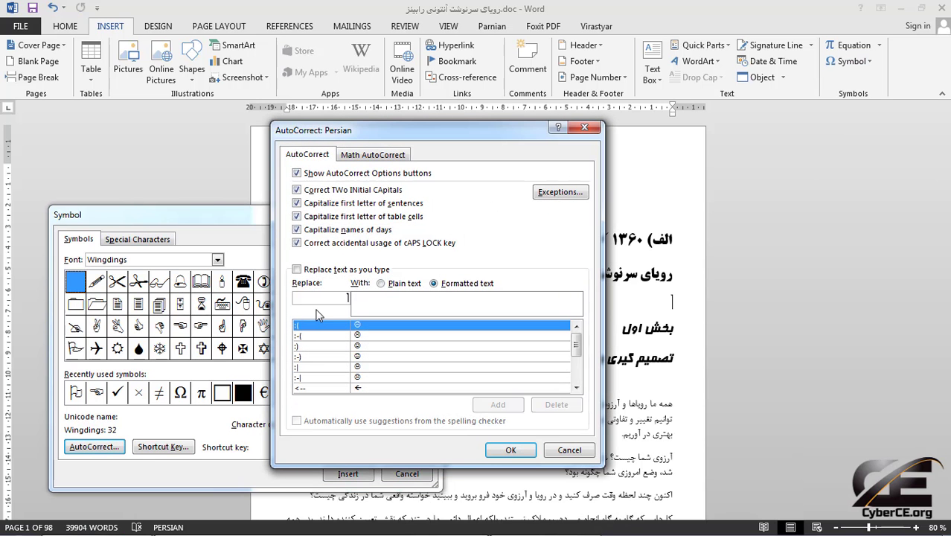
click(152, 350)
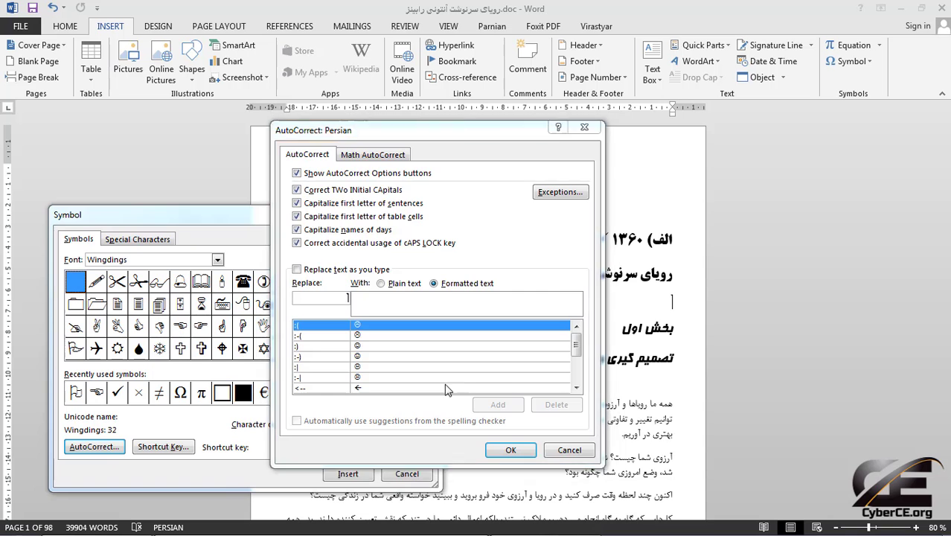
click(556, 449)
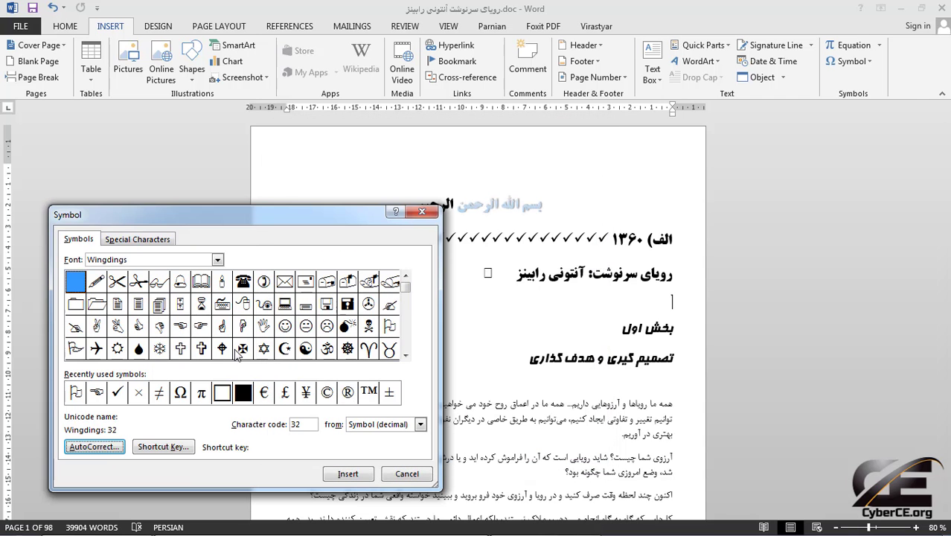
click(222, 326)
click(95, 447)
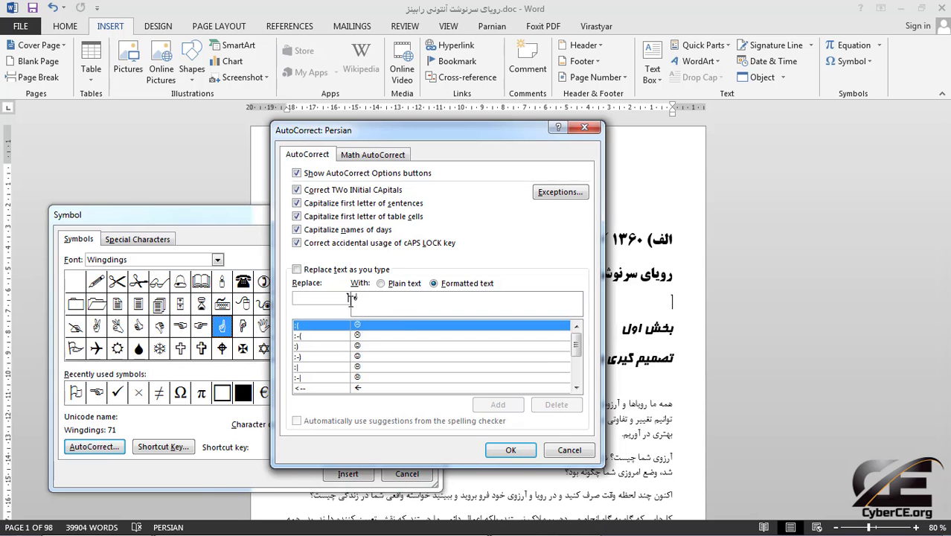
click(569, 450)
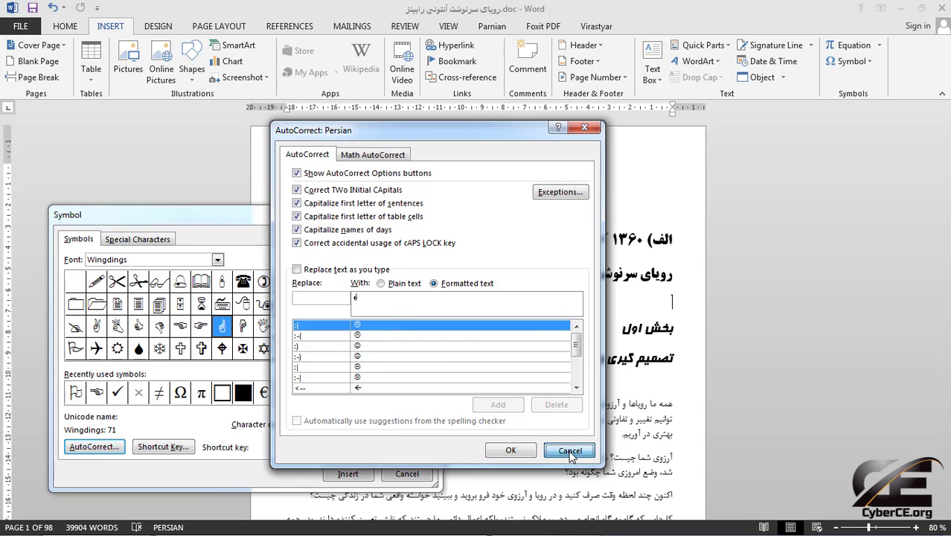
click(401, 478)
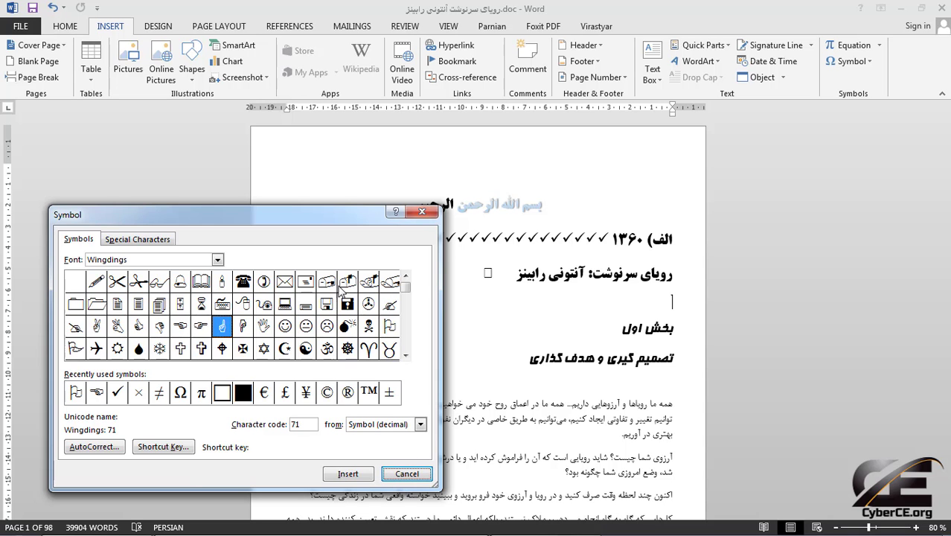
Step: Insert the Wingdings floppy disk, character code 60, on the empty line above بخش اول and close the symbol dialog
click(243, 282)
click(328, 304)
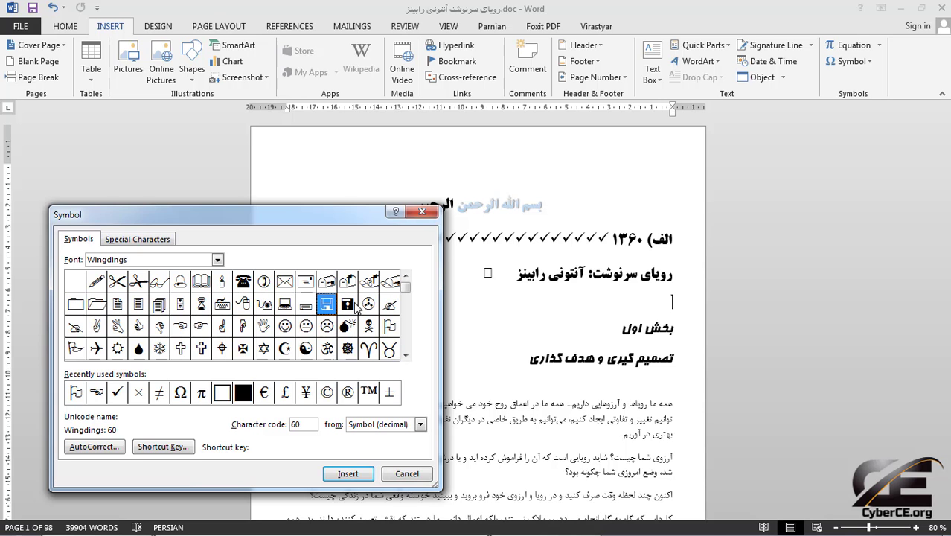
click(347, 473)
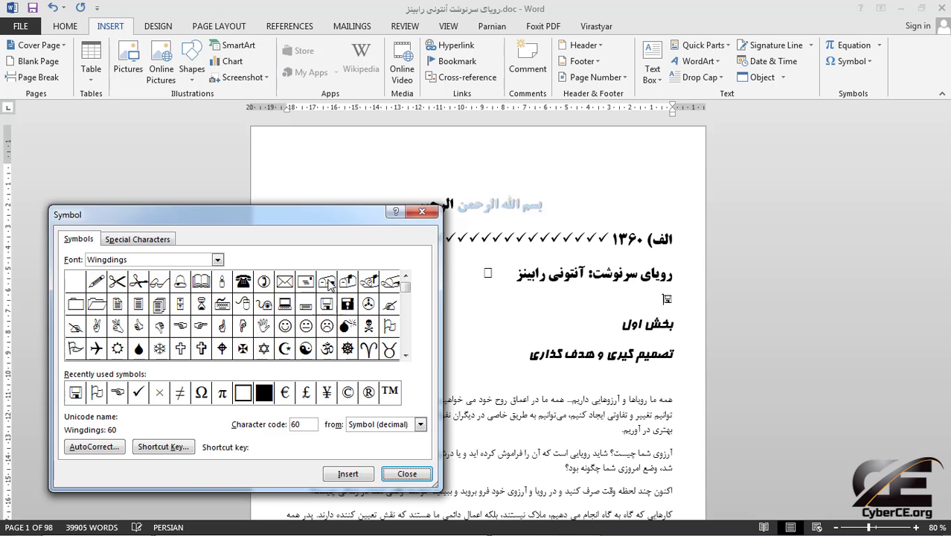
click(329, 283)
click(415, 476)
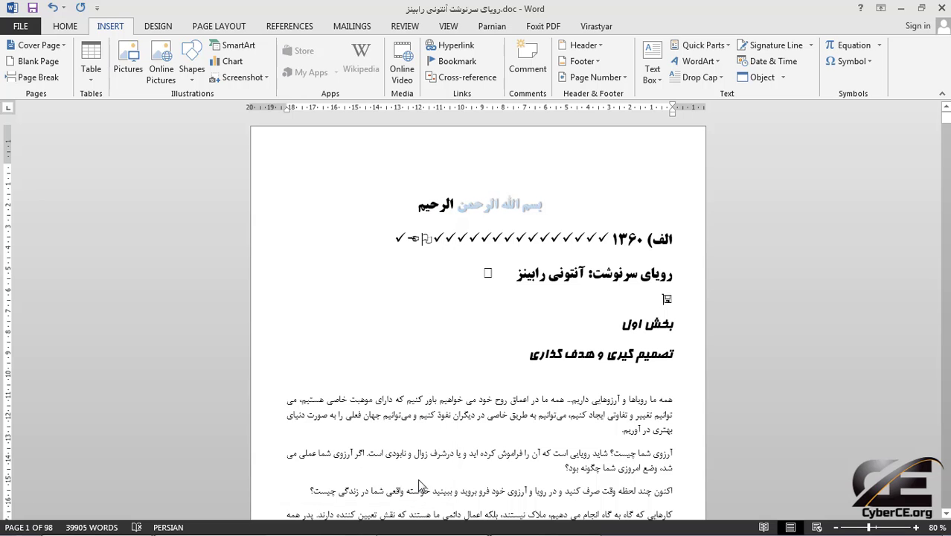
Step: Select the inserted floppy disk symbol and enlarge its font size step by step until it is picture-sized
double_click(667, 301)
key(ctrl+bracketright)
key(ctrl+bracketright)
key(ctrl+bracketright)
key(ctrl+bracketright)
key(ctrl+bracketright)
key(ctrl+bracketright)
key(ctrl+bracketright)
key(ctrl+bracketright)
key(ctrl+bracketright)
key(ctrl+bracketright)
key(ctrl+bracketright)
key(ctrl+bracketright)
key(ctrl+bracketright)
key(ctrl+bracketright)
key(ctrl+bracketright)
key(ctrl+bracketright)
key(ctrl+bracketright)
key(ctrl+bracketright)
key(ctrl+bracketright)
key(ctrl+bracketright)
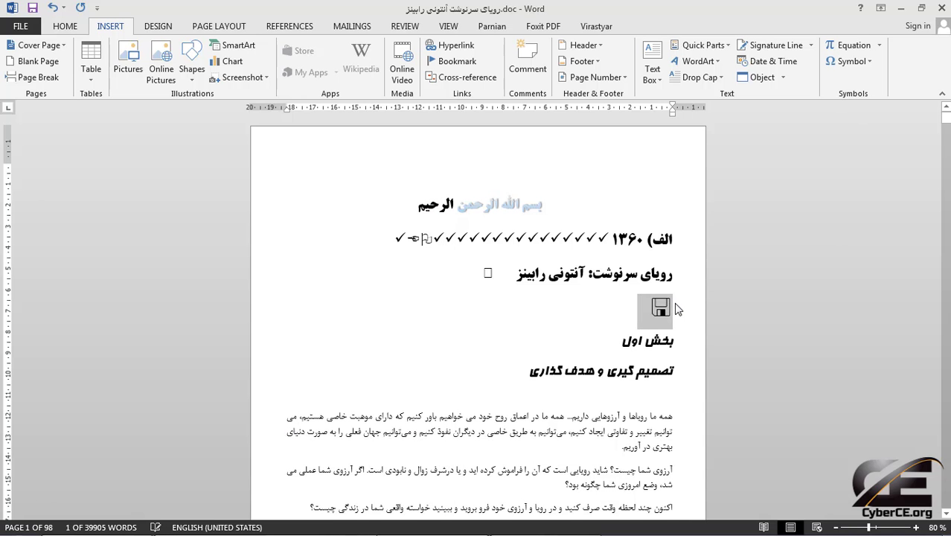
key(ctrl+bracketright)
key(ctrl+bracketright)
key(ctrl+bracketright)
key(ctrl+bracketright)
key(ctrl+bracketright)
key(ctrl+bracketright)
key(ctrl+bracketright)
key(ctrl+bracketright)
key(ctrl+bracketright)
key(ctrl+bracketright)
key(ctrl+bracketright)
key(ctrl+bracketright)
key(ctrl+bracketright)
key(ctrl+bracketright)
key(ctrl+bracketright)
key(ctrl+bracketright)
key(ctrl+bracketright)
key(ctrl+bracketright)
key(ctrl+bracketright)
key(ctrl+bracketright)
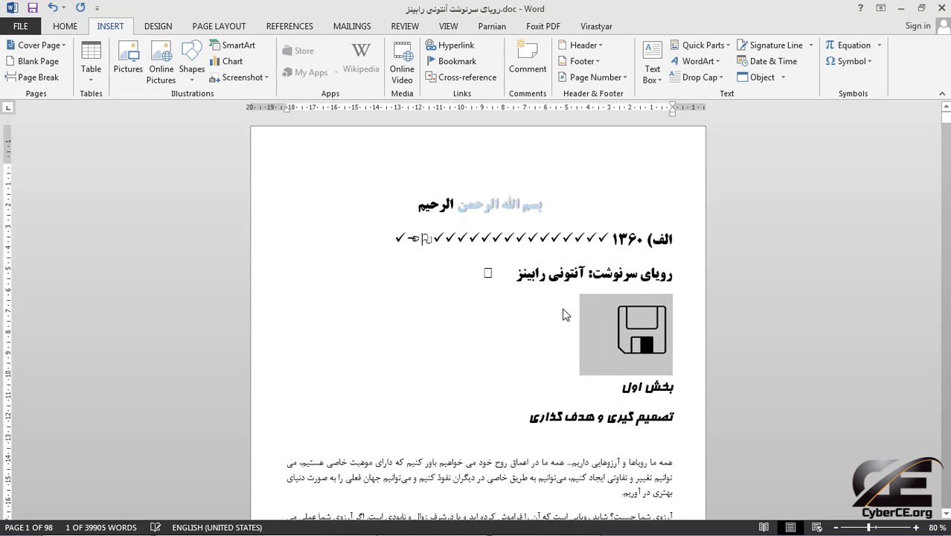
key(ctrl+bracketright)
key(ctrl+bracketright)
key(ctrl+bracketright)
key(ctrl+bracketright)
key(ctrl+bracketright)
key(ctrl+bracketright)
key(ctrl+bracketright)
key(ctrl+bracketright)
key(ctrl+bracketright)
key(ctrl+bracketright)
key(ctrl+bracketright)
key(ctrl+bracketright)
key(ctrl+bracketright)
key(ctrl+bracketright)
key(ctrl+bracketright)
key(ctrl+bracketright)
key(ctrl+bracketright)
key(ctrl+bracketright)
key(ctrl+bracketright)
key(ctrl+bracketright)
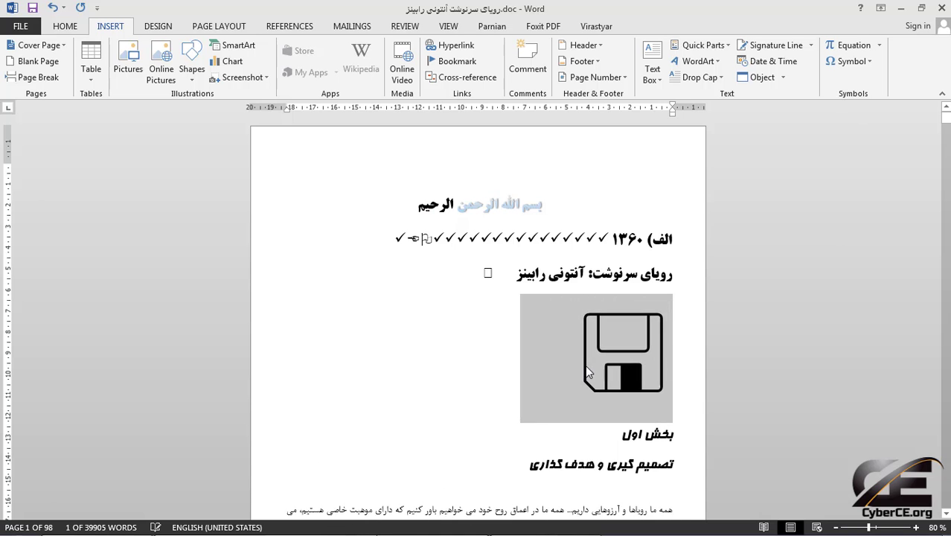
Step: Add an empty line above the enlarged floppy disk and insert the Wingdings mailbox, character code 44, there
click(539, 372)
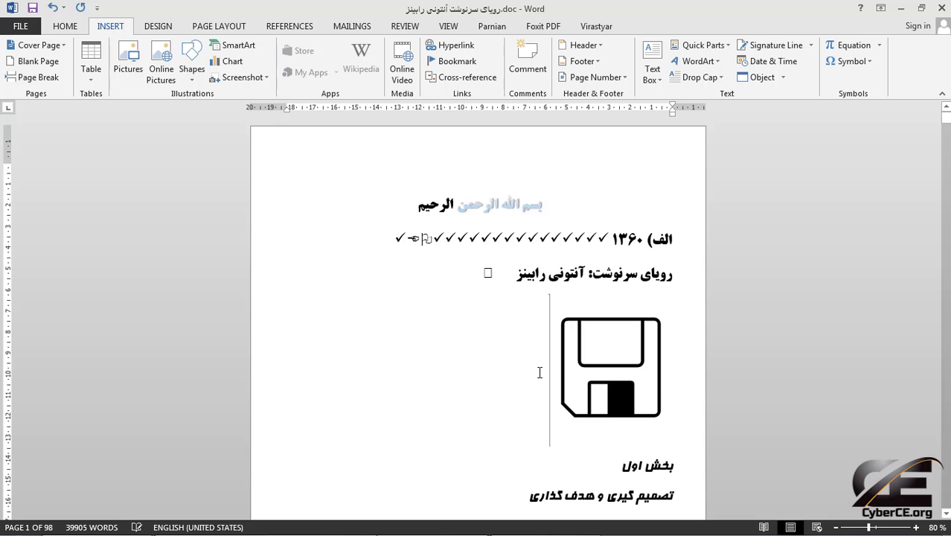
key(Return)
key(Up)
click(852, 62)
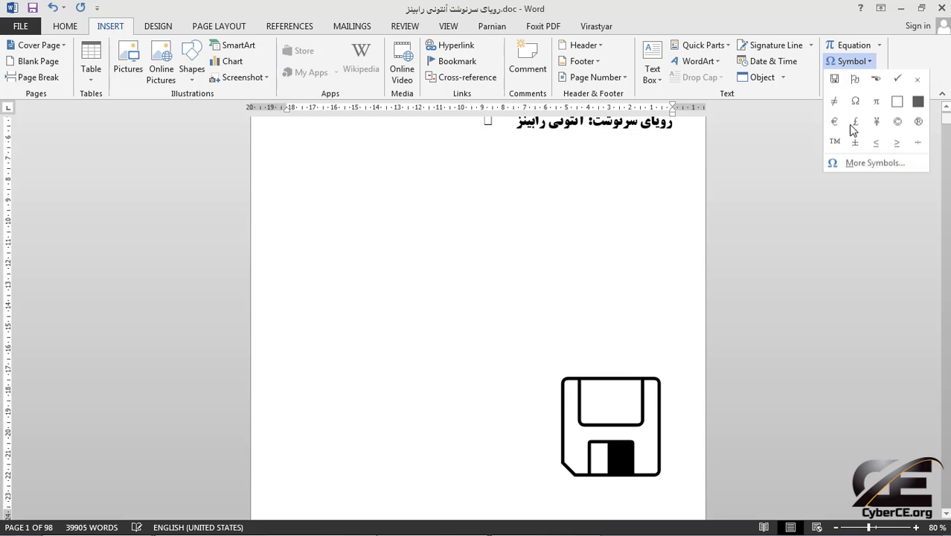
click(863, 164)
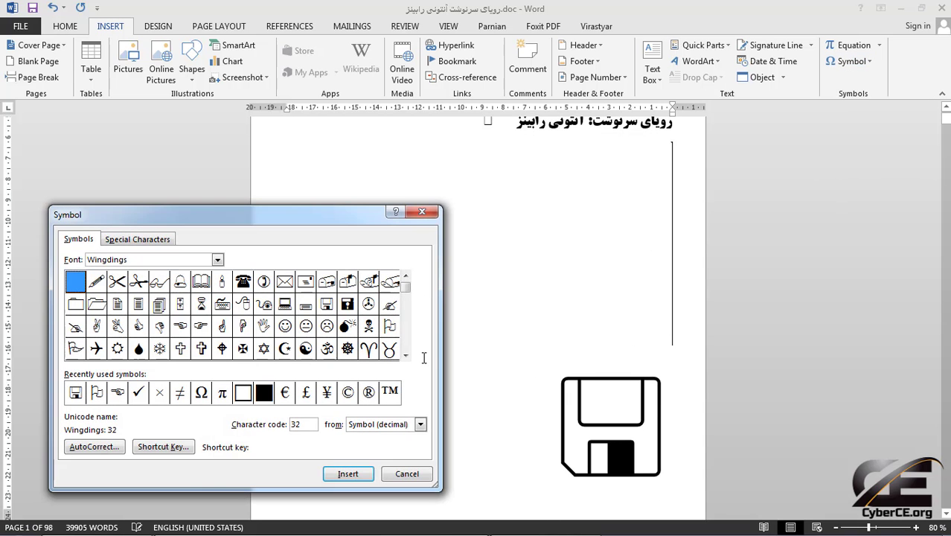
click(326, 281)
click(365, 475)
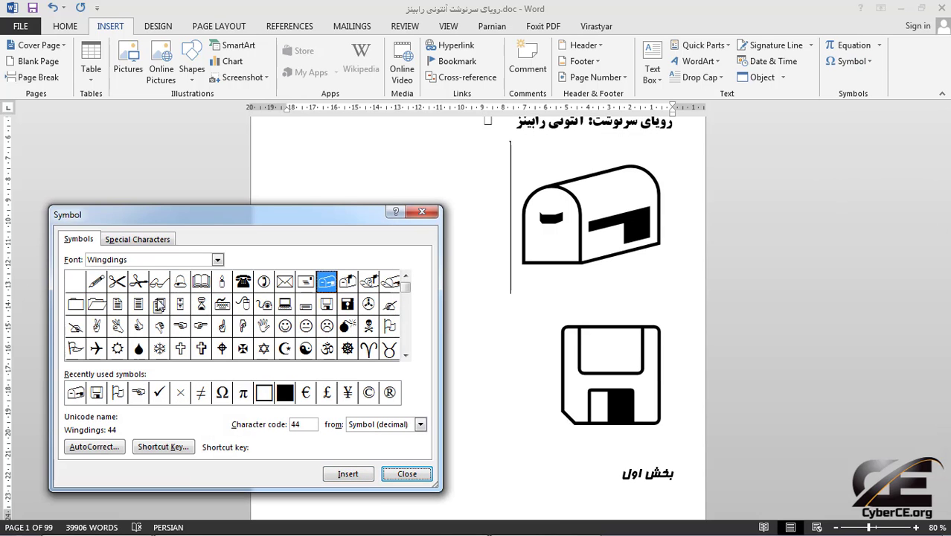
Step: Insert the Wingdings airplane, character code 81, beside the mailbox and close the symbol dialog
click(96, 304)
click(96, 348)
click(347, 473)
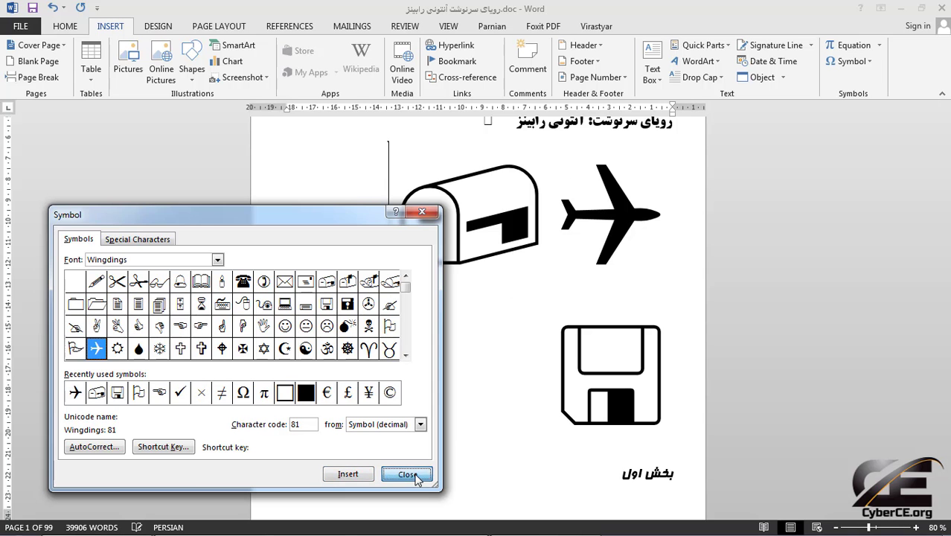
click(408, 474)
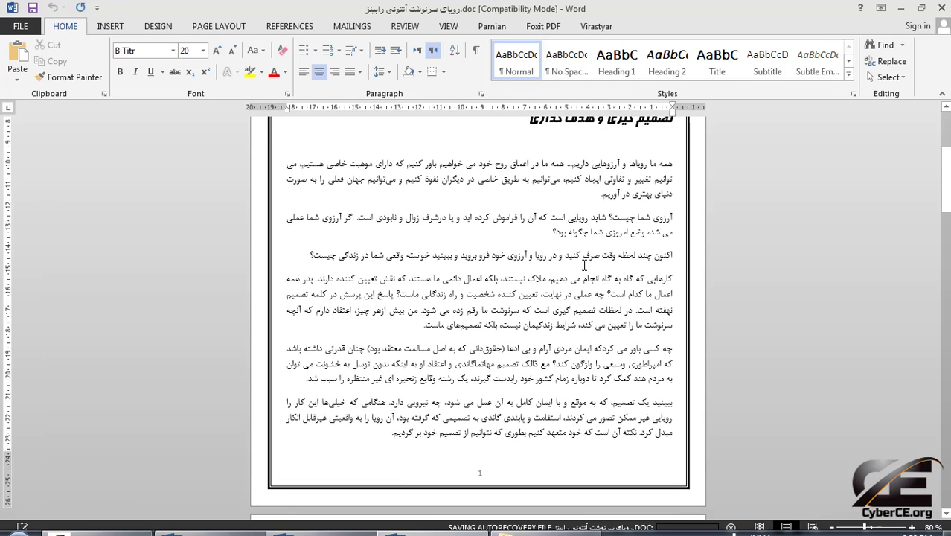
Step: In the bordered document, right-align the empty line below بسم الله الرحمن الرحیم, undoing any extra line break added above it
scroll(585, 266, up, 3)
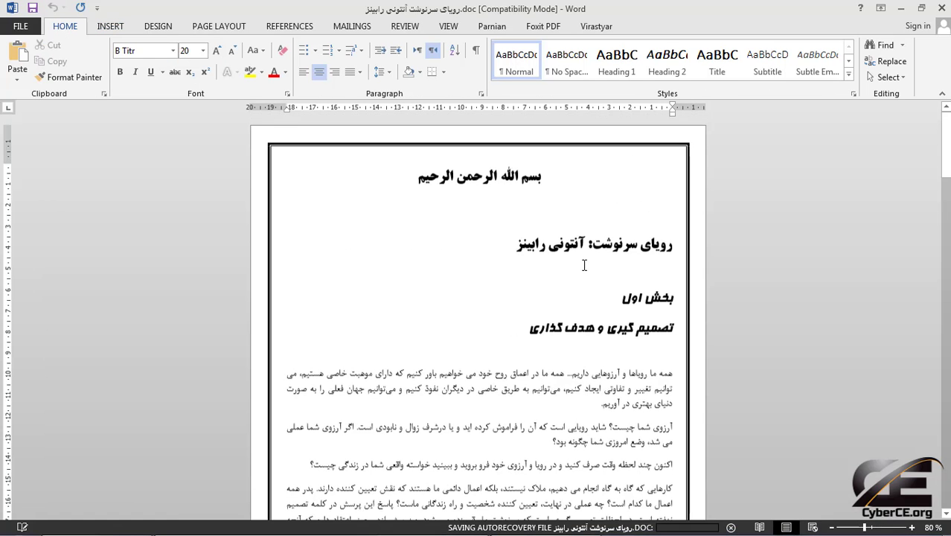
ctrl+scroll(585, 272, up, 3)
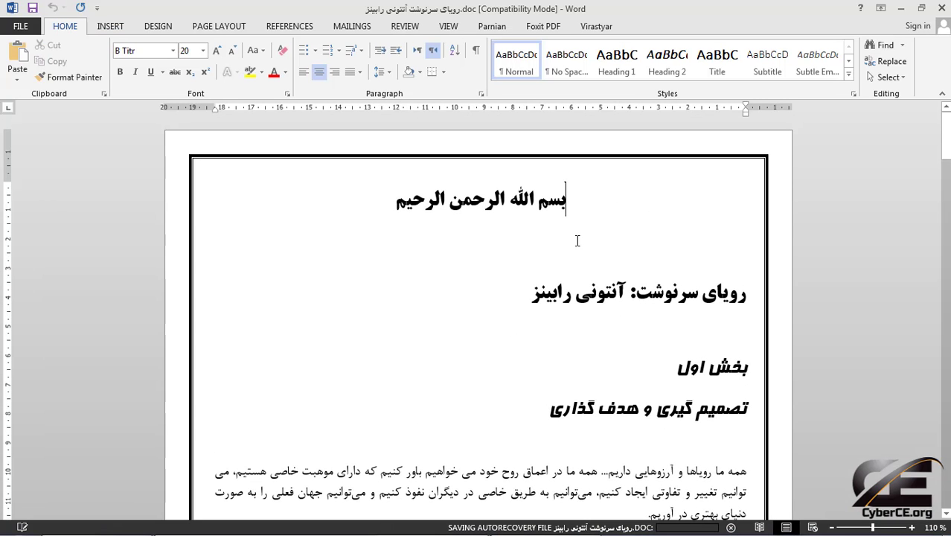
click(584, 250)
click(579, 203)
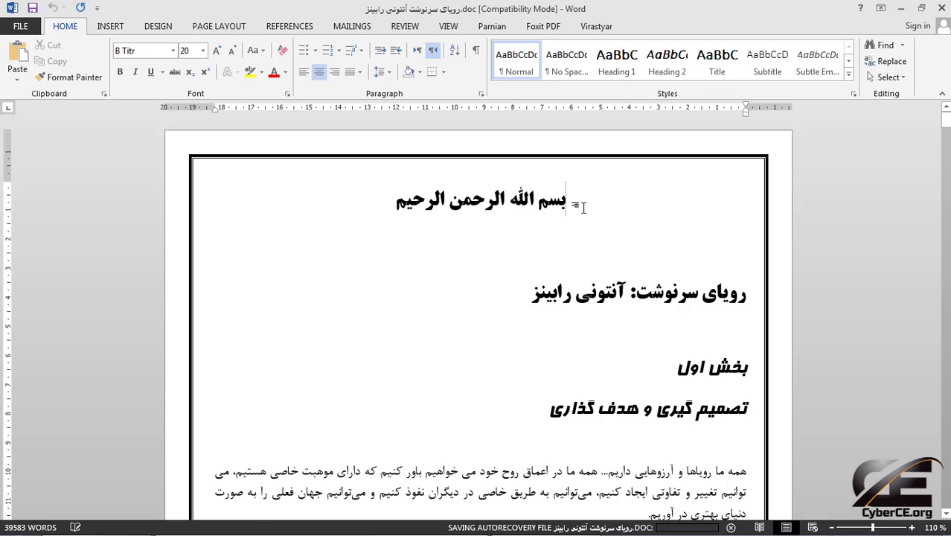
key(Return)
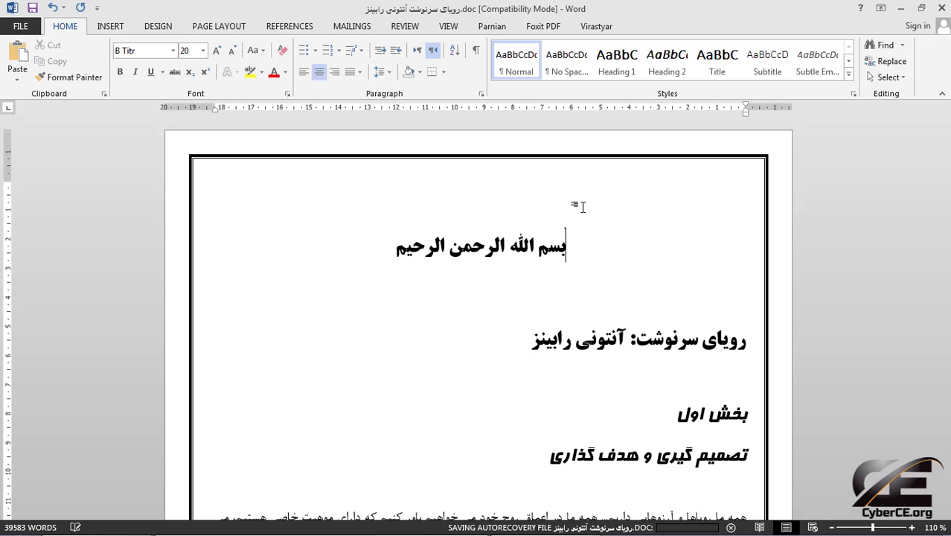
key(ctrl+z)
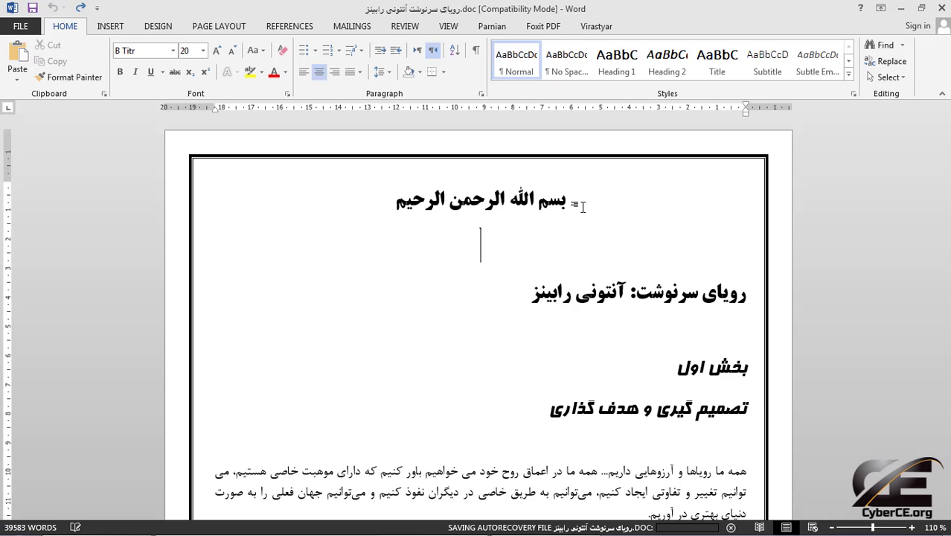
click(334, 72)
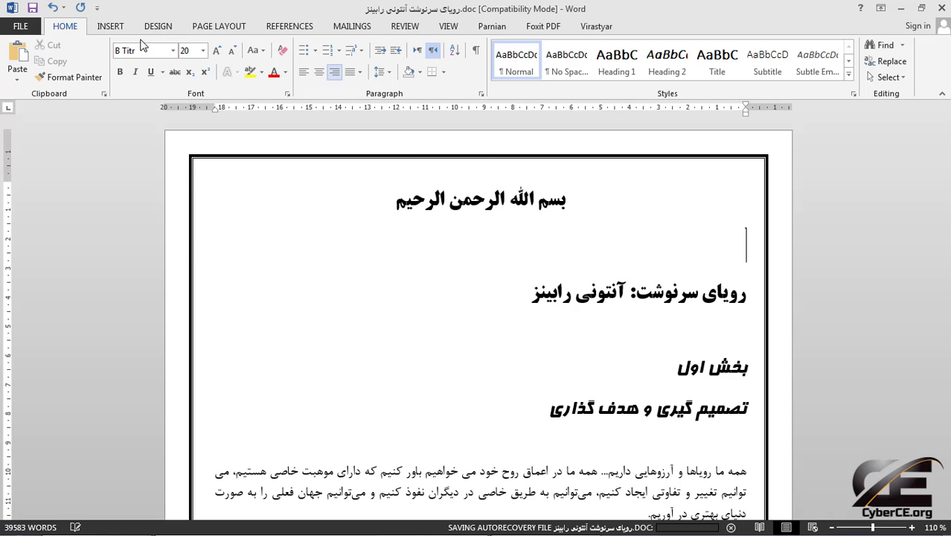
Step: Open the date and time formats for the empty line below the heading and set their language to English (United States)
click(110, 27)
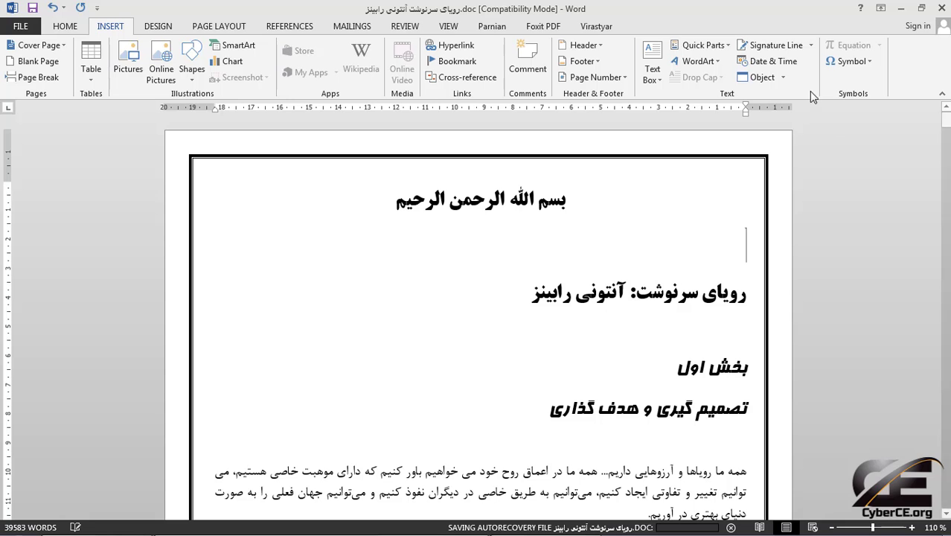
click(781, 62)
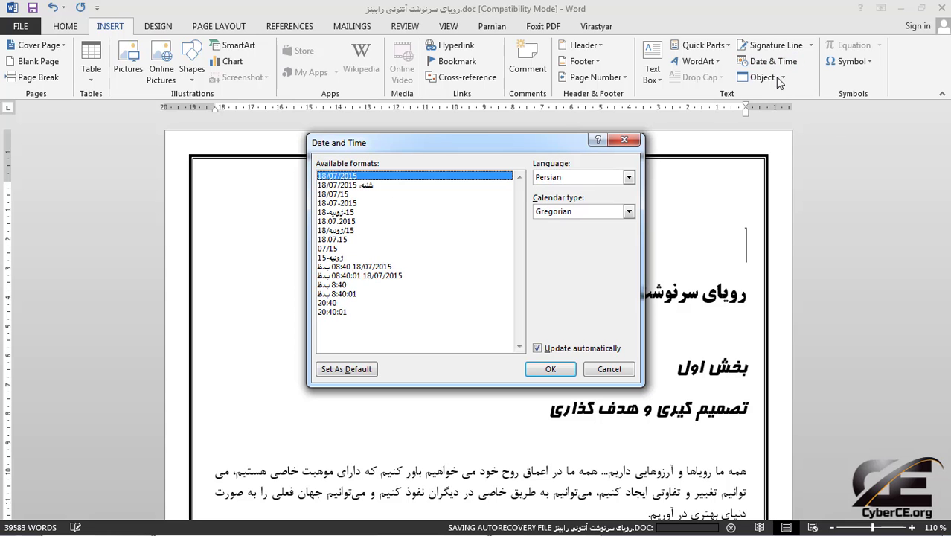
click(609, 177)
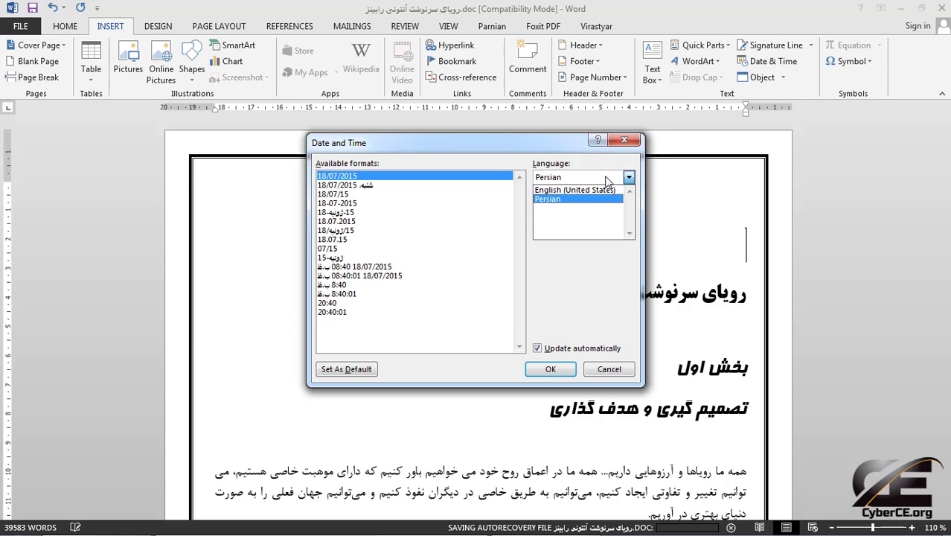
click(588, 191)
Step: Switch the calendar type to Hijri for the English date formats
click(571, 211)
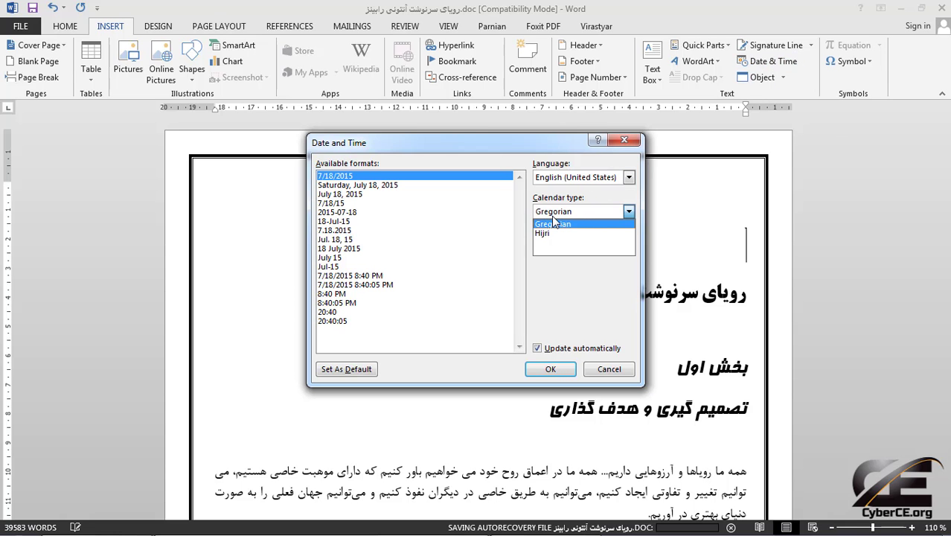
click(556, 215)
click(560, 217)
click(585, 221)
click(586, 211)
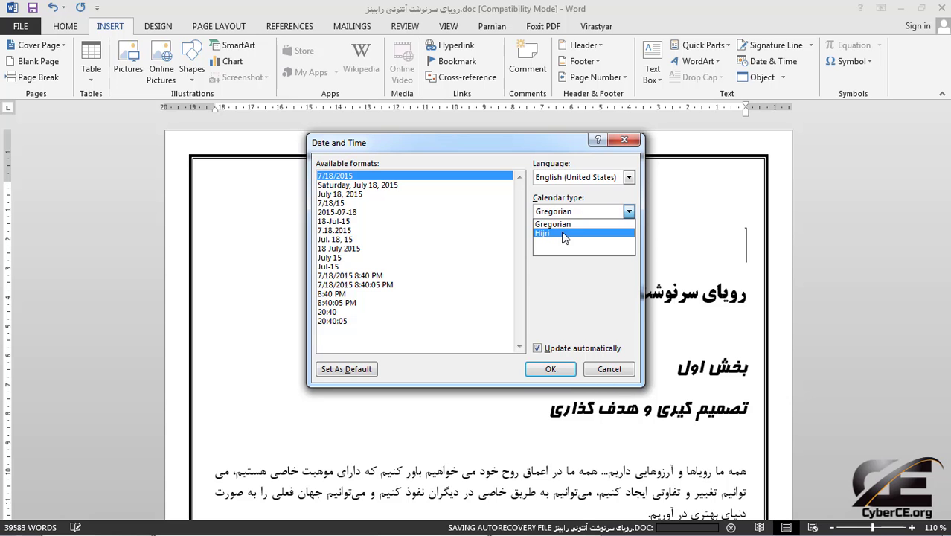
click(562, 233)
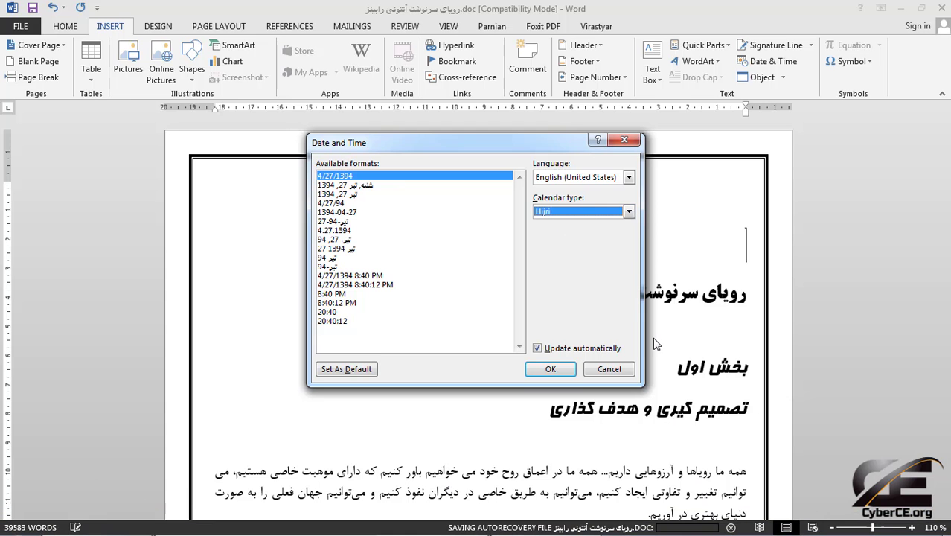
click(594, 215)
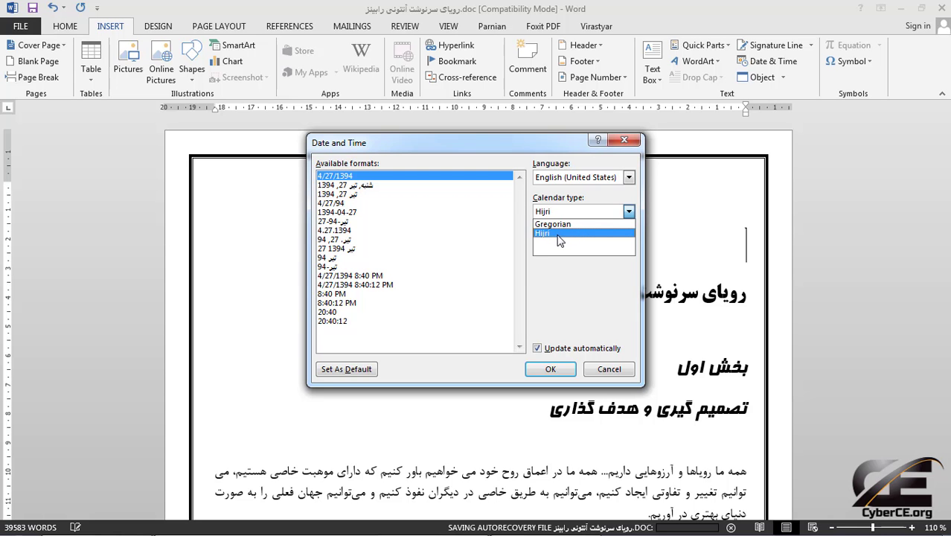
click(601, 277)
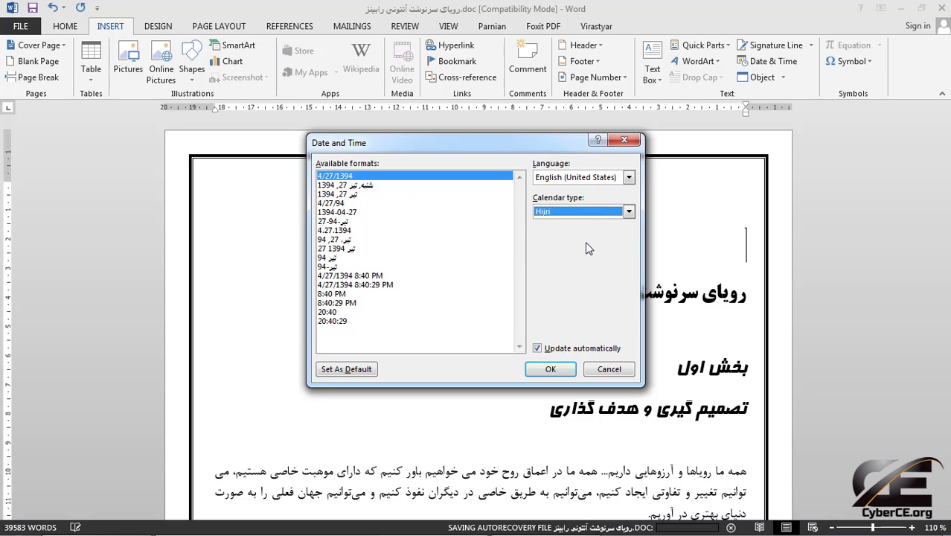
Step: Turn off automatic updating of the date and set English (United States) with the Gregorian calendar
click(558, 350)
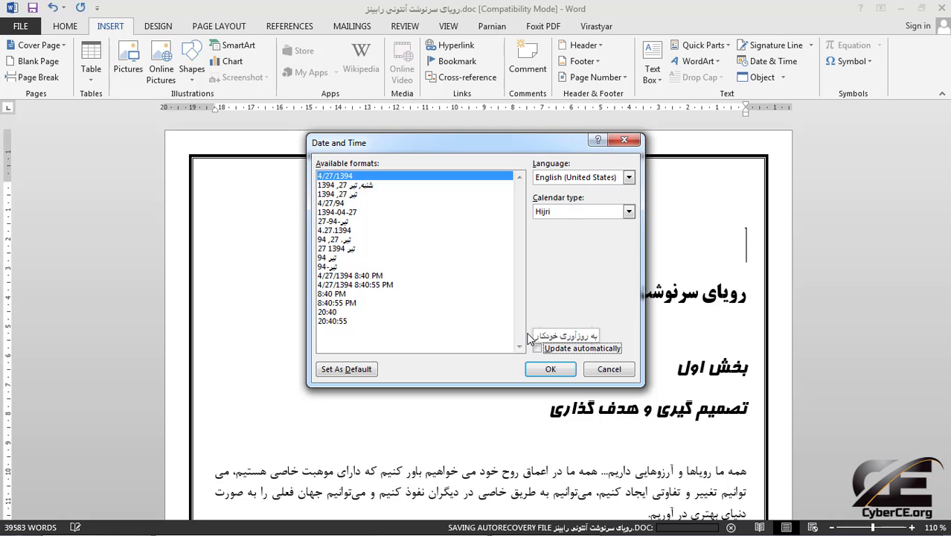
click(577, 179)
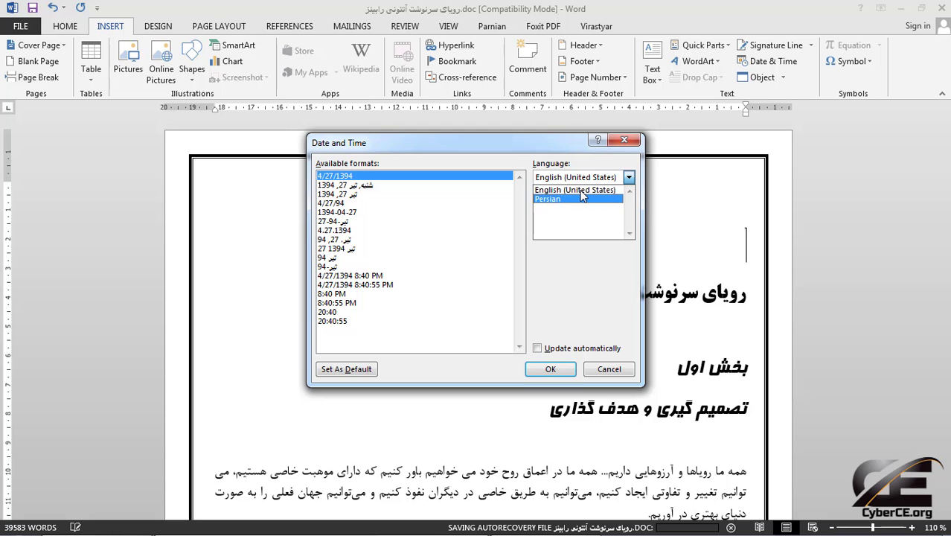
click(581, 197)
click(571, 181)
click(576, 191)
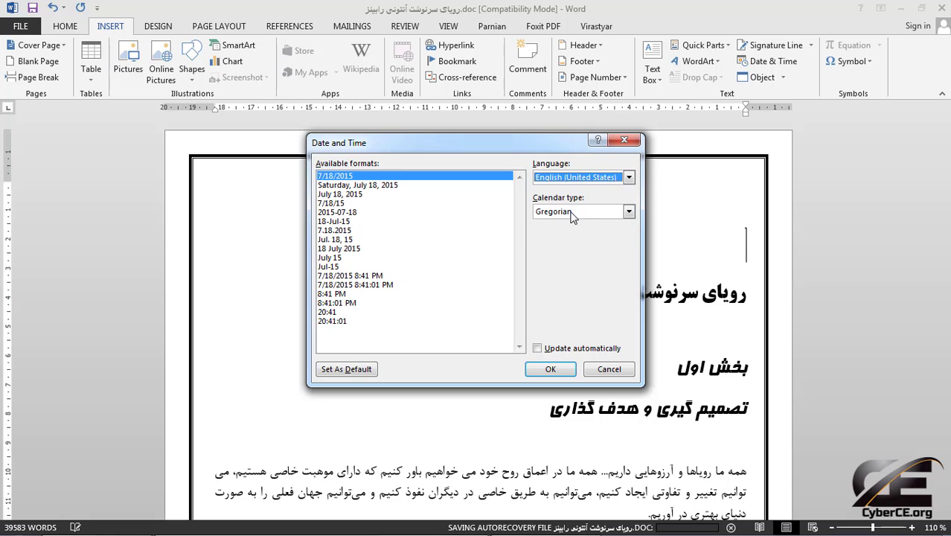
click(573, 212)
click(553, 225)
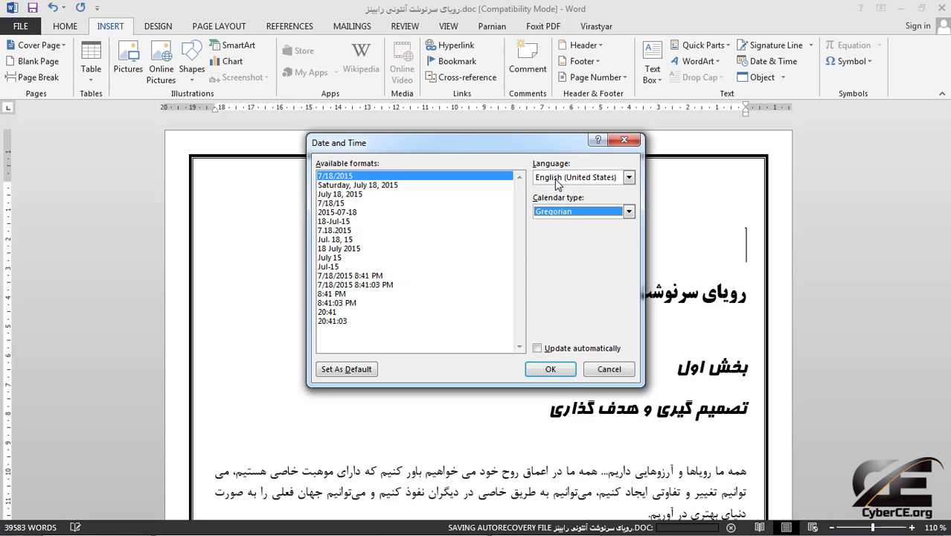
Step: Compare the Persian and English date formats, insert the date in the English 7/18/2015 format, and add a new line below it
click(570, 177)
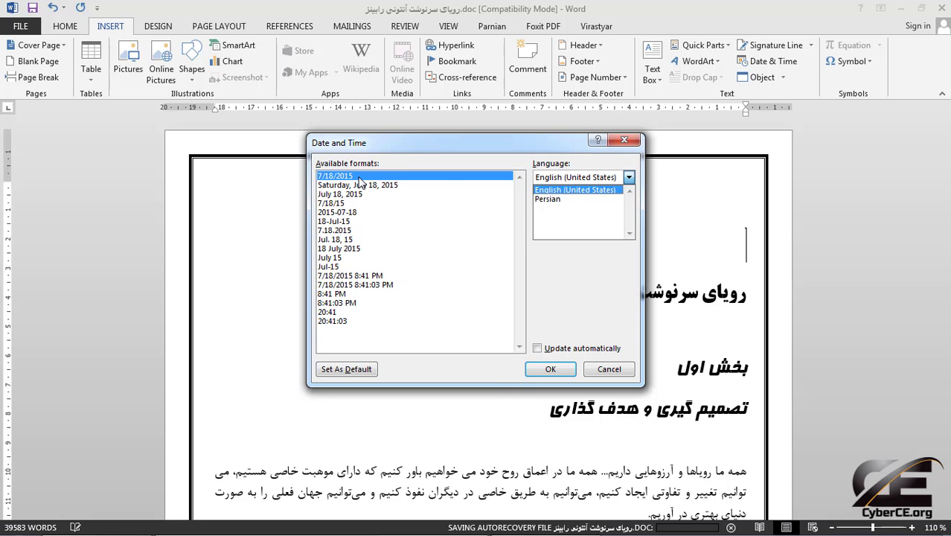
click(551, 199)
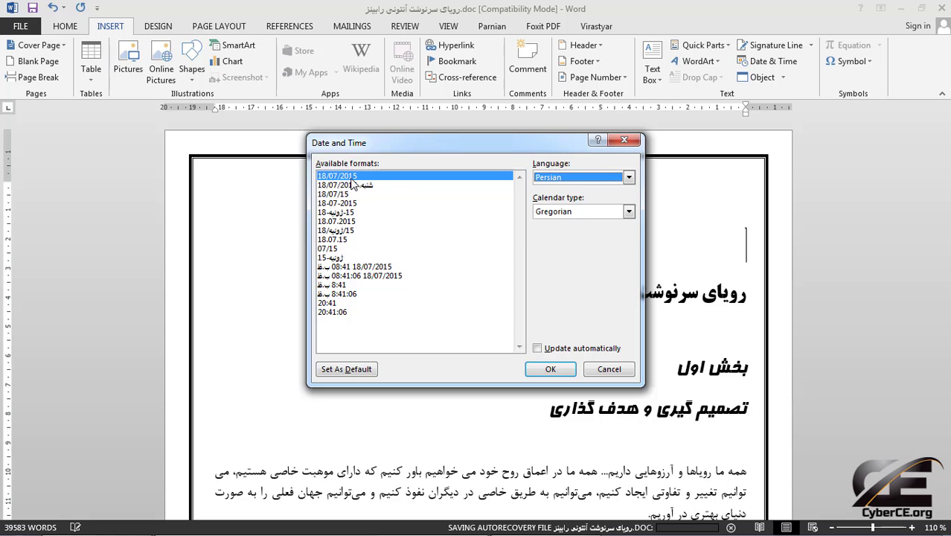
click(579, 178)
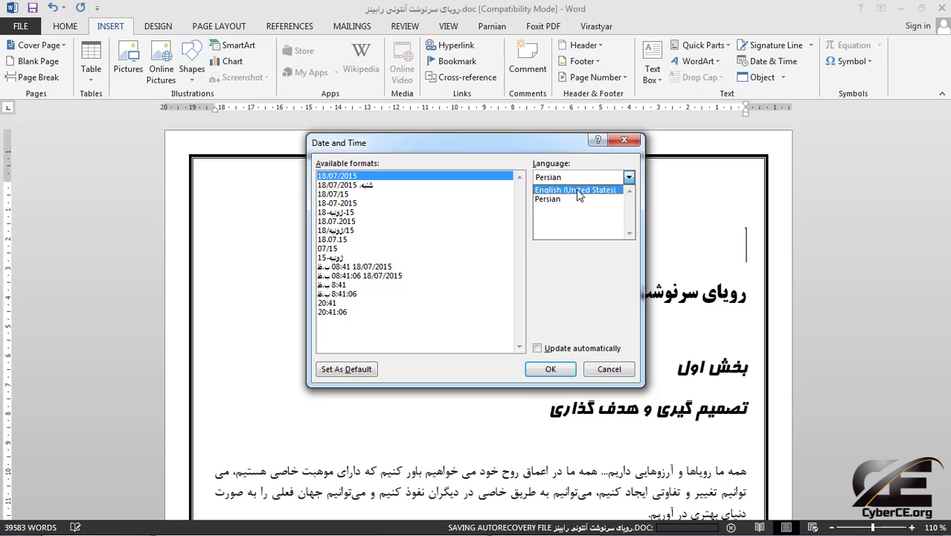
click(577, 189)
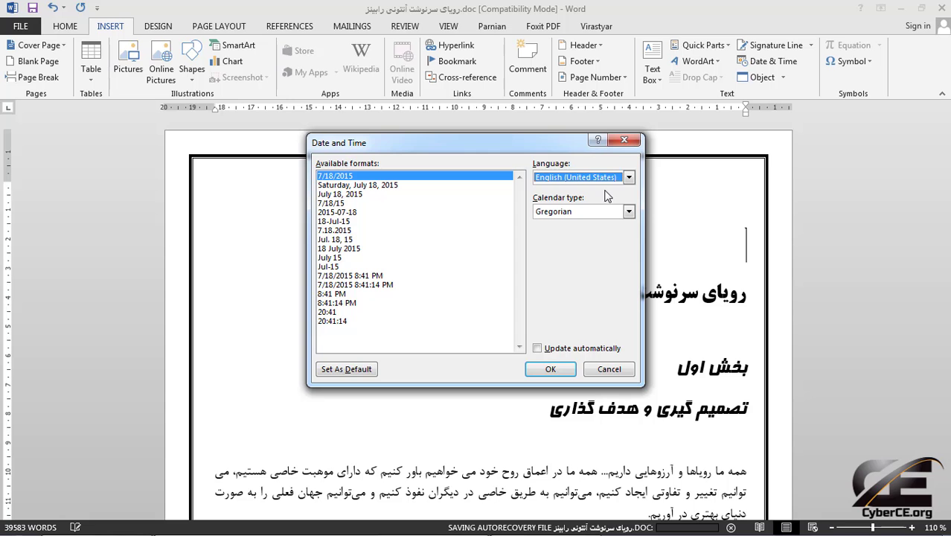
click(550, 369)
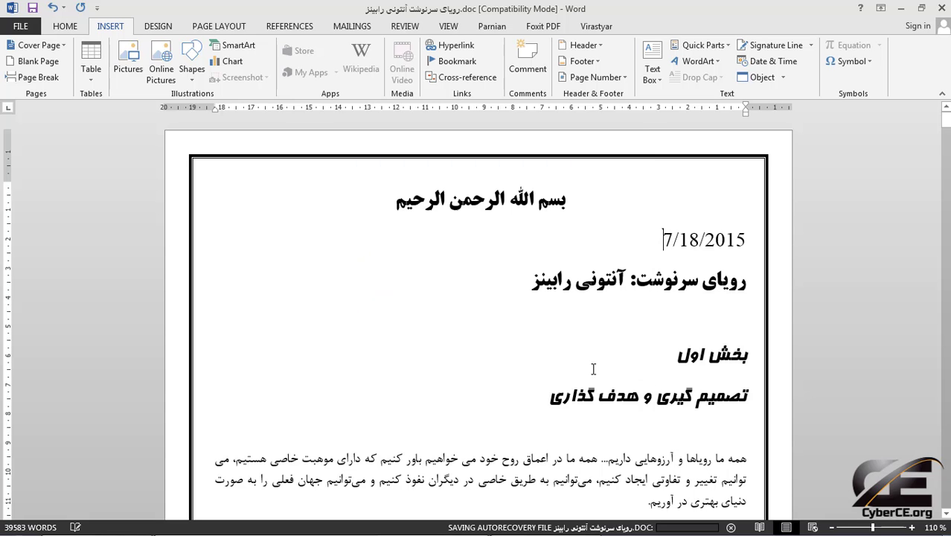
key(Return)
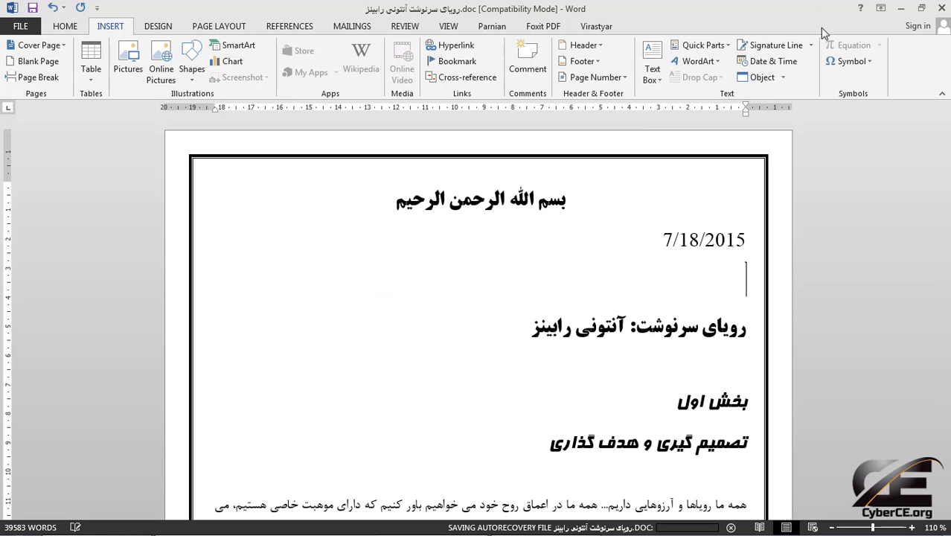
Step: Insert the Persian Gregorian date and time with seconds, starting 18/07/2015, on the empty line and add a new line below
click(774, 62)
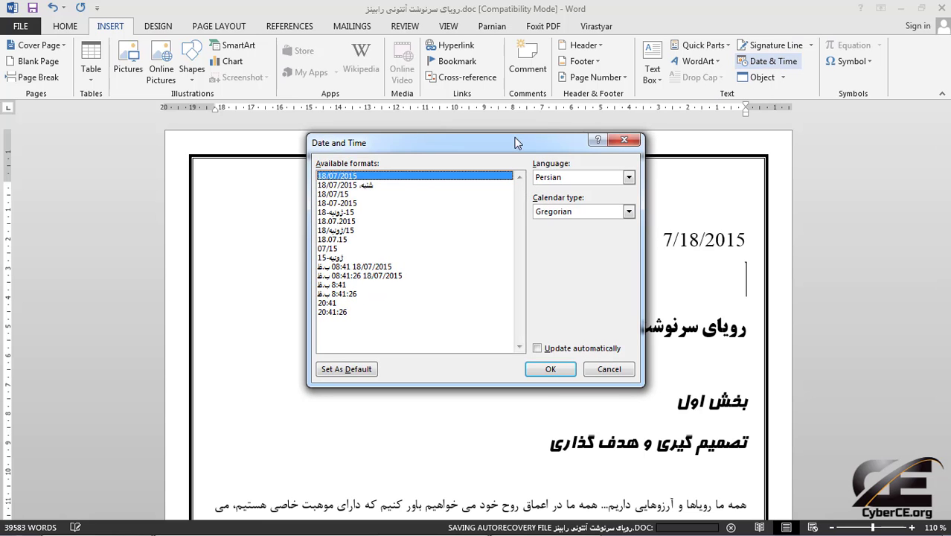
click(383, 275)
click(548, 369)
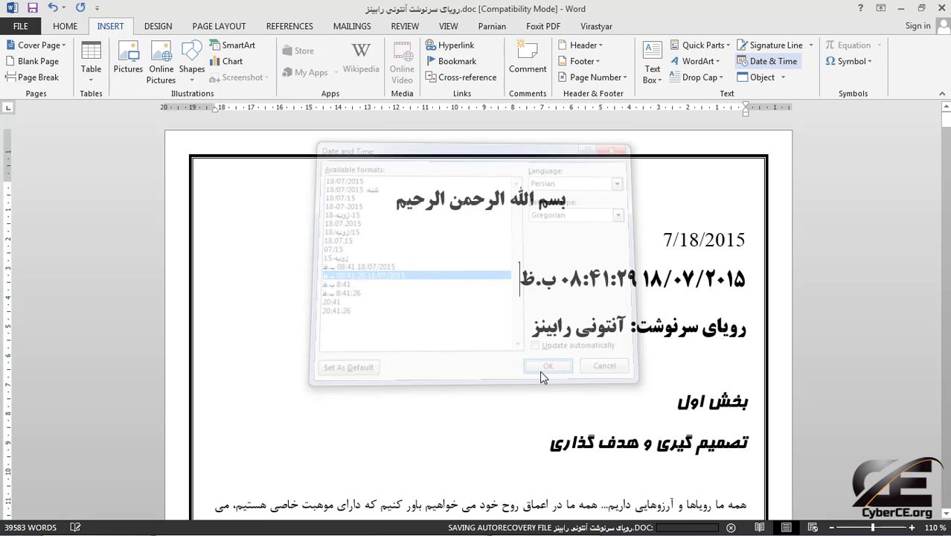
key(Return)
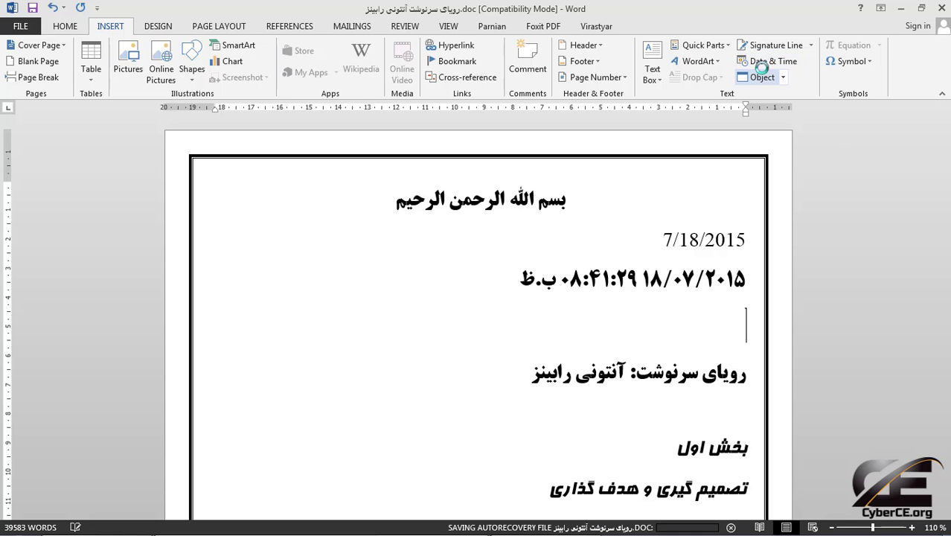
Step: Insert the English (United States) date and time with seconds, in the 7/18/2015 8:41:44 PM format, and add a new line below
click(762, 77)
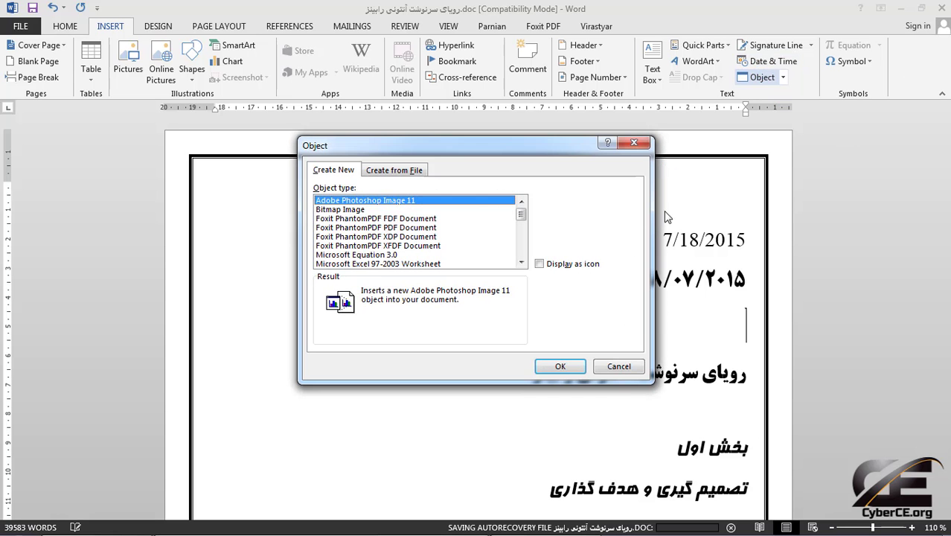
click(617, 366)
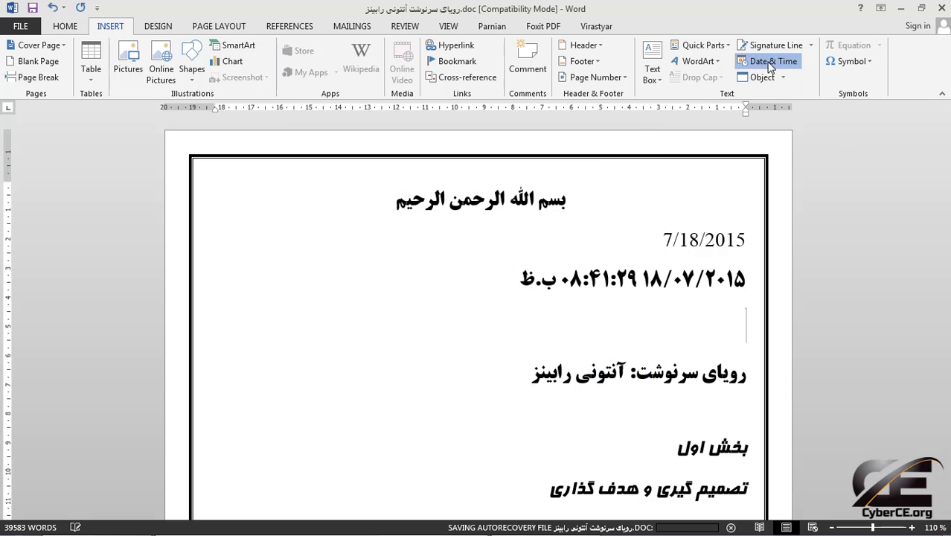
click(760, 61)
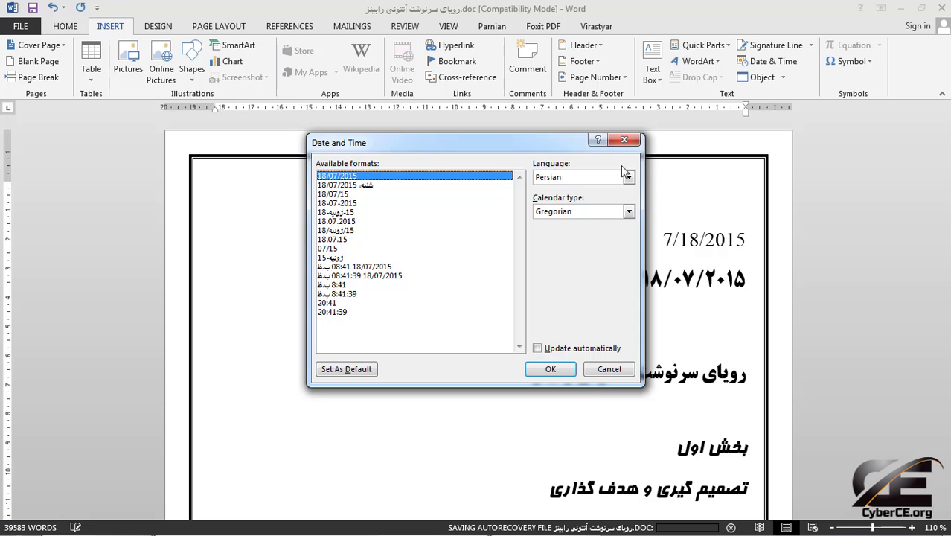
click(583, 177)
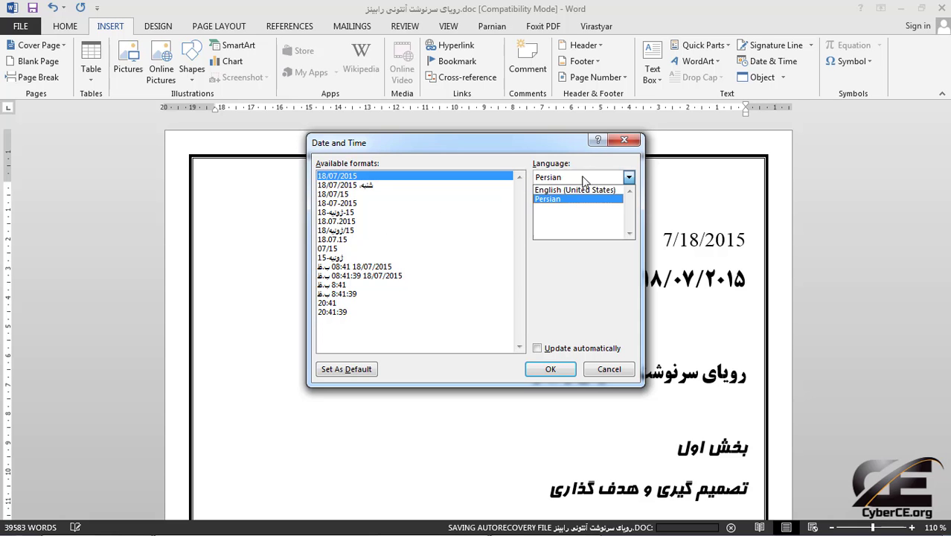
click(574, 190)
click(361, 286)
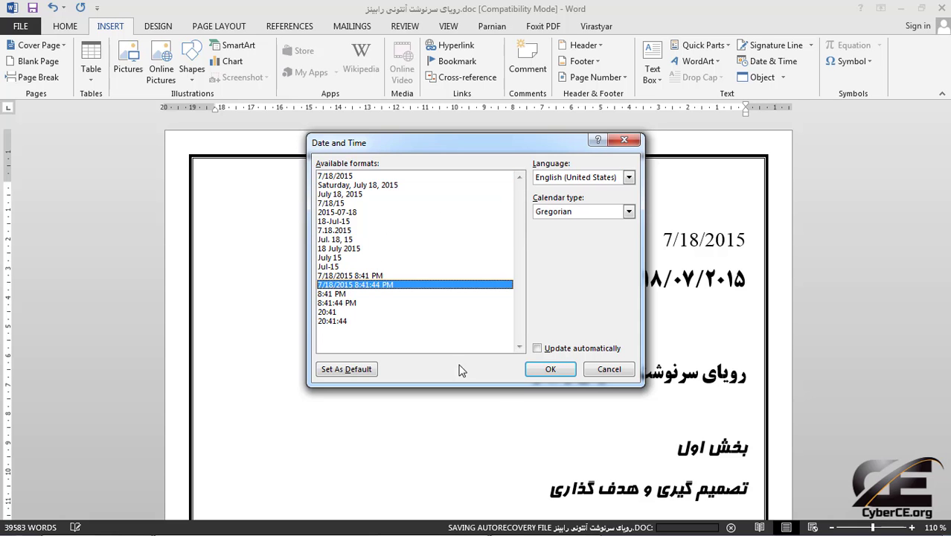
click(550, 369)
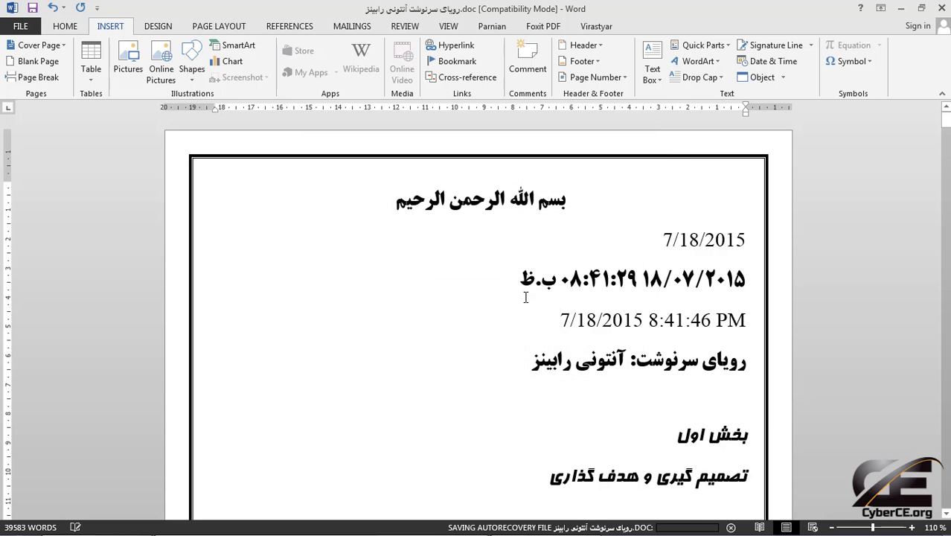
key(Return)
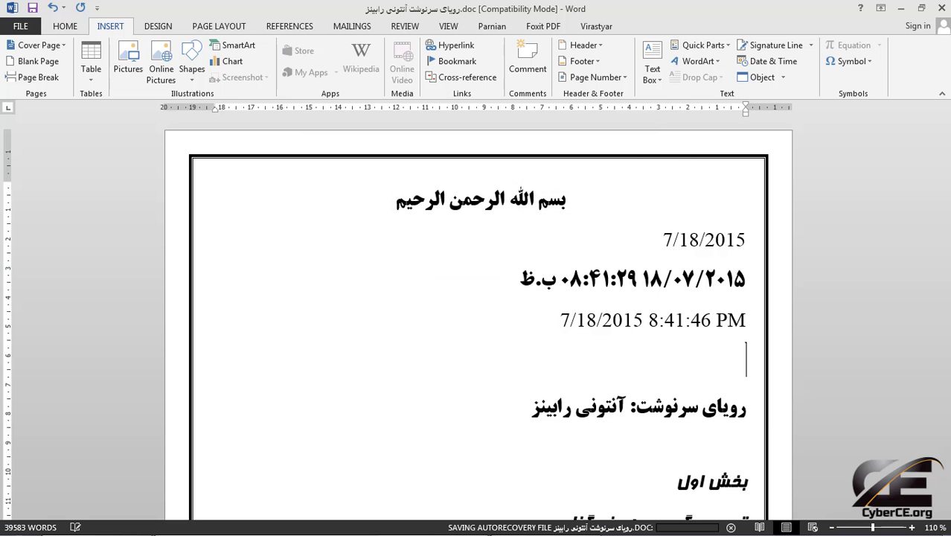
Step: Insert the Persian date and time with seconds using the Hijri calendar, starting 27/04/1394, and add a new line below
click(781, 67)
click(629, 212)
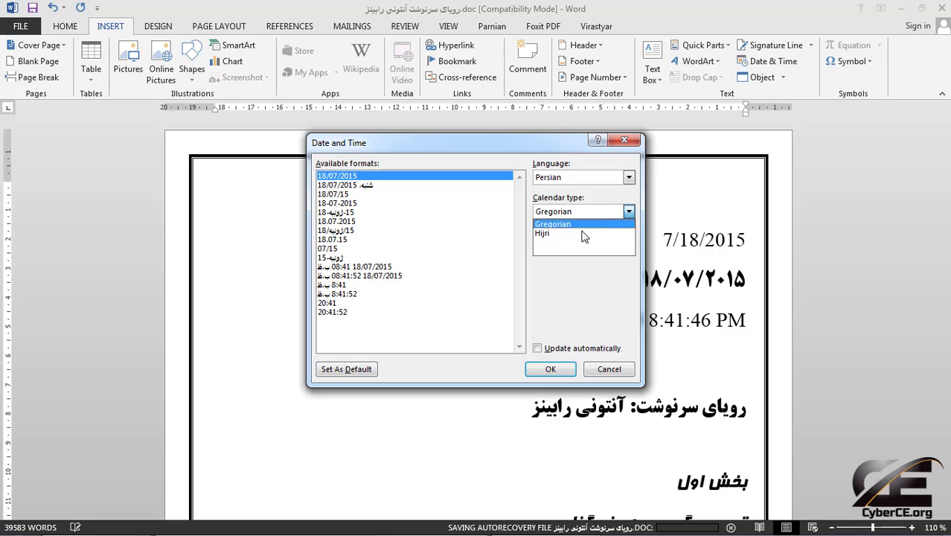
click(551, 233)
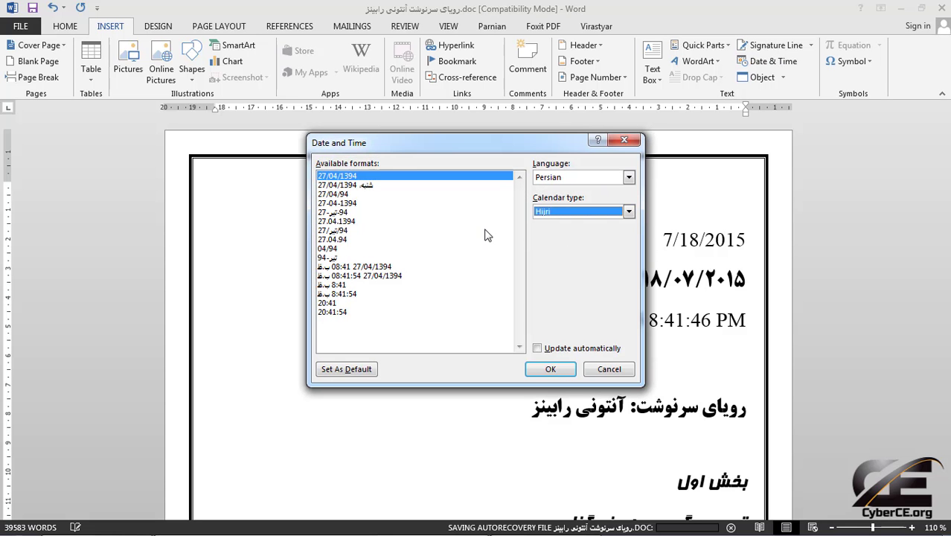
click(393, 275)
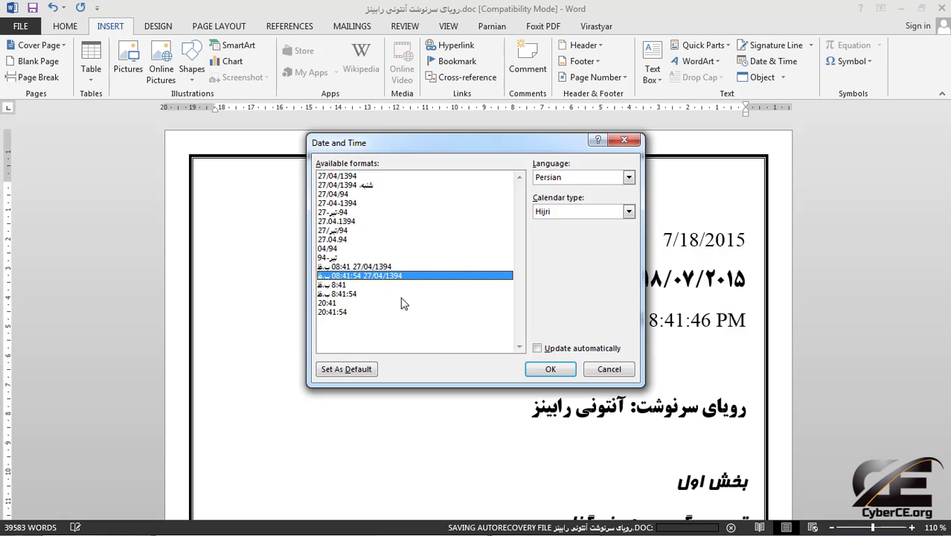
click(529, 374)
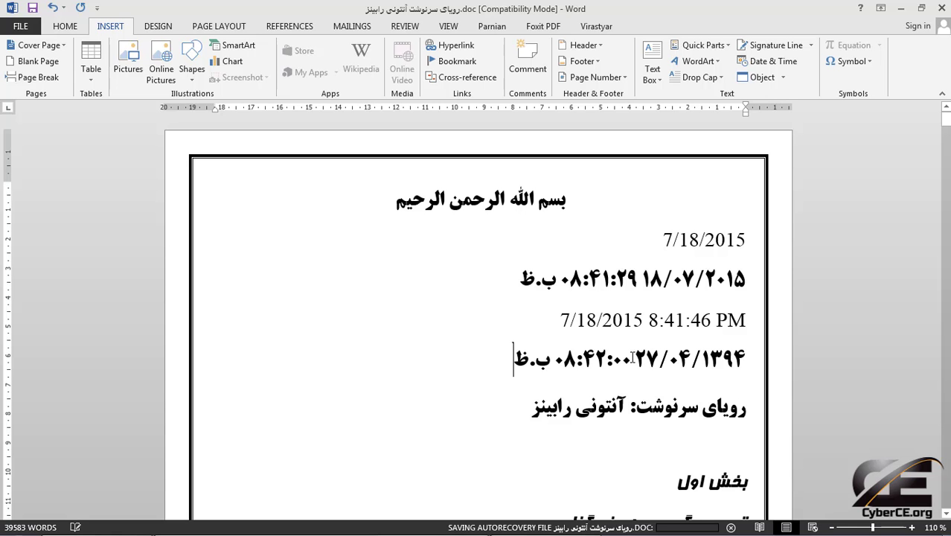
key(Return)
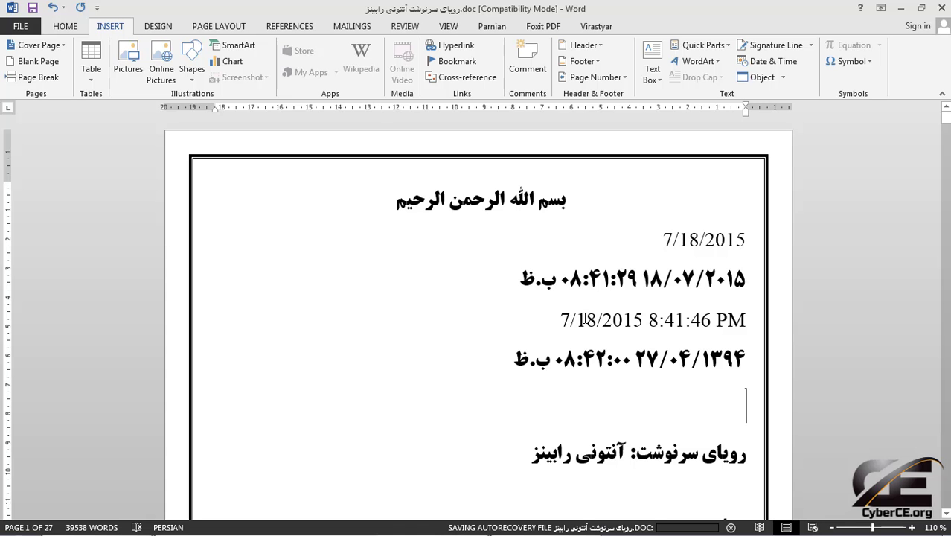
Step: Save a copy of the document to the Desktop as تقویت ثابت in Word 97-2003 format
click(20, 26)
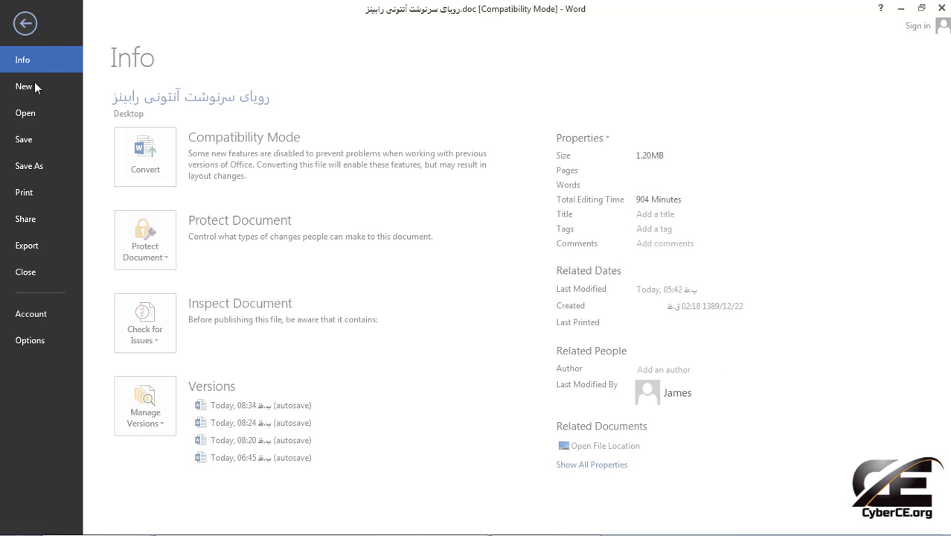
click(44, 169)
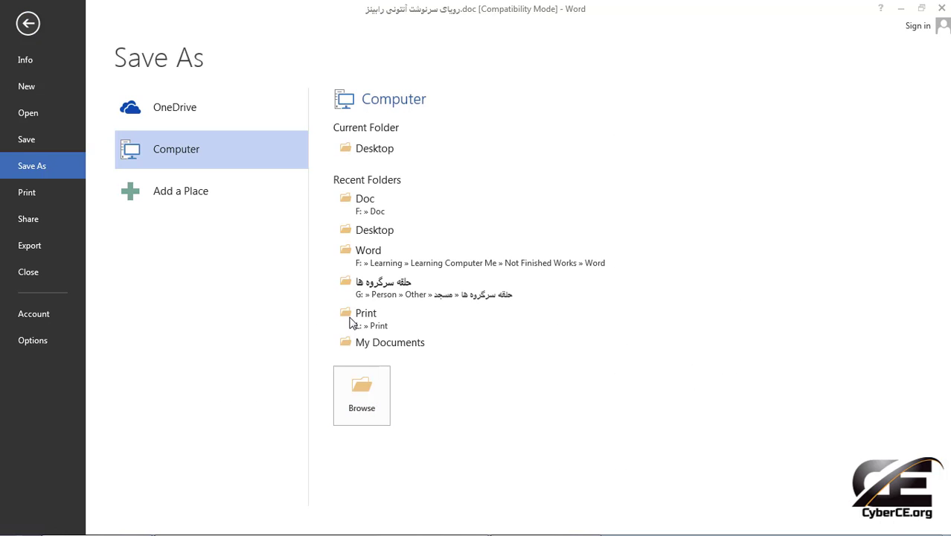
click(350, 320)
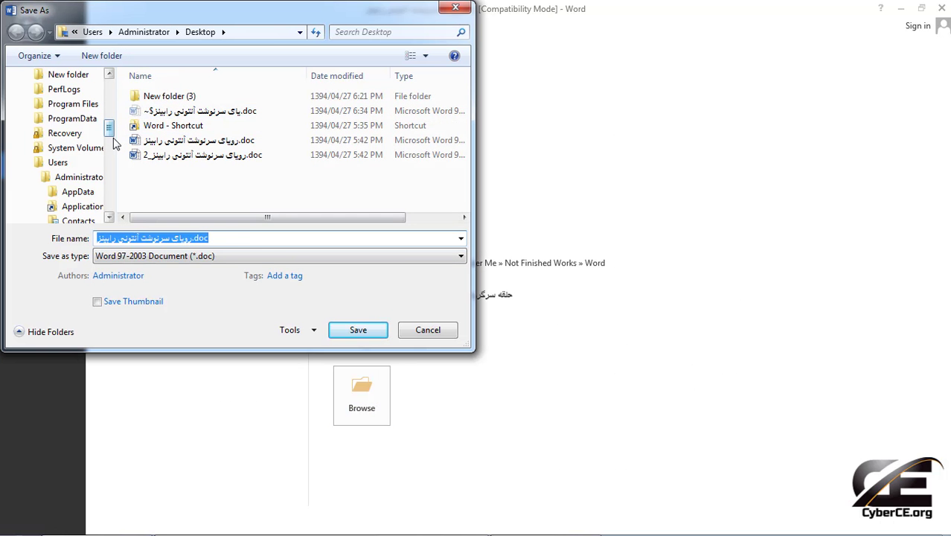
text(تقویت)
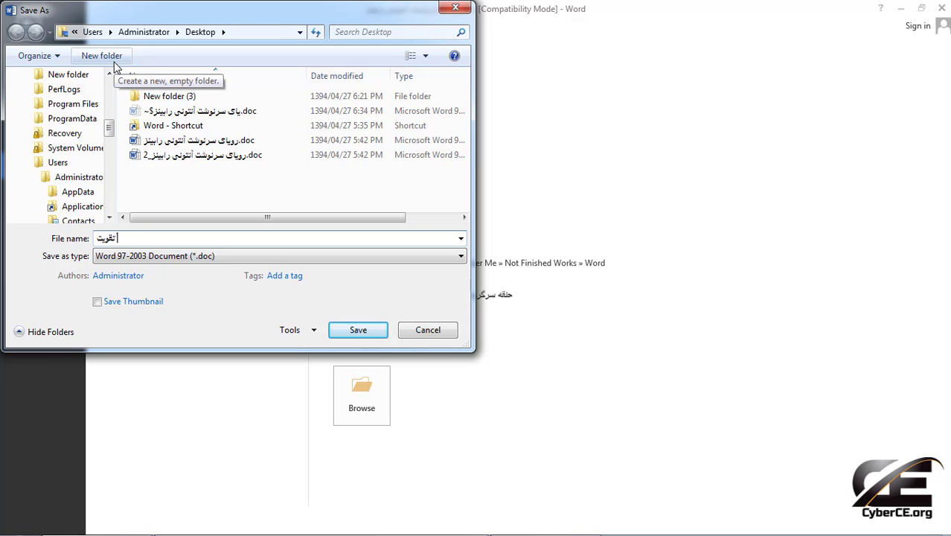
text( ثابت)
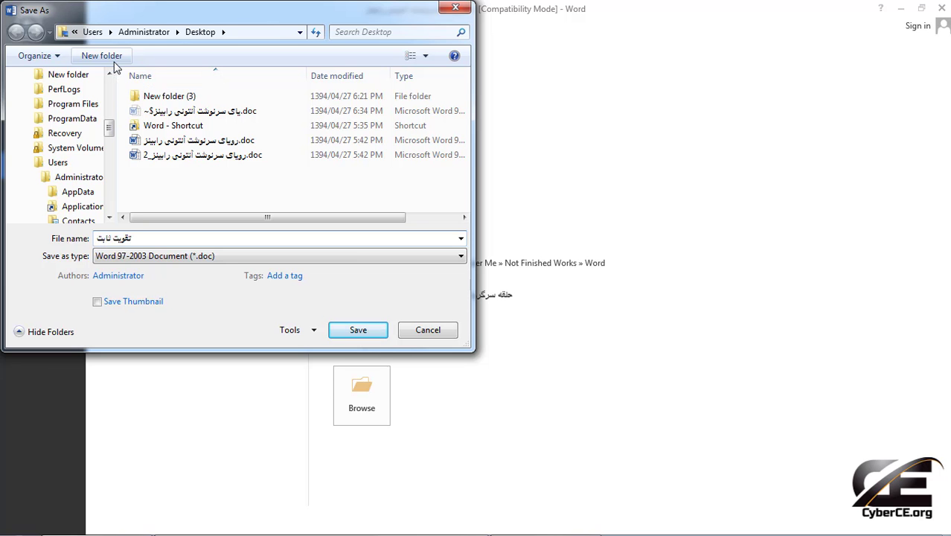
click(374, 335)
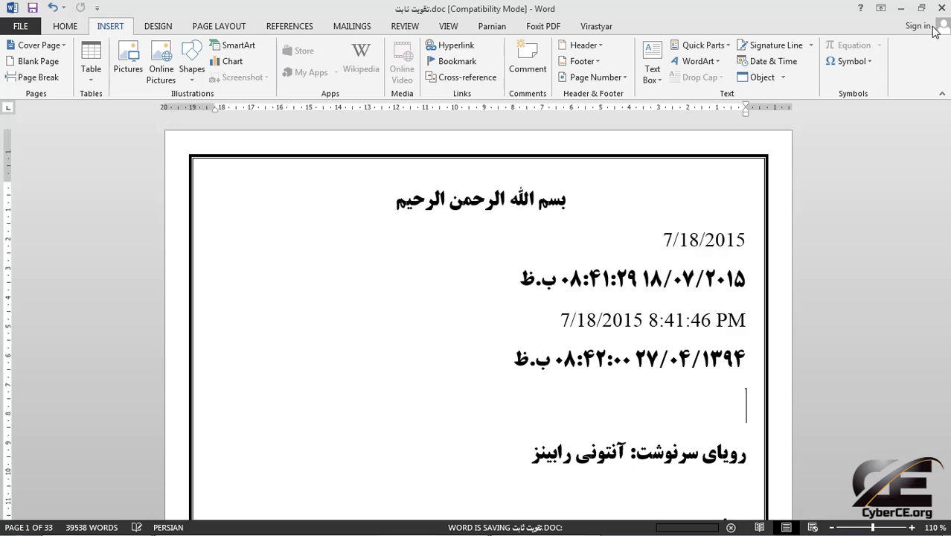
Step: Close the open documents and move the تقویت ثابت.doc file away from the other desktop icons
click(941, 8)
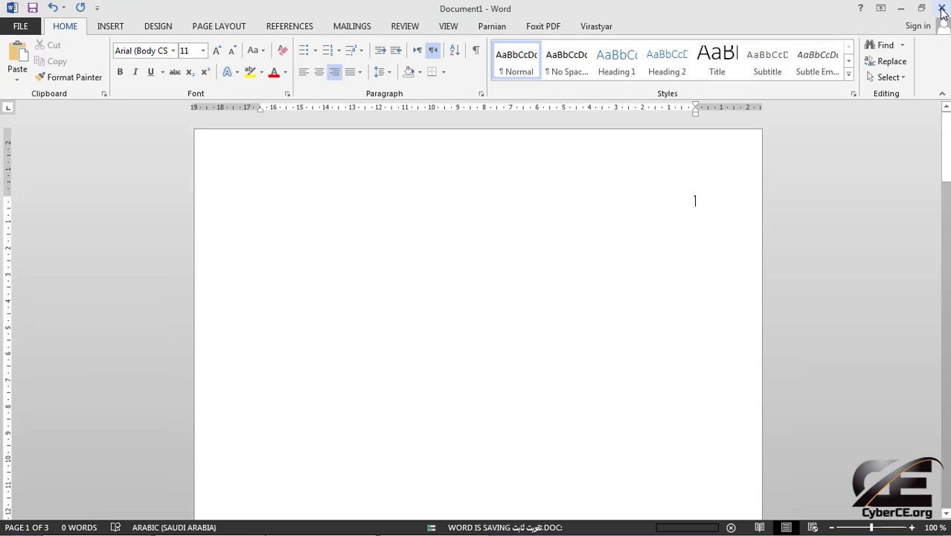
click(941, 9)
click(481, 301)
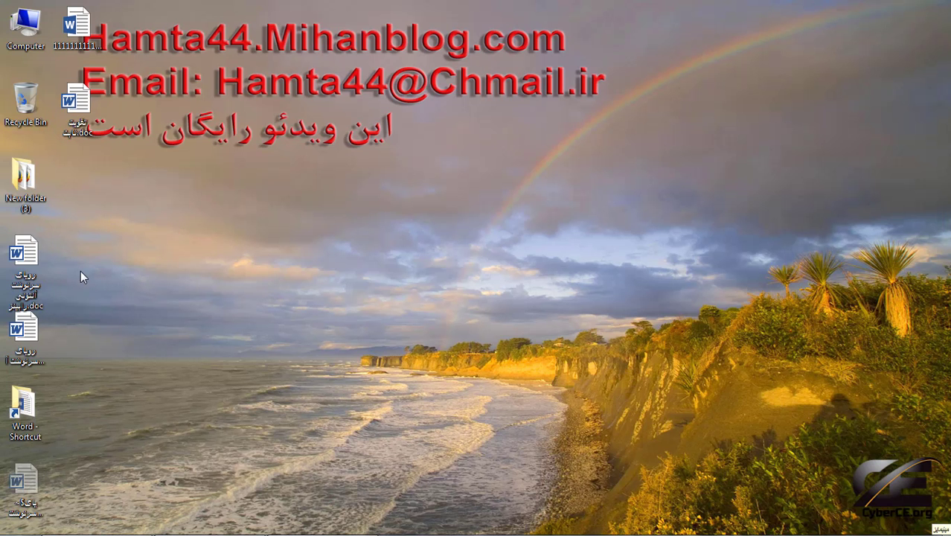
drag(76, 133, 703, 58)
Step: Open تقویت ثابت.doc from the desktop and examine the times in the inserted Persian date lines
double_click(25, 257)
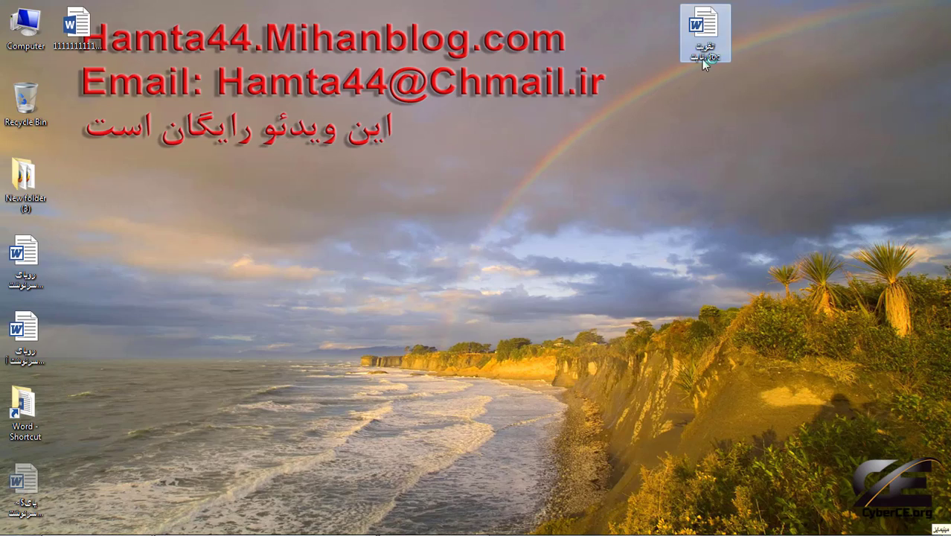
double_click(703, 58)
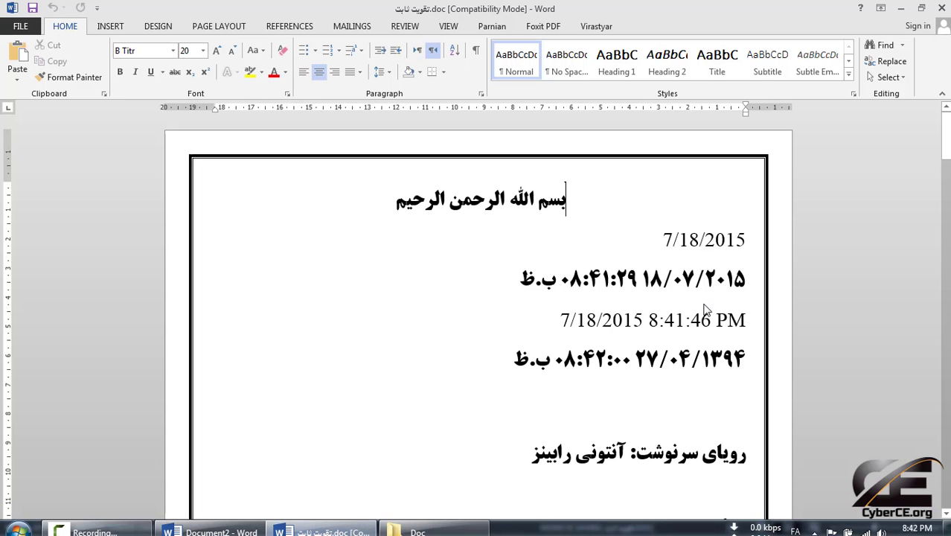
drag(561, 277, 637, 282)
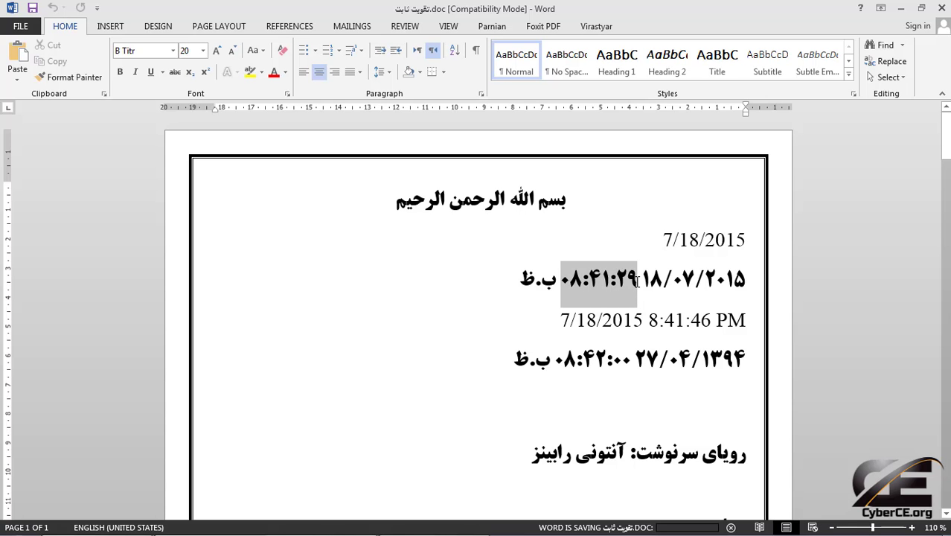
click(596, 359)
mouse_move(556, 360)
mouse_down()
mouse_move(632, 360)
mouse_move(573, 361)
mouse_up()
click(632, 360)
click(574, 360)
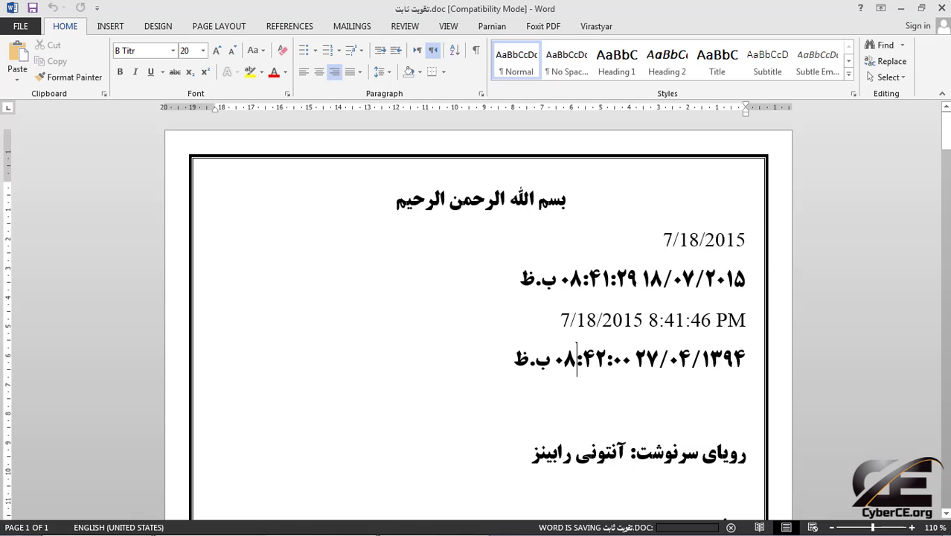
Step: Close the copy and the empty Word window, and open the original رویای سرنوشت آنتونی رابینز.doc from the desktop
click(942, 9)
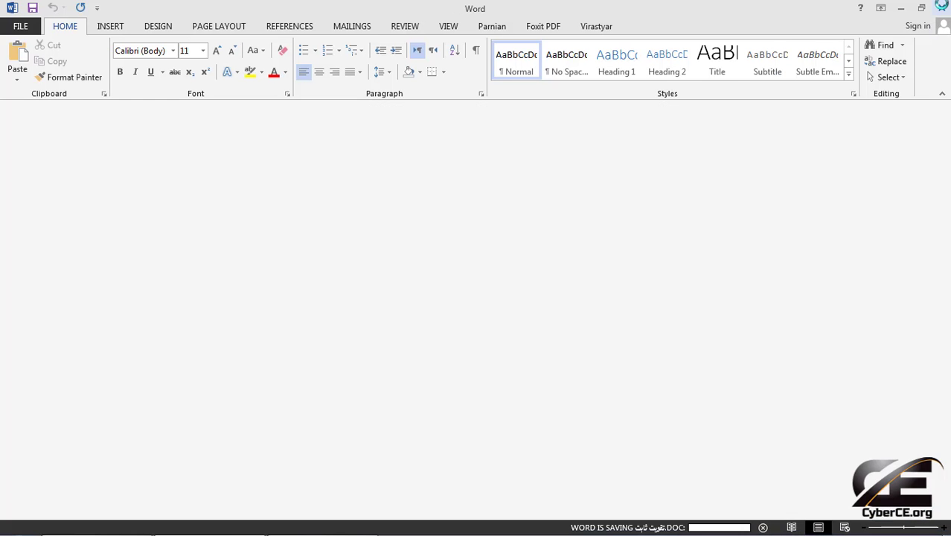
click(942, 8)
double_click(26, 272)
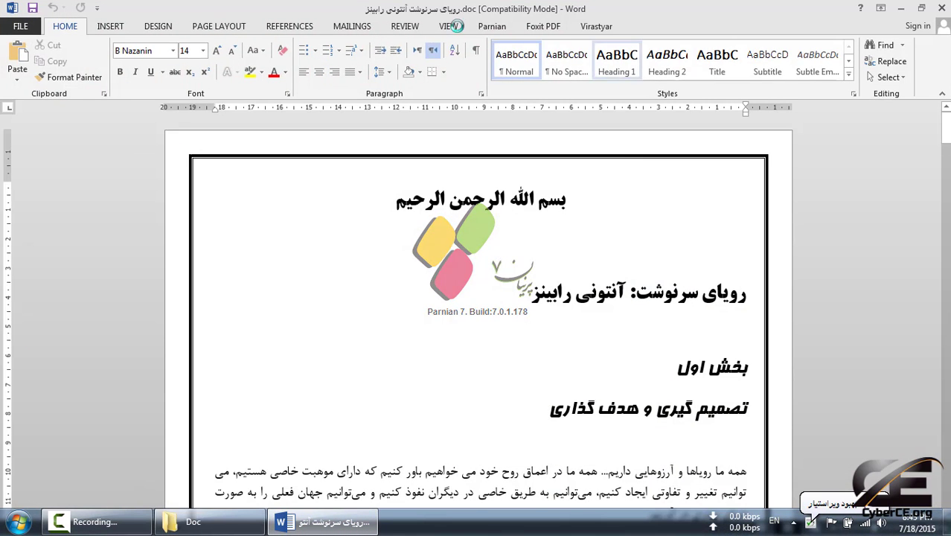
Step: Insert the Persian Hijri date and time with seconds, starting 27/04/1394, below the document title with automatic updating enabled
click(110, 26)
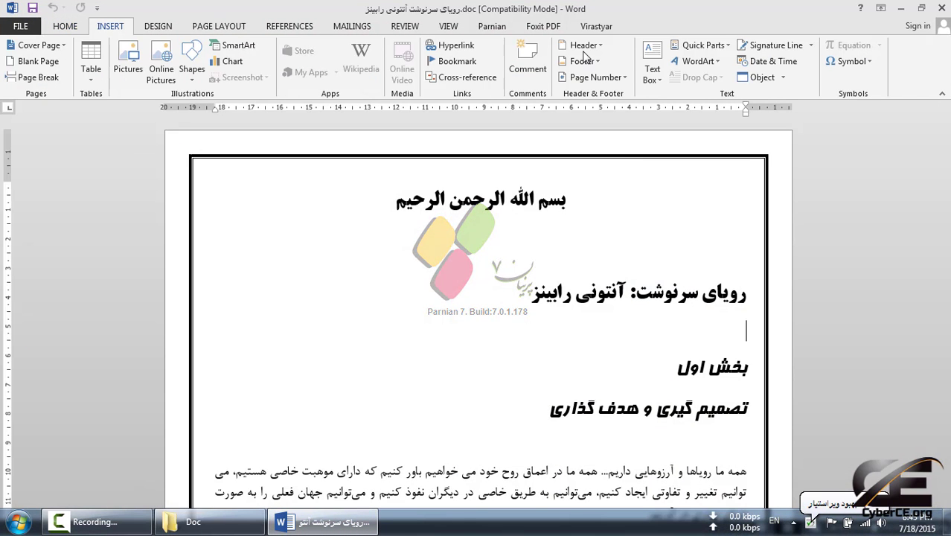
click(762, 61)
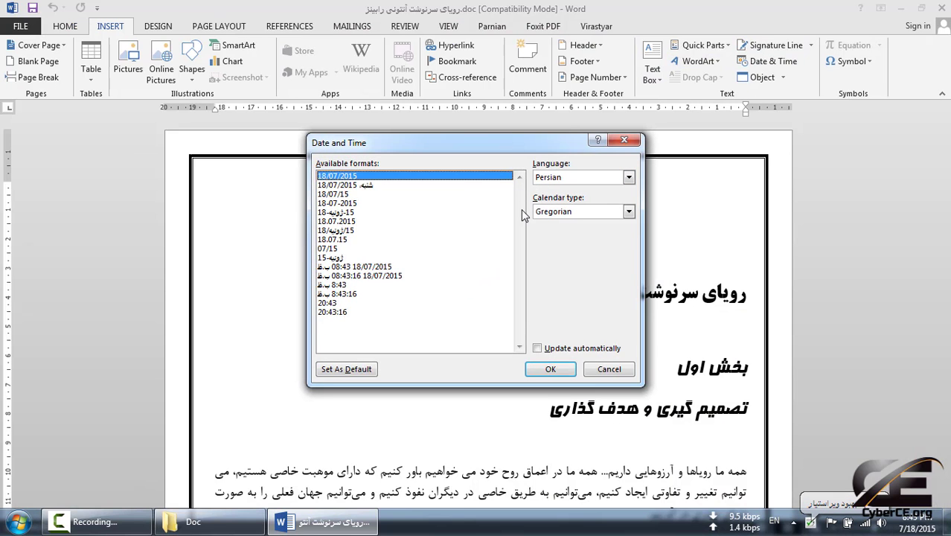
drag(382, 268, 389, 279)
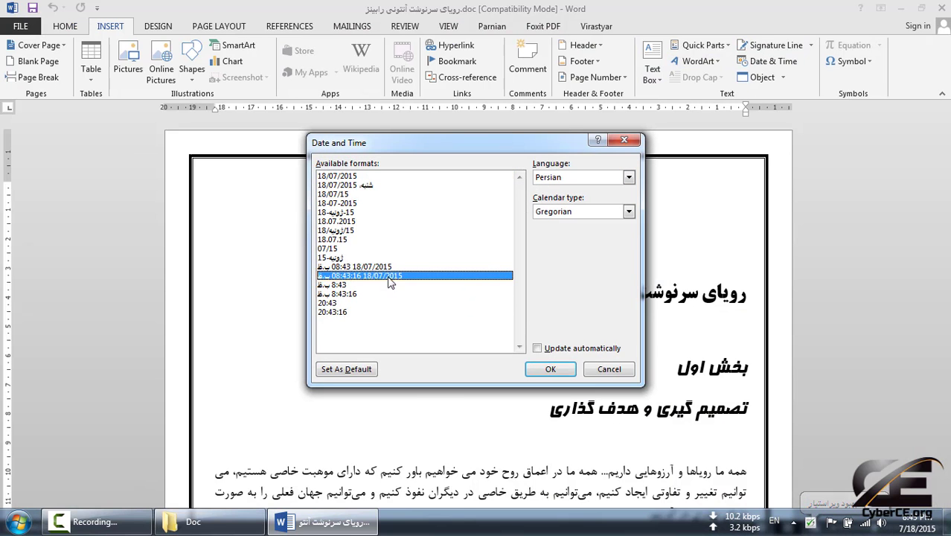
click(594, 209)
click(594, 238)
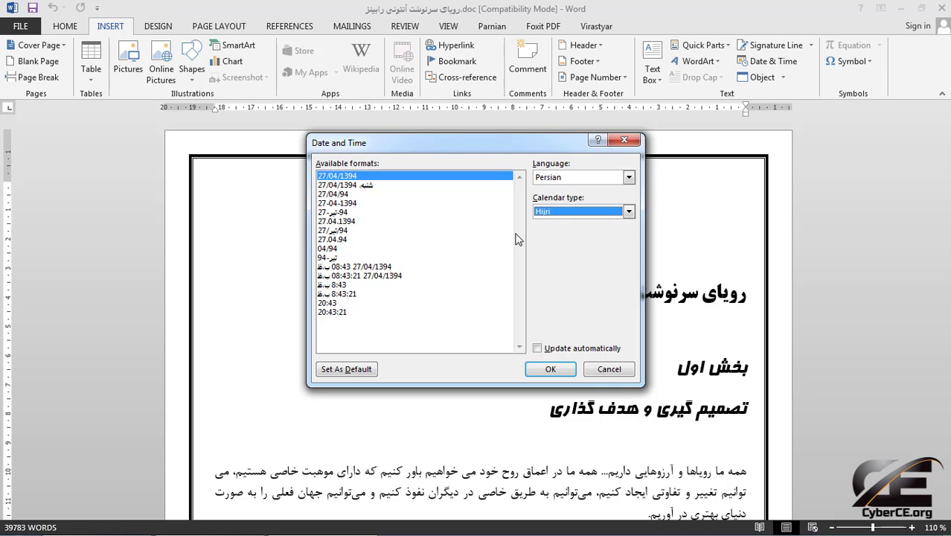
click(382, 276)
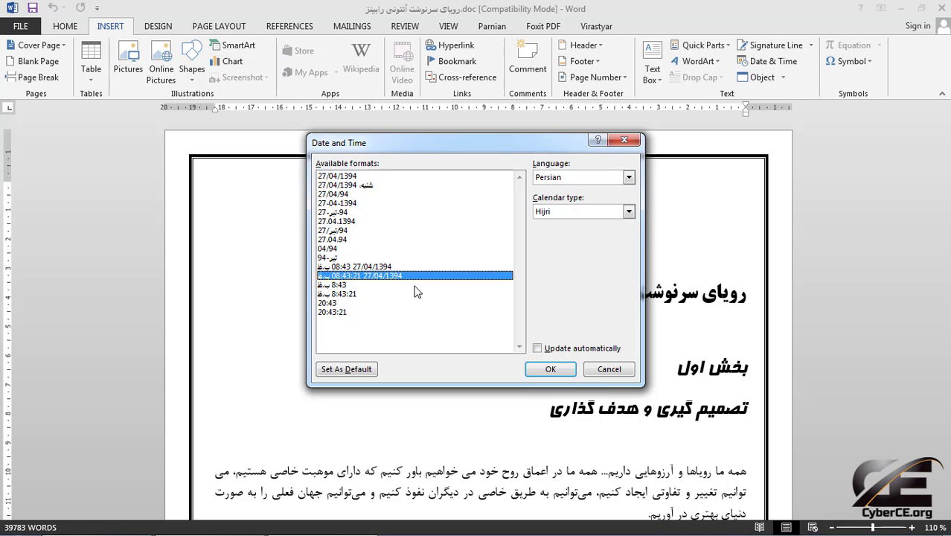
click(537, 348)
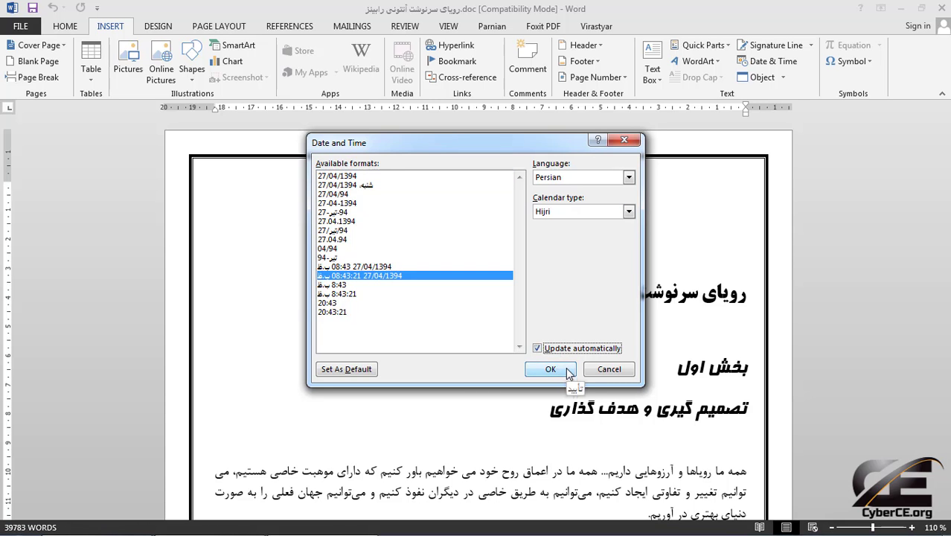
click(568, 372)
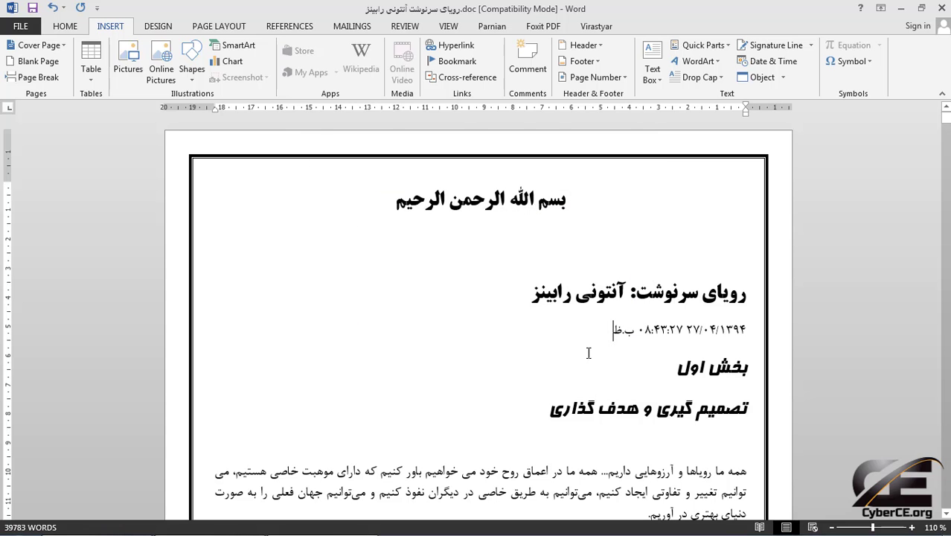
Step: Enlarge the inserted date and time field below the title to font size 25
click(649, 336)
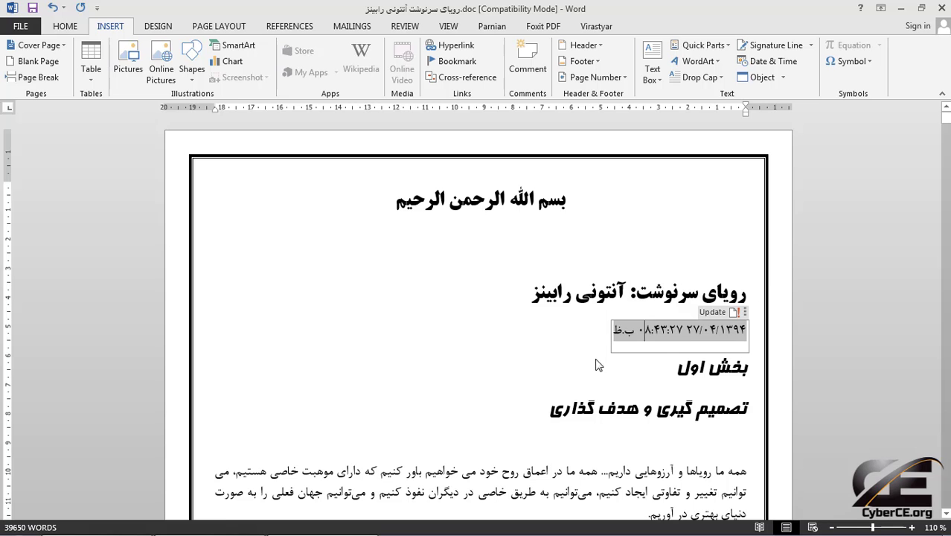
ctrl+scroll(604, 357, up, 2)
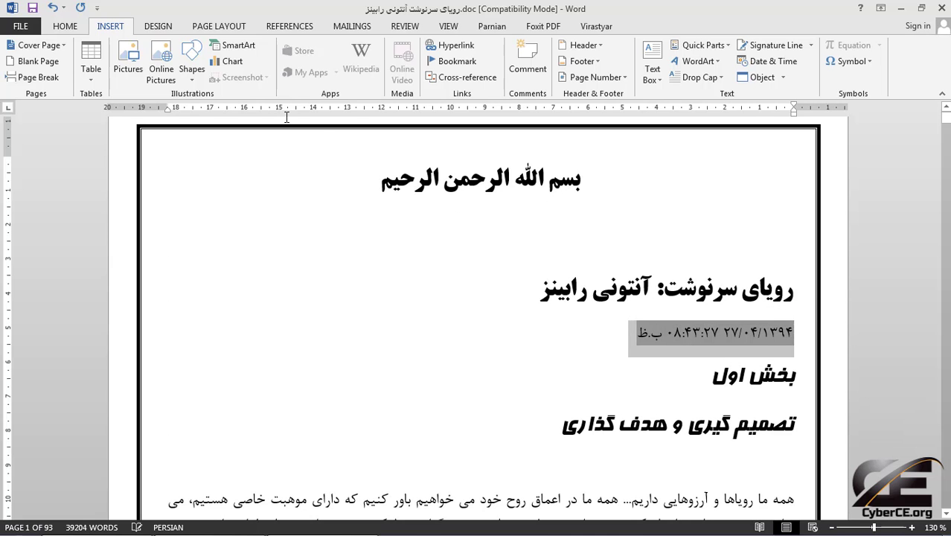
click(78, 32)
key(ctrl+bracketright)
key(ctrl+bracketright)
key(ctrl+bracketright)
key(ctrl+bracketright)
key(ctrl+bracketright)
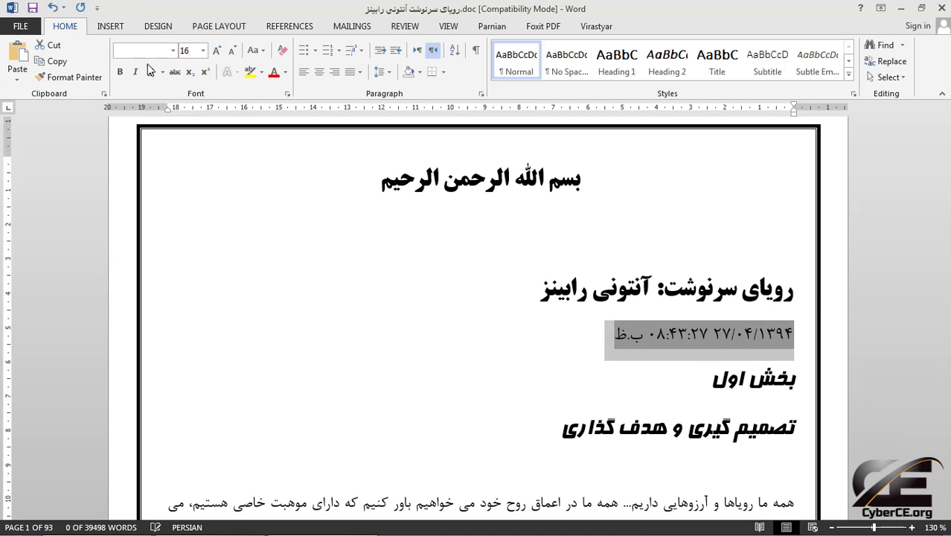
key(ctrl+bracketright)
key(ctrl+bracketright)
key(ctrl+bracketright)
key(ctrl+bracketright)
key(ctrl+bracketright)
key(ctrl+bracketright)
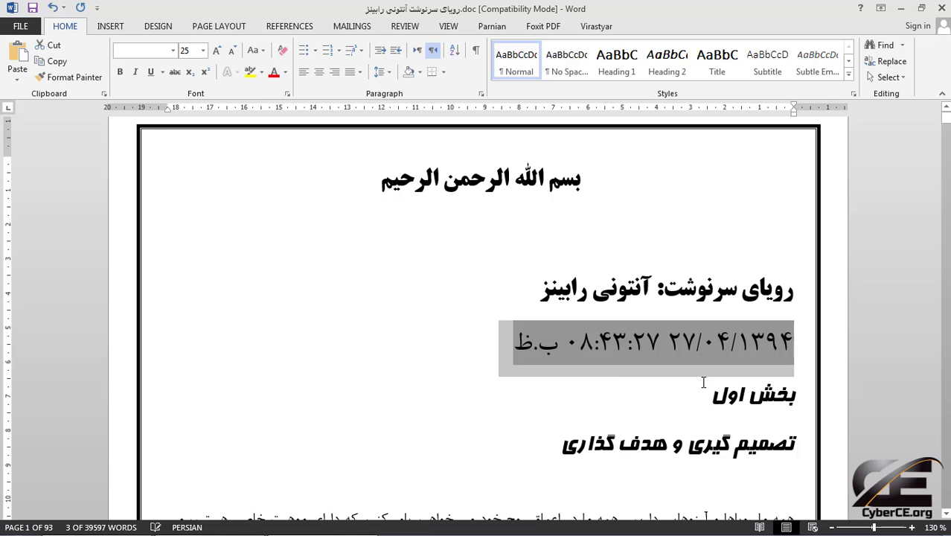
click(703, 382)
Step: Update the date and time field to the current time several times in a row
click(632, 342)
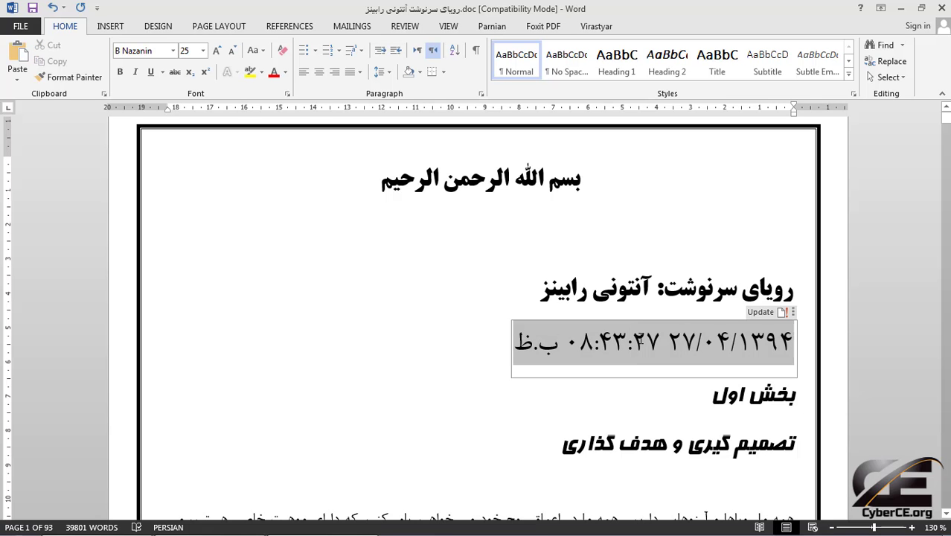
click(760, 312)
click(760, 312)
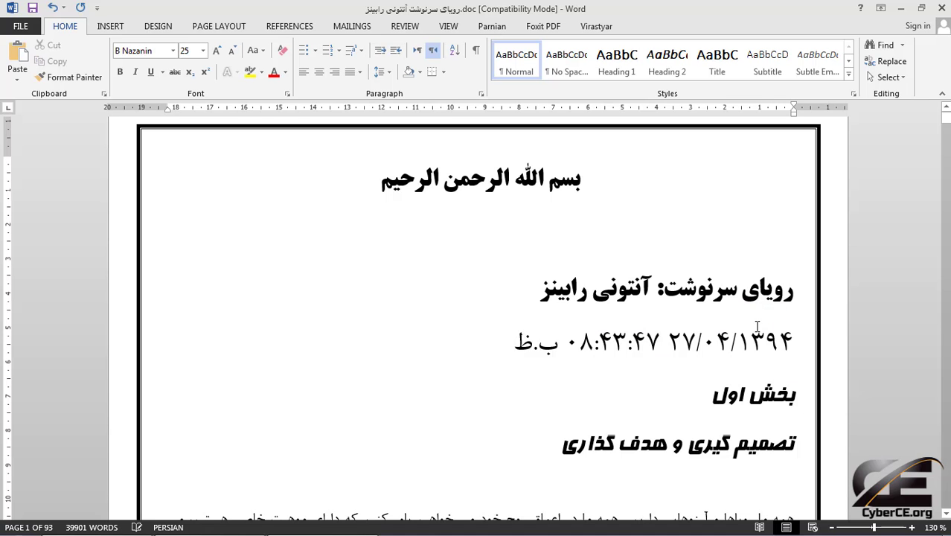
click(754, 317)
click(760, 312)
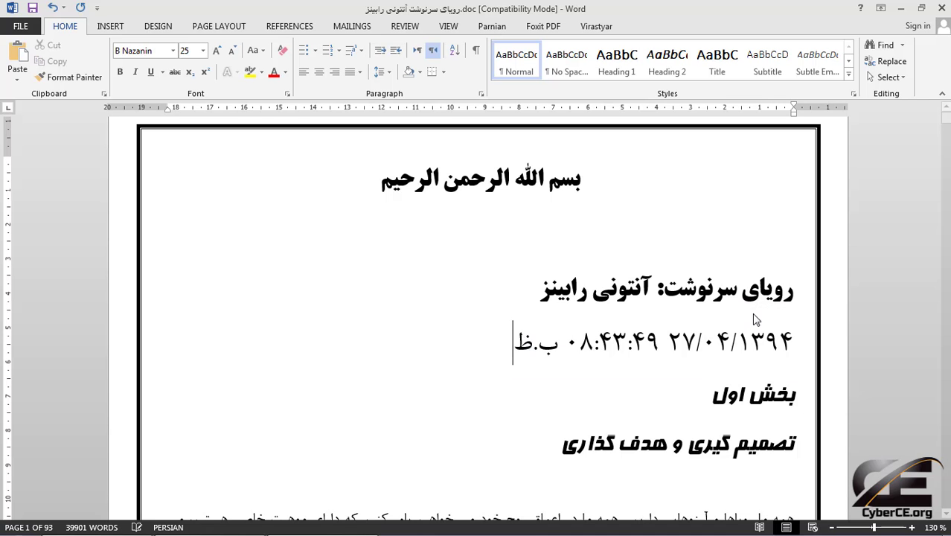
click(757, 323)
click(758, 312)
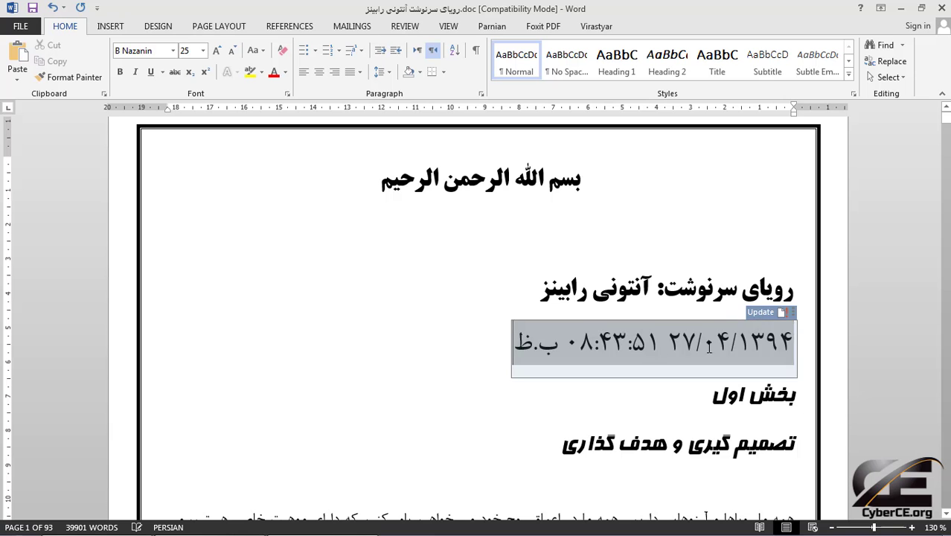
Step: Save the document to the desktop as تقویم متغیر.doc in Word 97-2003 format and close it
click(20, 26)
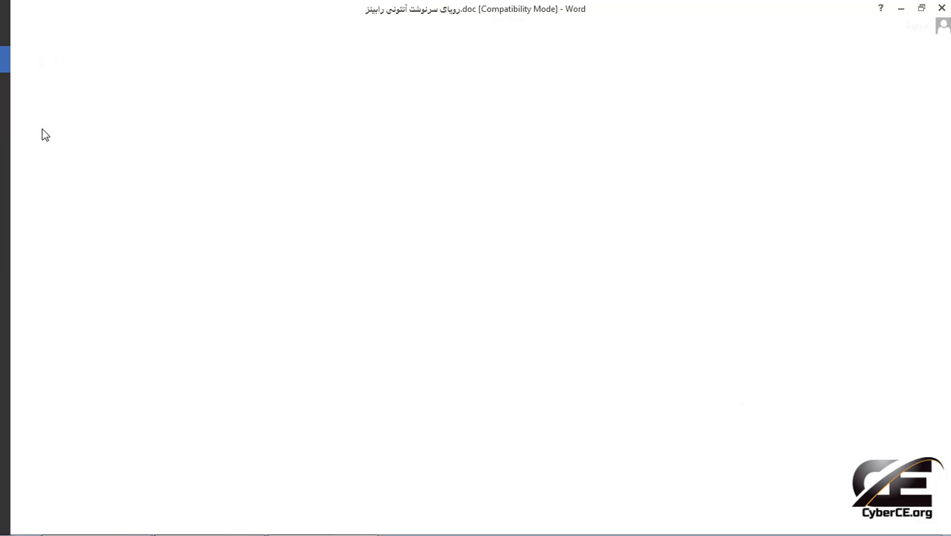
click(60, 166)
click(361, 389)
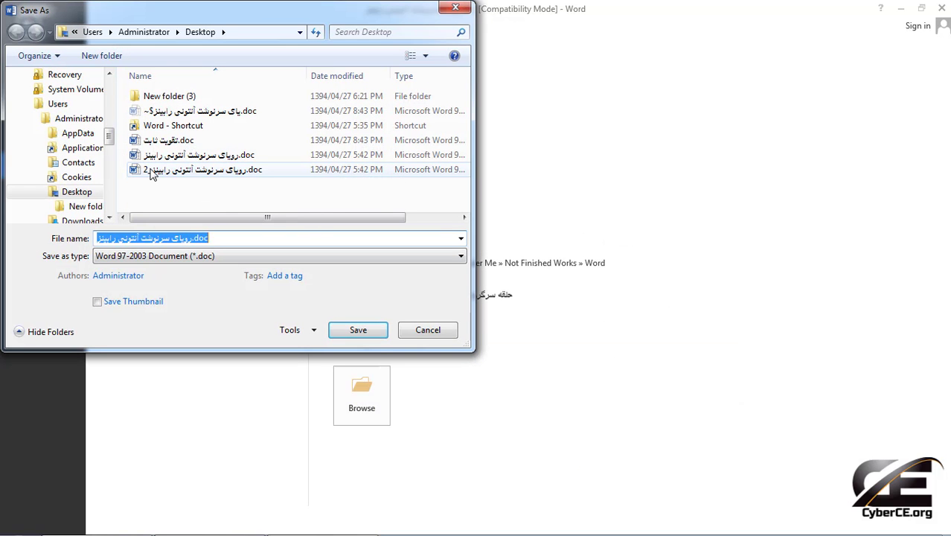
text(jr,d)
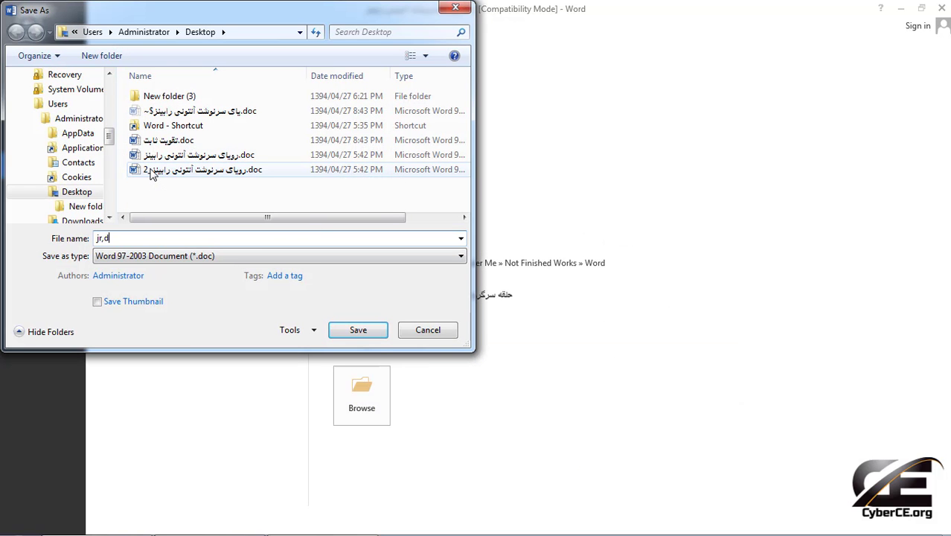
text(تق)
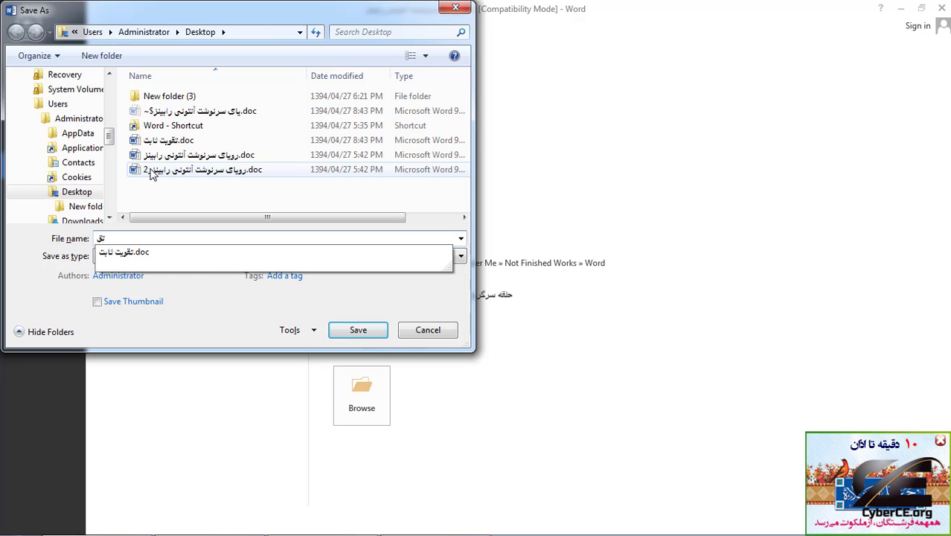
text(ویم)
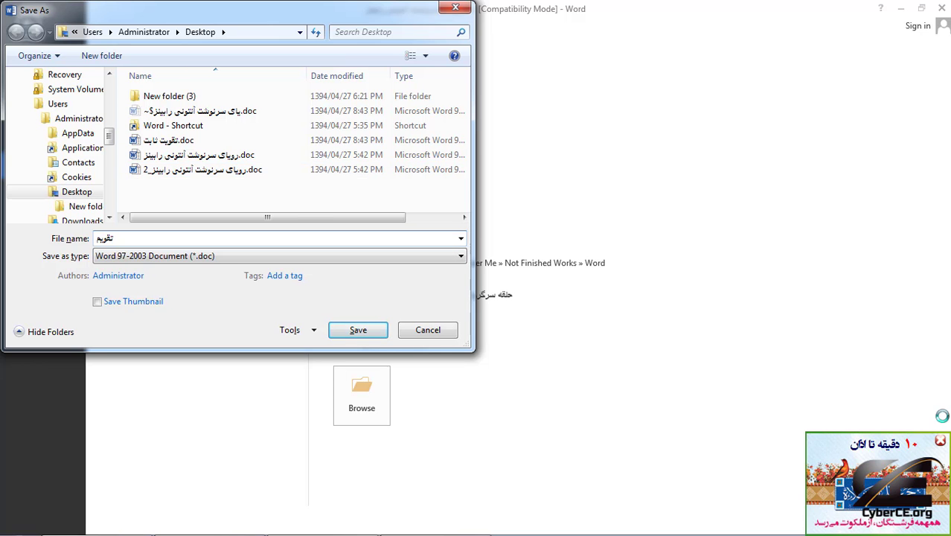
click(188, 238)
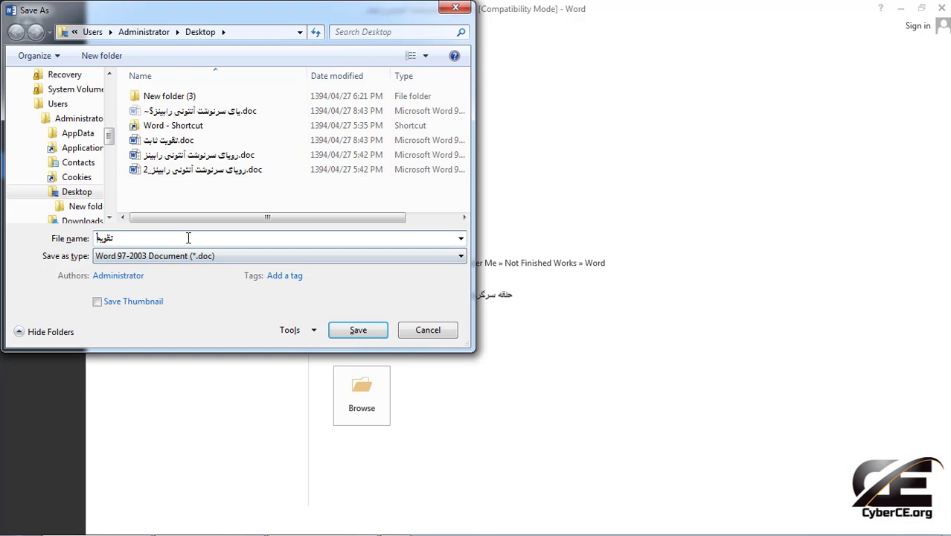
text(تهفی)
click(353, 330)
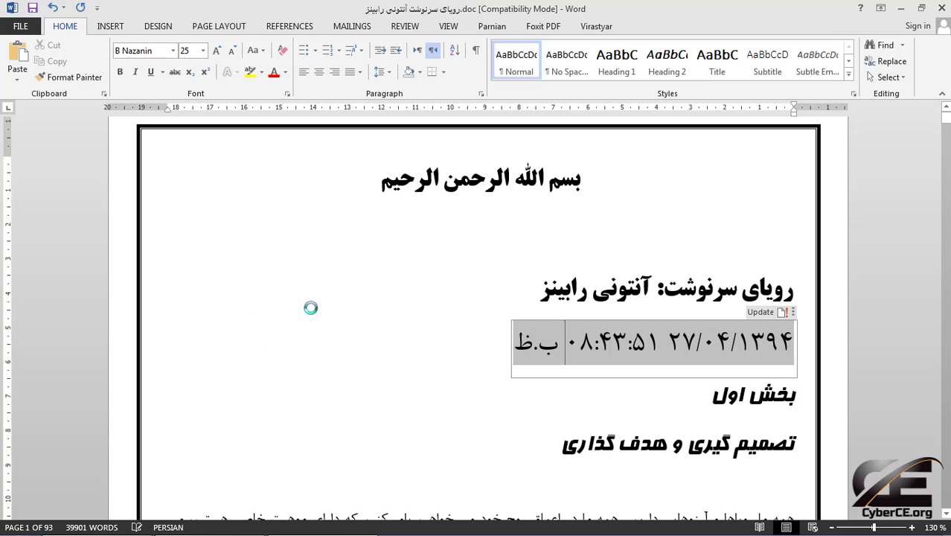
click(941, 9)
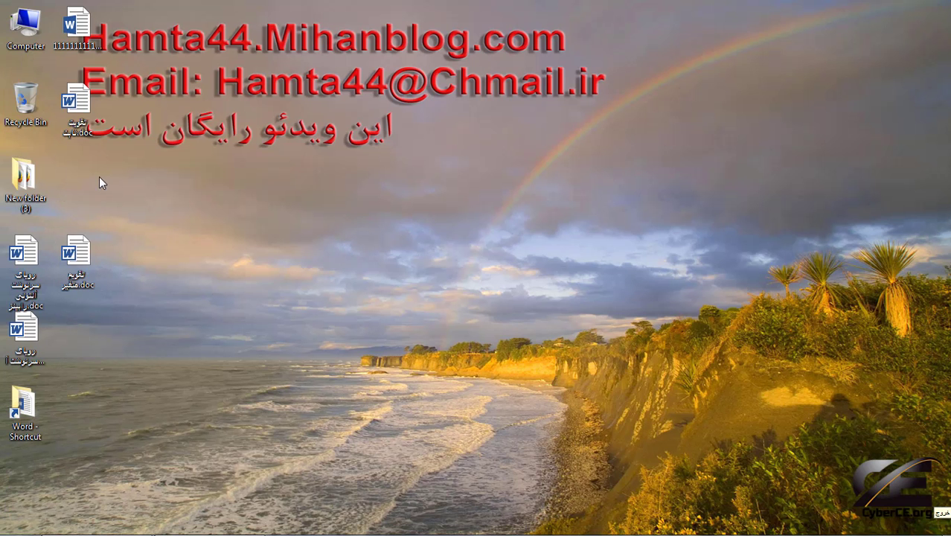
Step: Move تقویت ثابت.doc and تقویم متغیر.doc to an empty area of the desktop and open تقویم متغیر.doc
drag(76, 104, 661, 78)
drag(75, 253, 560, 45)
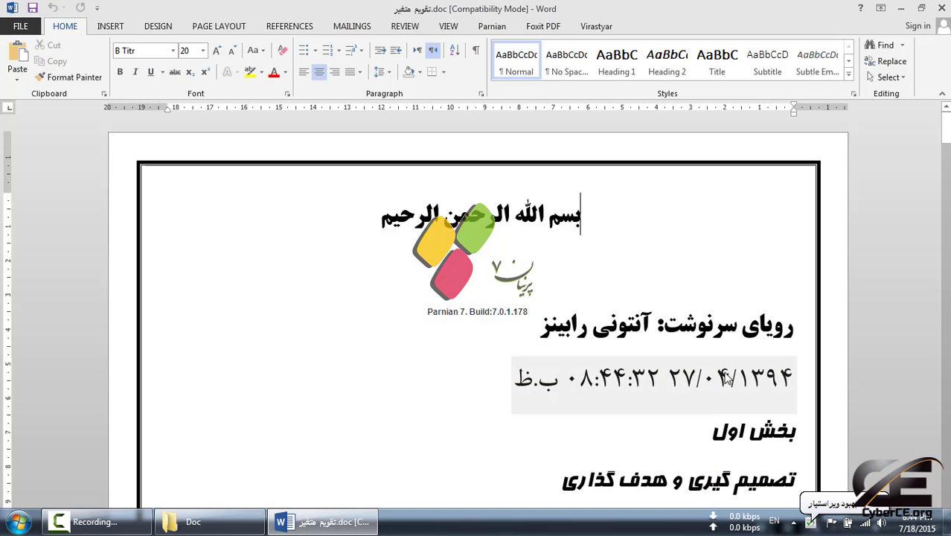
Step: Update the date and time field below the title of تقویم متغیر.doc to the current time several times
click(644, 381)
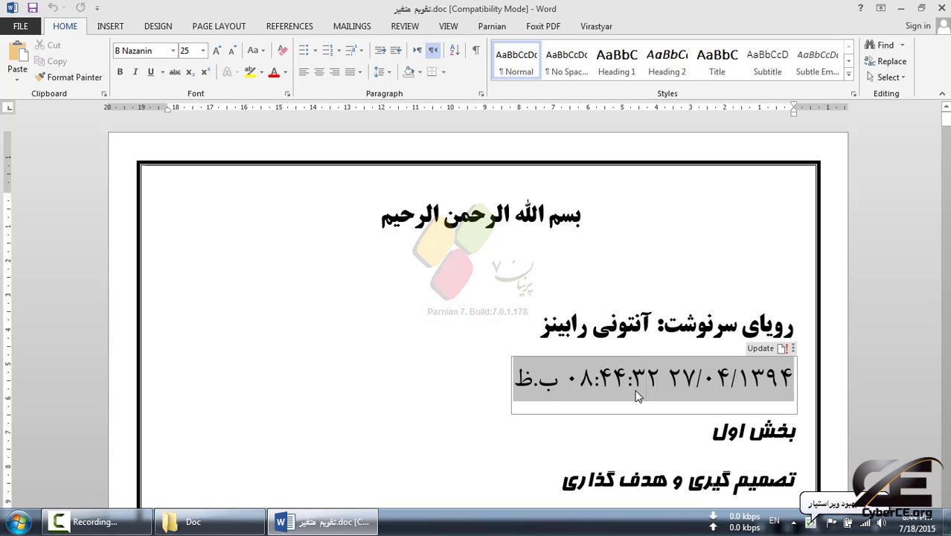
key(F9)
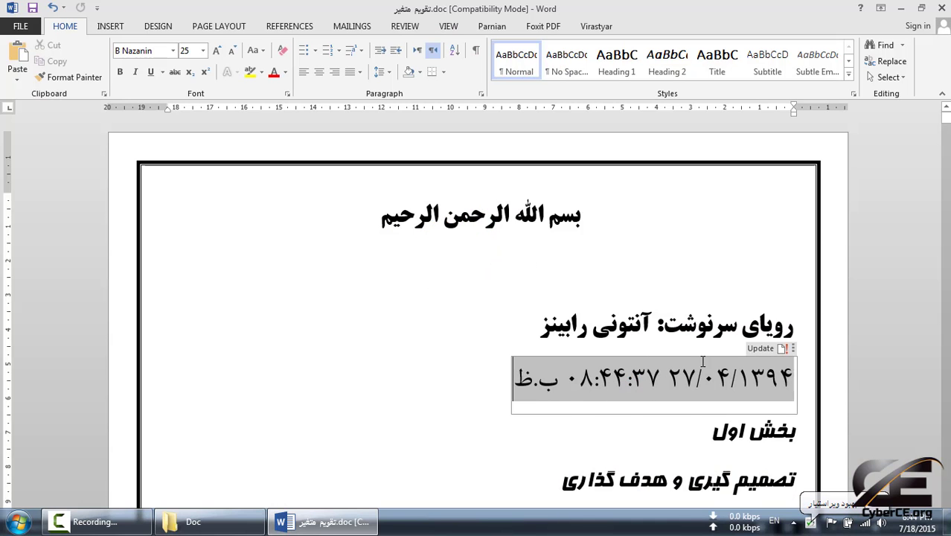
click(750, 346)
double_click(696, 379)
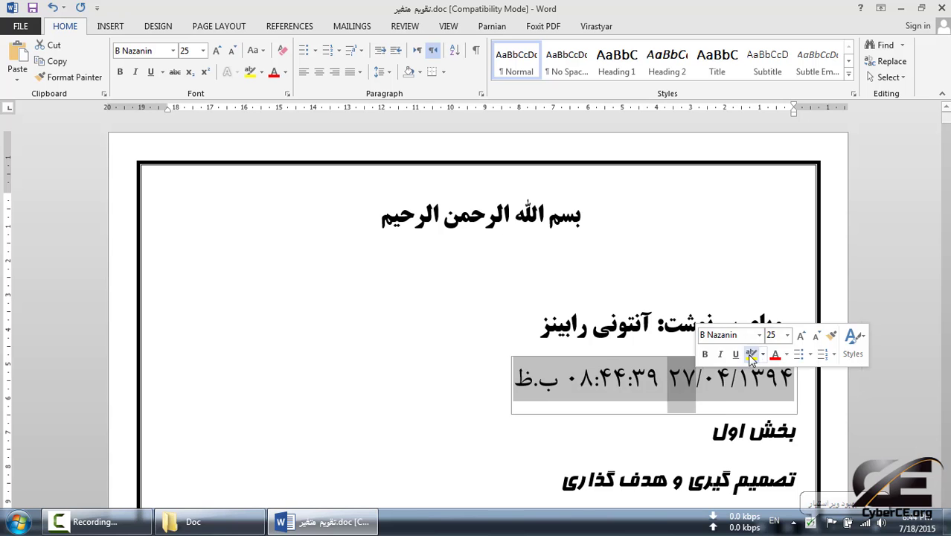
click(685, 385)
click(748, 349)
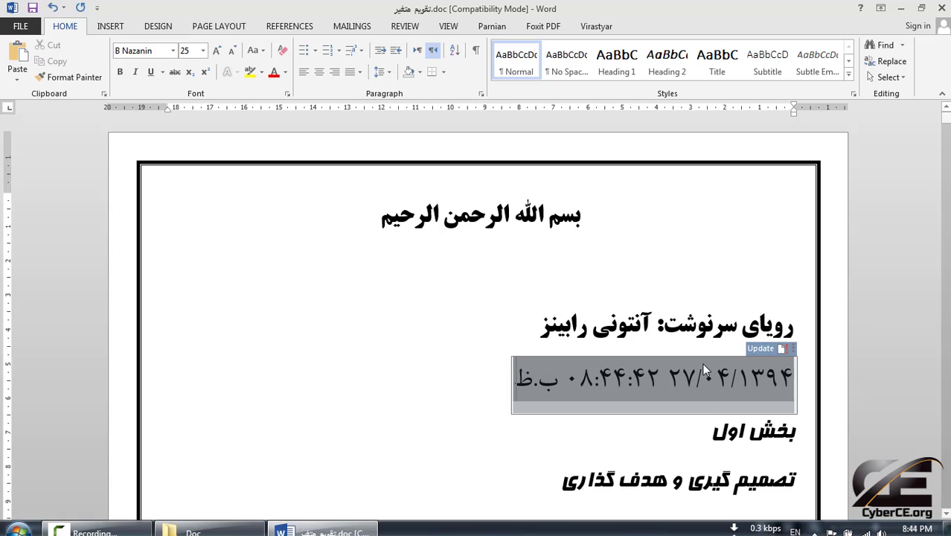
Step: Examine the day, month, year and time parts of the updating field, and close the document without saving changes
click(613, 379)
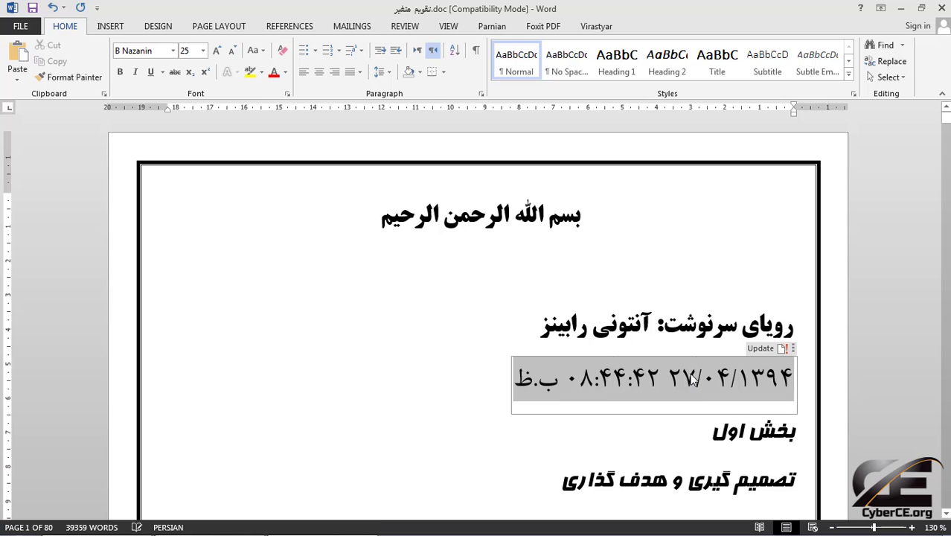
click(694, 380)
drag(586, 384, 723, 395)
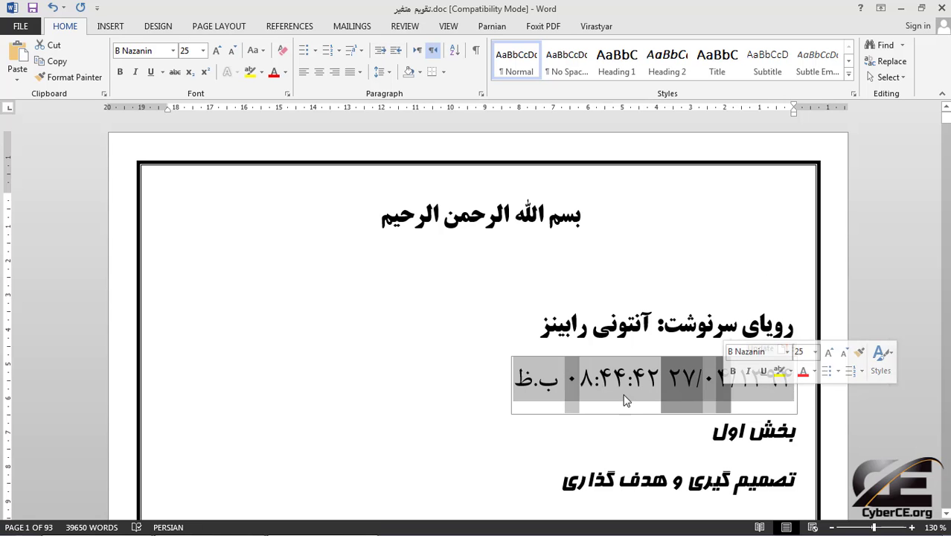
click(630, 396)
double_click(767, 384)
click(735, 383)
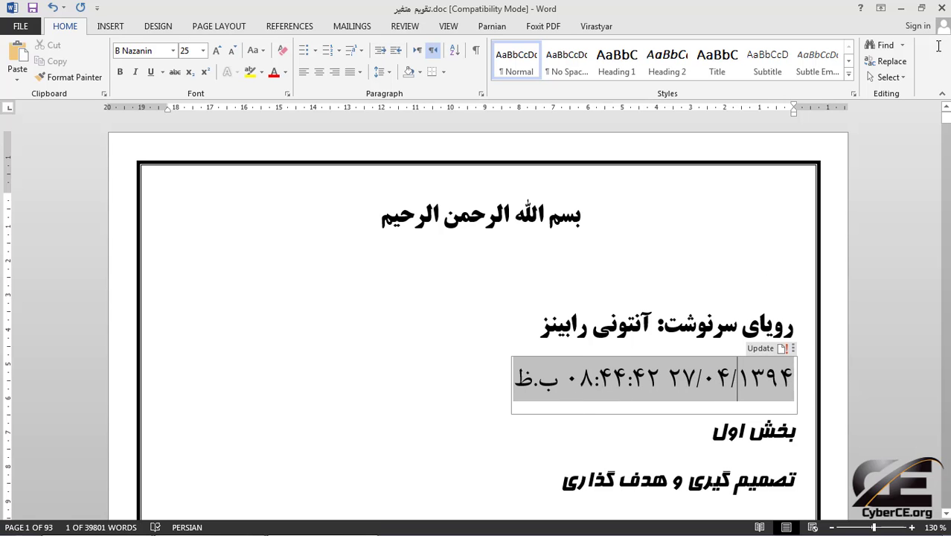
click(942, 8)
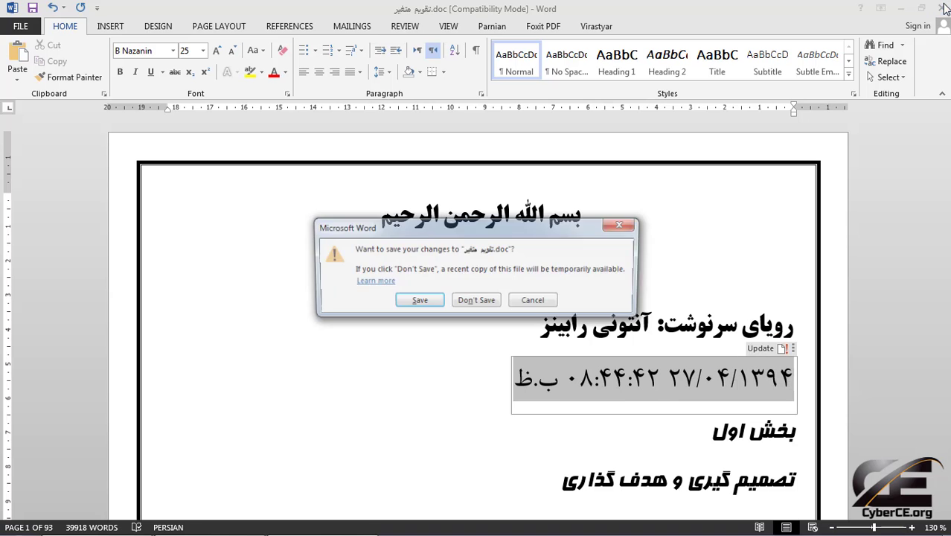
click(459, 302)
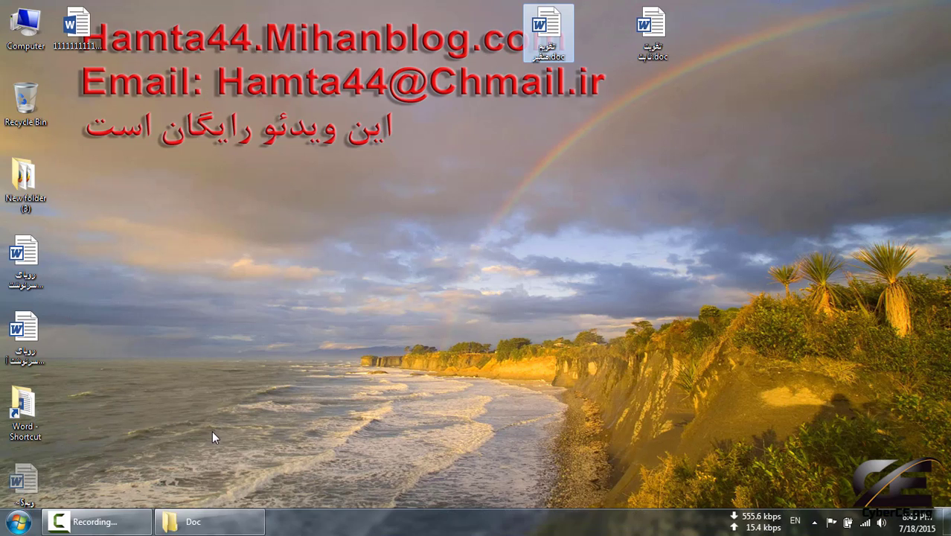
Step: Uninstall Parnian7.Office through Programs and Features and minimize the window to return to the desktop
click(213, 430)
click(21, 523)
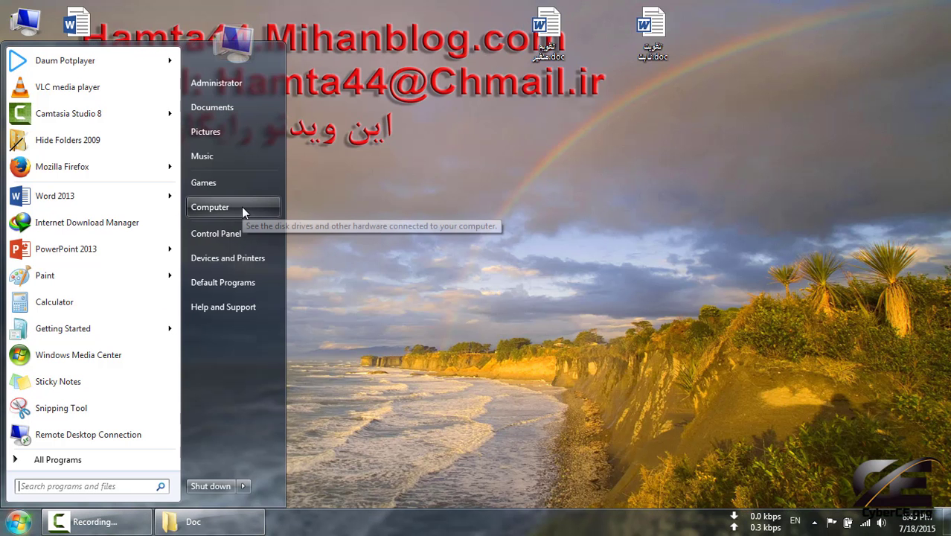
click(314, 177)
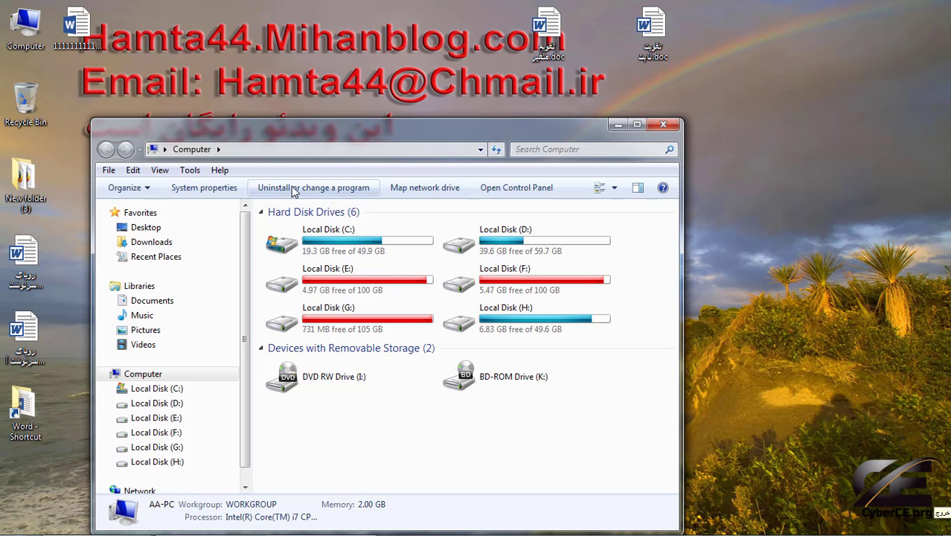
click(281, 191)
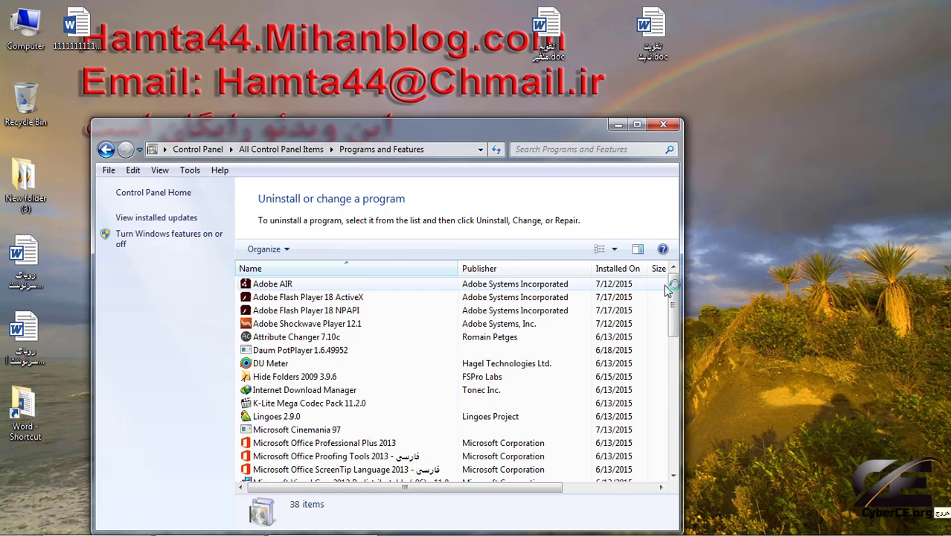
key(p)
double_click(287, 284)
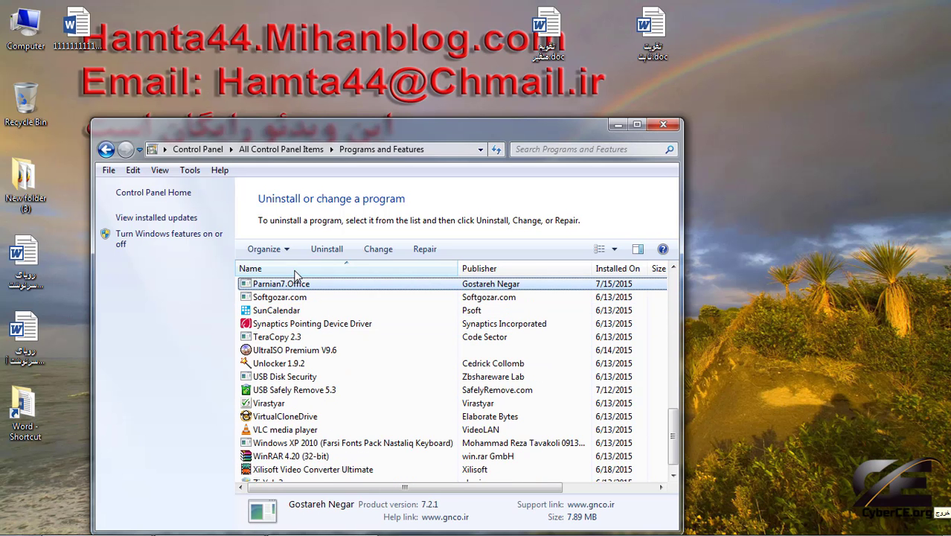
click(542, 274)
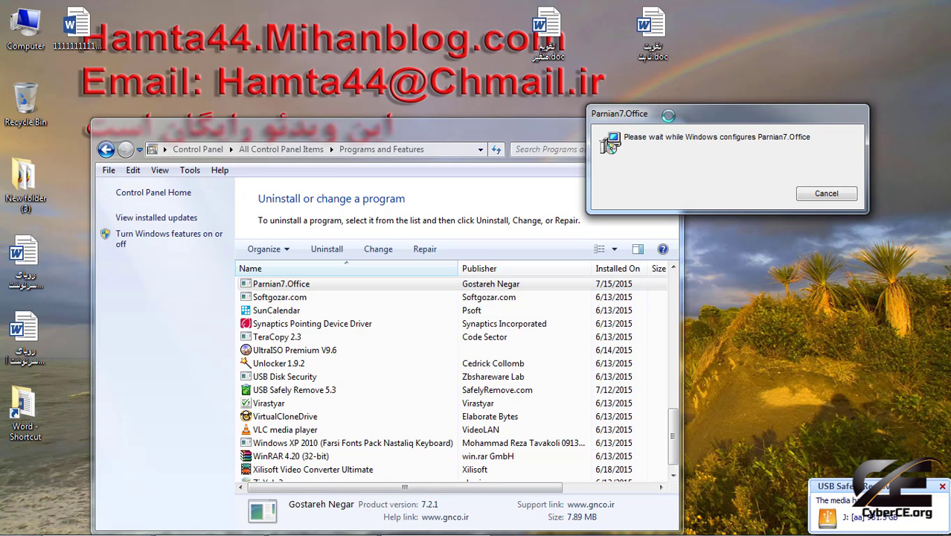
click(942, 485)
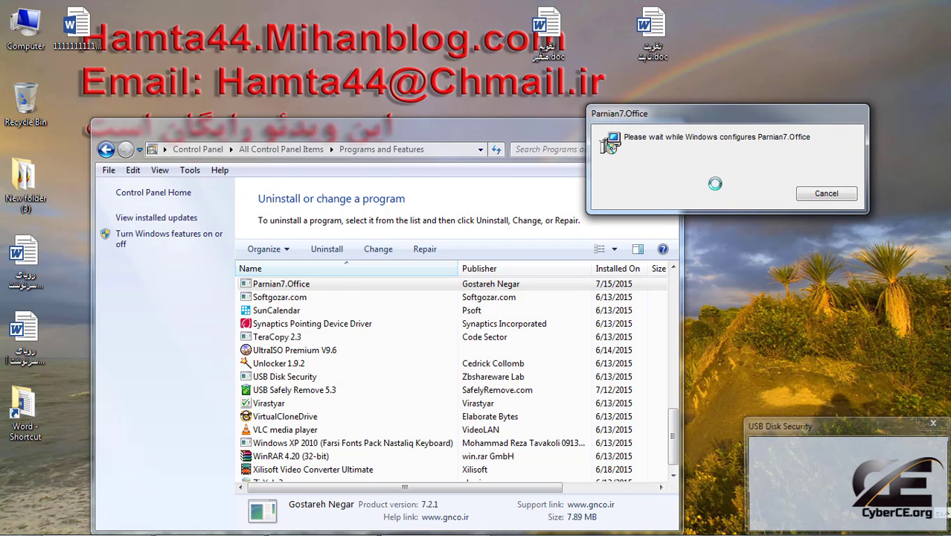
click(568, 95)
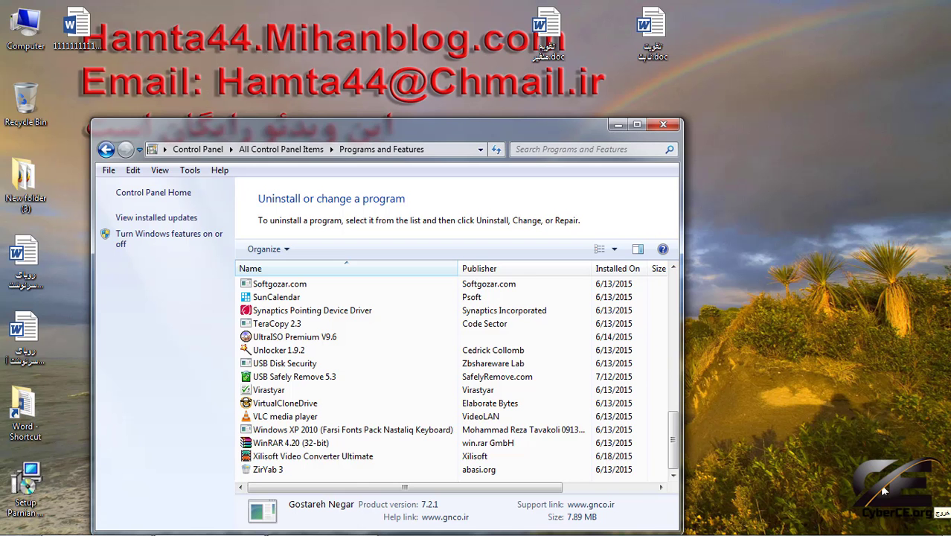
click(612, 131)
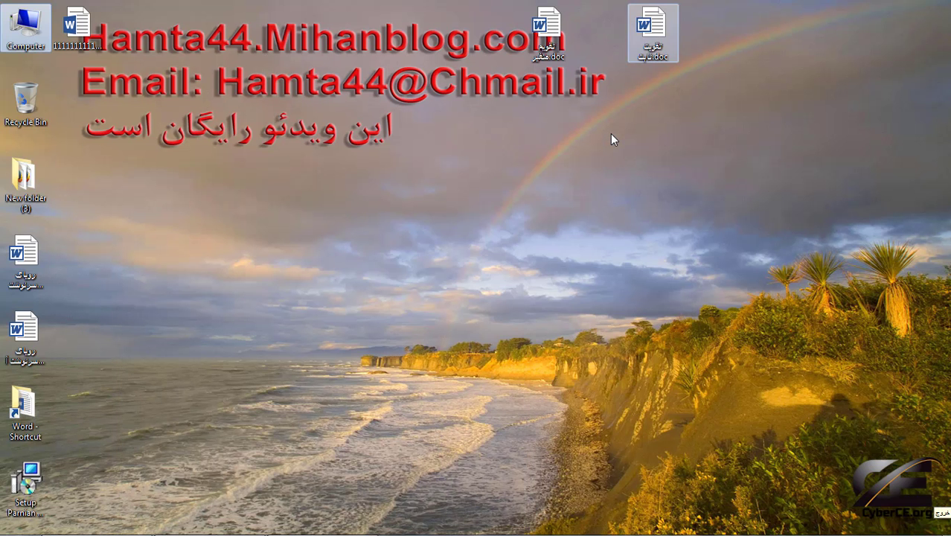
Step: Open تقویت ثابت.doc and check the four fixed dates and times at the start of the document with Parnian removed
key(Return)
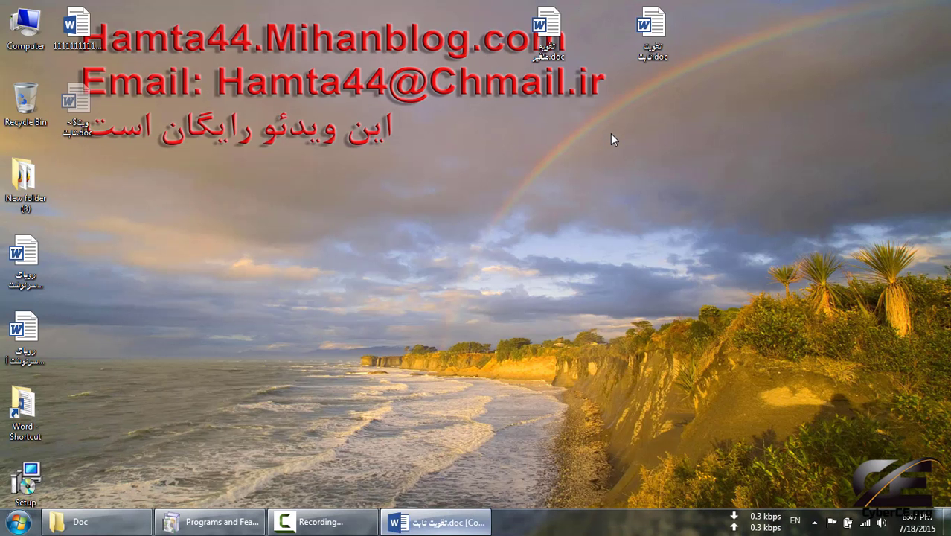
key(shift+F5)
key(shift+F5)
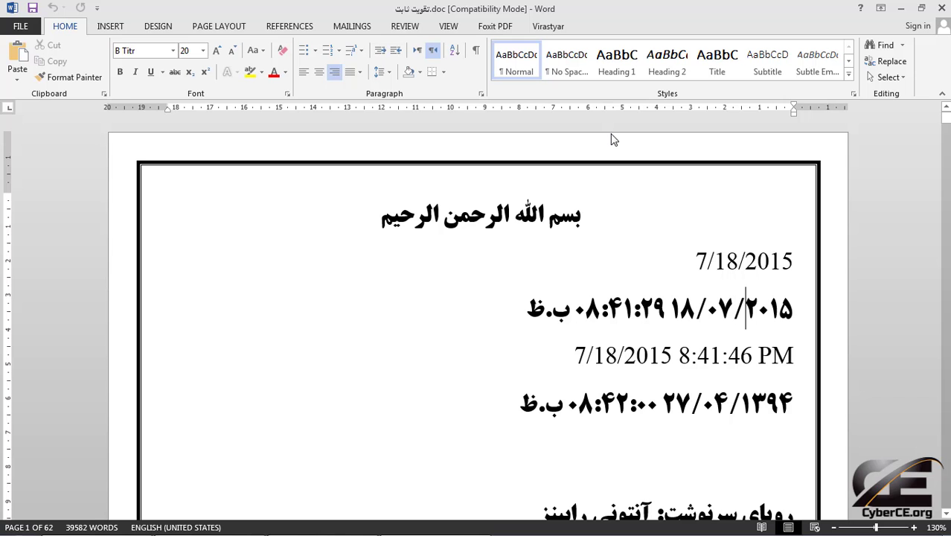
key(shift+F5)
key(shift+F5)
key(shift+F5)
key(shift+F5)
key(shift+F5)
key(shift+F5)
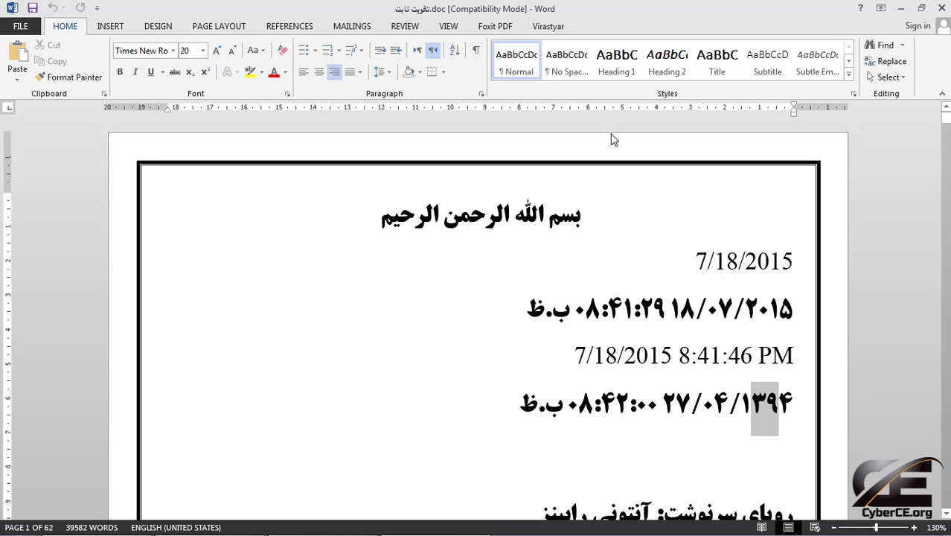
key(shift+F5)
key(shift+F5)
key(shift+F5)
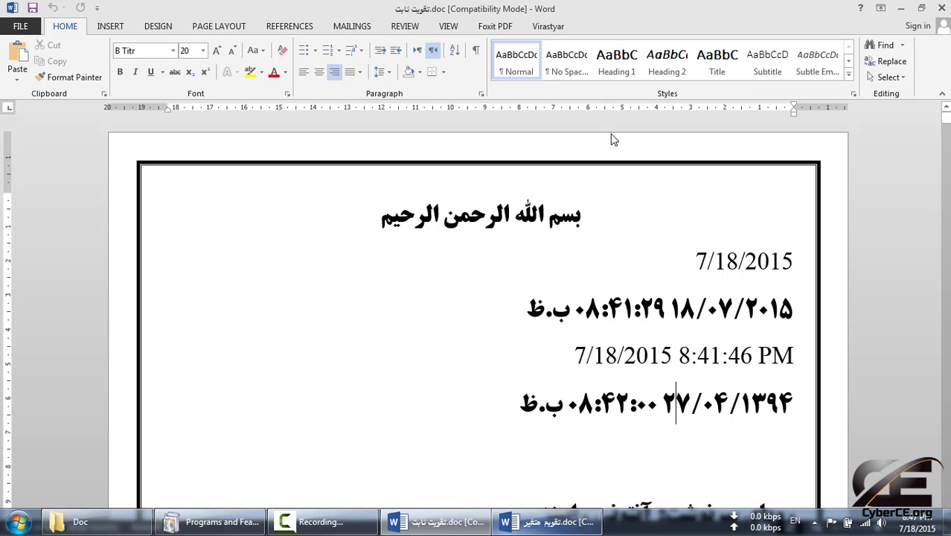
Step: Switch to تقویم متغیر.doc and check which calendar the automatically updating date field uses with Parnian removed
key(alt+Tab)
click(718, 378)
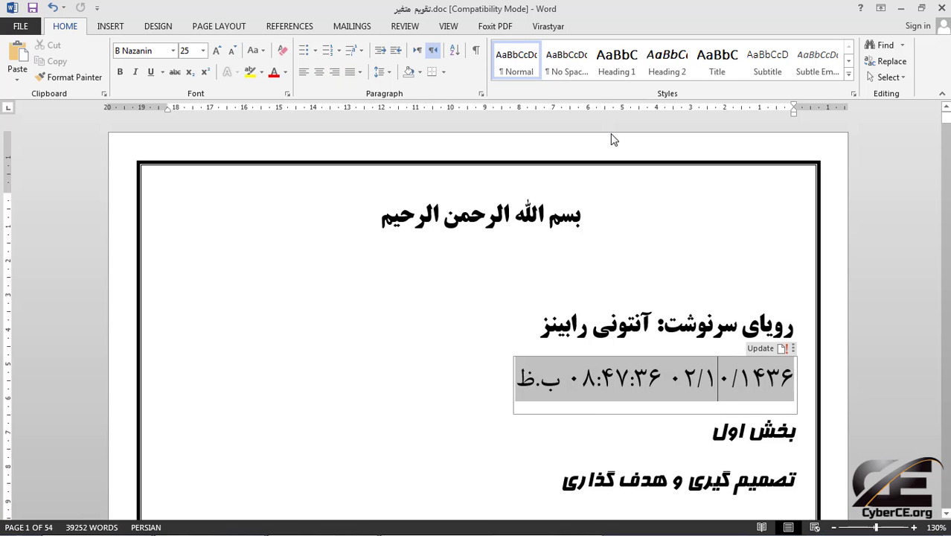
key(Right)
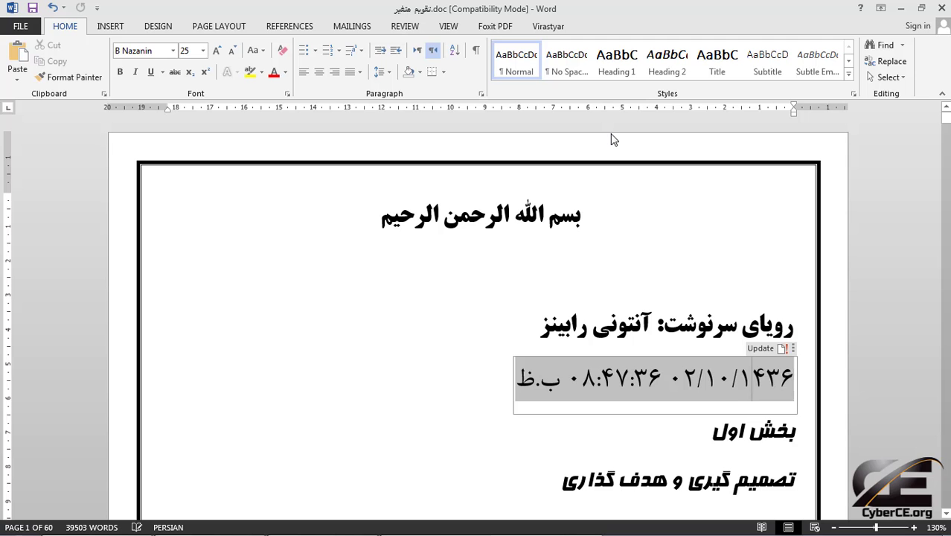
key(Left)
key(shift+Right)
key(shift+Right)
key(shift+Right)
key(Left)
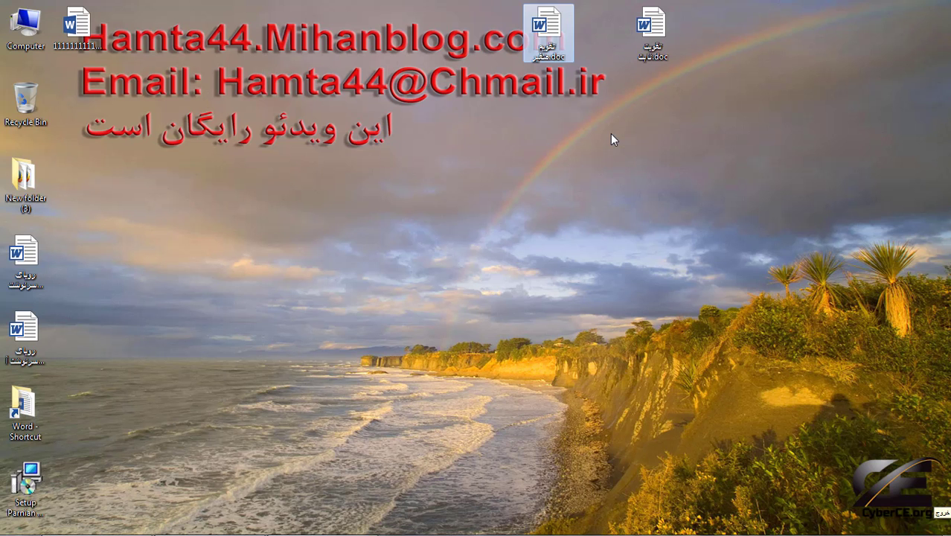
Step: Move the Parnian Office v7.2.1 installer beside the desktop's New folder (3) and install Parnian7.Office in the default folder for everyone
mouse_move(27, 480)
mouse_down()
mouse_move(127, 289)
mouse_move(73, 126)
mouse_move(73, 97)
mouse_move(79, 186)
mouse_up()
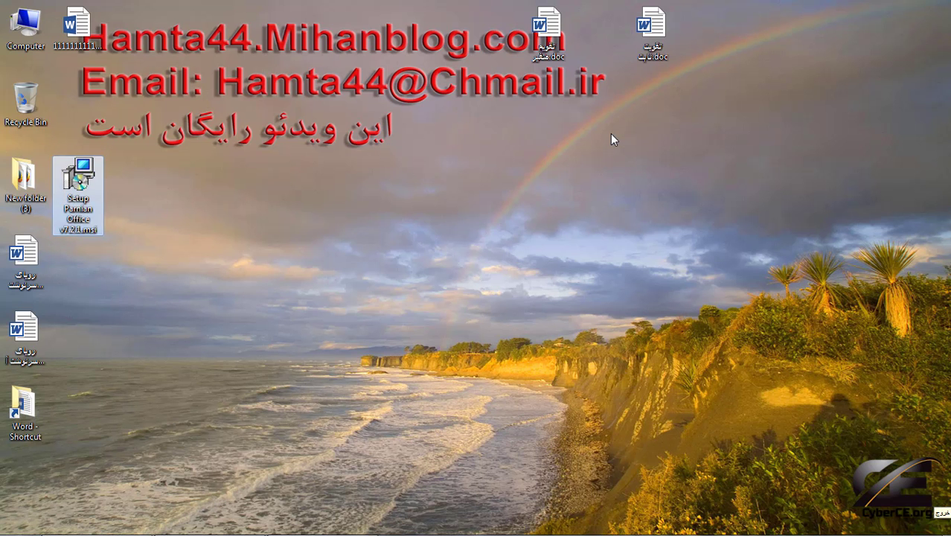
double_click(77, 182)
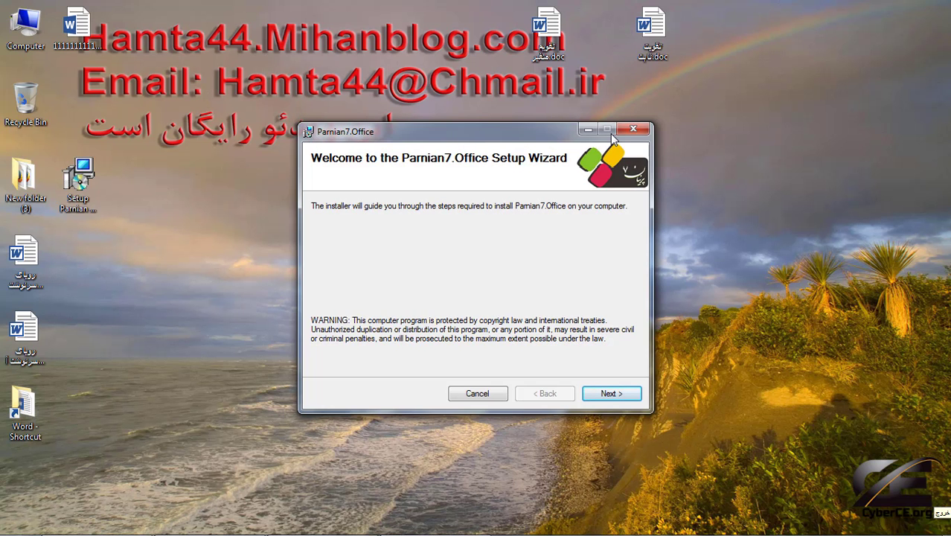
key(Return)
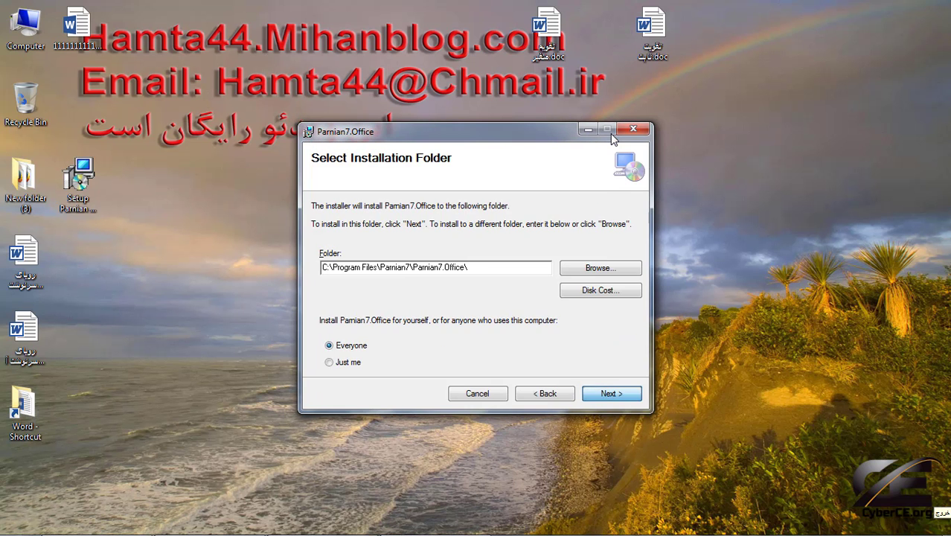
key(Return)
key(Return)
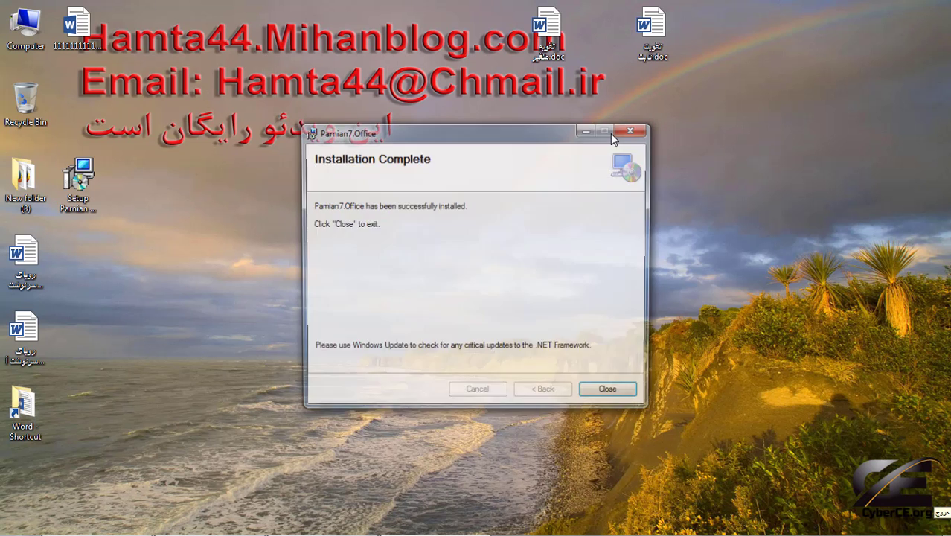
Step: Open تقویم متغیر.doc to check the date in its updating field with Parnian reinstalled, and close the document
key(Return)
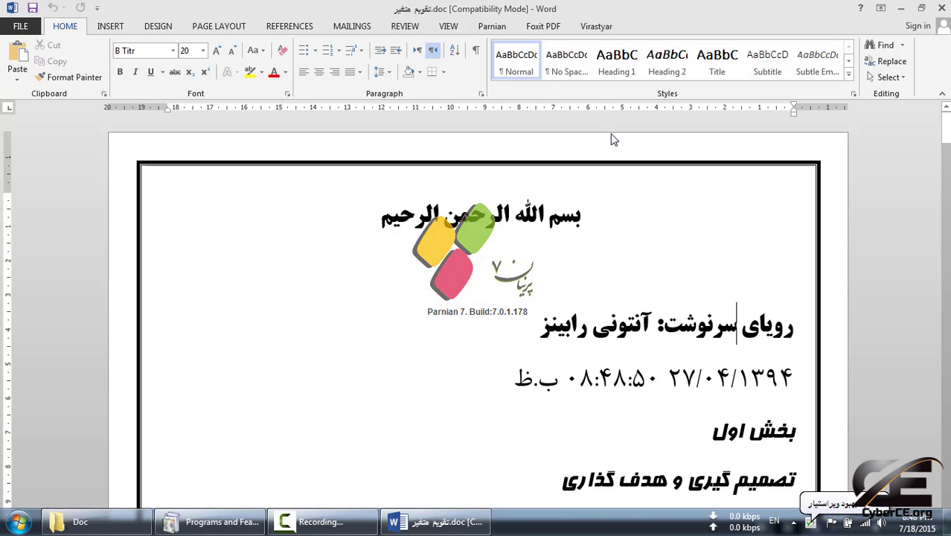
key(alt+F4)
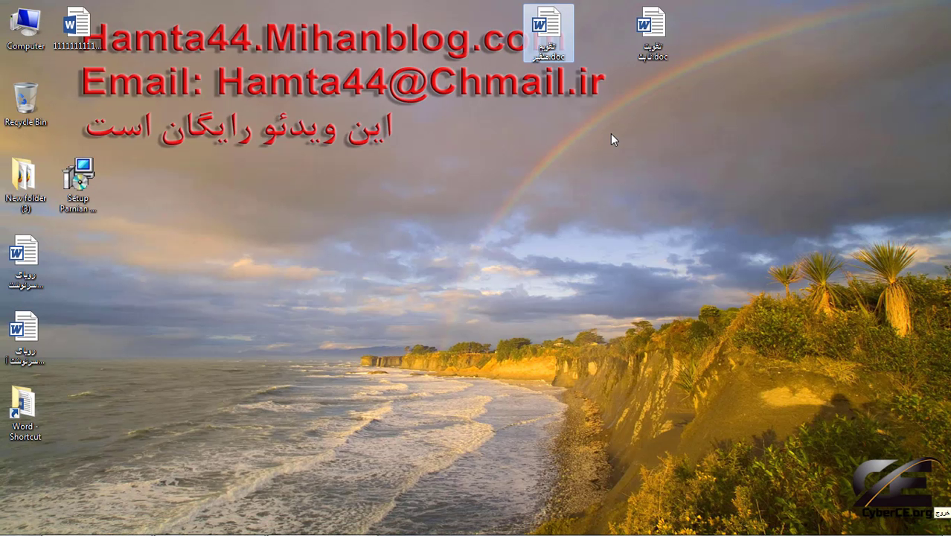
click(524, 227)
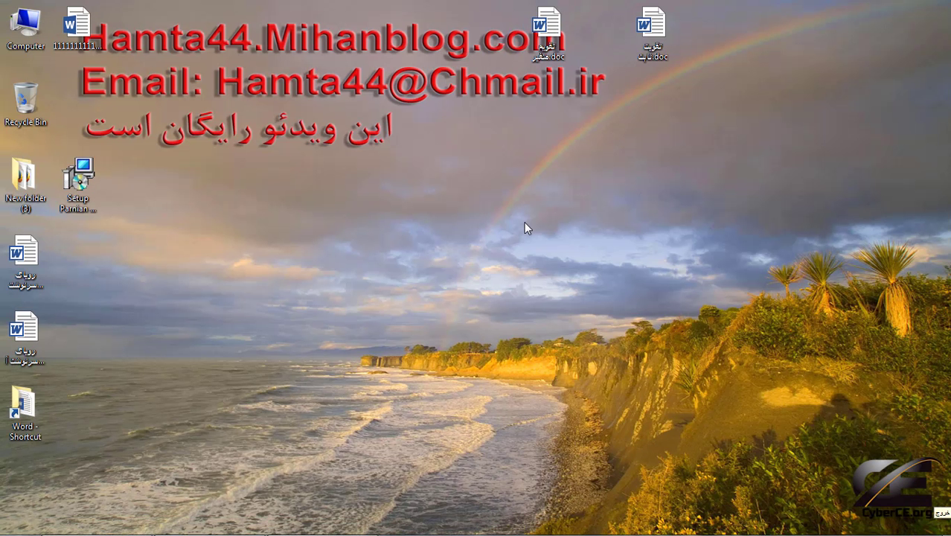